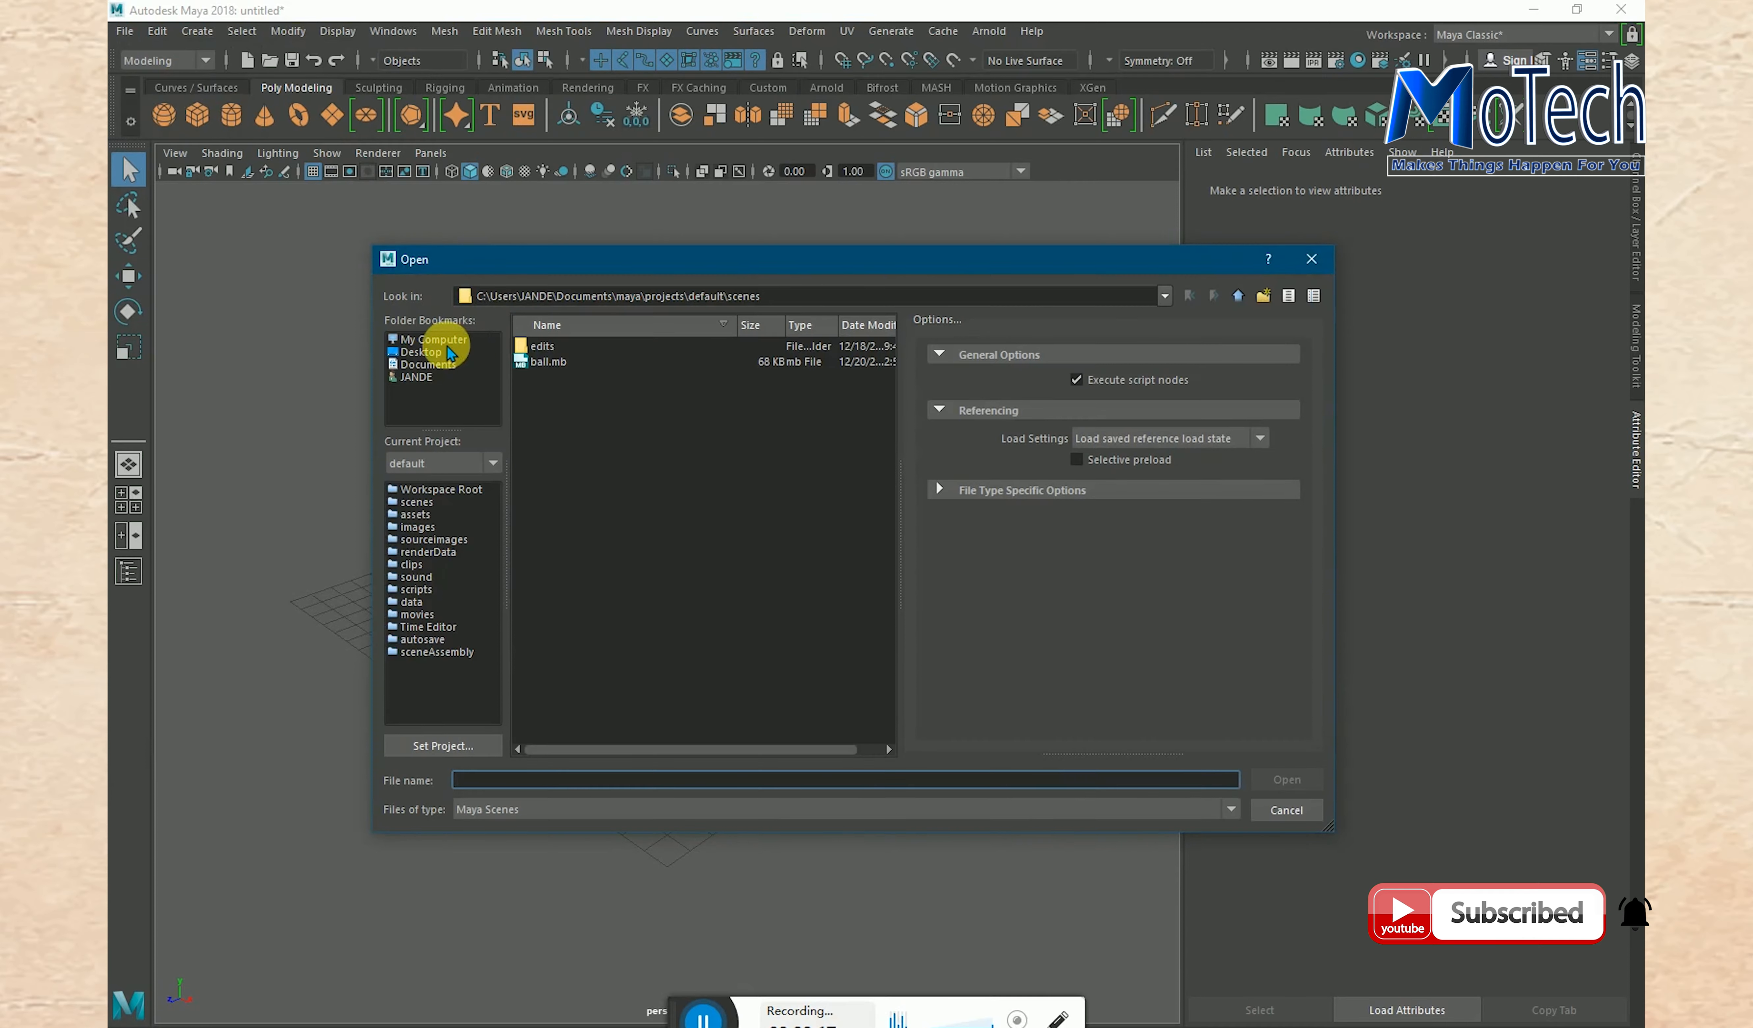
# - Open juice kikombe.mb from the O: drive without saving the untitled scene, and inspect the cup model and its ground plane
pyautogui.click(433, 340)
pyautogui.doubleClick(576, 345)
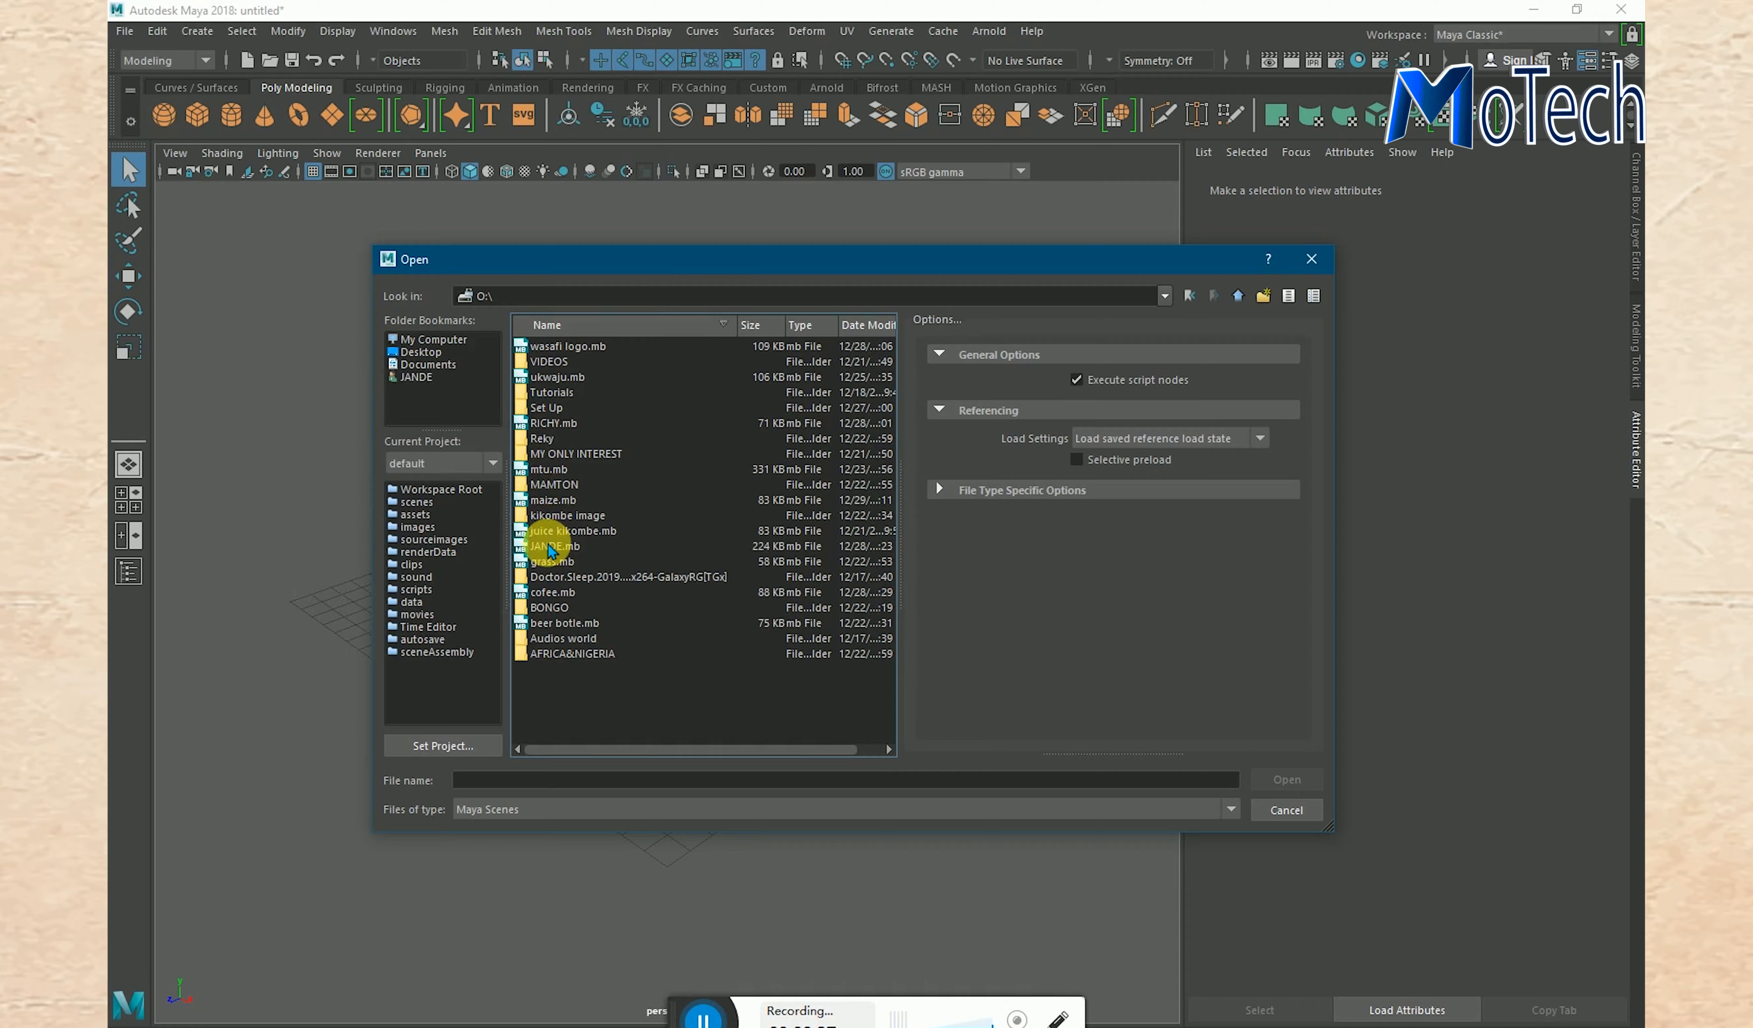
pyautogui.click(558, 530)
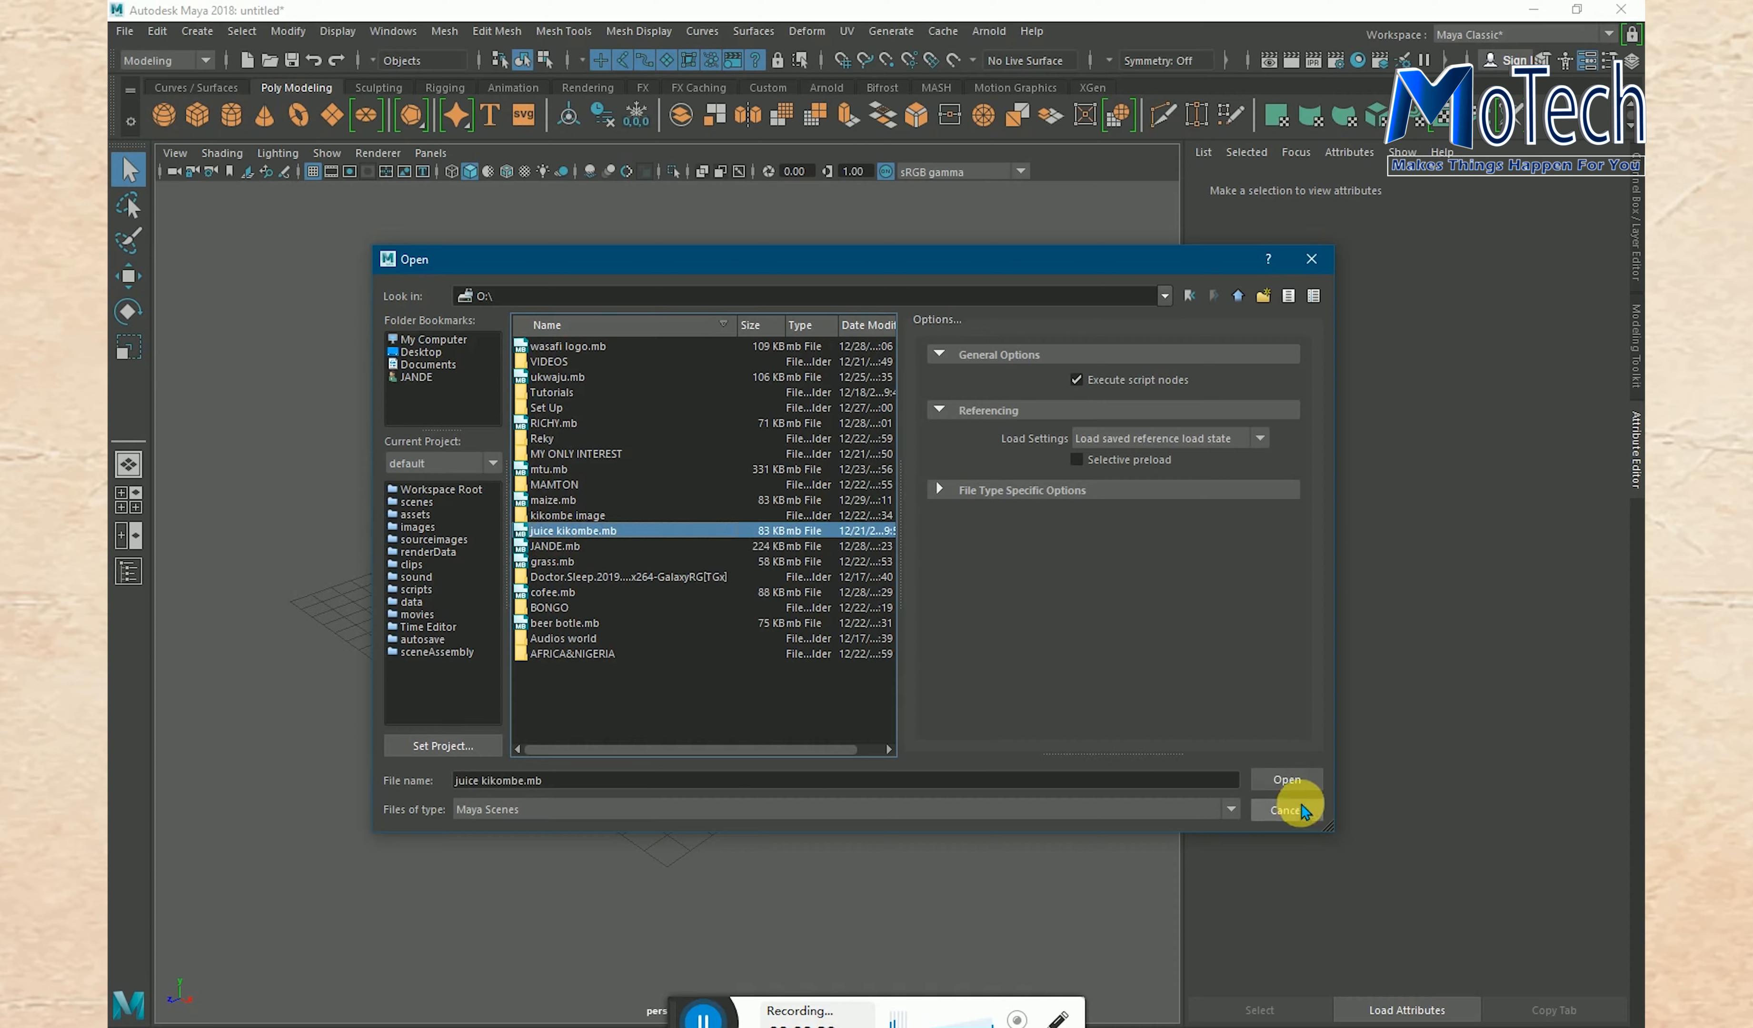
pyautogui.click(1287, 779)
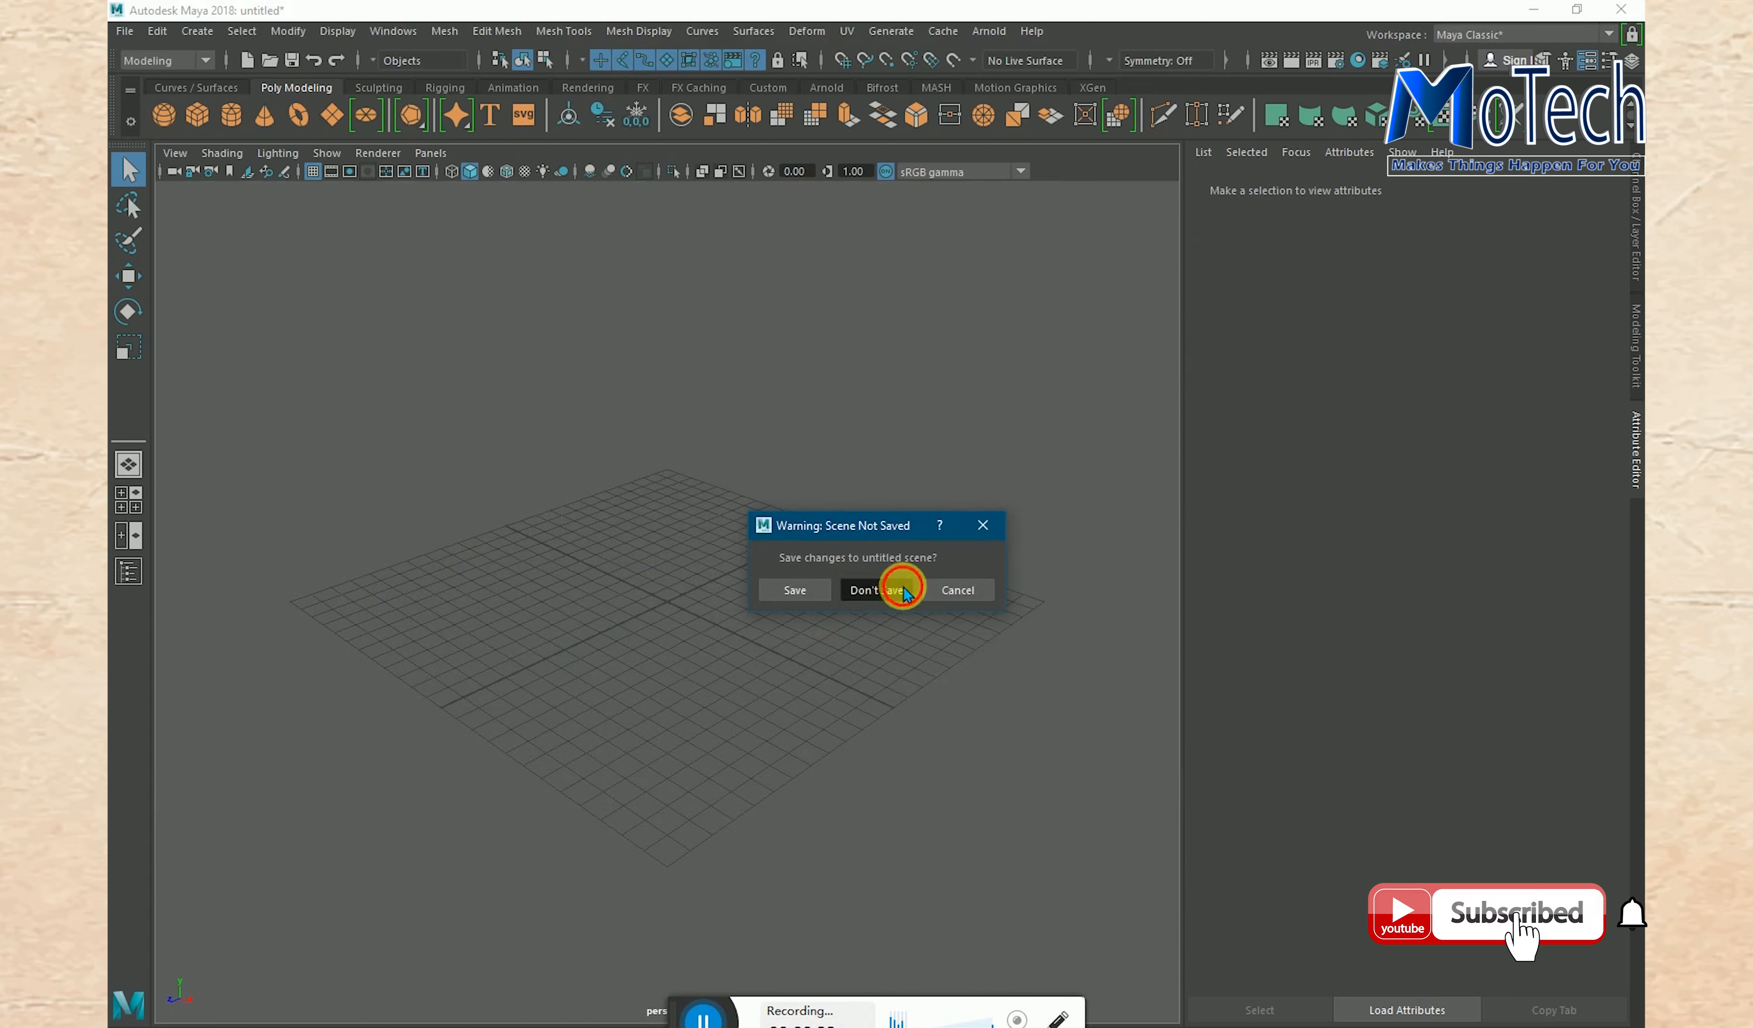
pyautogui.click(904, 590)
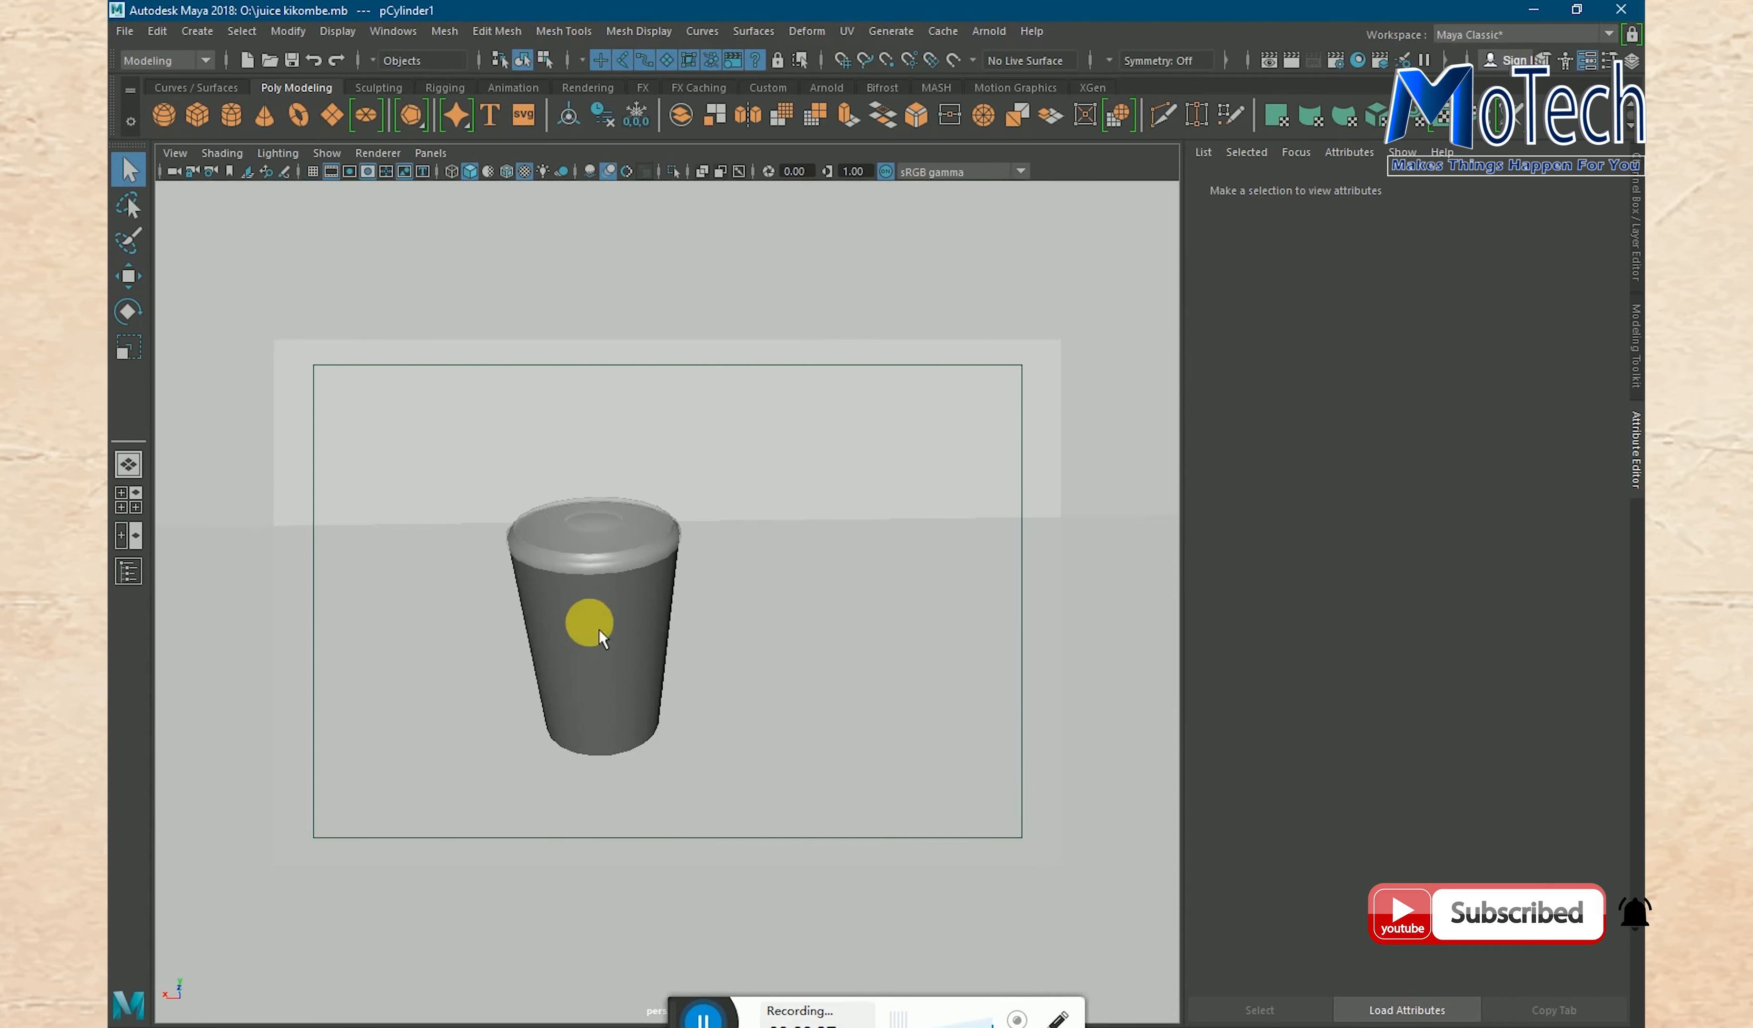
pyautogui.click(601, 638)
pyautogui.keyDown('alt'); pyautogui.moveTo(663, 579); pyautogui.dragTo(743, 616, button='middle'); pyautogui.keyUp('alt')
pyautogui.keyDown('alt'); pyautogui.moveTo(809, 580); pyautogui.dragTo(770, 595); pyautogui.keyUp('alt')
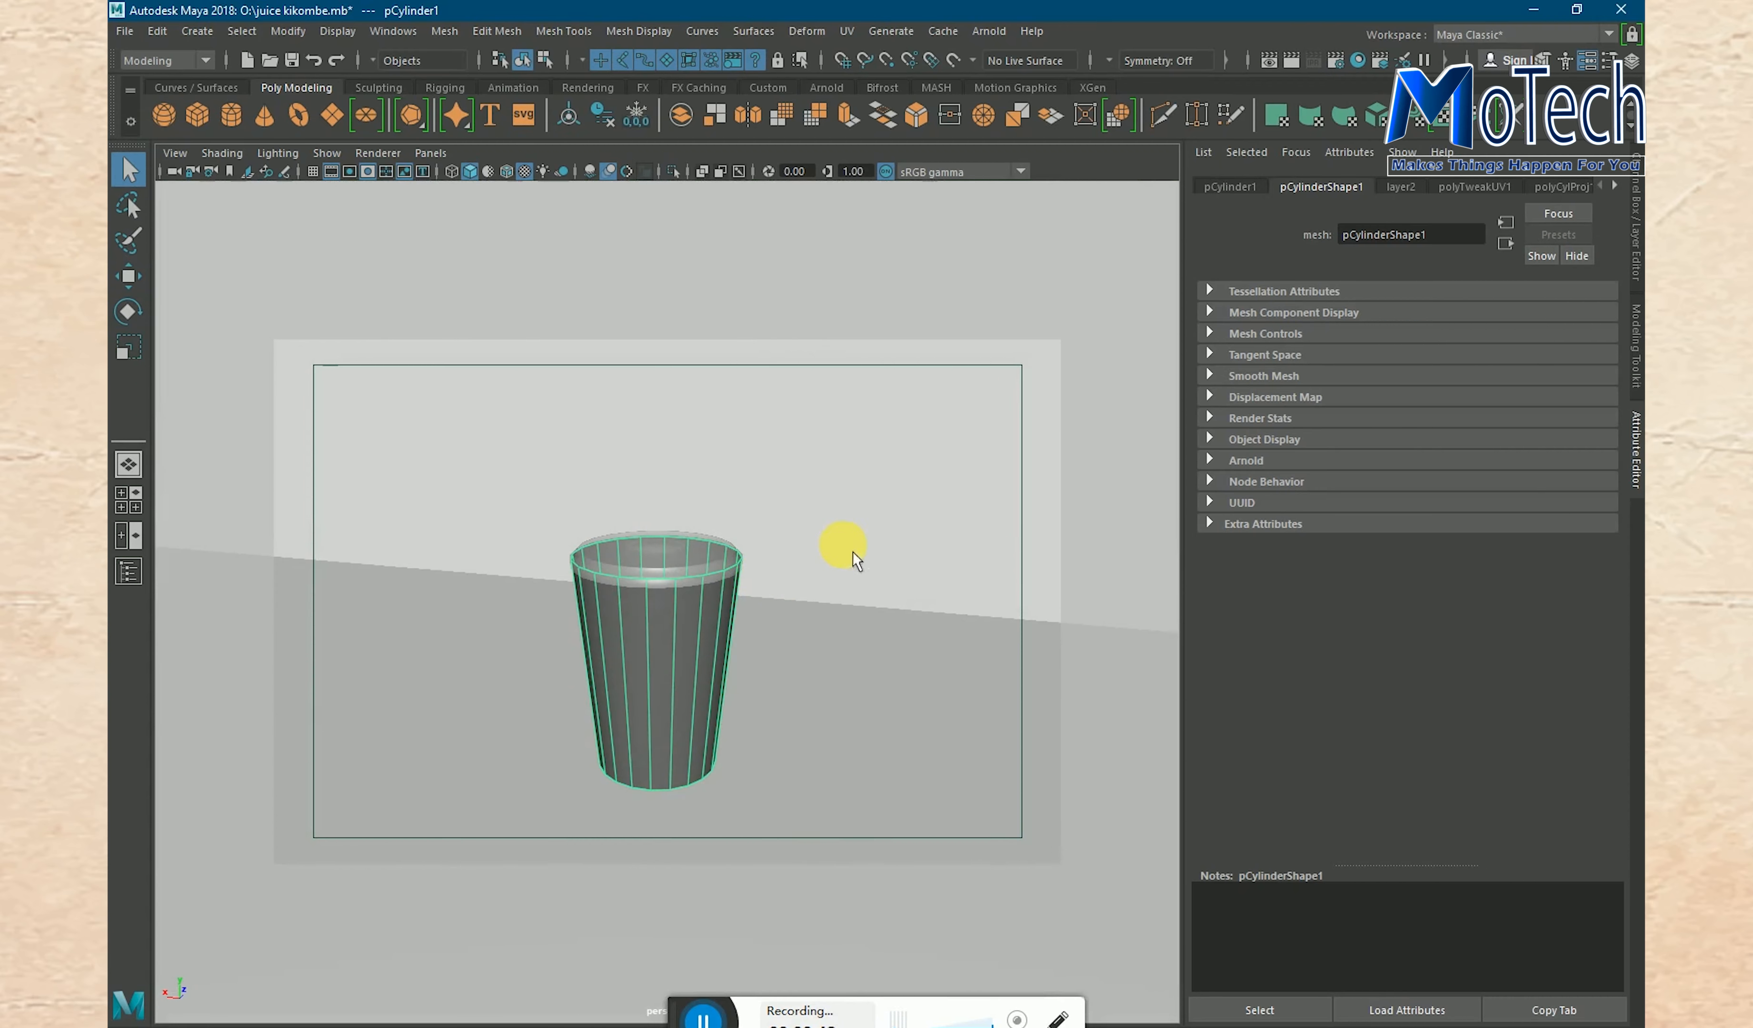
pyautogui.click(787, 619)
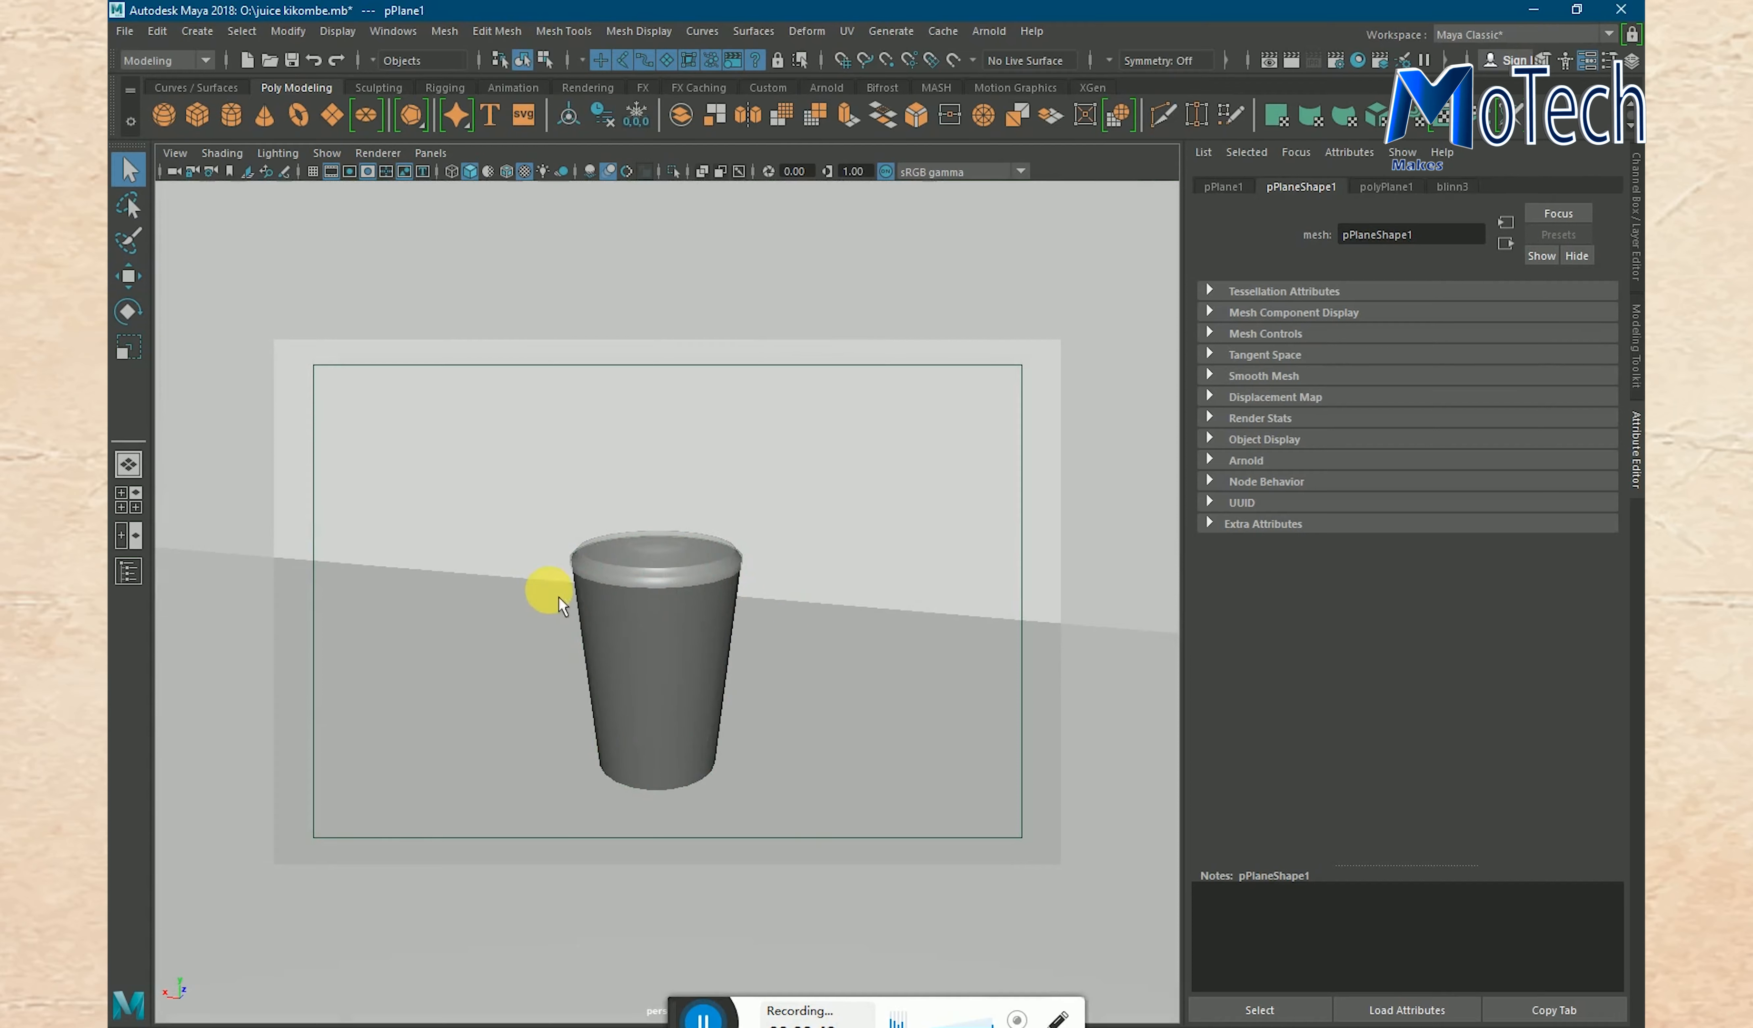
pyautogui.click(625, 615)
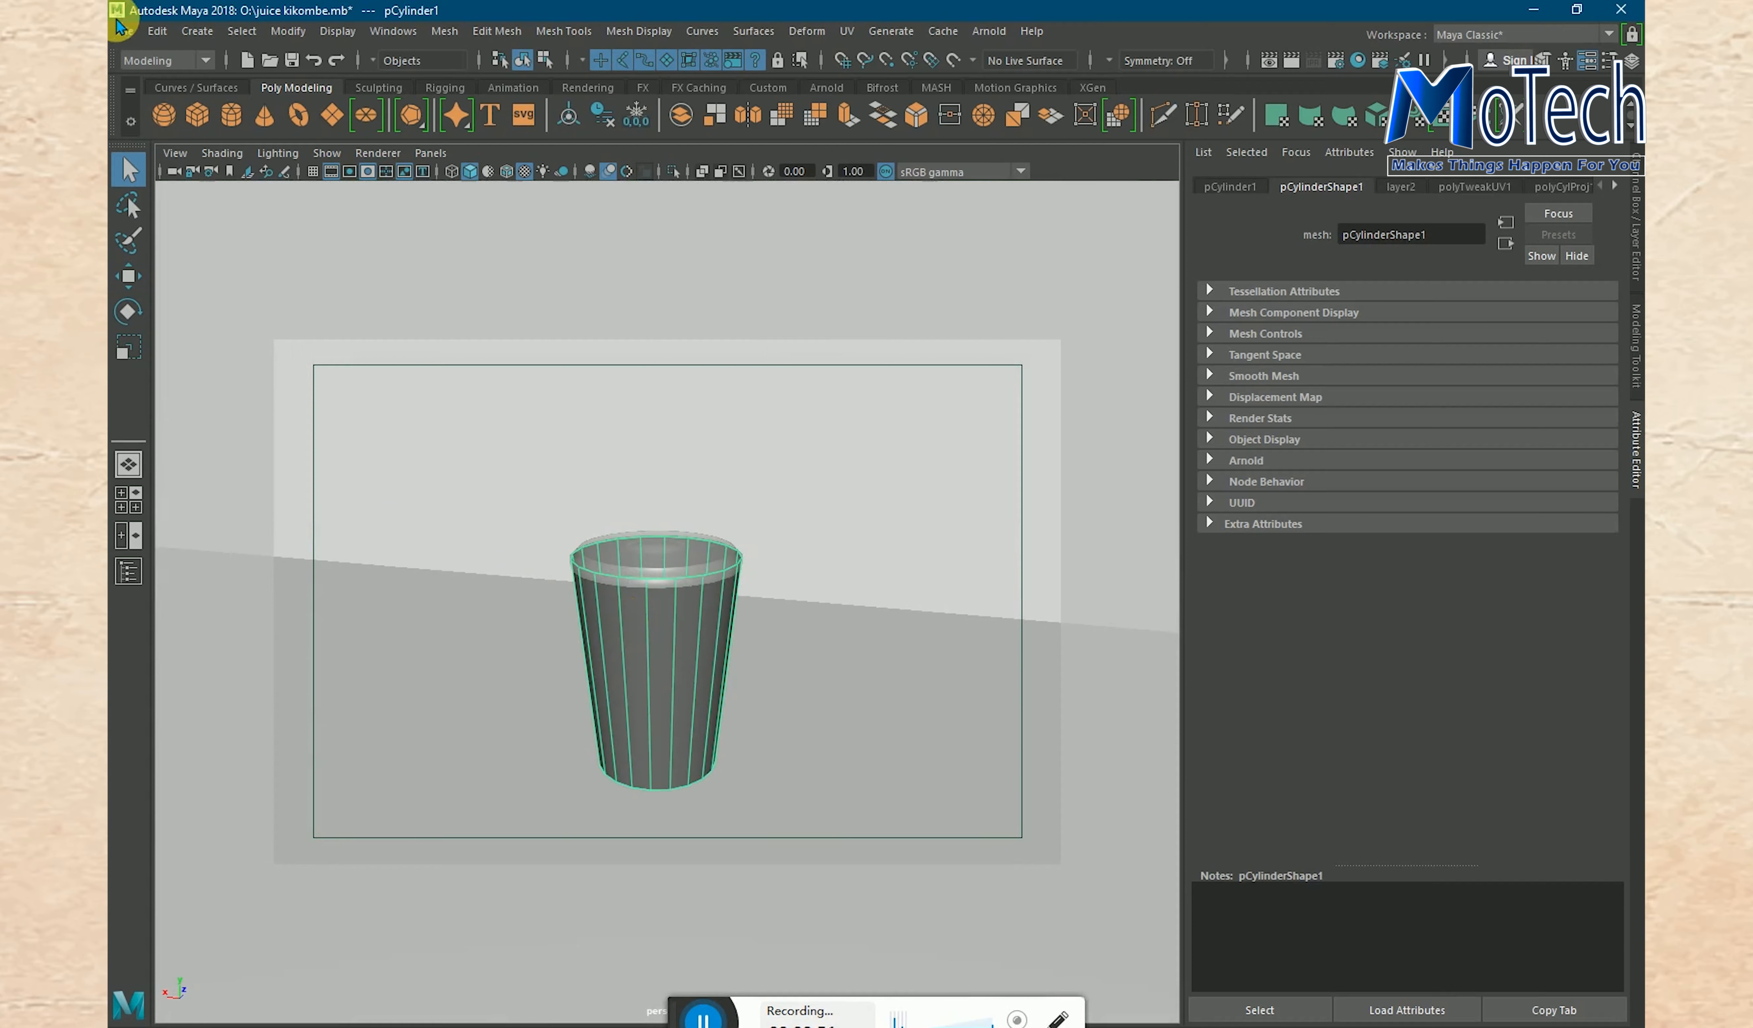
# - Open the scene ukwaju.mb from the O: drive, discarding the changes to the cup scene
pyautogui.click(127, 33)
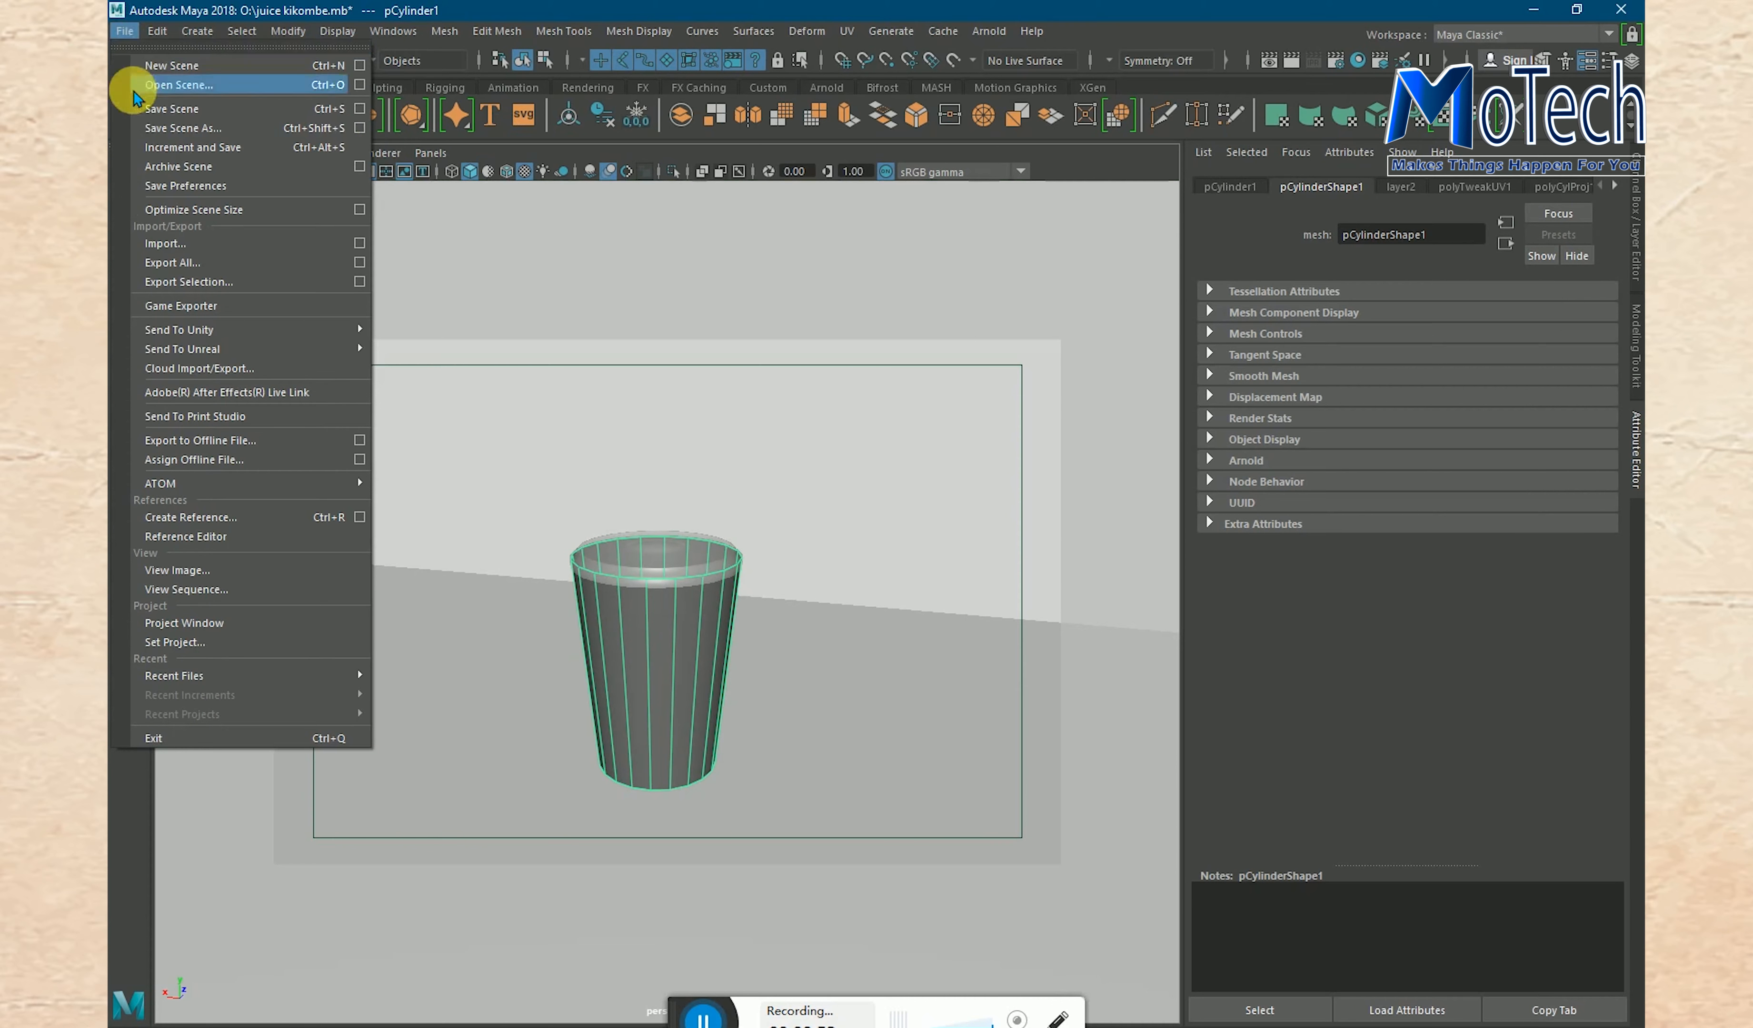
pyautogui.click(164, 86)
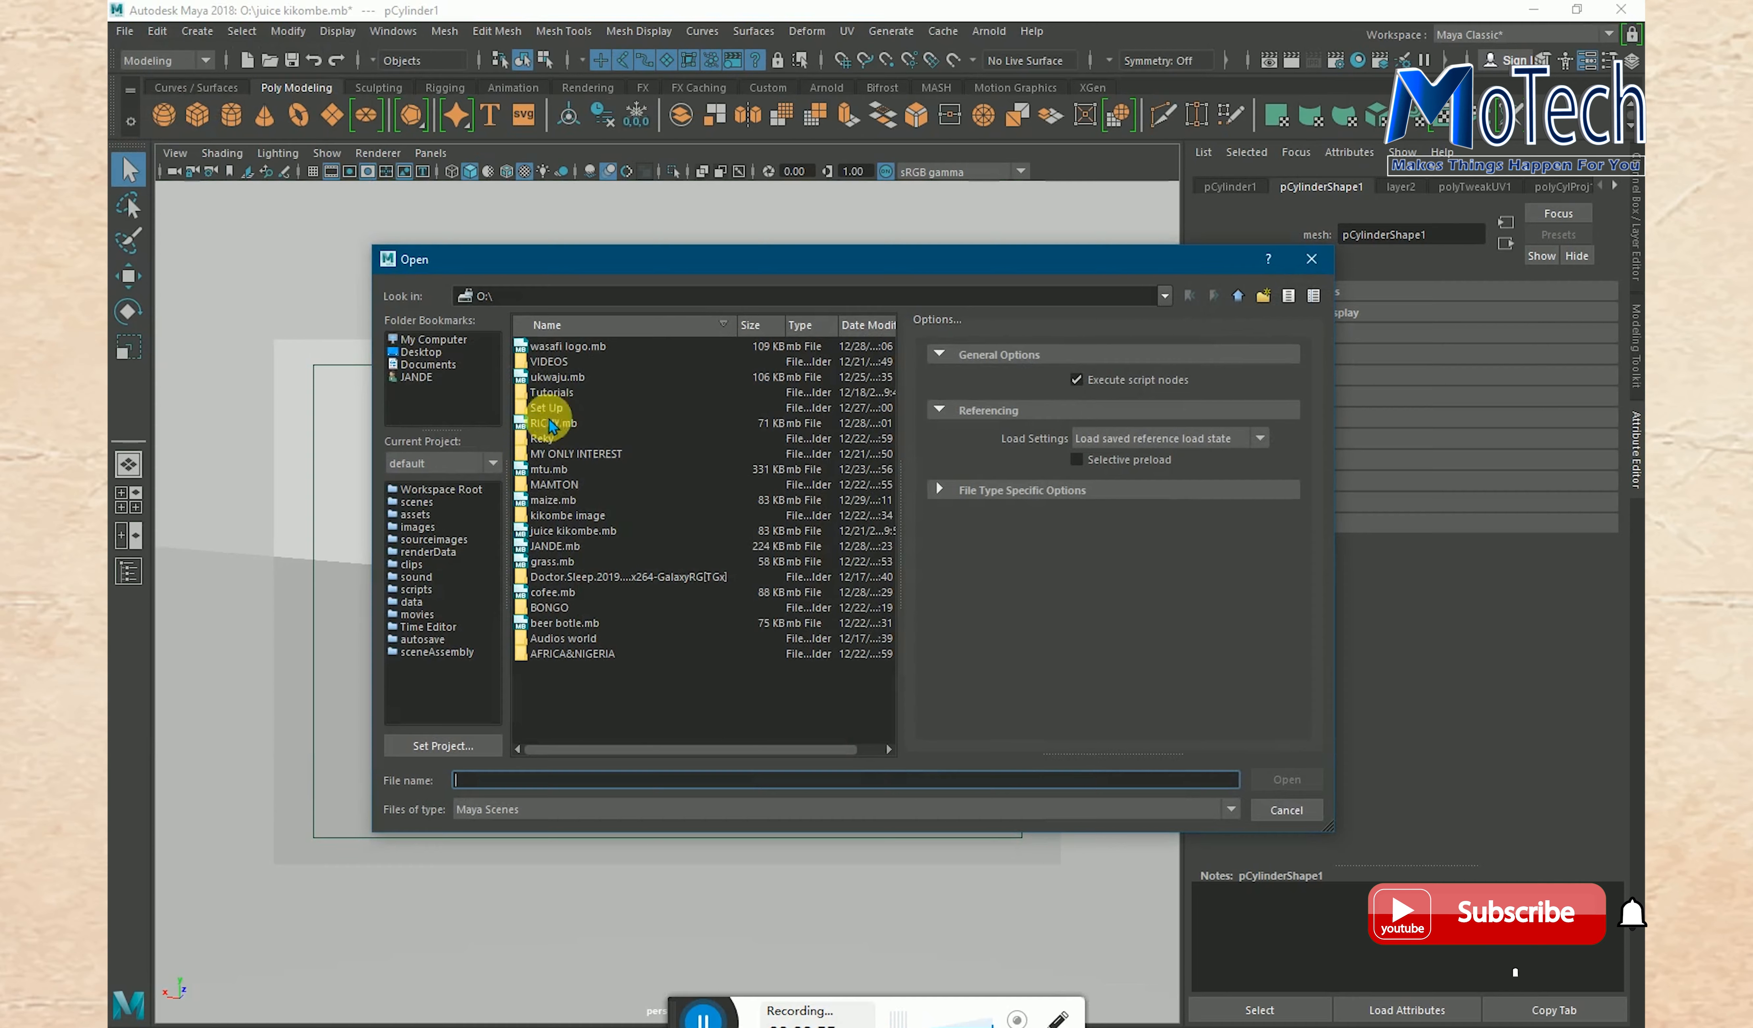
pyautogui.click(560, 377)
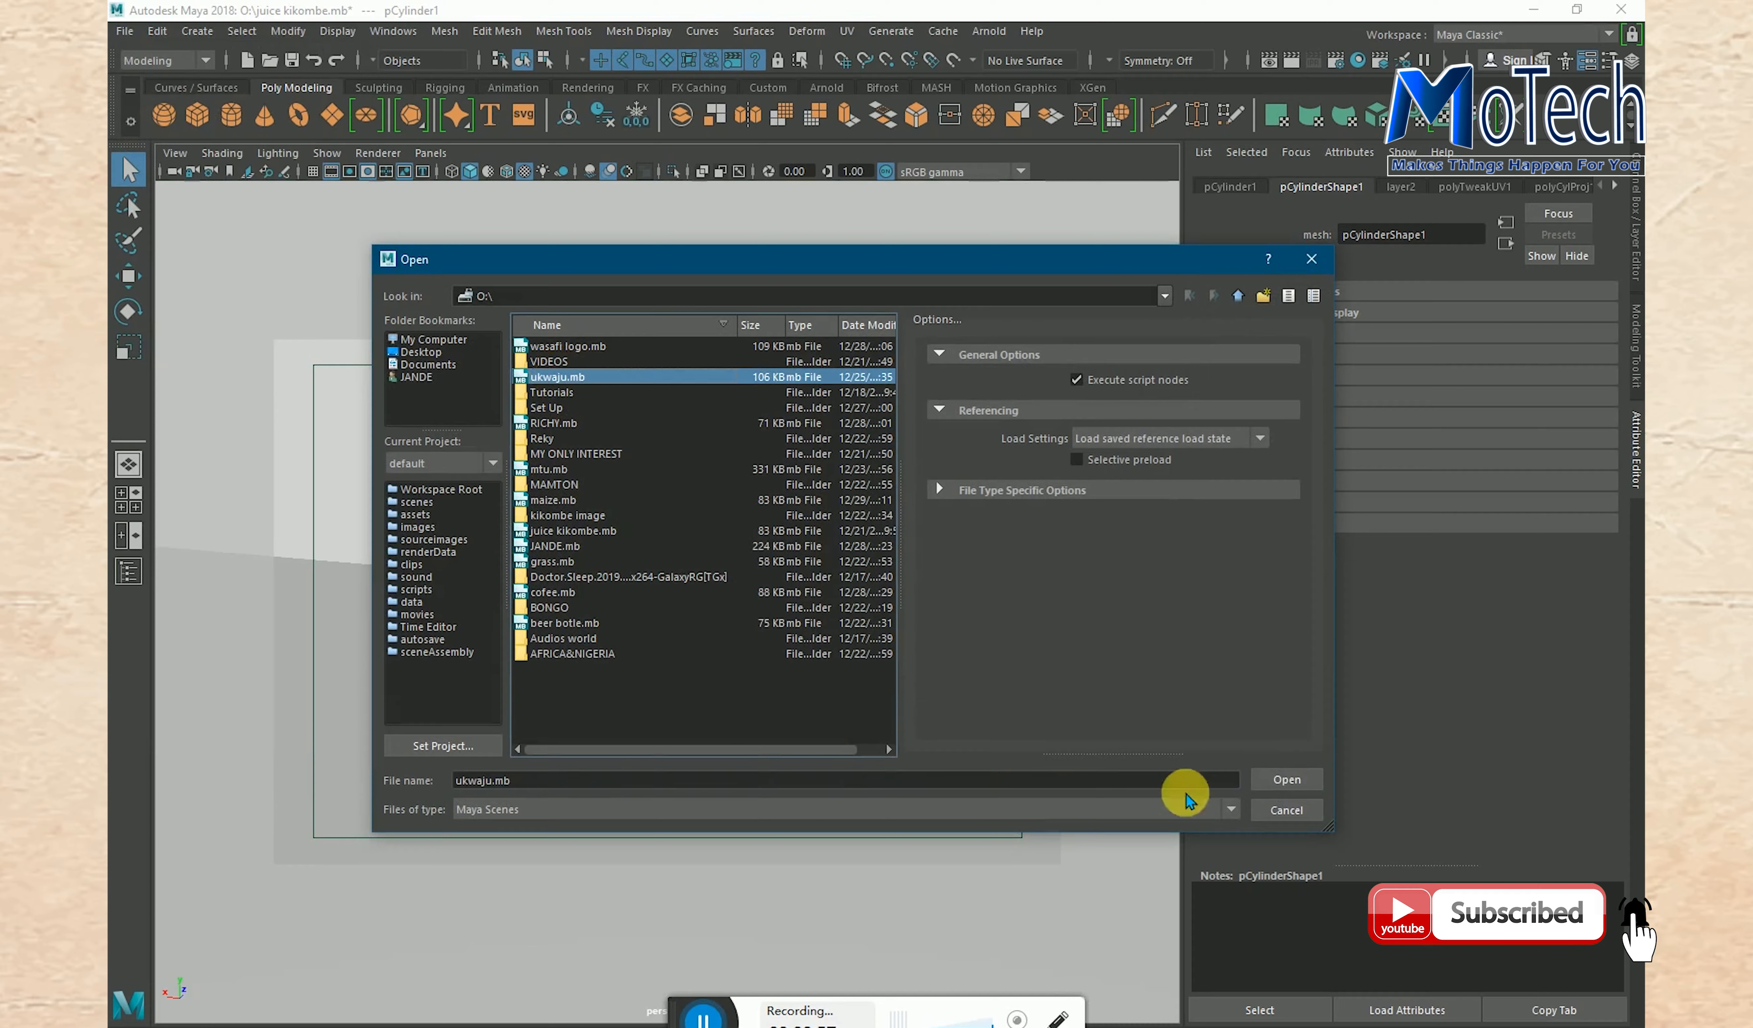
pyautogui.click(1294, 780)
pyautogui.click(897, 590)
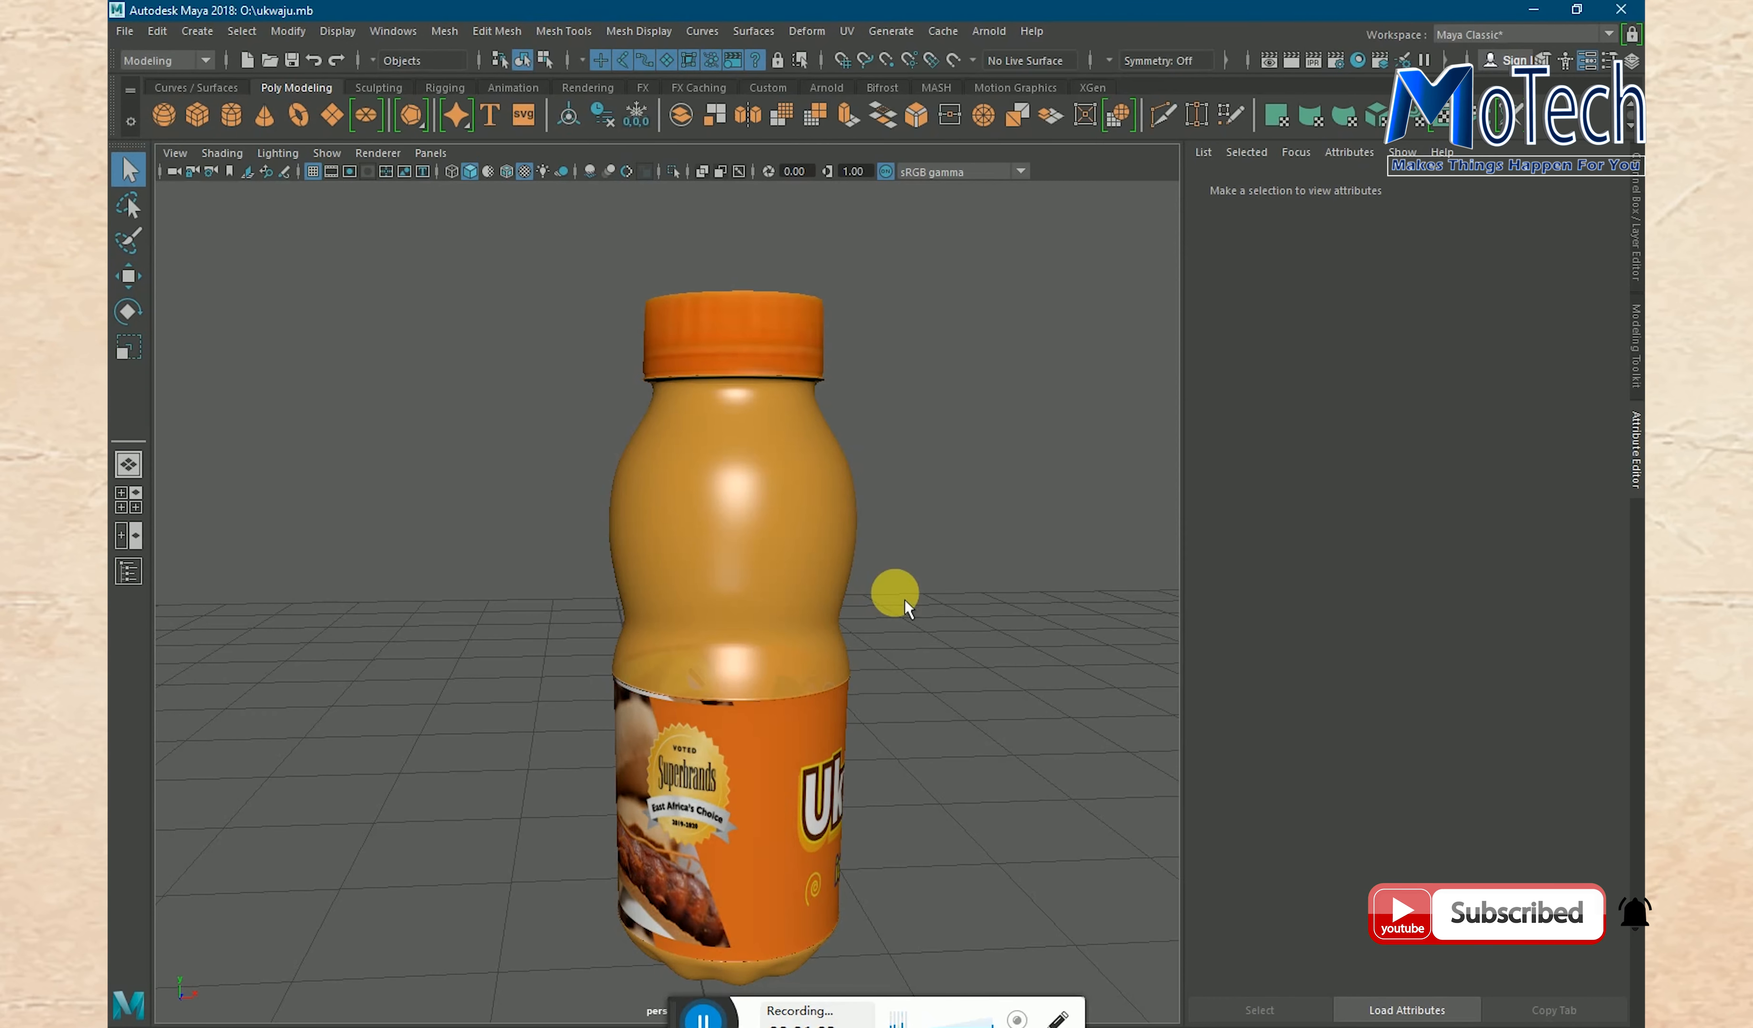
# - Examine the Ukwaju bottle from all around, including its cap, underside and label artwork
pyautogui.keyDown('alt'); pyautogui.moveTo(975, 638); pyautogui.dragTo(669, 615); pyautogui.keyUp('alt')
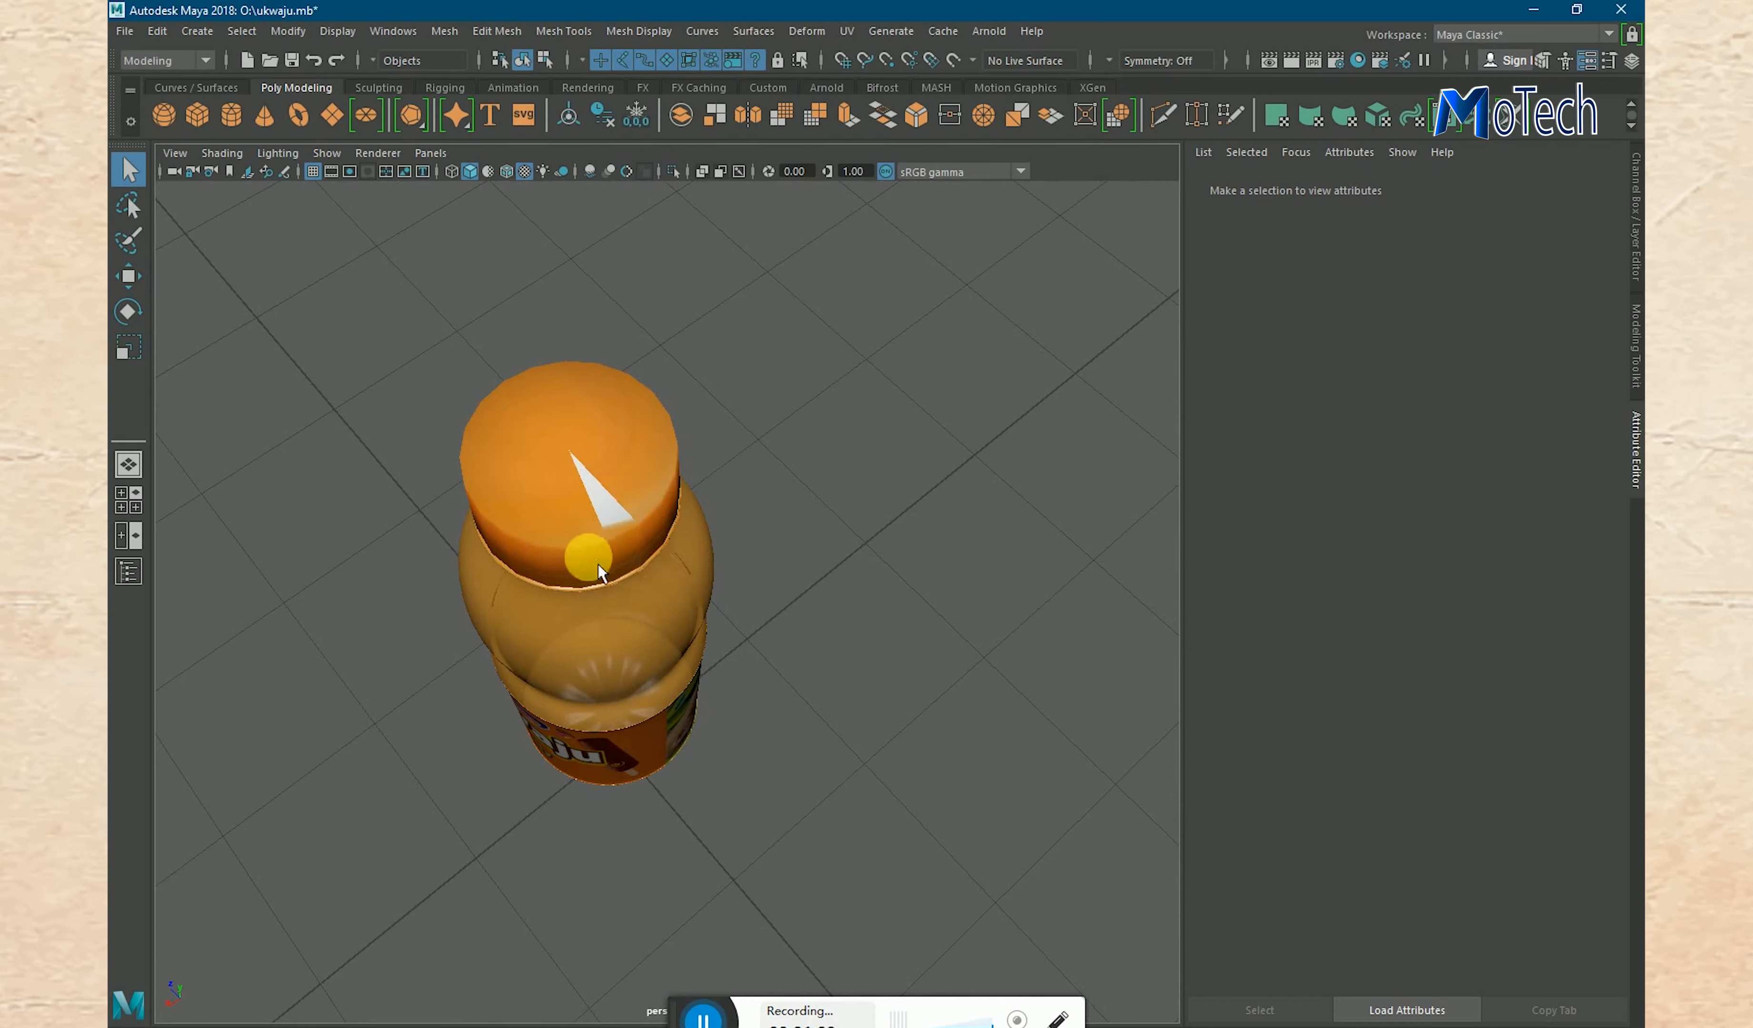
pyautogui.keyDown('alt'); pyautogui.moveTo(841, 662); pyautogui.dragTo(710, 549); pyautogui.keyUp('alt')
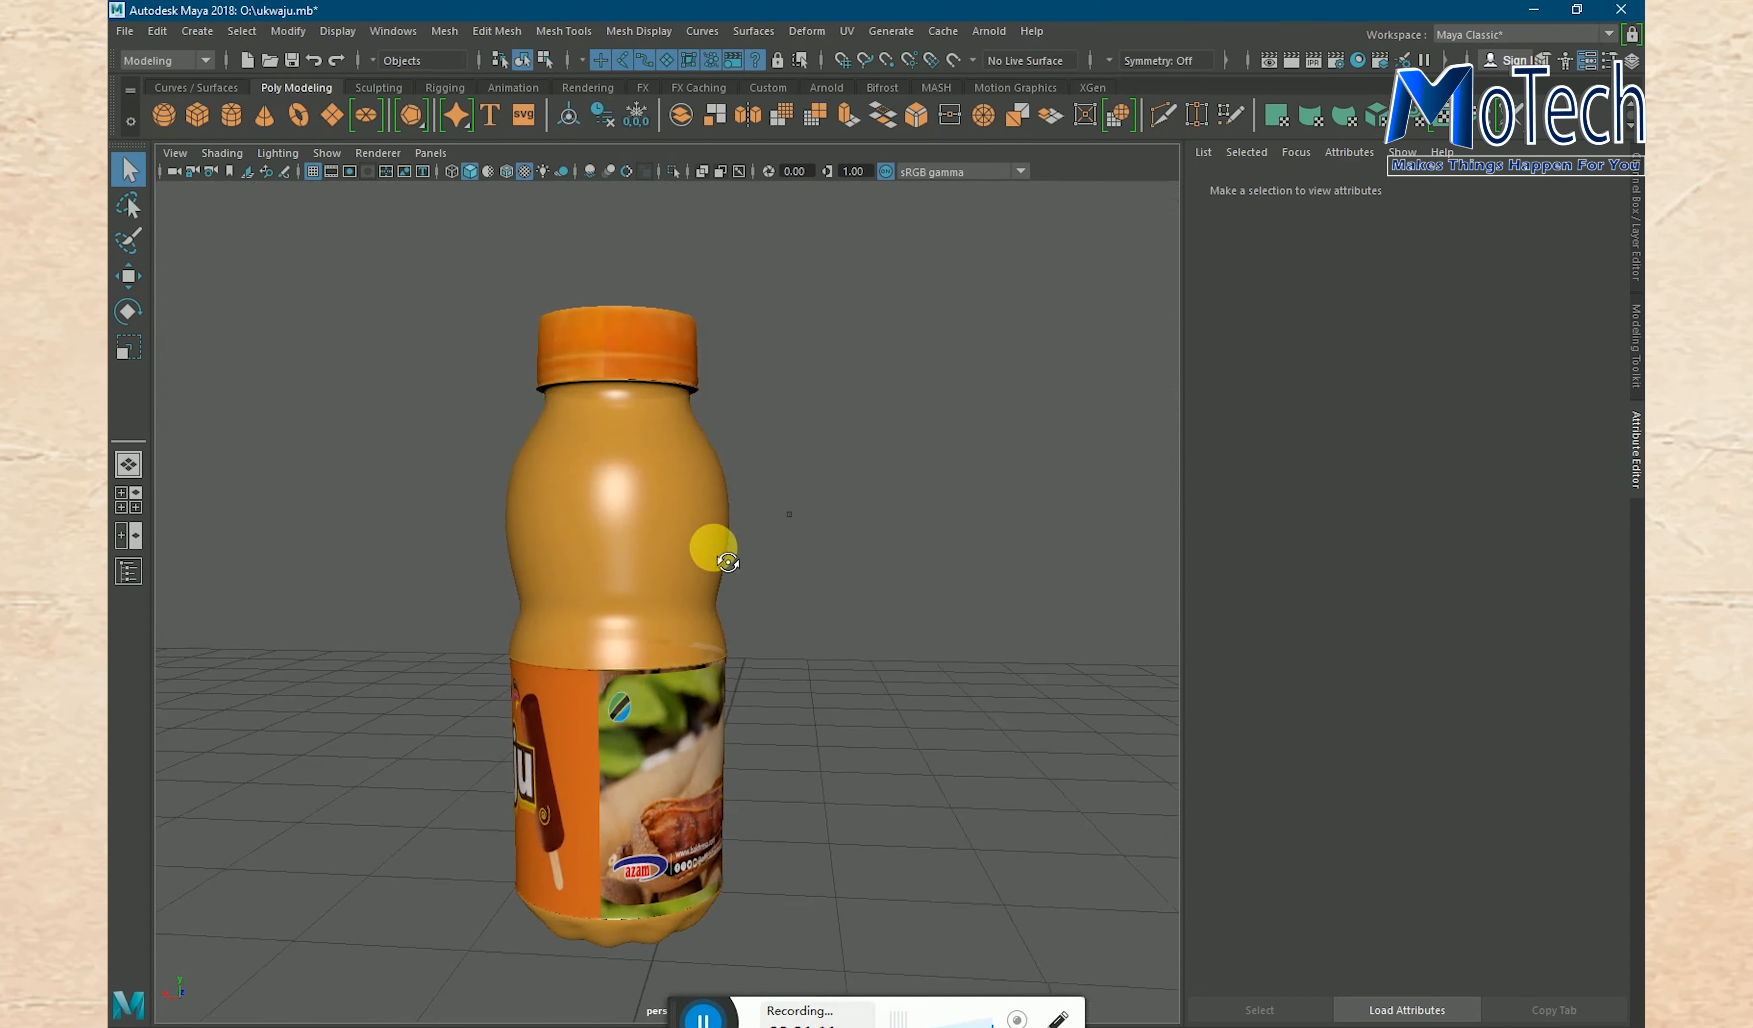
pyautogui.keyDown('alt'); pyautogui.moveTo(816, 731); pyautogui.dragTo(770, 599); pyautogui.keyUp('alt')
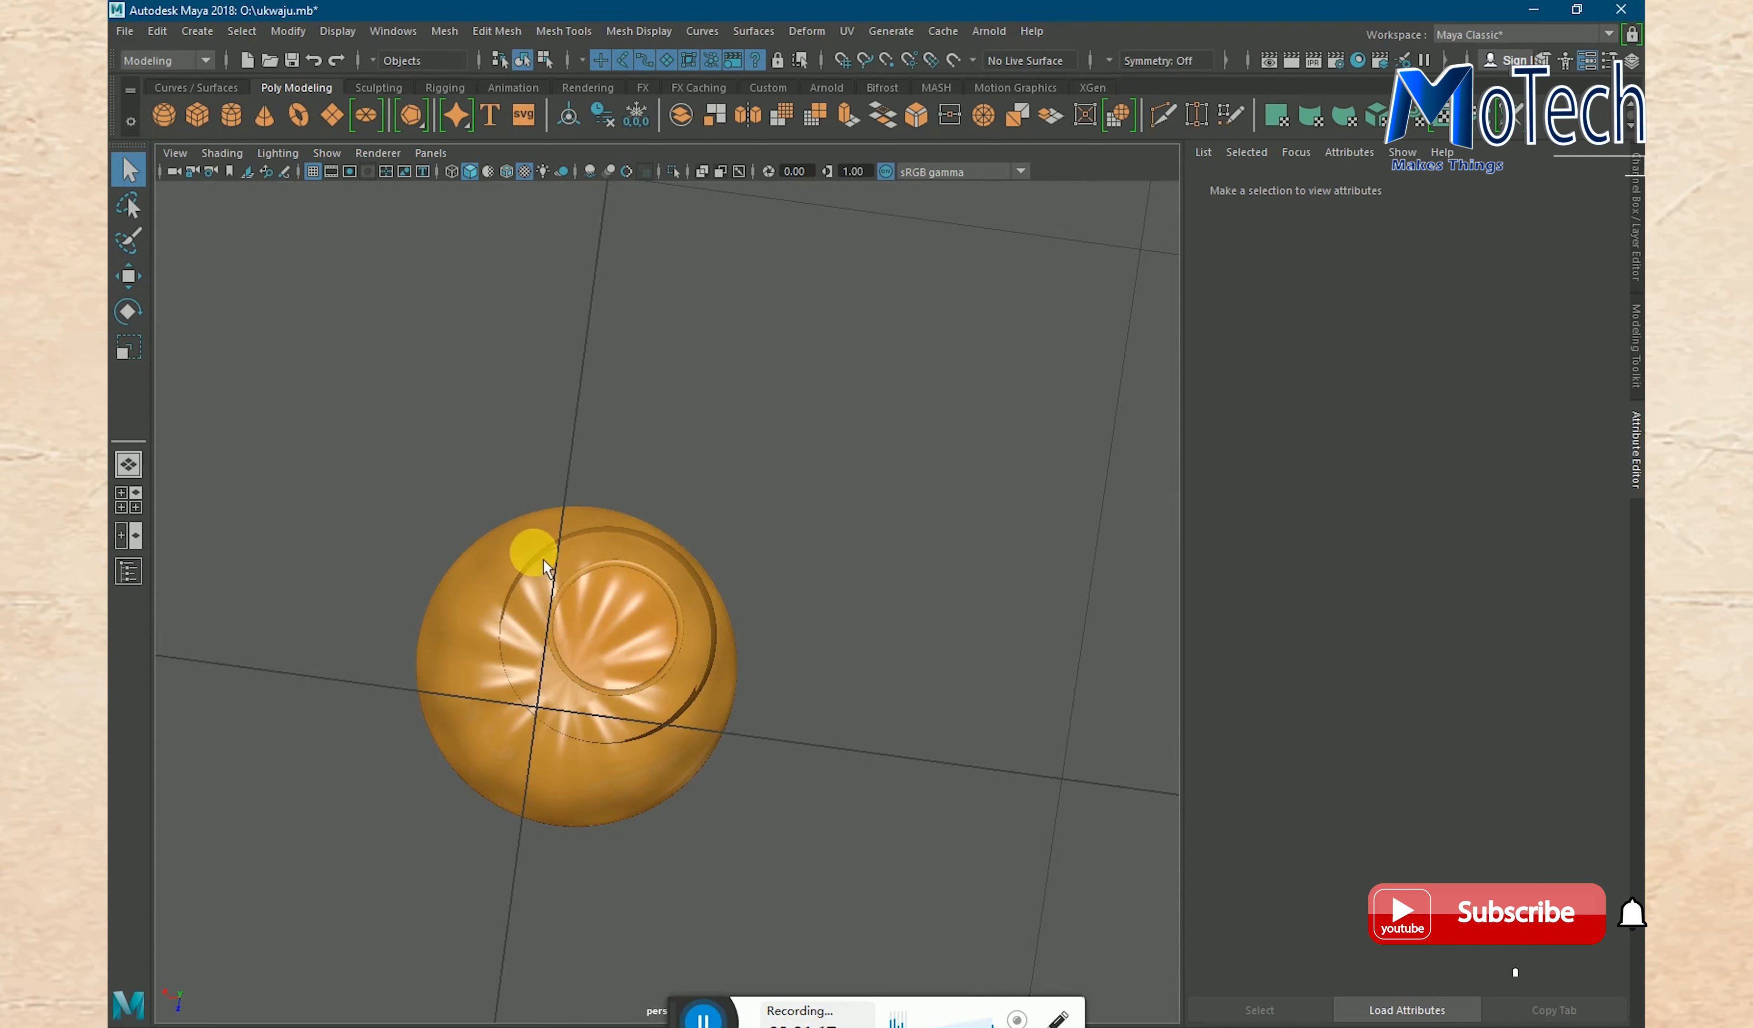
pyautogui.keyDown('alt'); pyautogui.moveTo(844, 593); pyautogui.dragTo(824, 724); pyautogui.keyUp('alt')
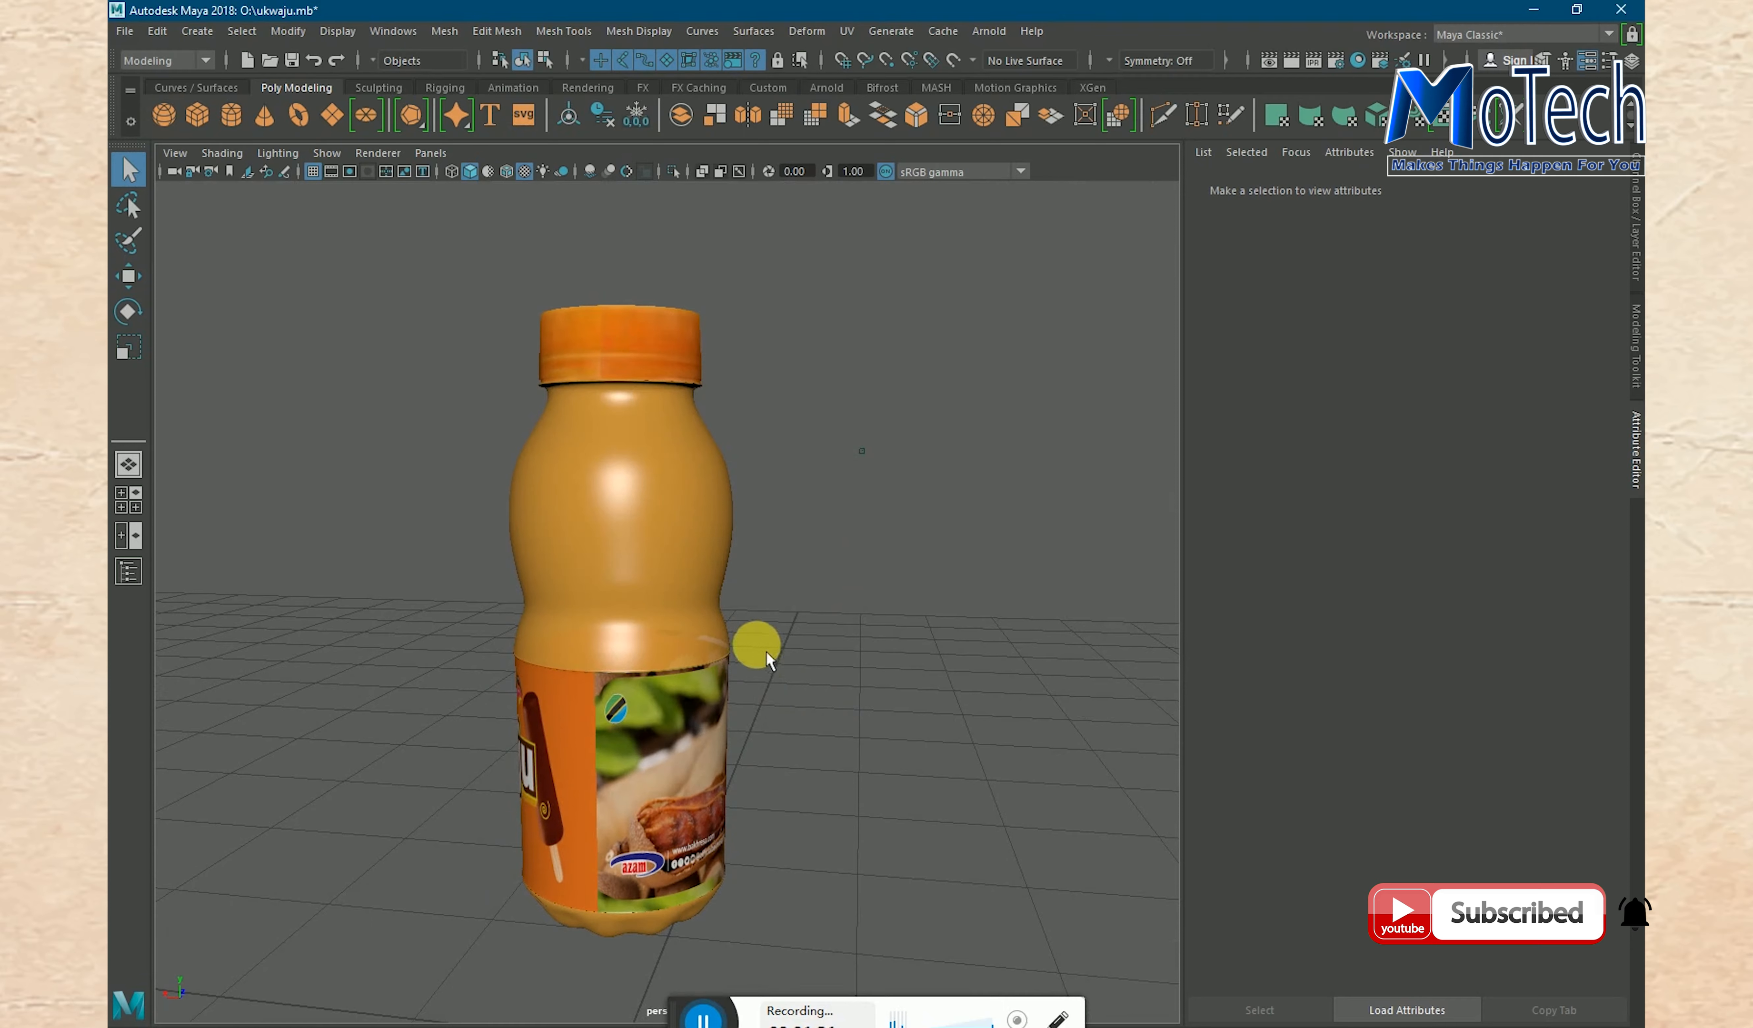
pyautogui.keyDown('alt'); pyautogui.moveTo(800, 622); pyautogui.dragTo(915, 598); pyautogui.keyUp('alt')
pyautogui.keyDown('alt'); pyautogui.moveTo(630, 633); pyautogui.dragTo(716, 648); pyautogui.keyUp('alt')
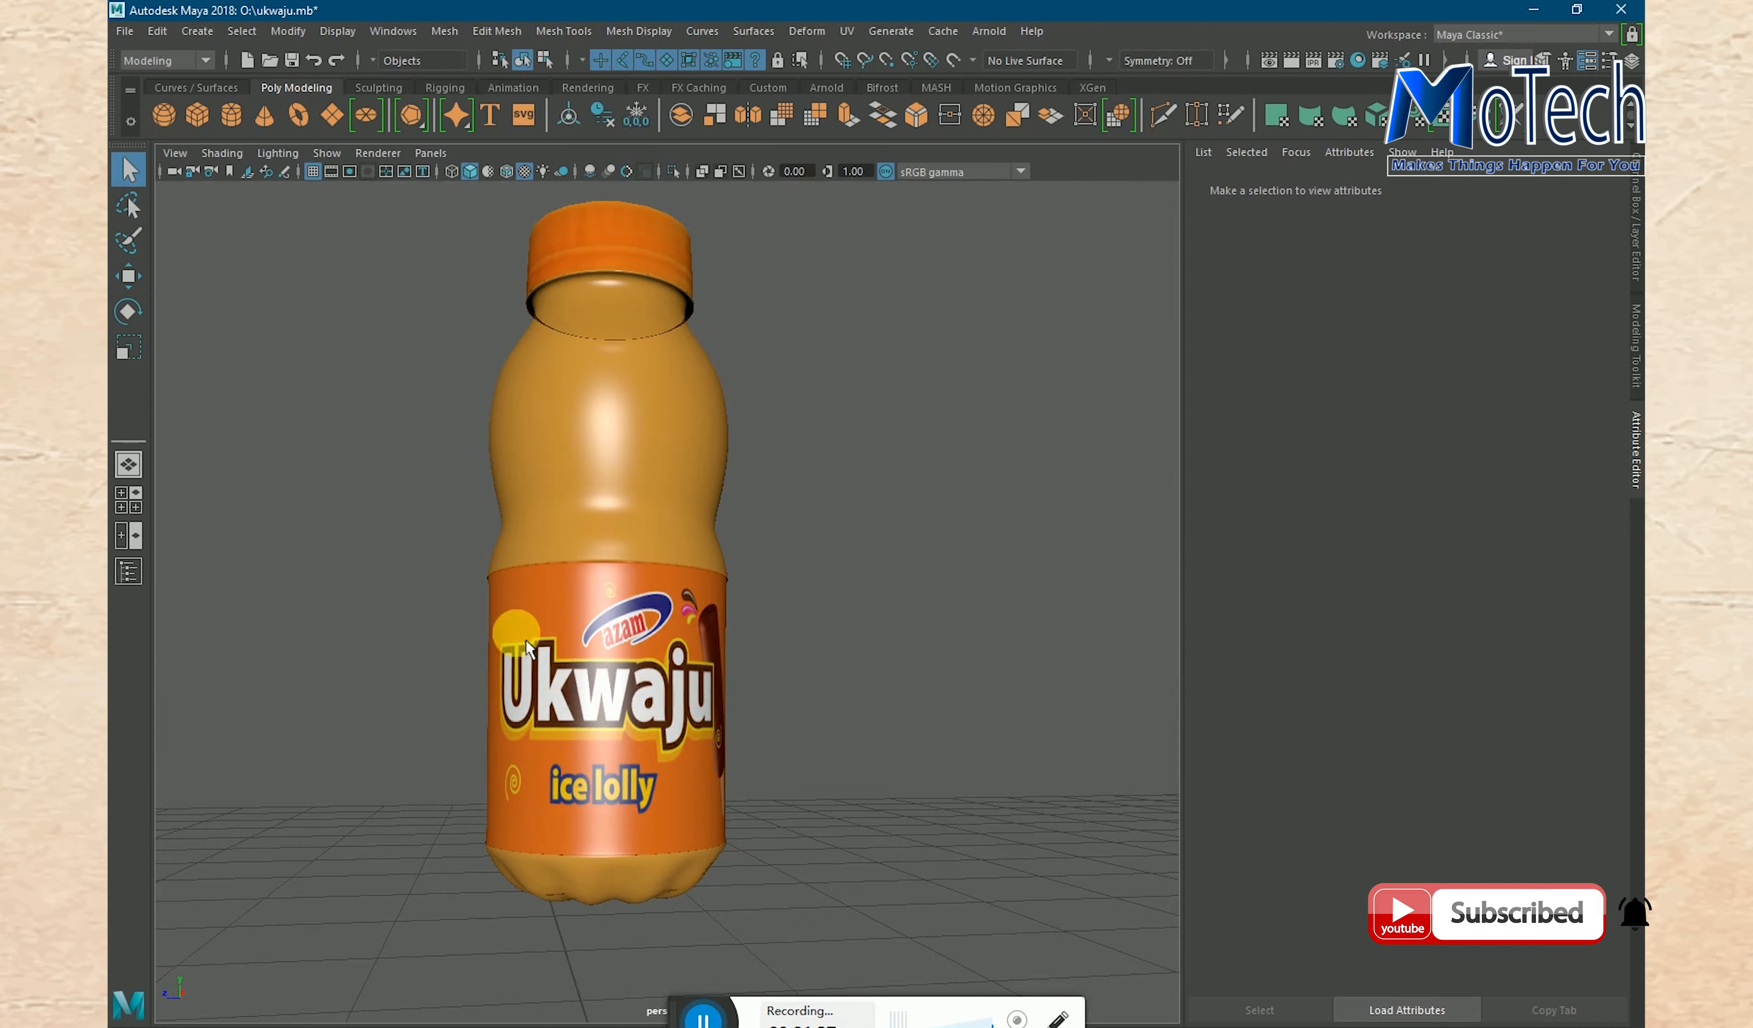
pyautogui.keyDown('alt'); pyautogui.moveTo(455, 637); pyautogui.dragTo(610, 689); pyautogui.keyUp('alt')
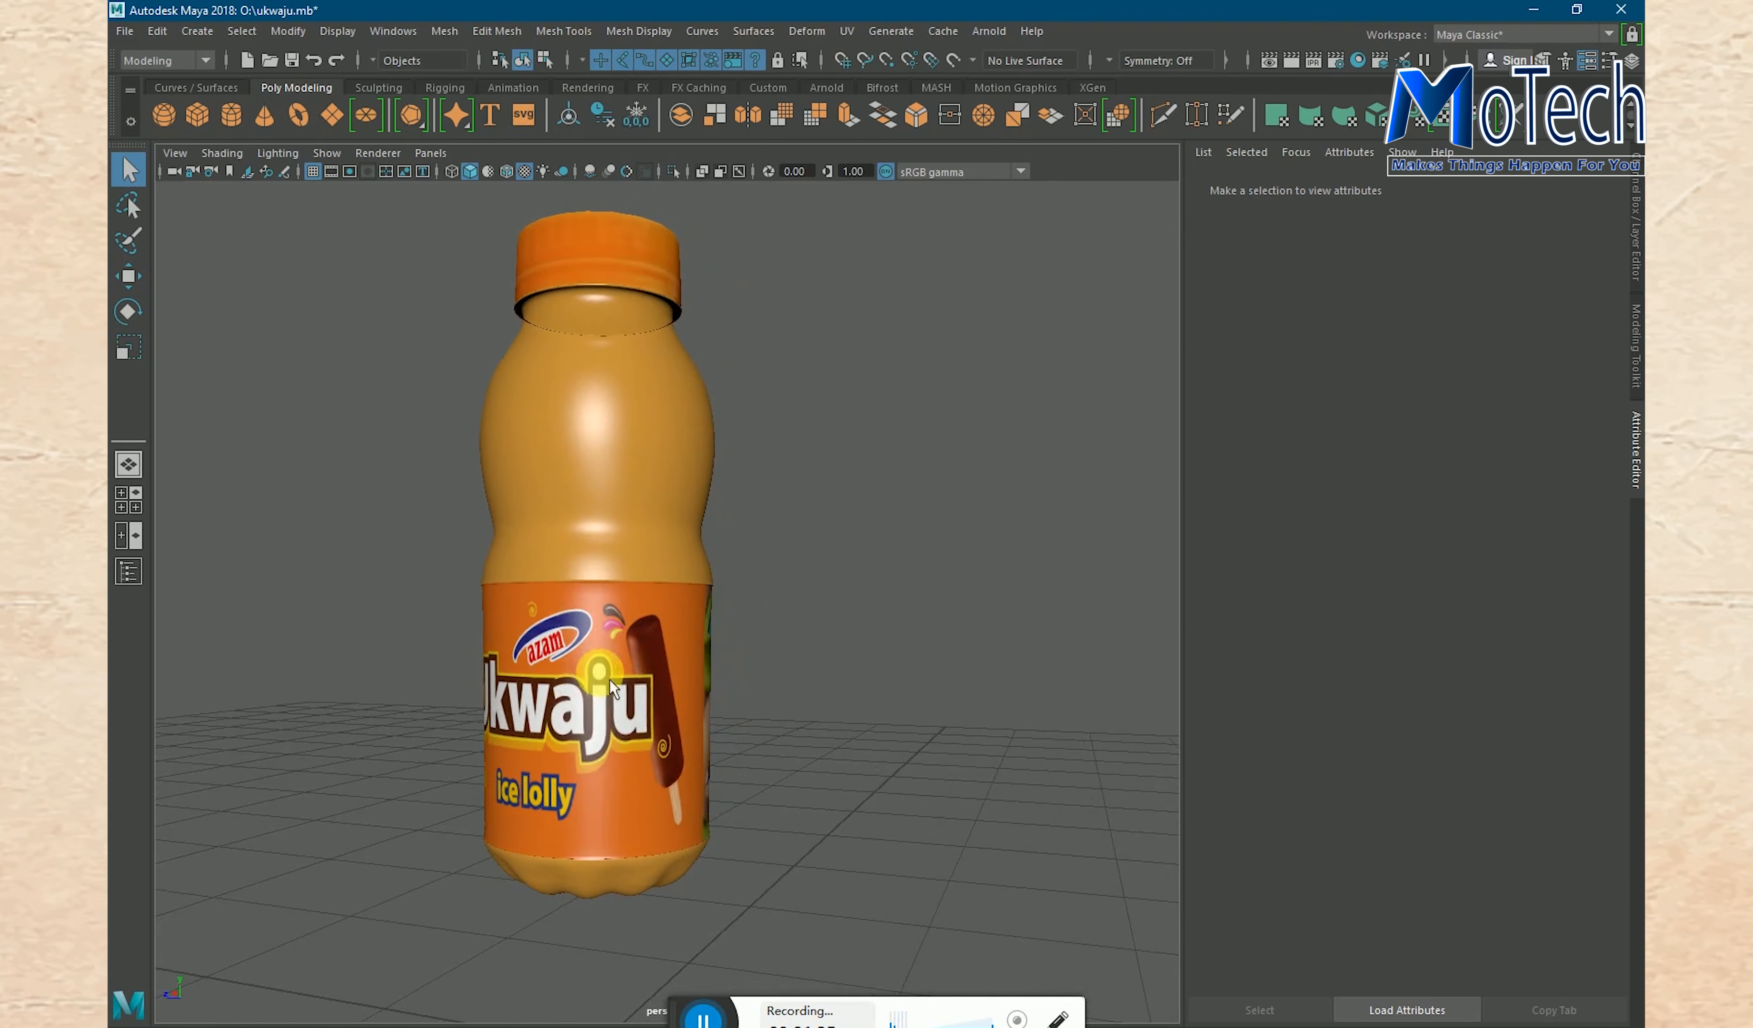
pyautogui.keyDown('alt'); pyautogui.moveTo(851, 664); pyautogui.dragTo(632, 671); pyautogui.keyUp('alt')
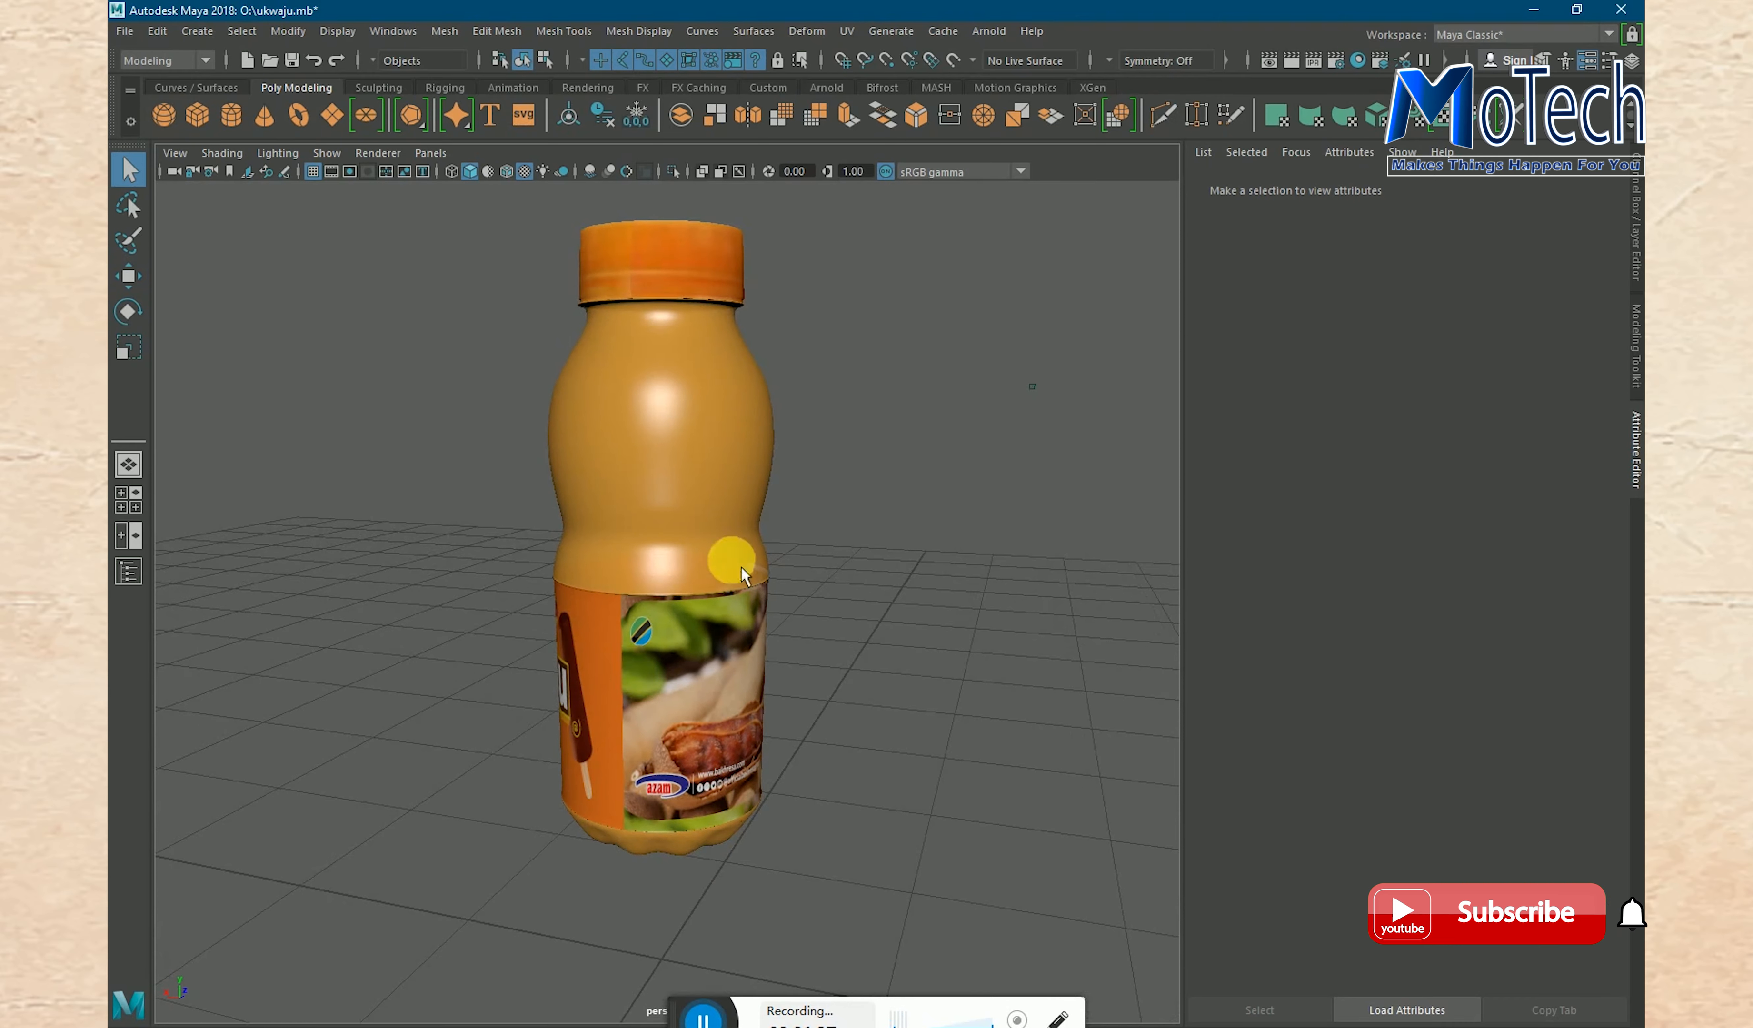
pyautogui.keyDown('alt'); pyautogui.moveTo(732, 510); pyautogui.dragTo(695, 557, button='middle'); pyautogui.keyUp('alt')
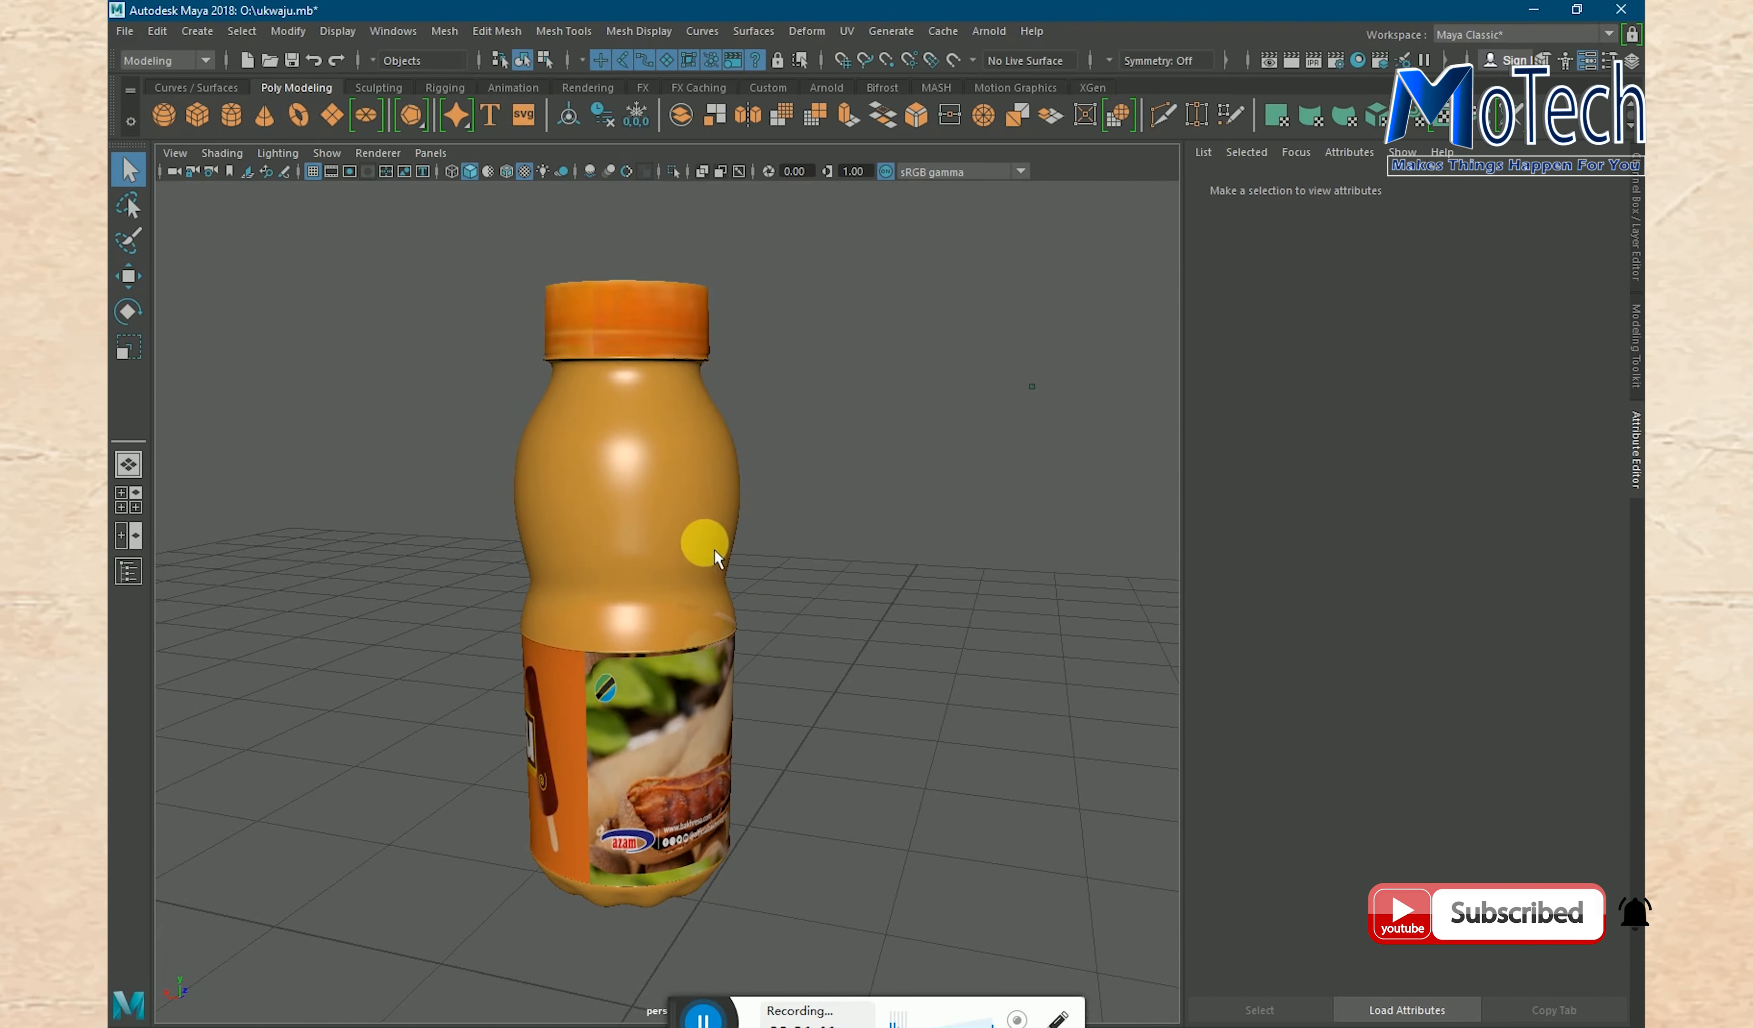
# - Open grass.mb without saving the bottle scene, and inspect the stemmed glass from above and from the side
pyautogui.click(124, 31)
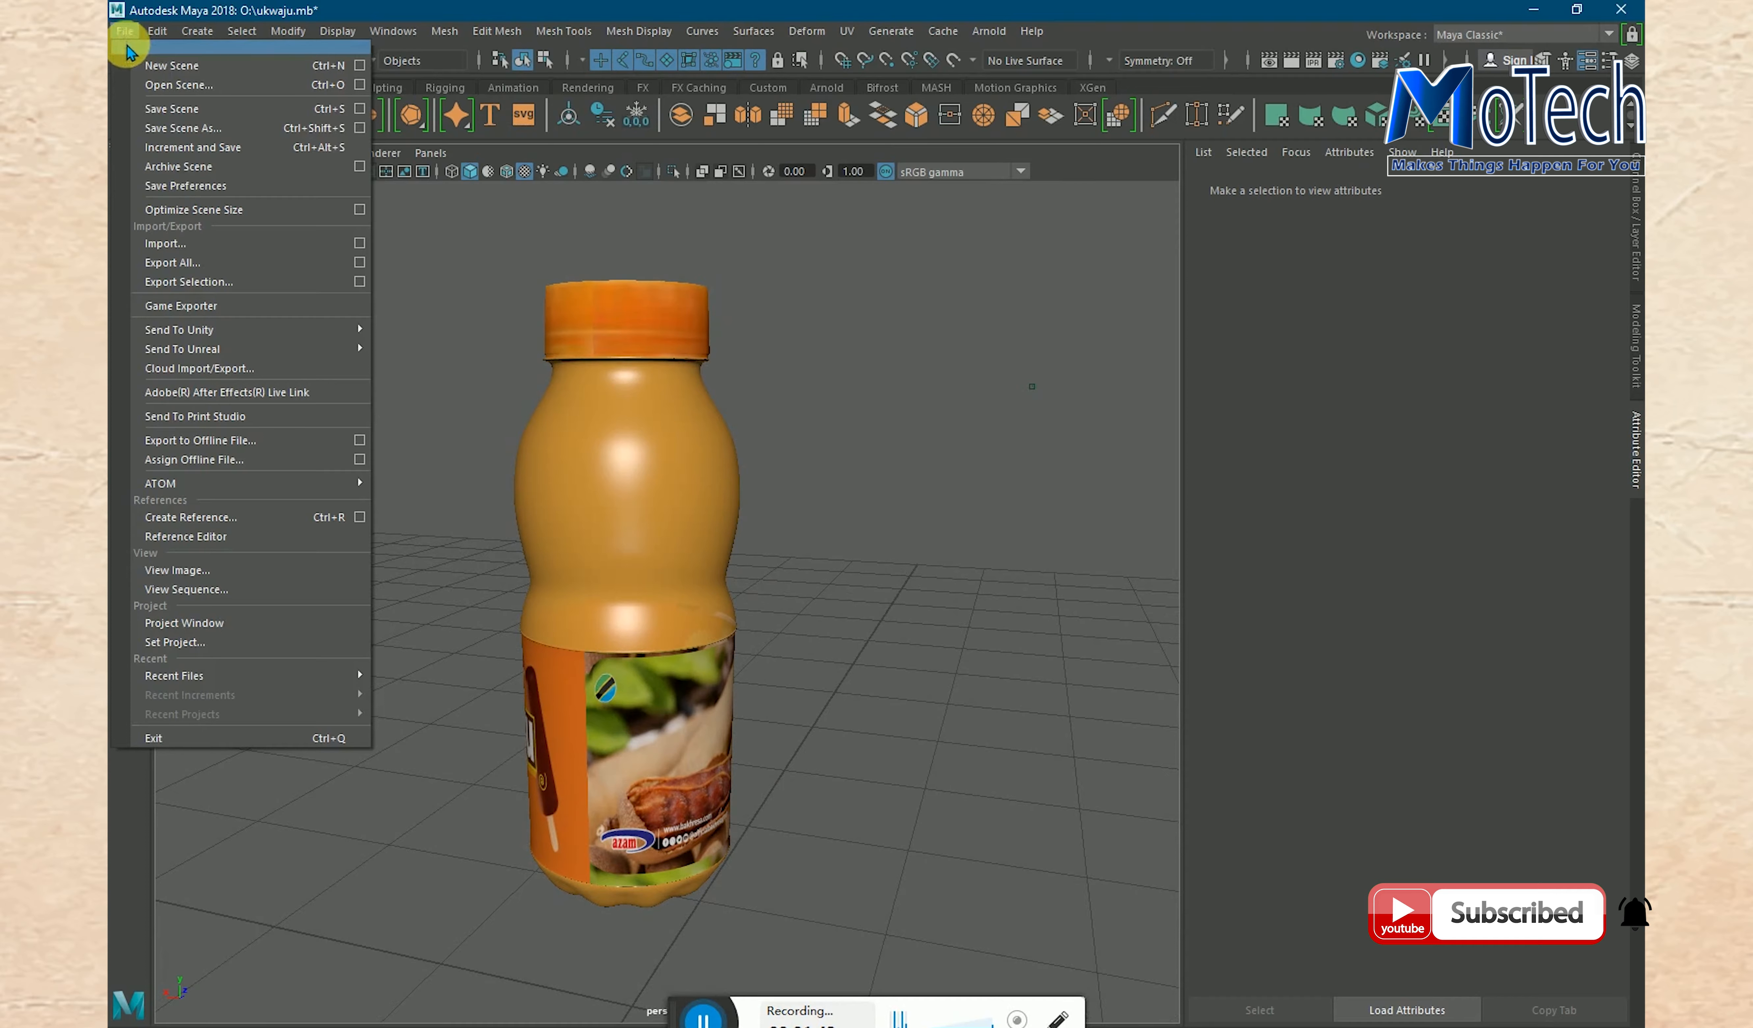
pyautogui.click(162, 85)
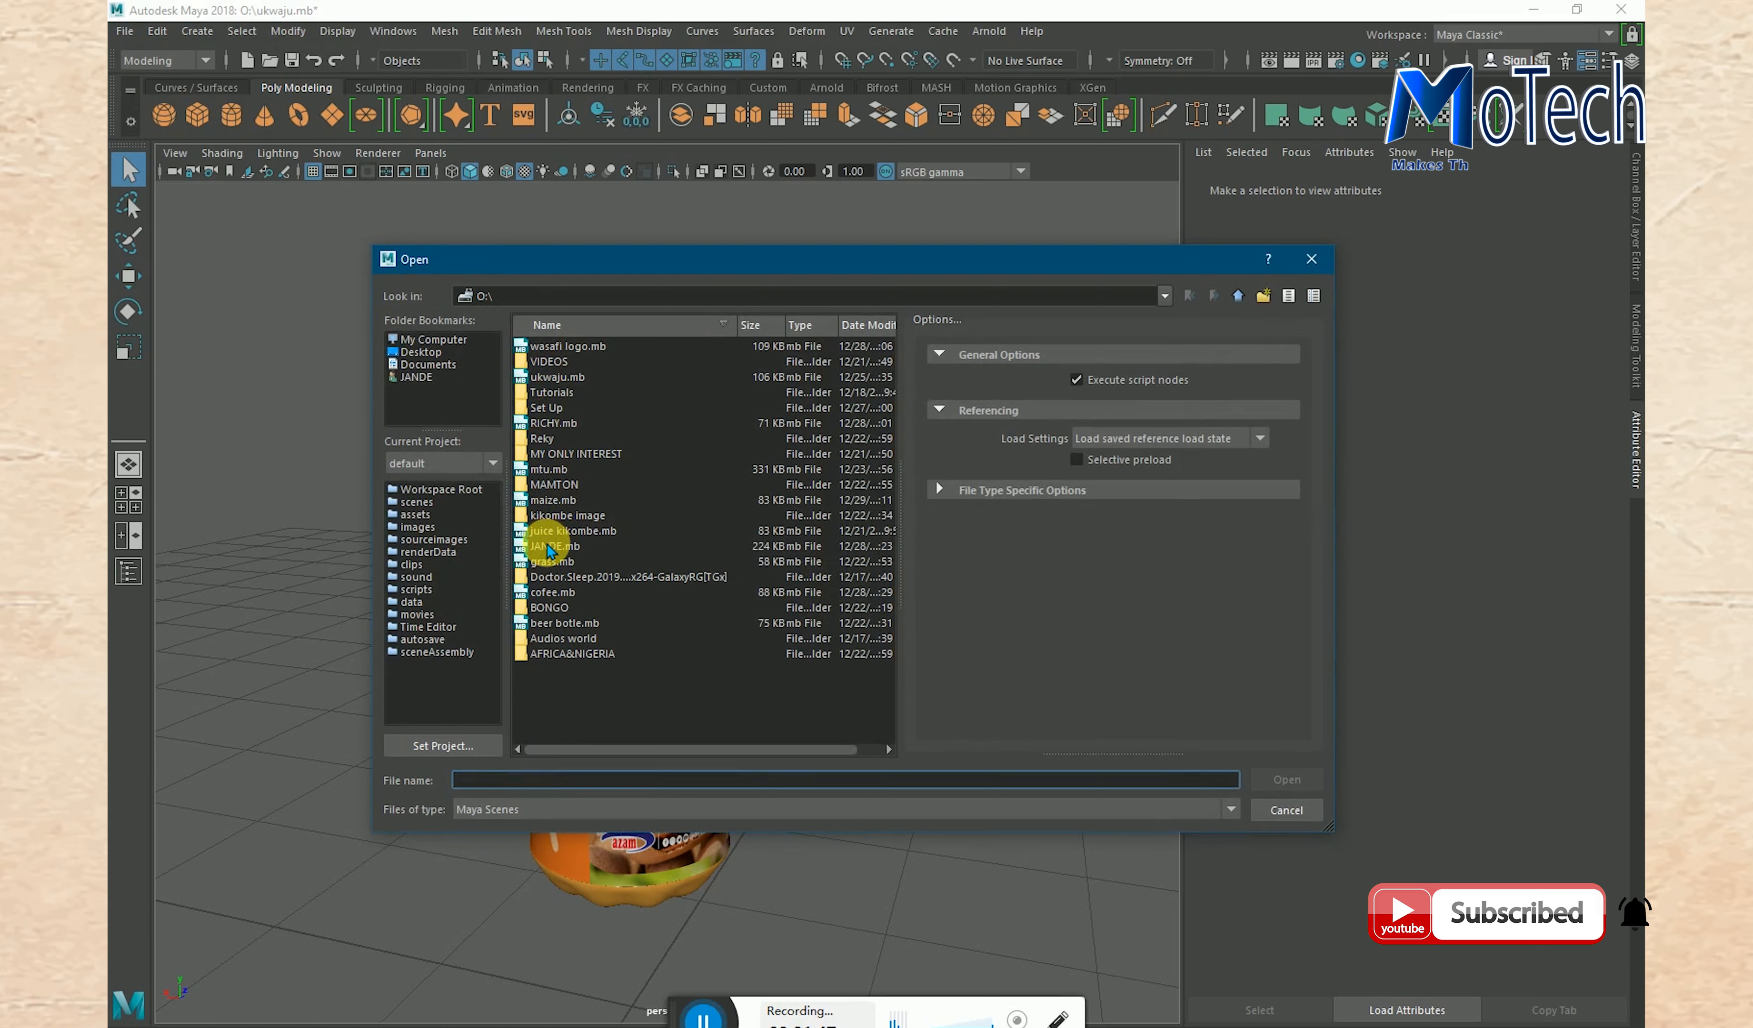
pyautogui.click(552, 562)
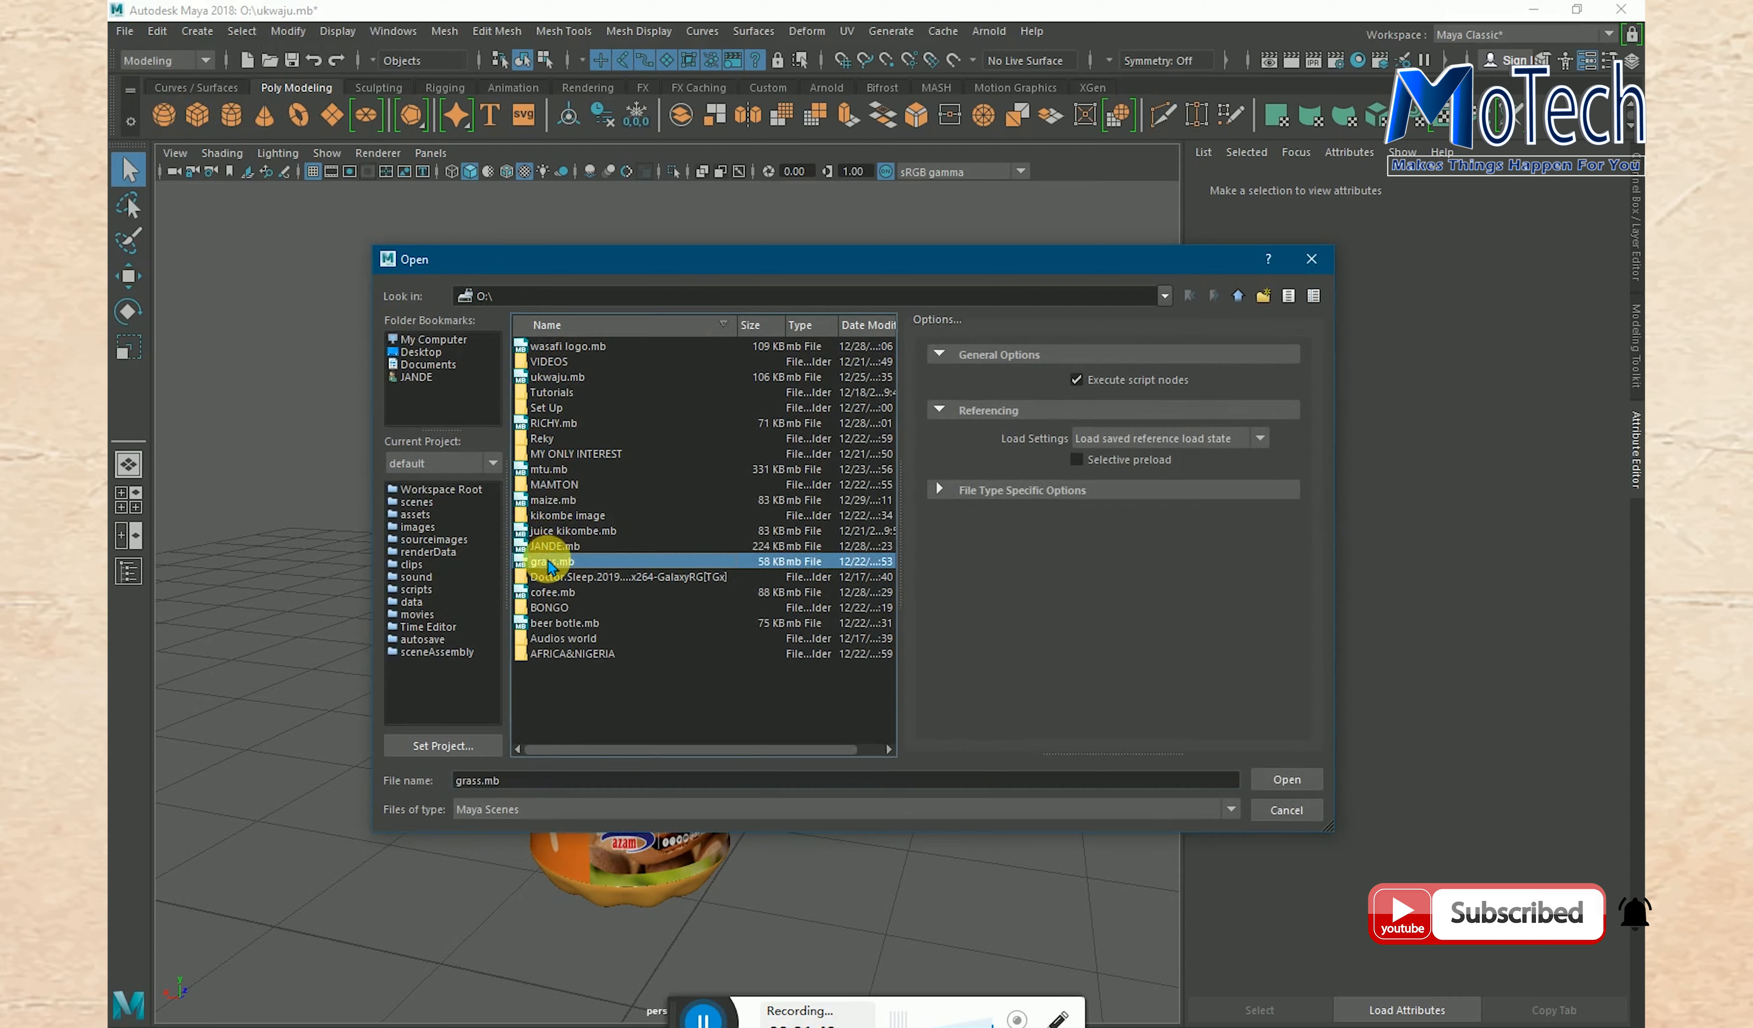
pyautogui.click(1279, 781)
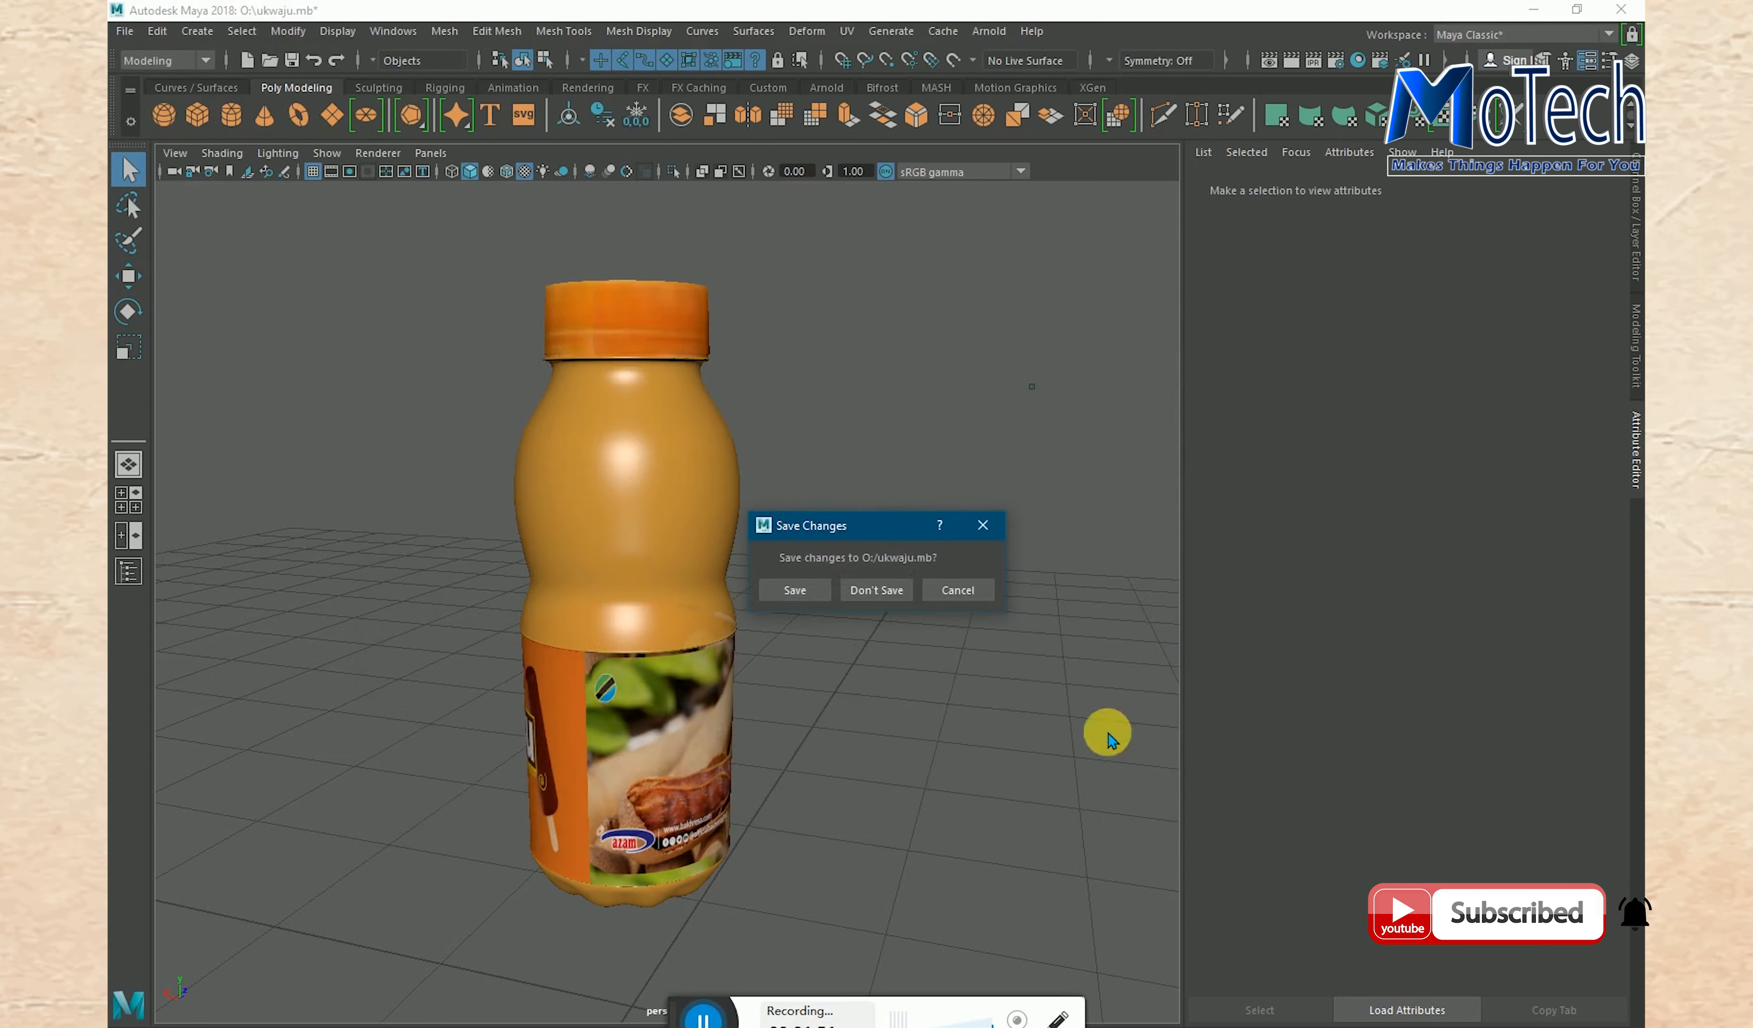
pyautogui.click(905, 595)
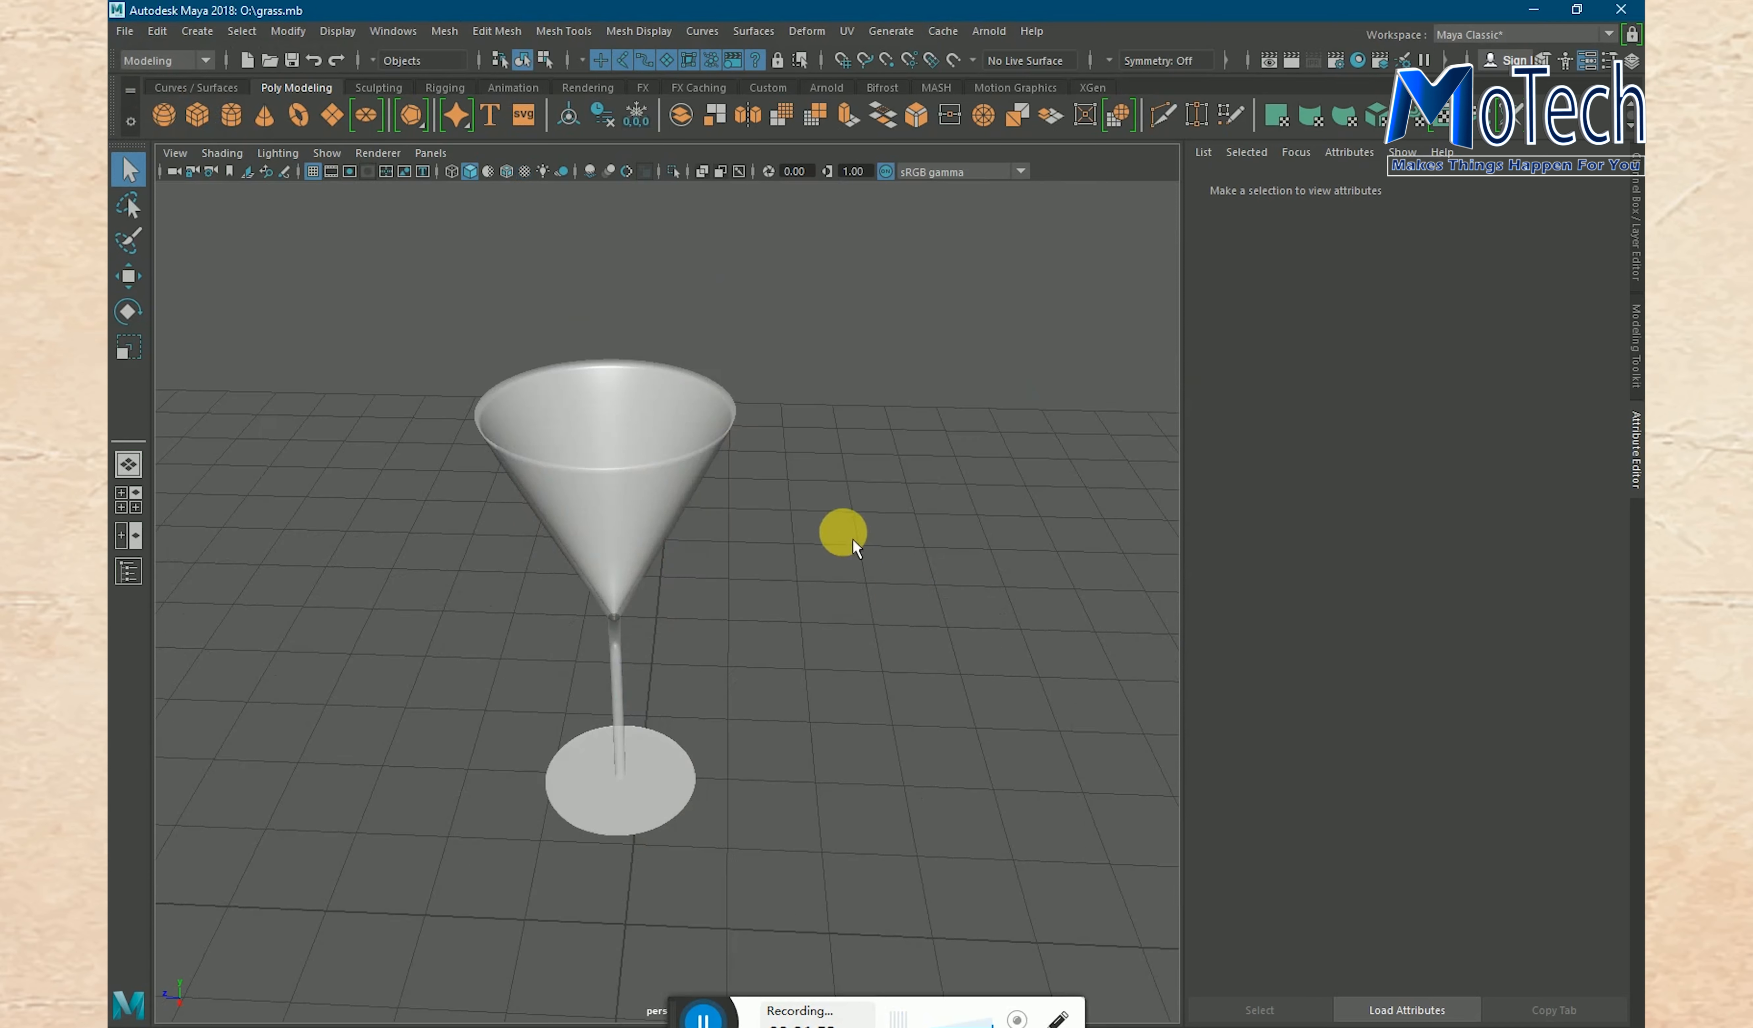
pyautogui.keyDown('alt'); pyautogui.moveTo(859, 500); pyautogui.dragTo(848, 550); pyautogui.keyUp('alt')
pyautogui.scroll(3, 841, 529)
pyautogui.scroll(6, 861, 536)
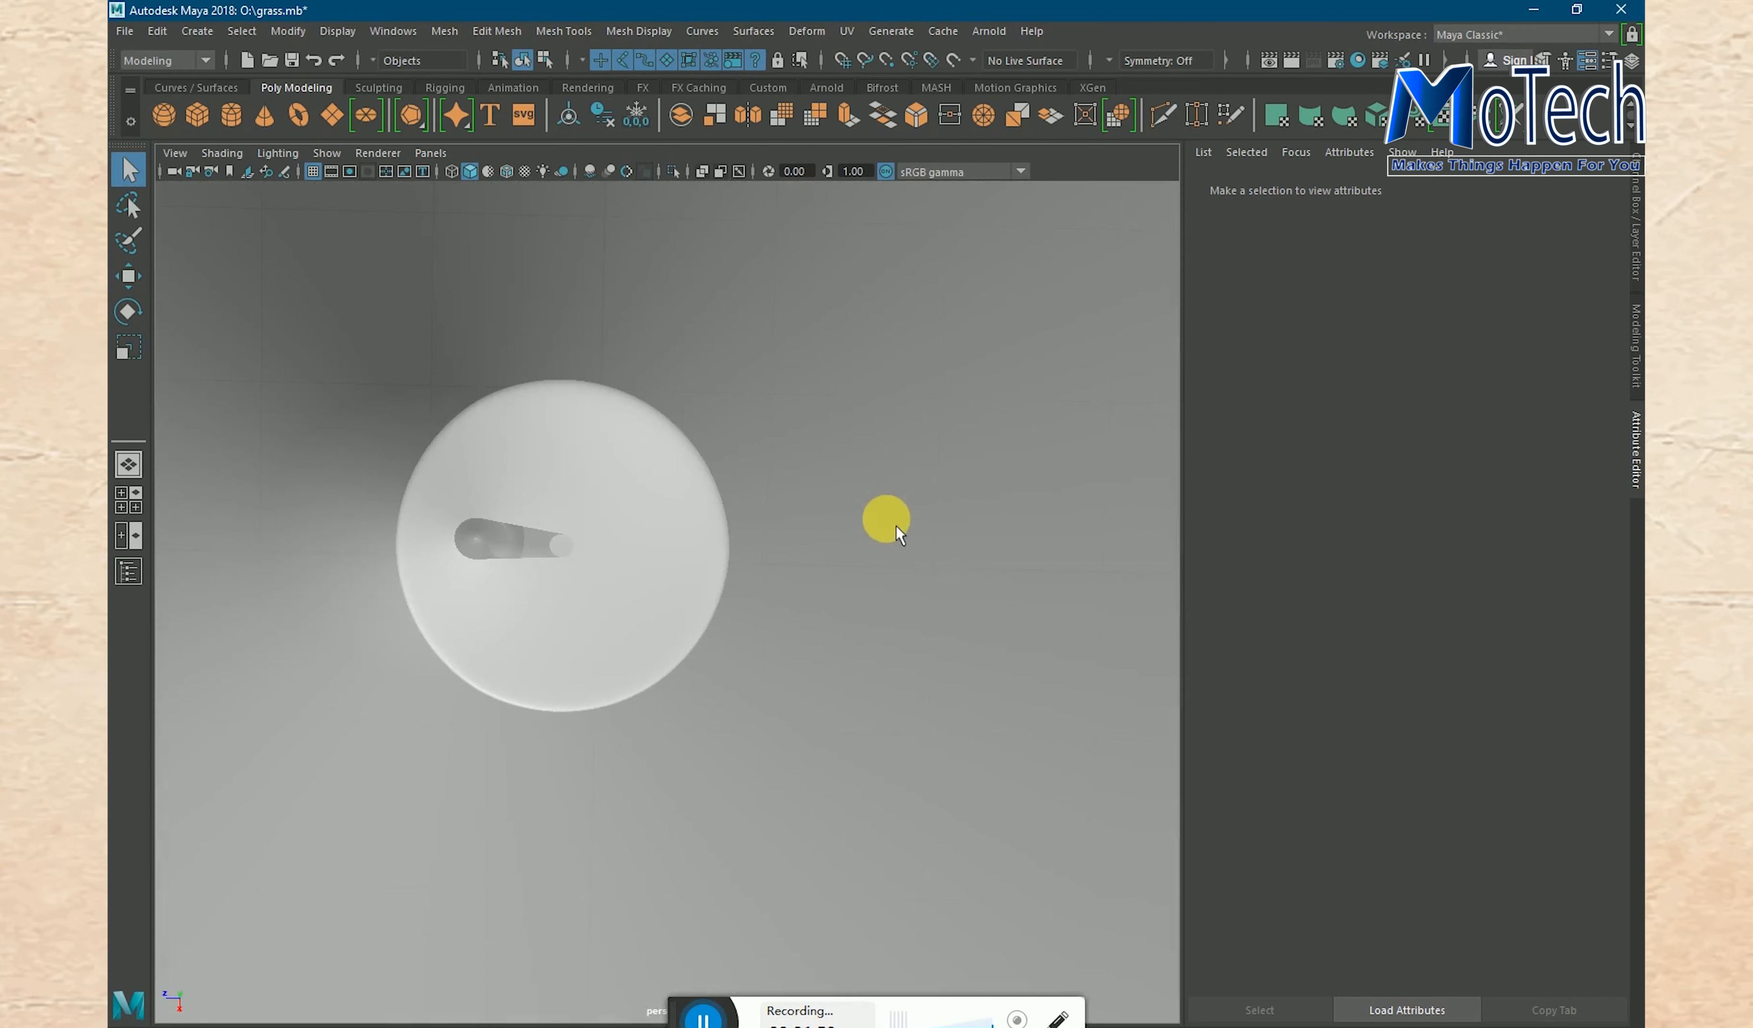
pyautogui.keyDown('alt'); pyautogui.moveTo(873, 501); pyautogui.dragTo(852, 408); pyautogui.keyUp('alt')
pyautogui.scroll(-5, 894, 508)
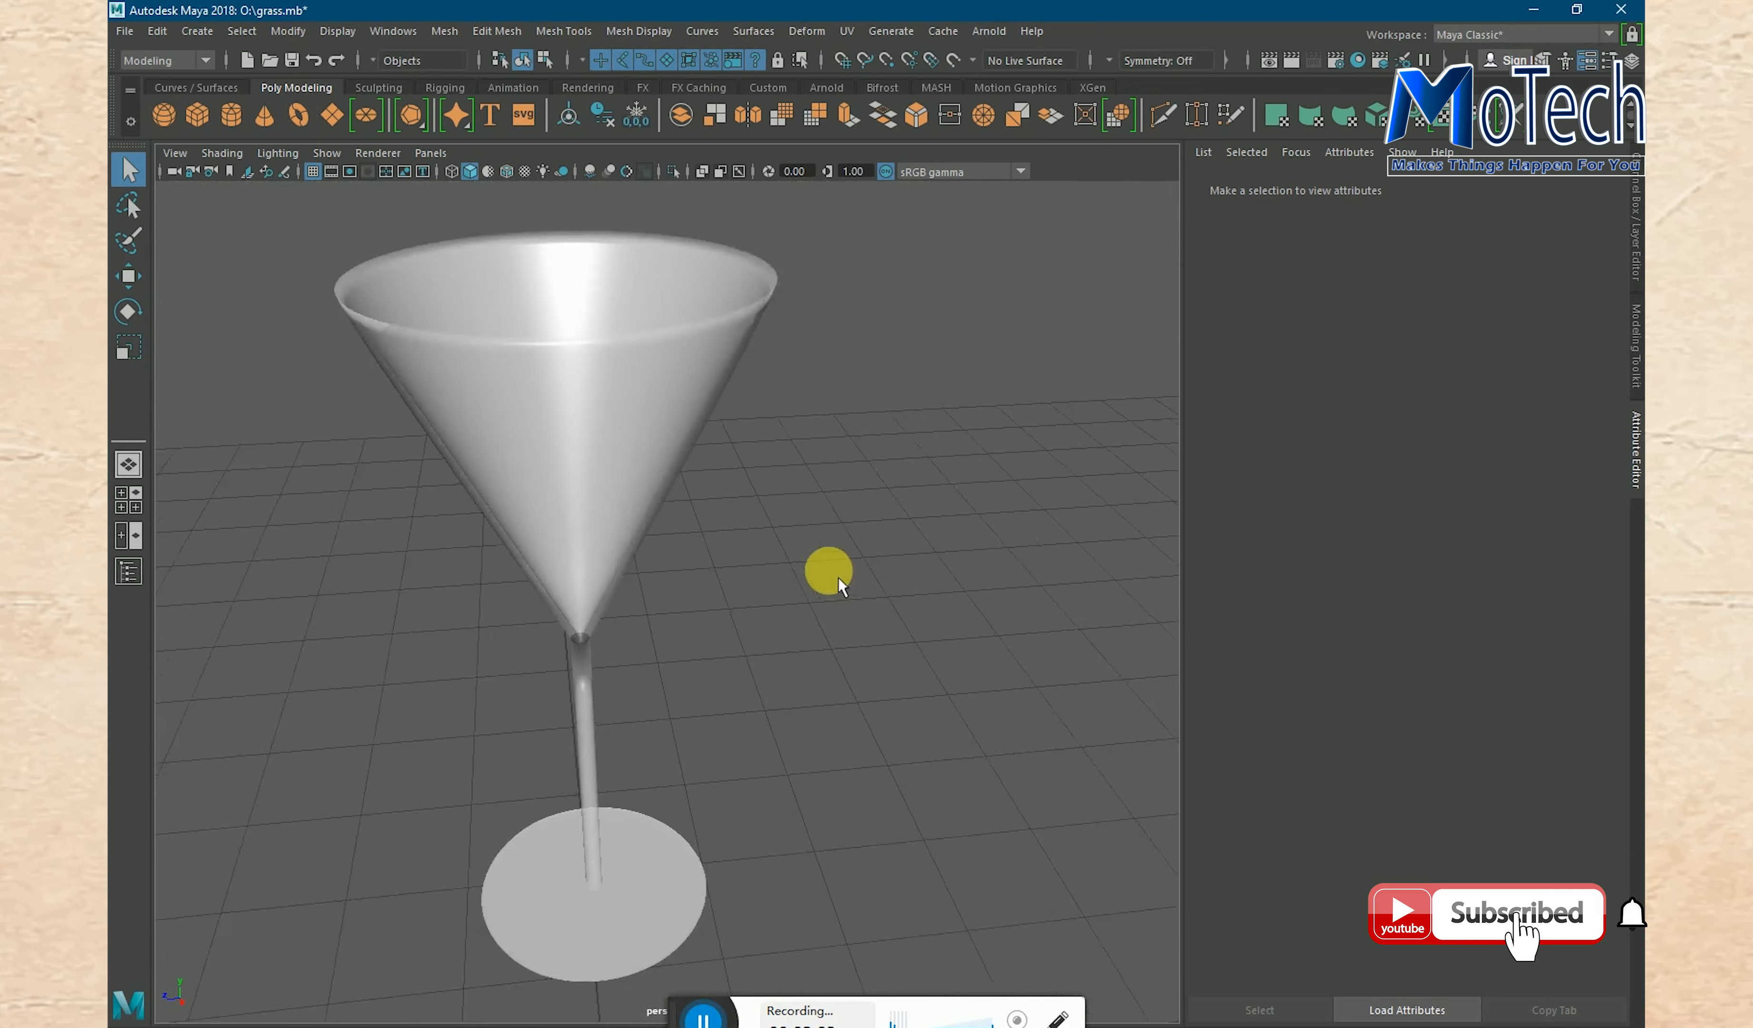
pyautogui.keyDown('alt'); pyautogui.moveTo(903, 690); pyautogui.dragTo(677, 743); pyautogui.keyUp('alt')
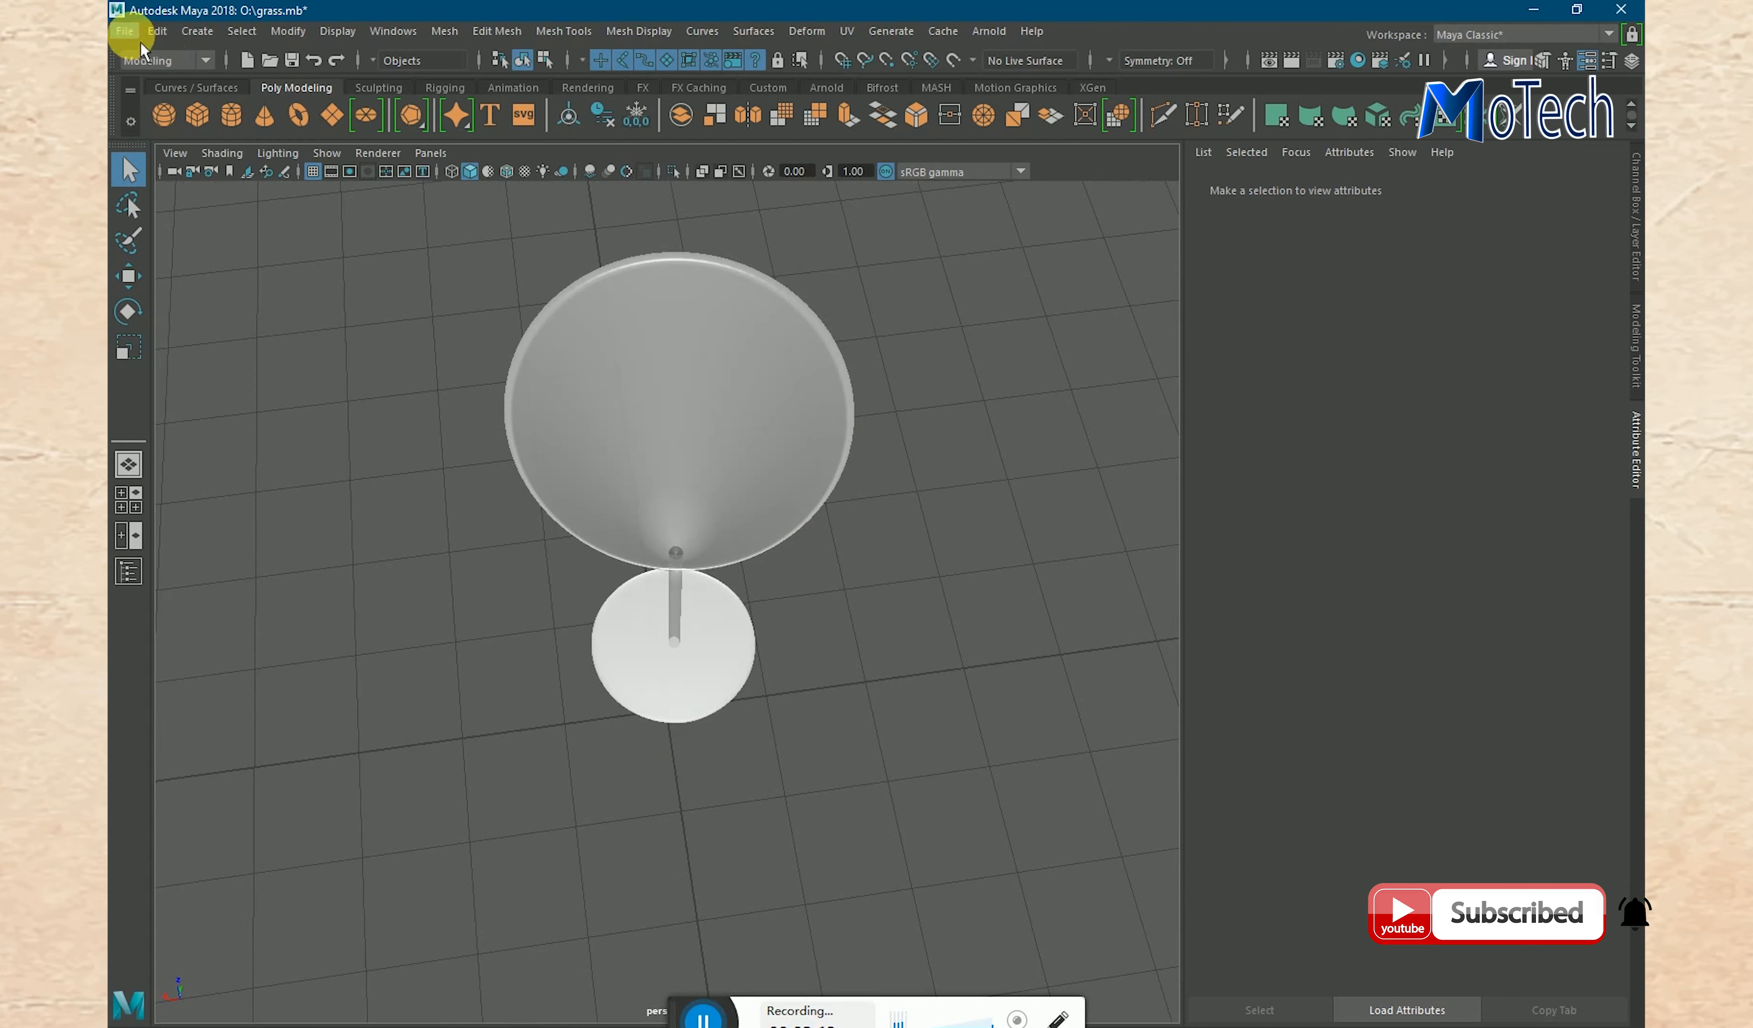
# - Start a new empty scene, discarding the changes to grass.mb
pyautogui.click(124, 31)
pyautogui.click(283, 65)
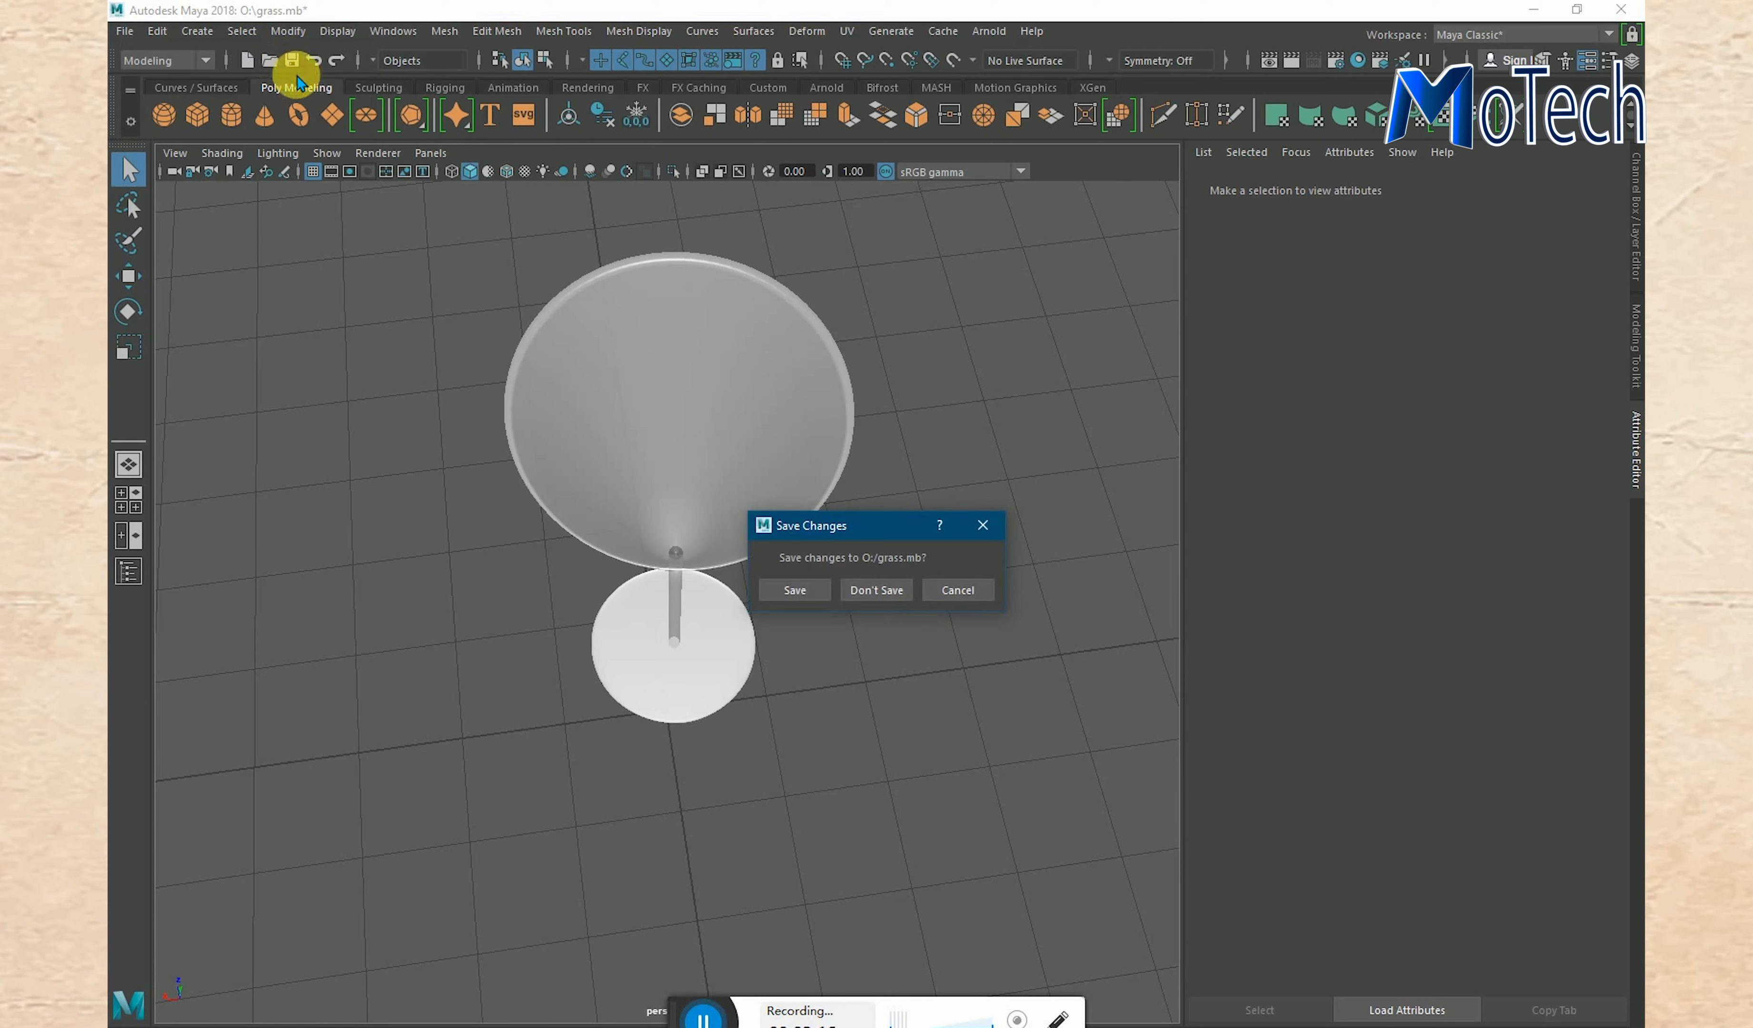
pyautogui.click(858, 593)
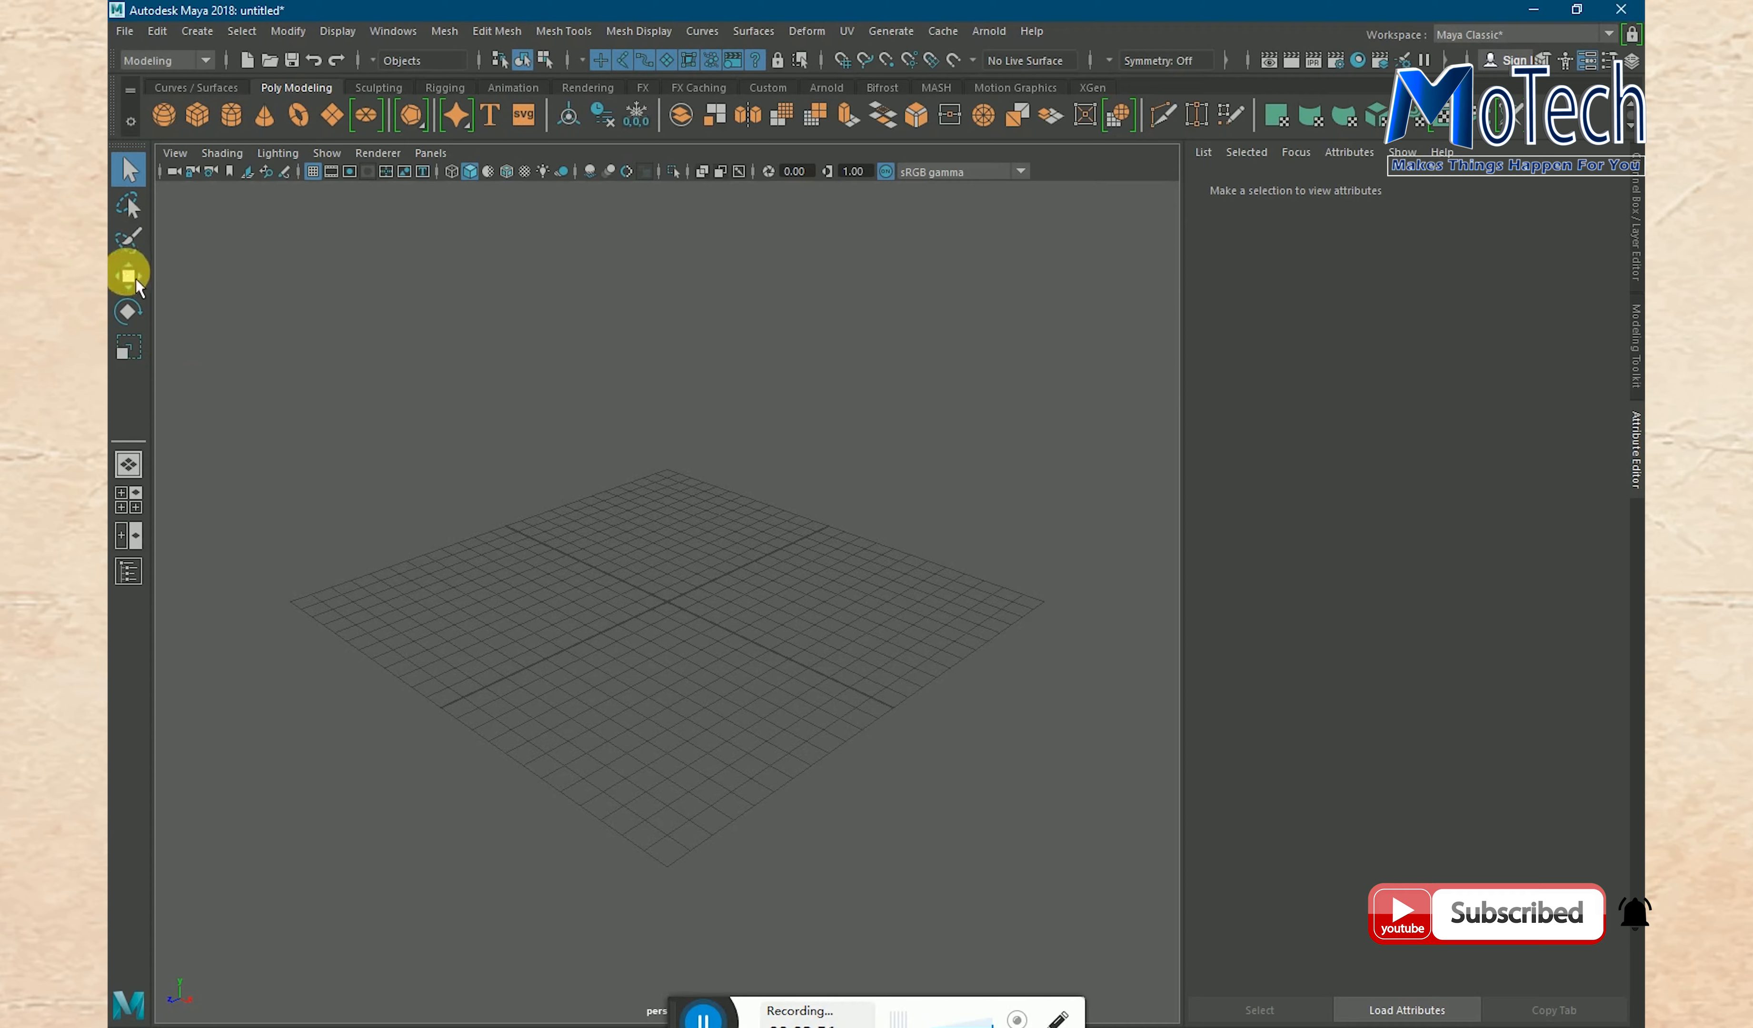
# - Show the front view at full size and create a polygon cylinder at the origin
pyautogui.press('space')
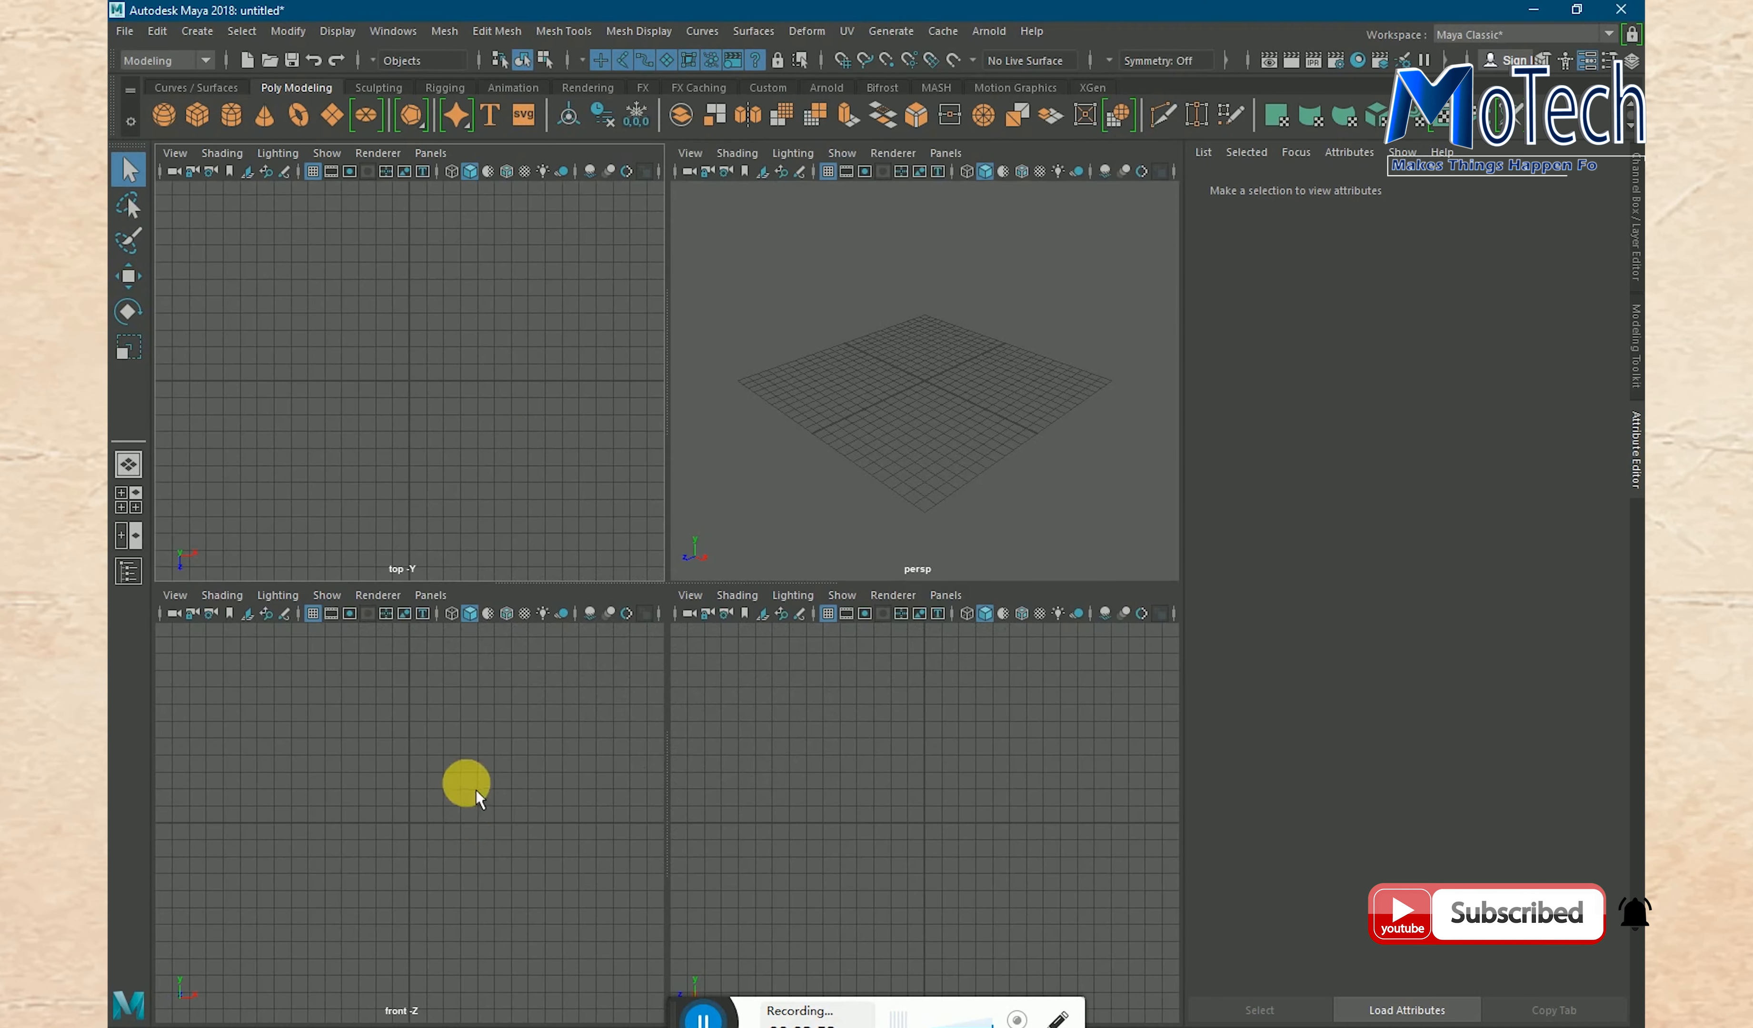
pyautogui.press('space')
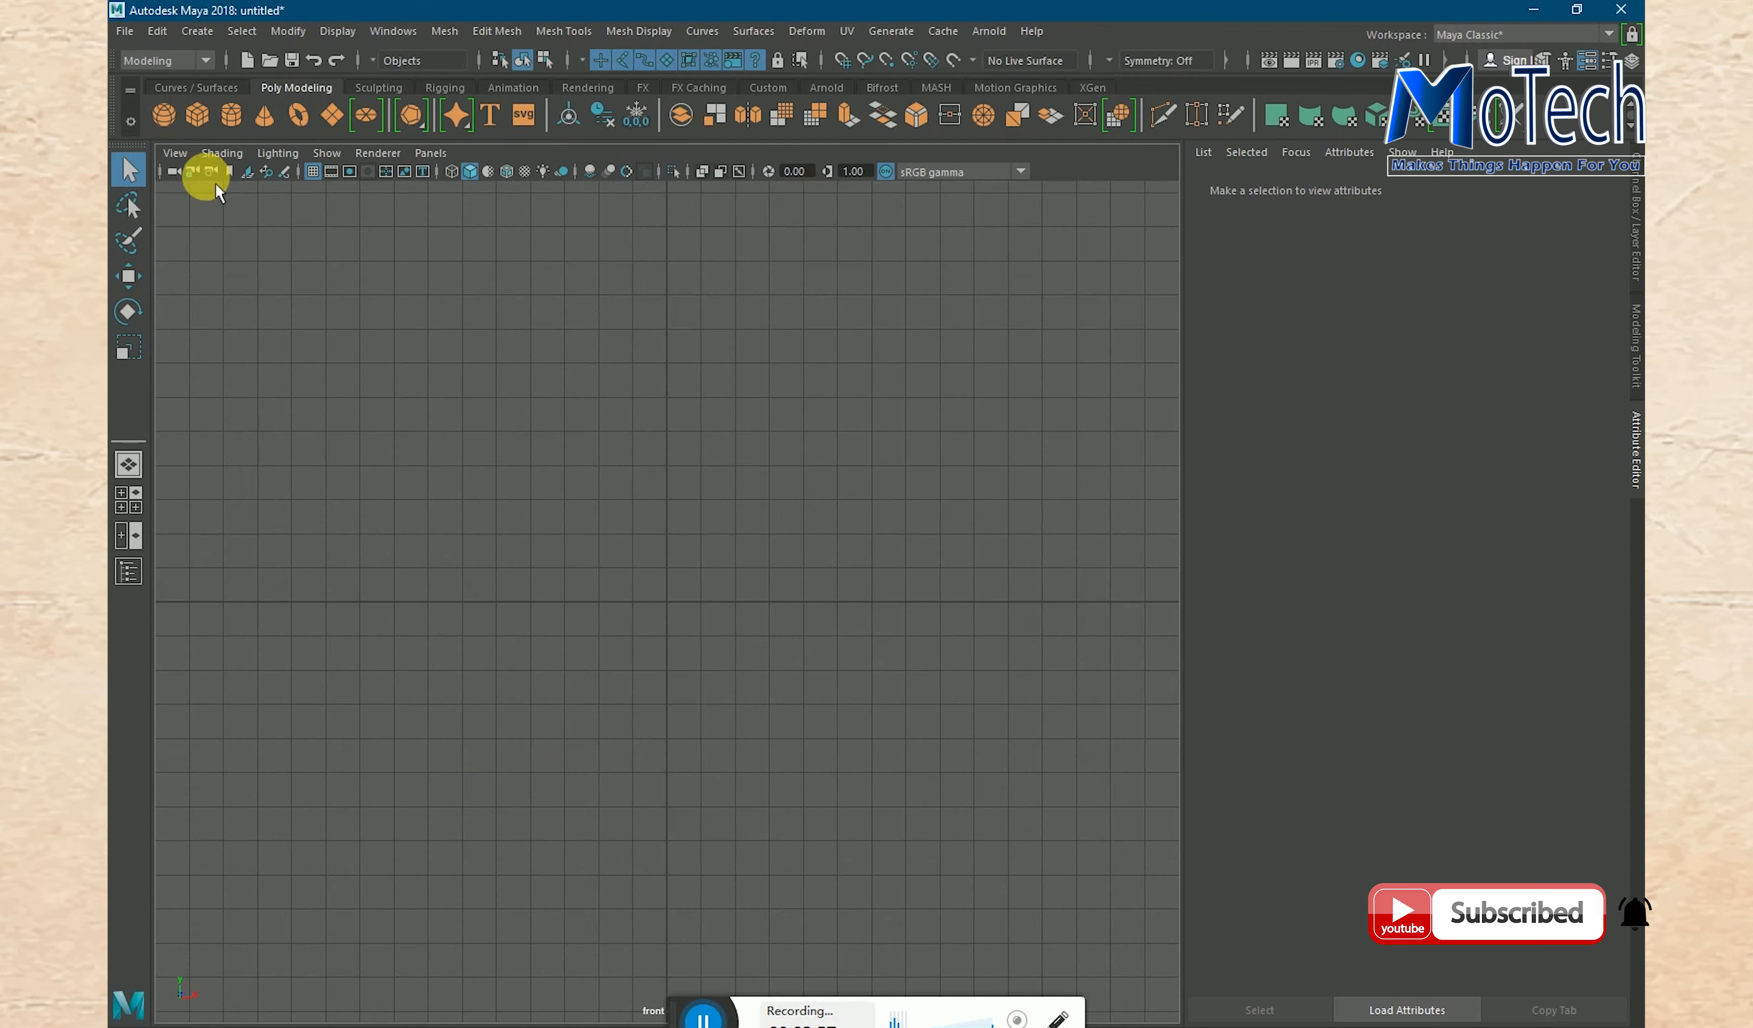
pyautogui.click(236, 123)
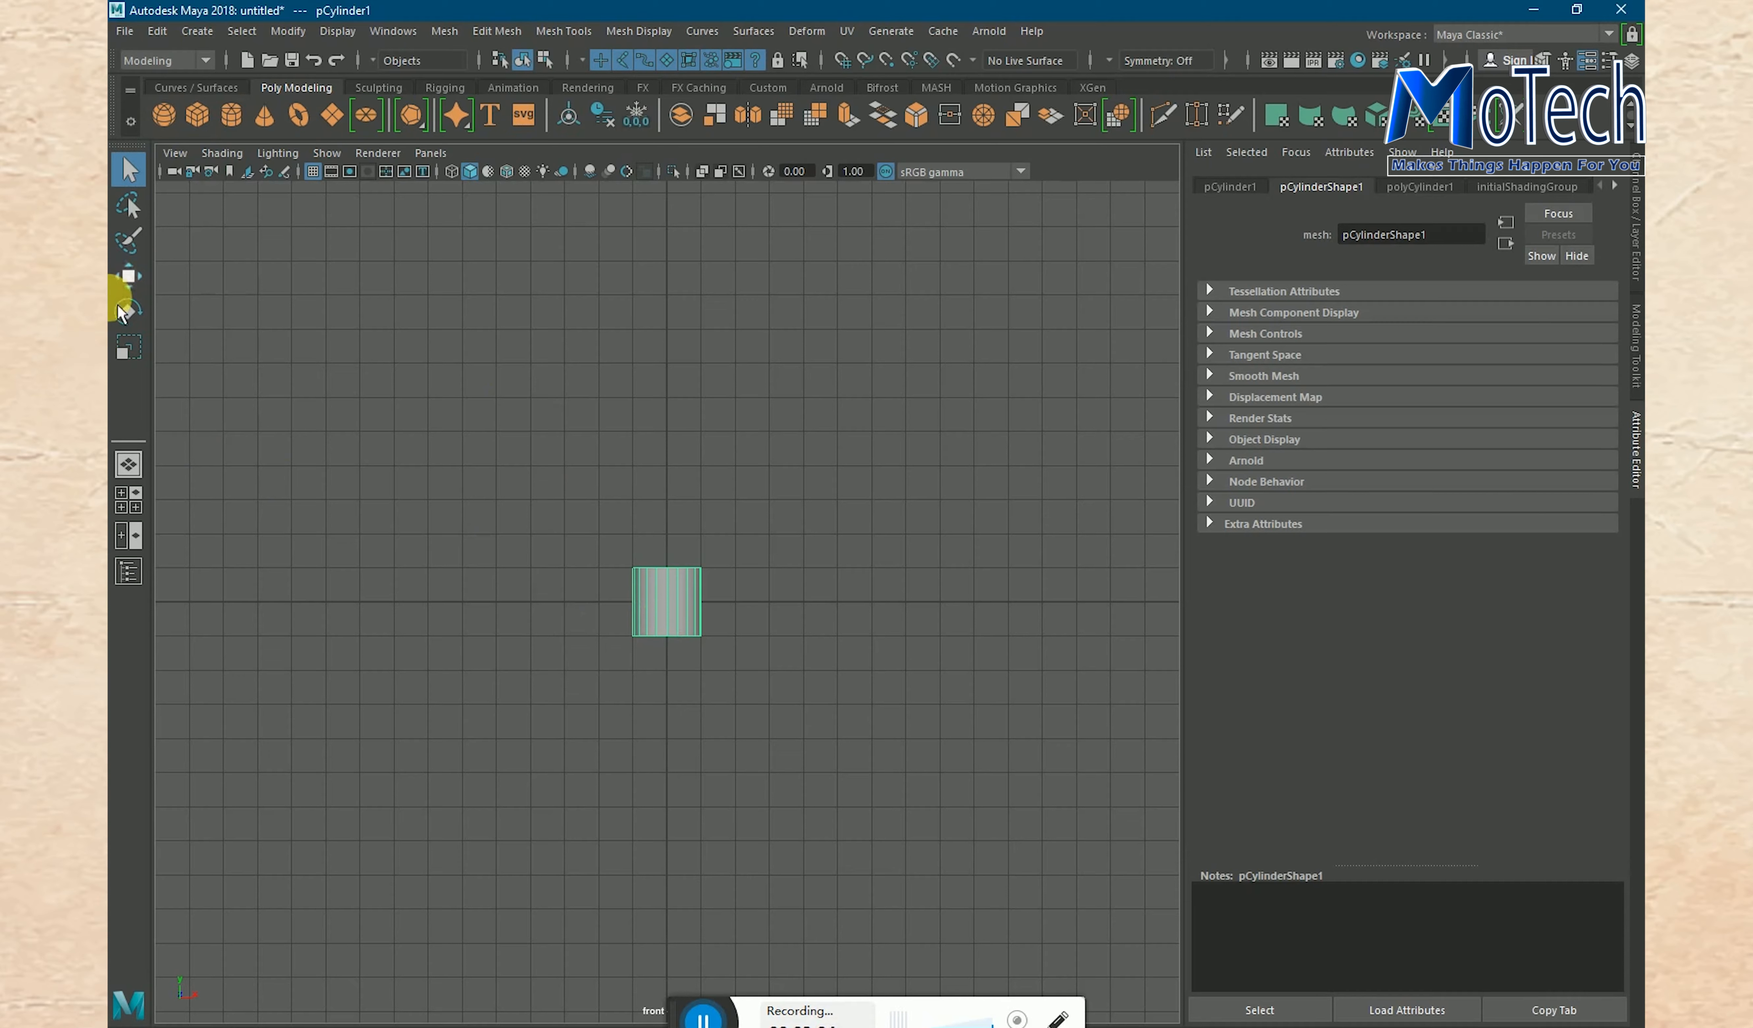
# - Move the cylinder up about 4.5 grid units and scale it uniformly to about 3.7 times its size
pyautogui.click(128, 276)
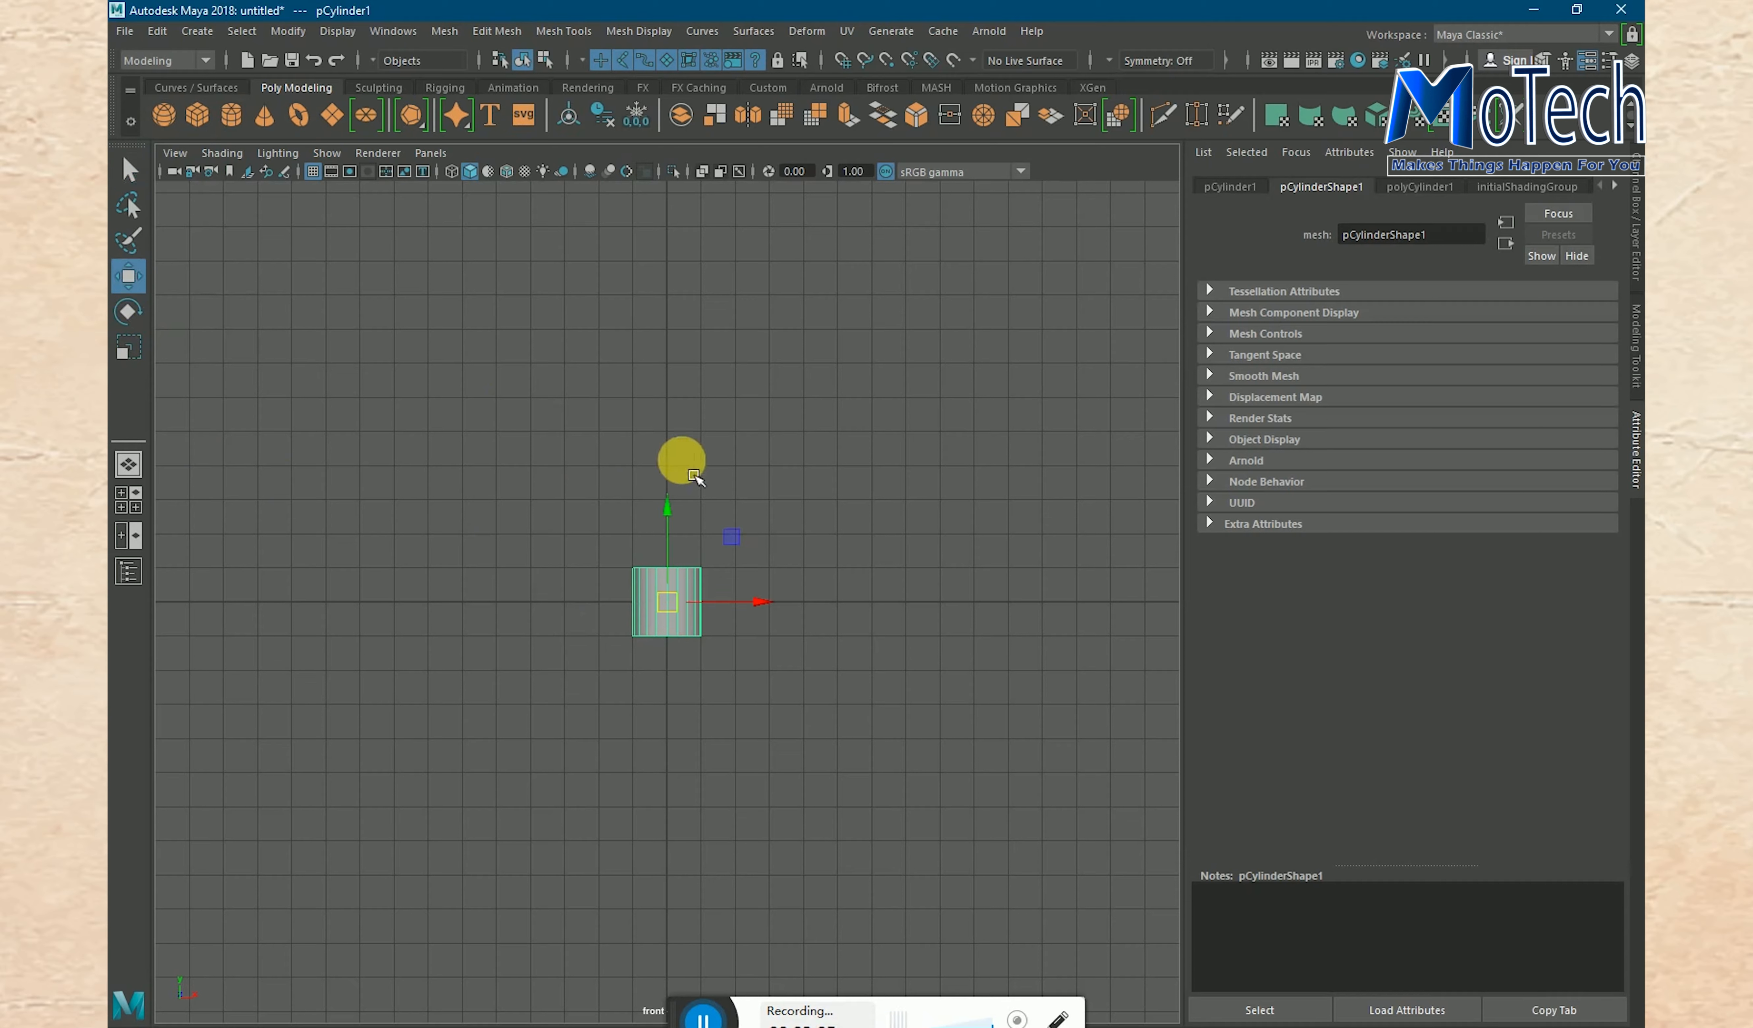
pyautogui.moveTo(662, 513); pyautogui.dragTo(646, 396)
pyautogui.click(133, 360)
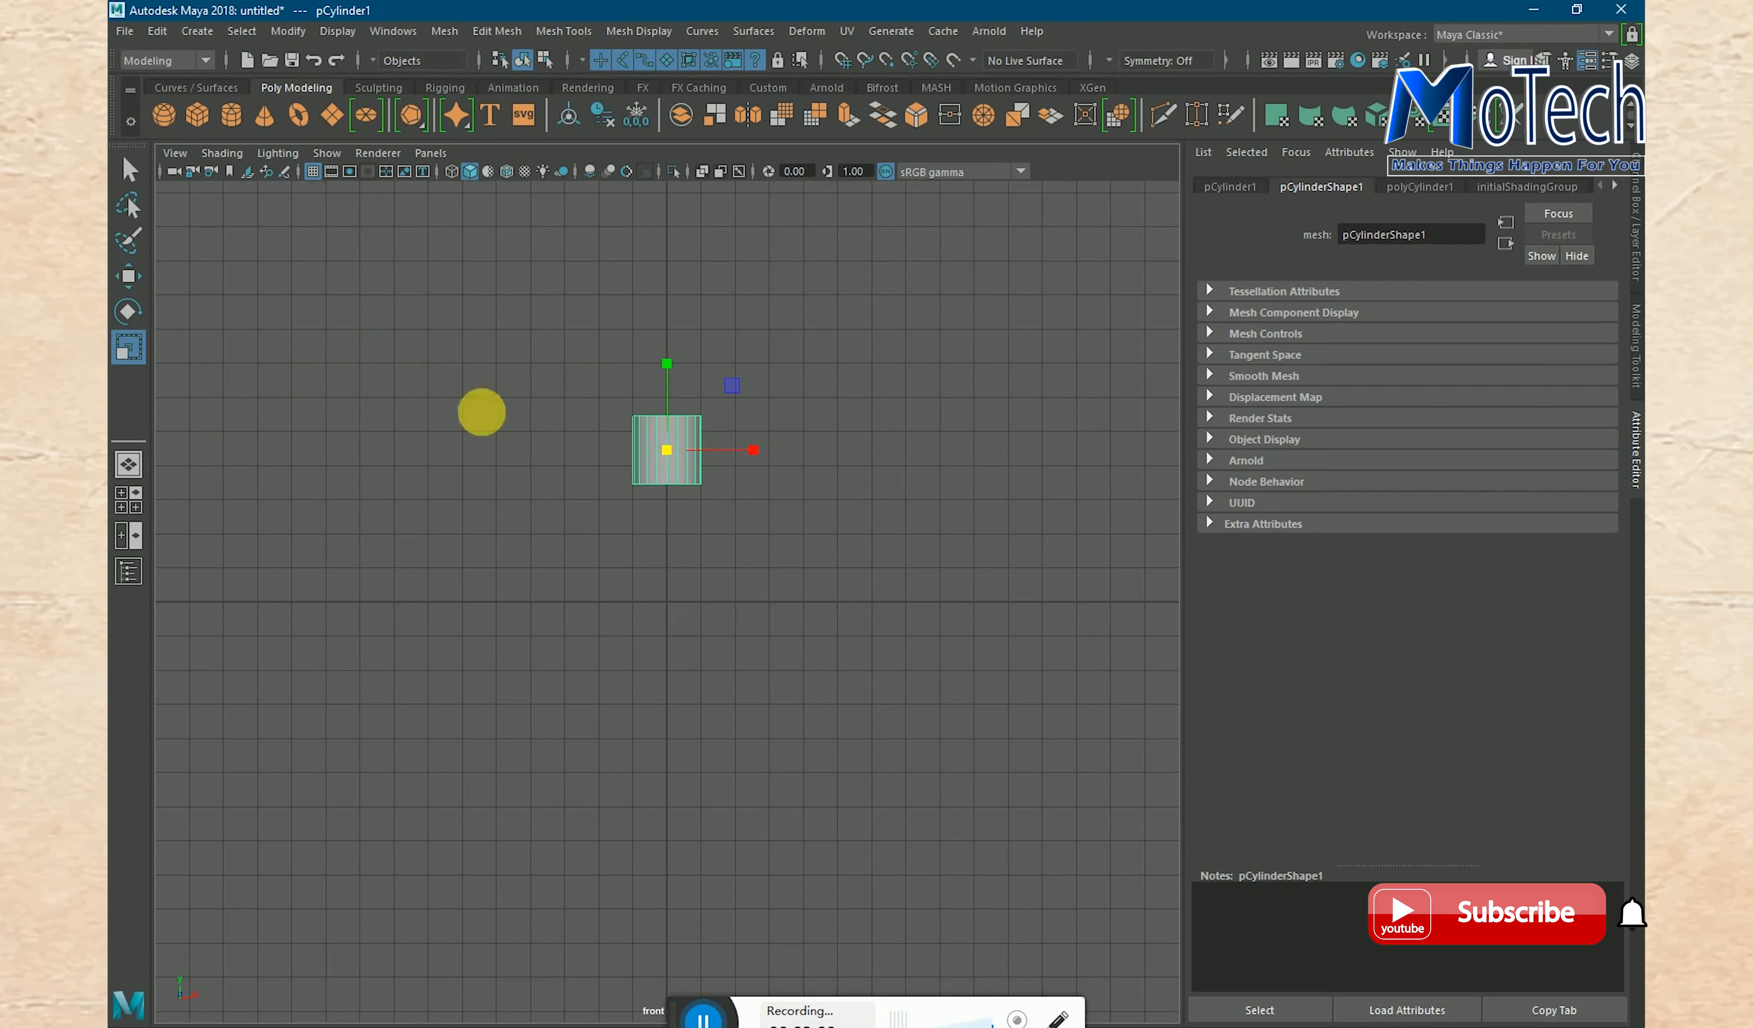
pyautogui.moveTo(666, 450); pyautogui.dragTo(833, 454)
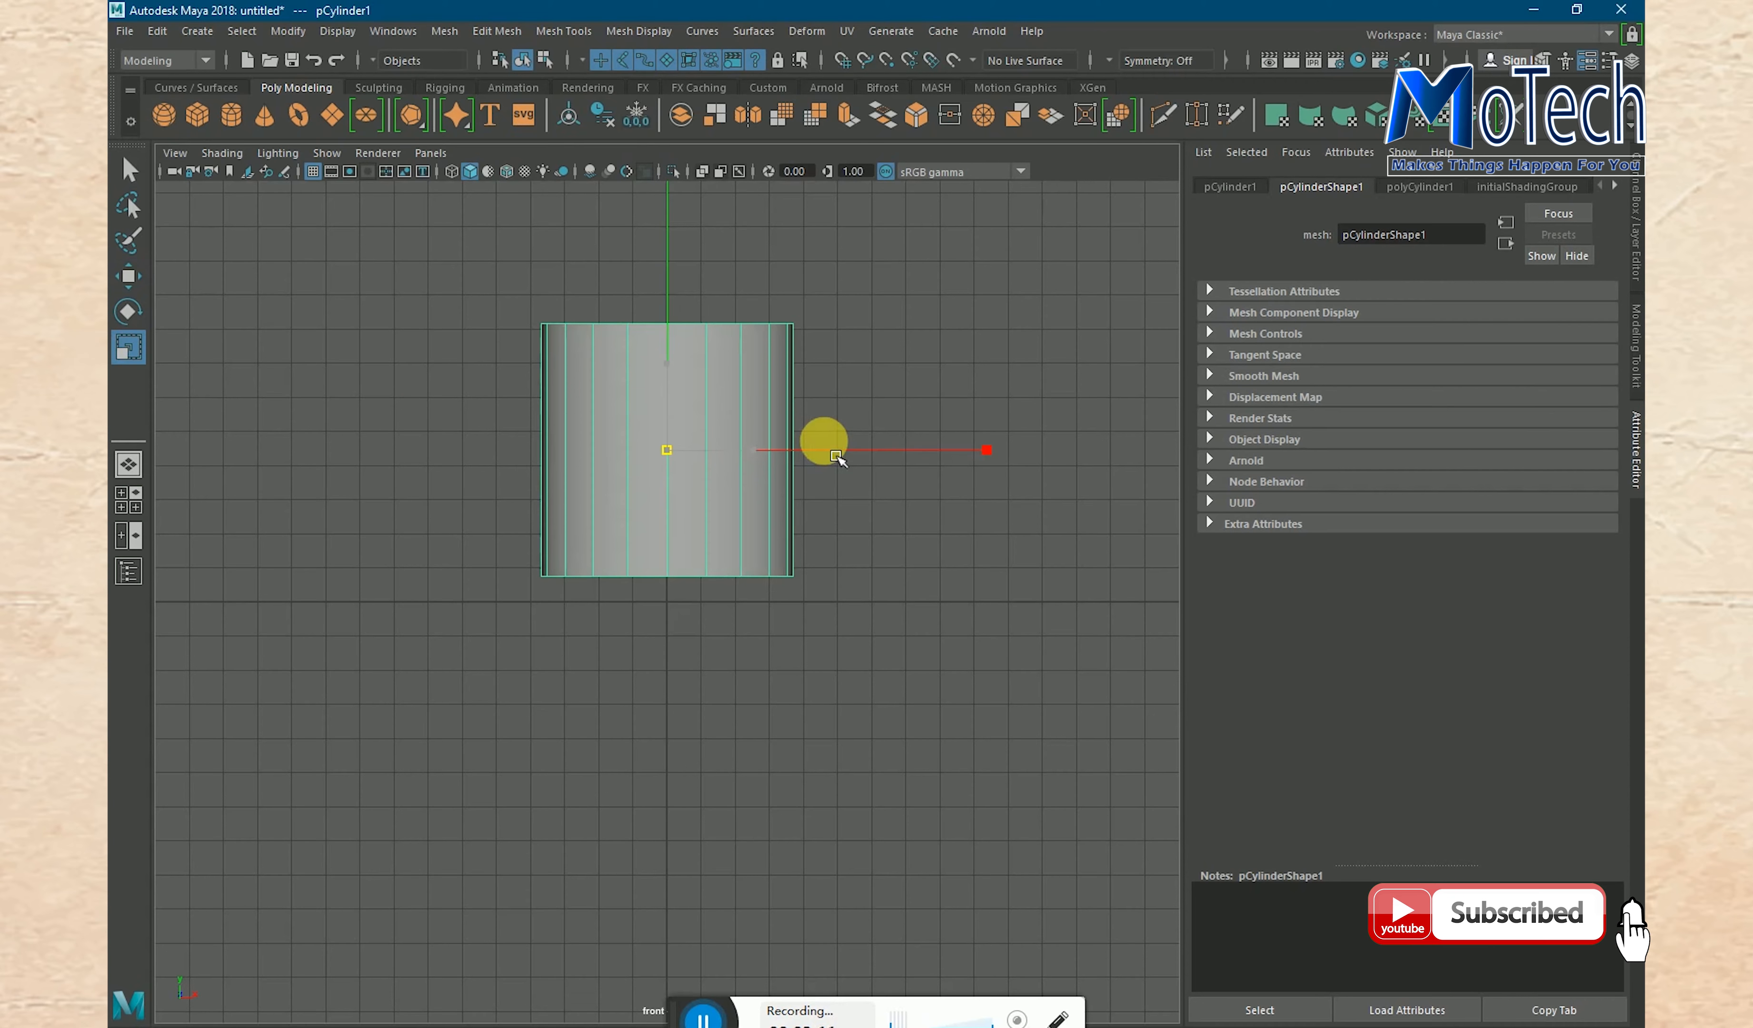
# - Stretch the cylinder vertically to about 1.5 times its height and move it up about 1.5 grid units to rest on the ground line
pyautogui.moveTo(667, 369)
pyautogui.mouseDown()
pyautogui.moveTo(663, 320)
pyautogui.moveTo(674, 388)
pyautogui.mouseUp()
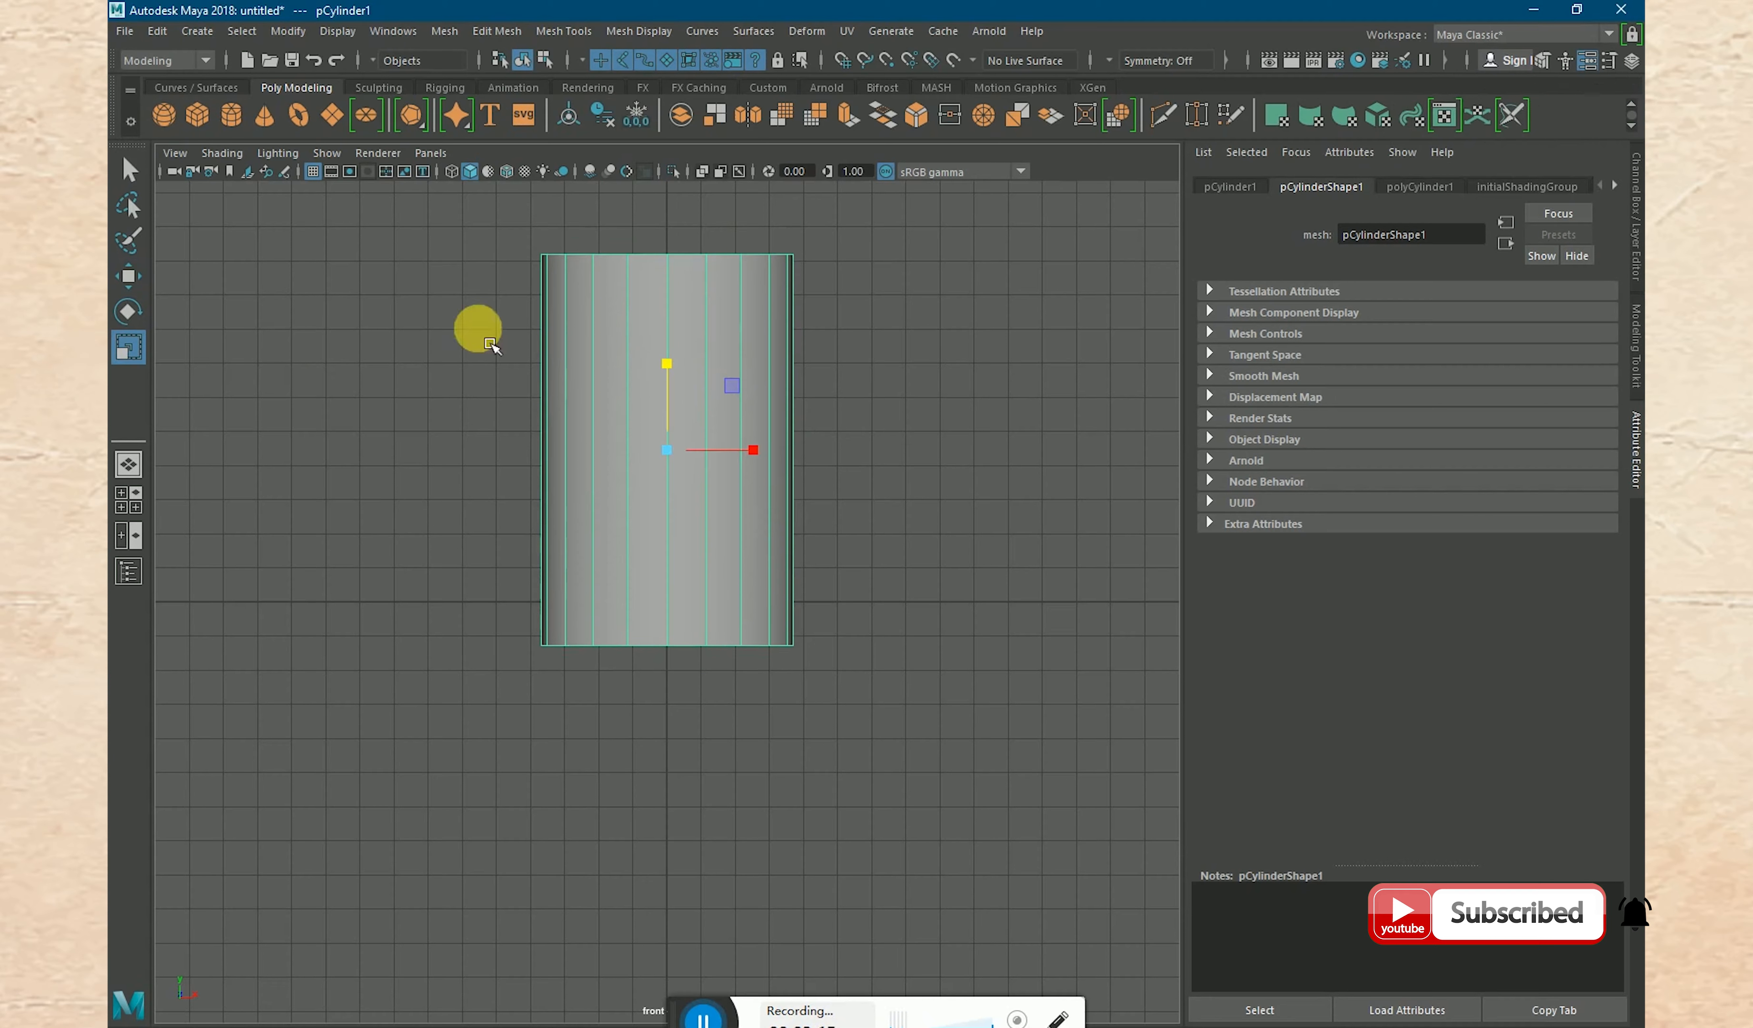
pyautogui.click(132, 176)
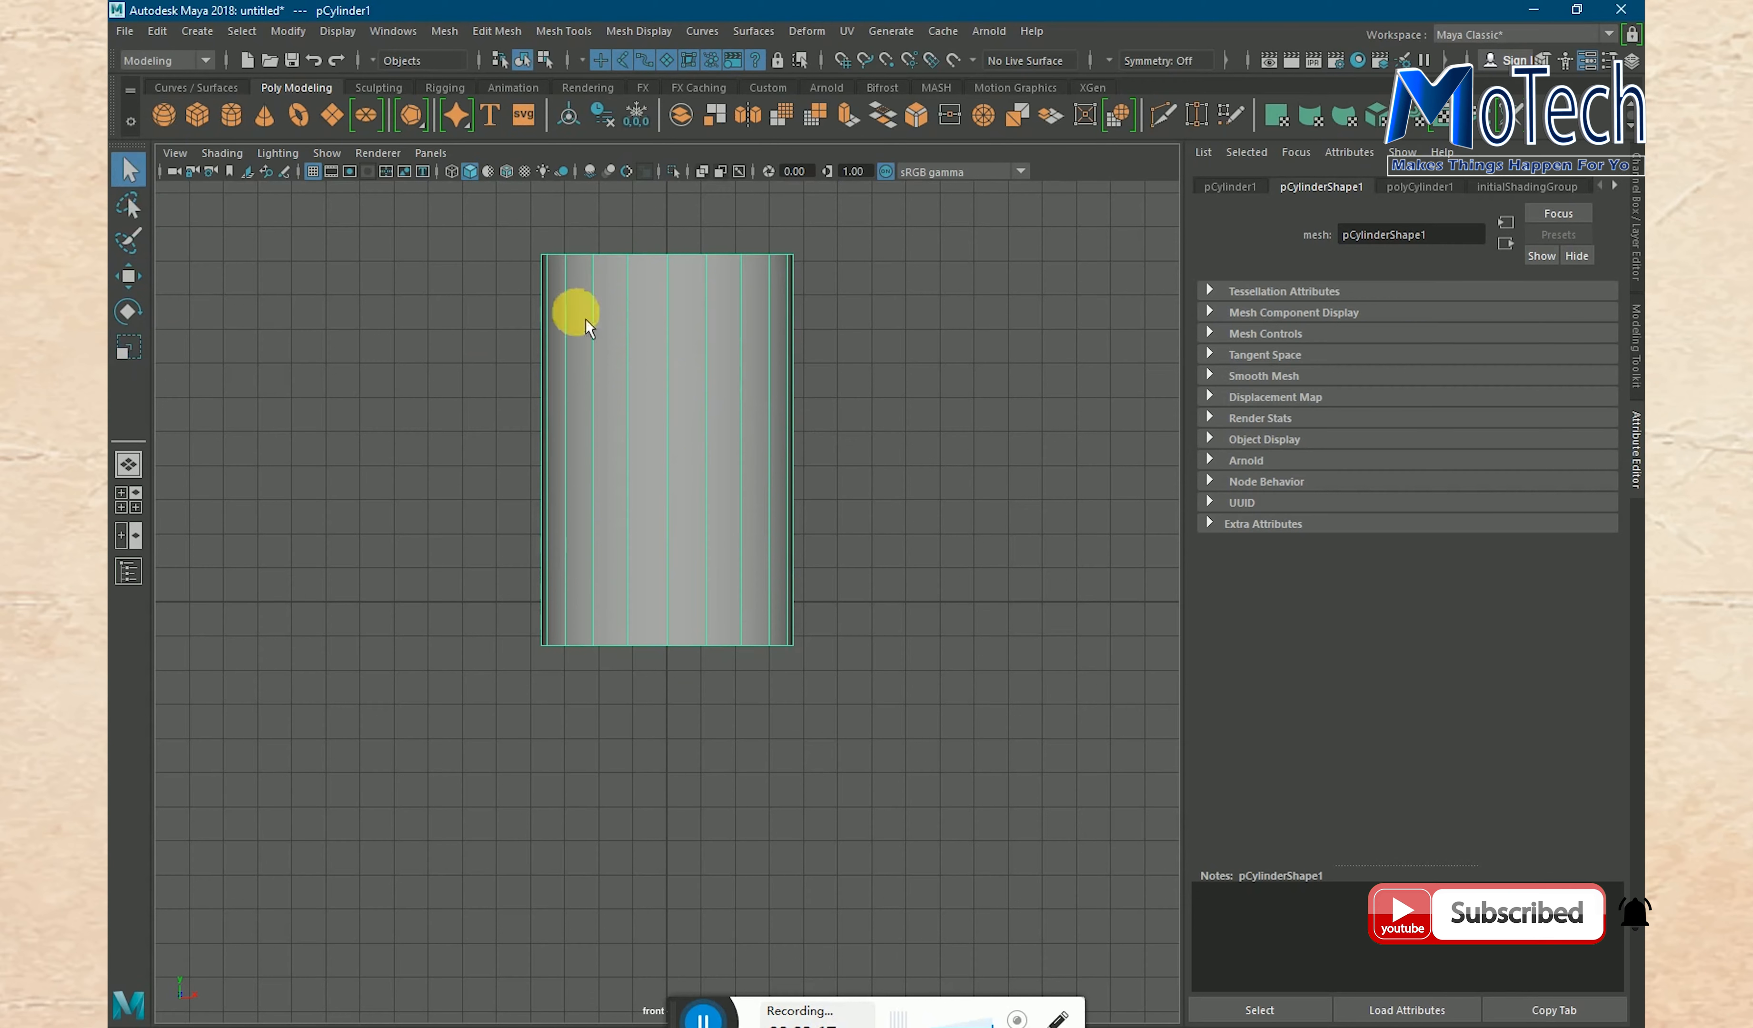
pyautogui.click(128, 276)
pyautogui.click(716, 386)
pyautogui.moveTo(679, 380); pyautogui.dragTo(670, 329)
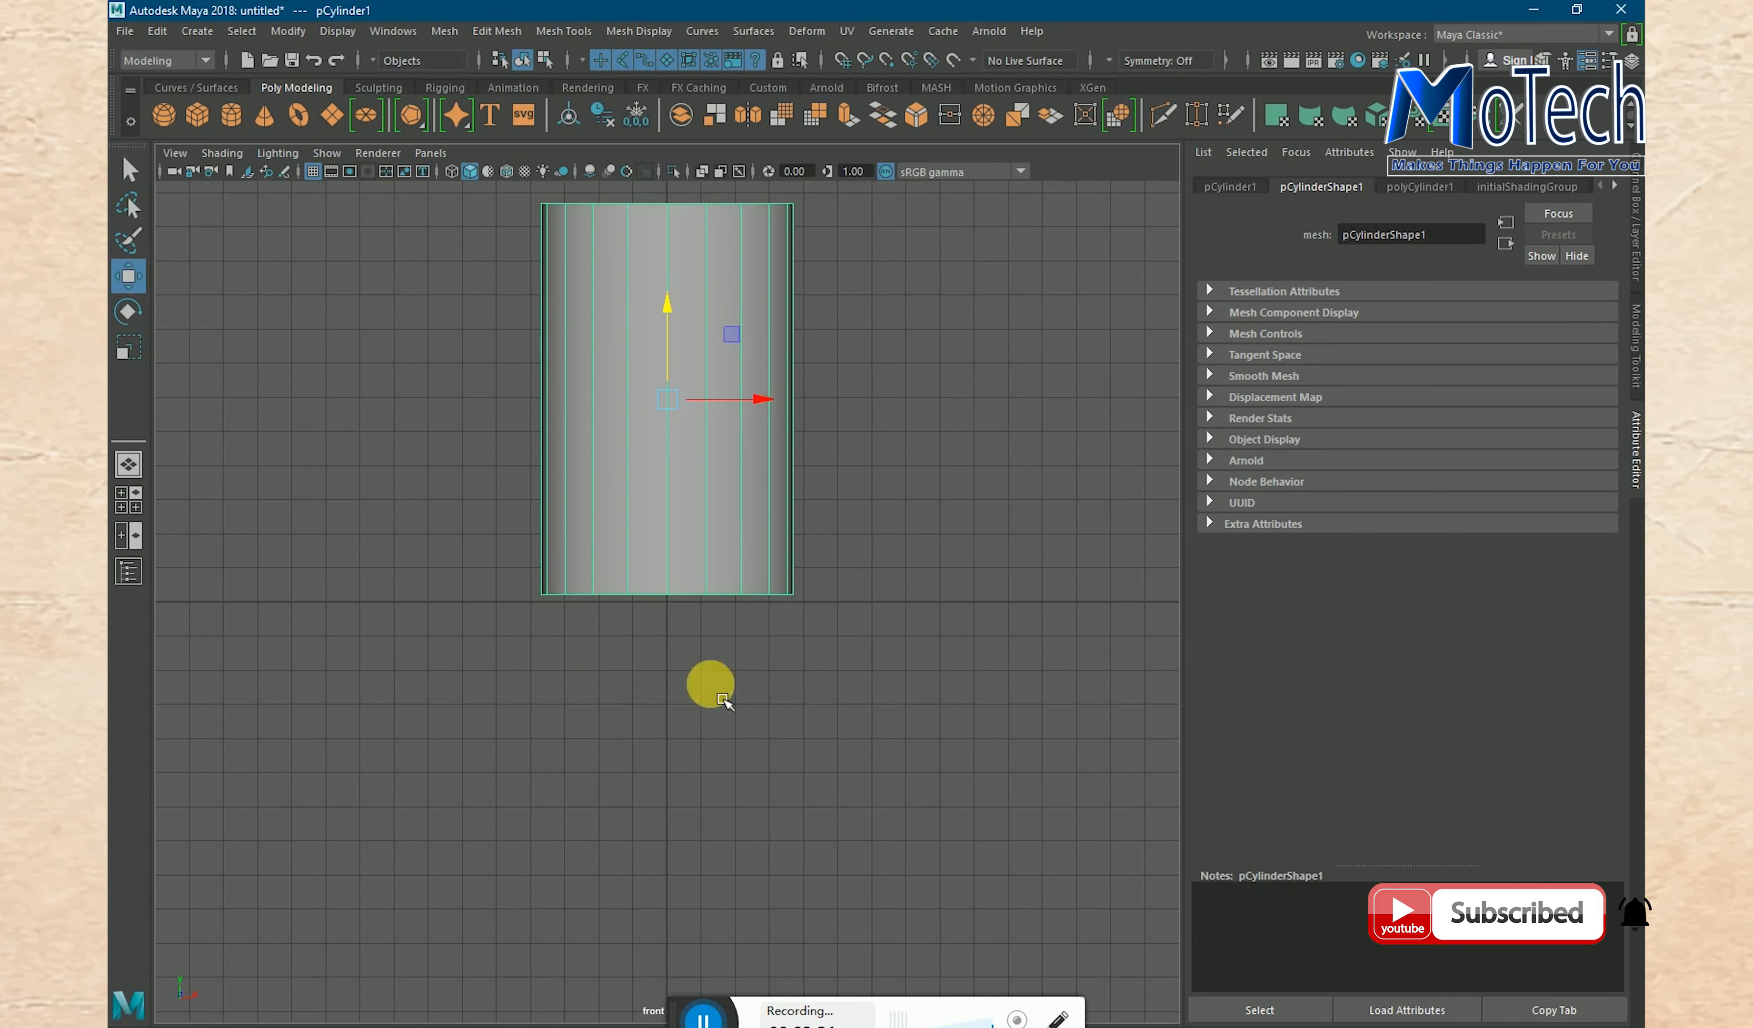
# - Taper the cylinder by scaling its bottom ring of vertices uniformly to about 0.67 times its size
pyautogui.moveTo(635, 483); pyautogui.dragTo(575, 481, button='right')
pyautogui.moveTo(473, 521); pyautogui.dragTo(921, 664)
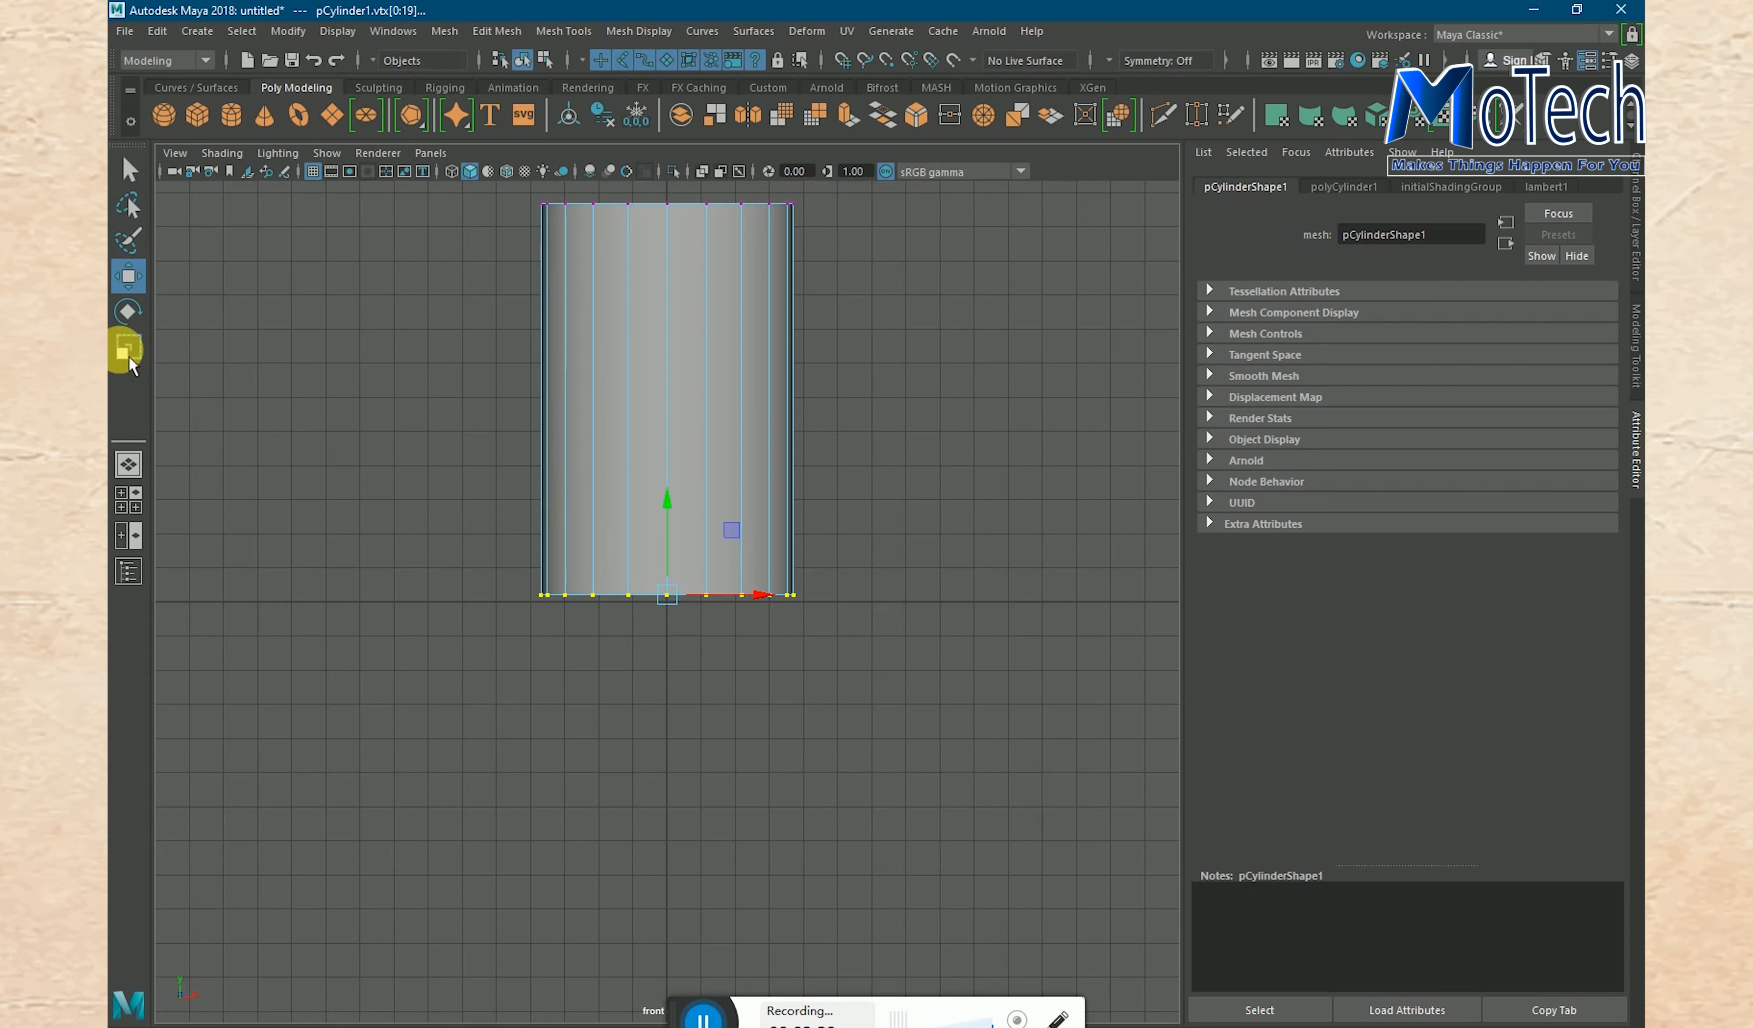
pyautogui.click(142, 350)
pyautogui.moveTo(676, 615); pyautogui.dragTo(616, 616)
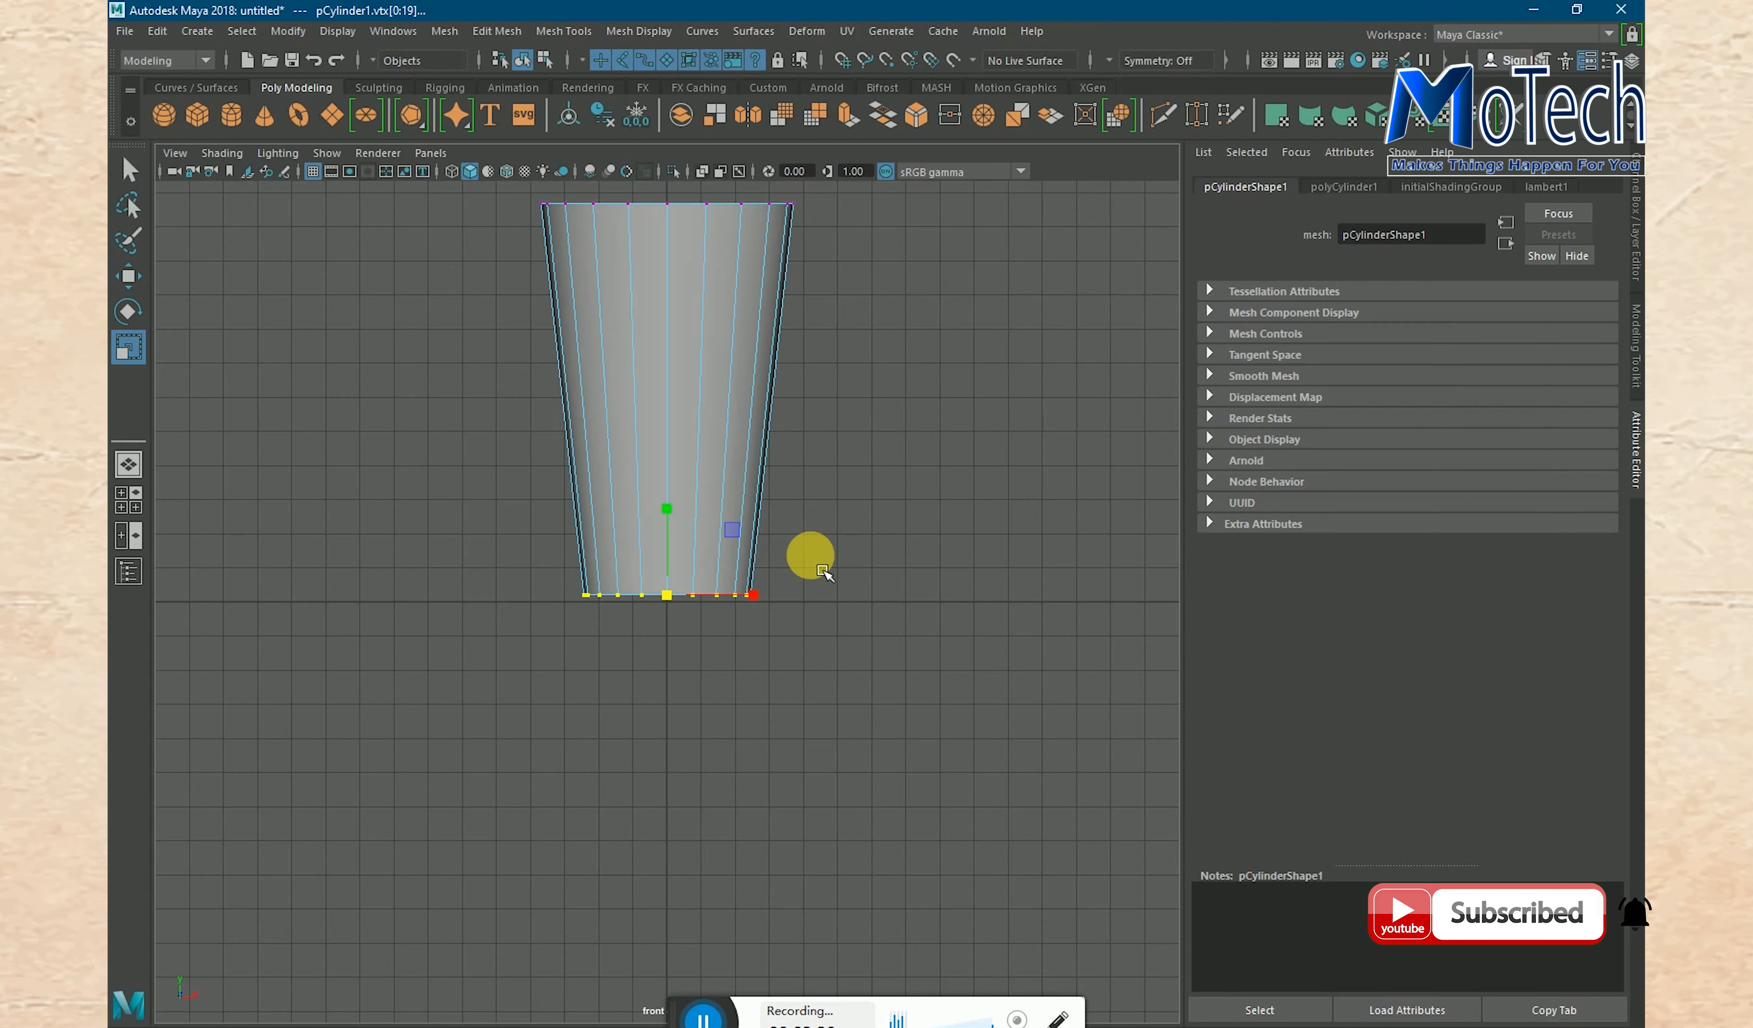
# - In the full-size perspective view, select all the top cap faces of the tapered cylinder and delete them to open the glass
pyautogui.press('space')
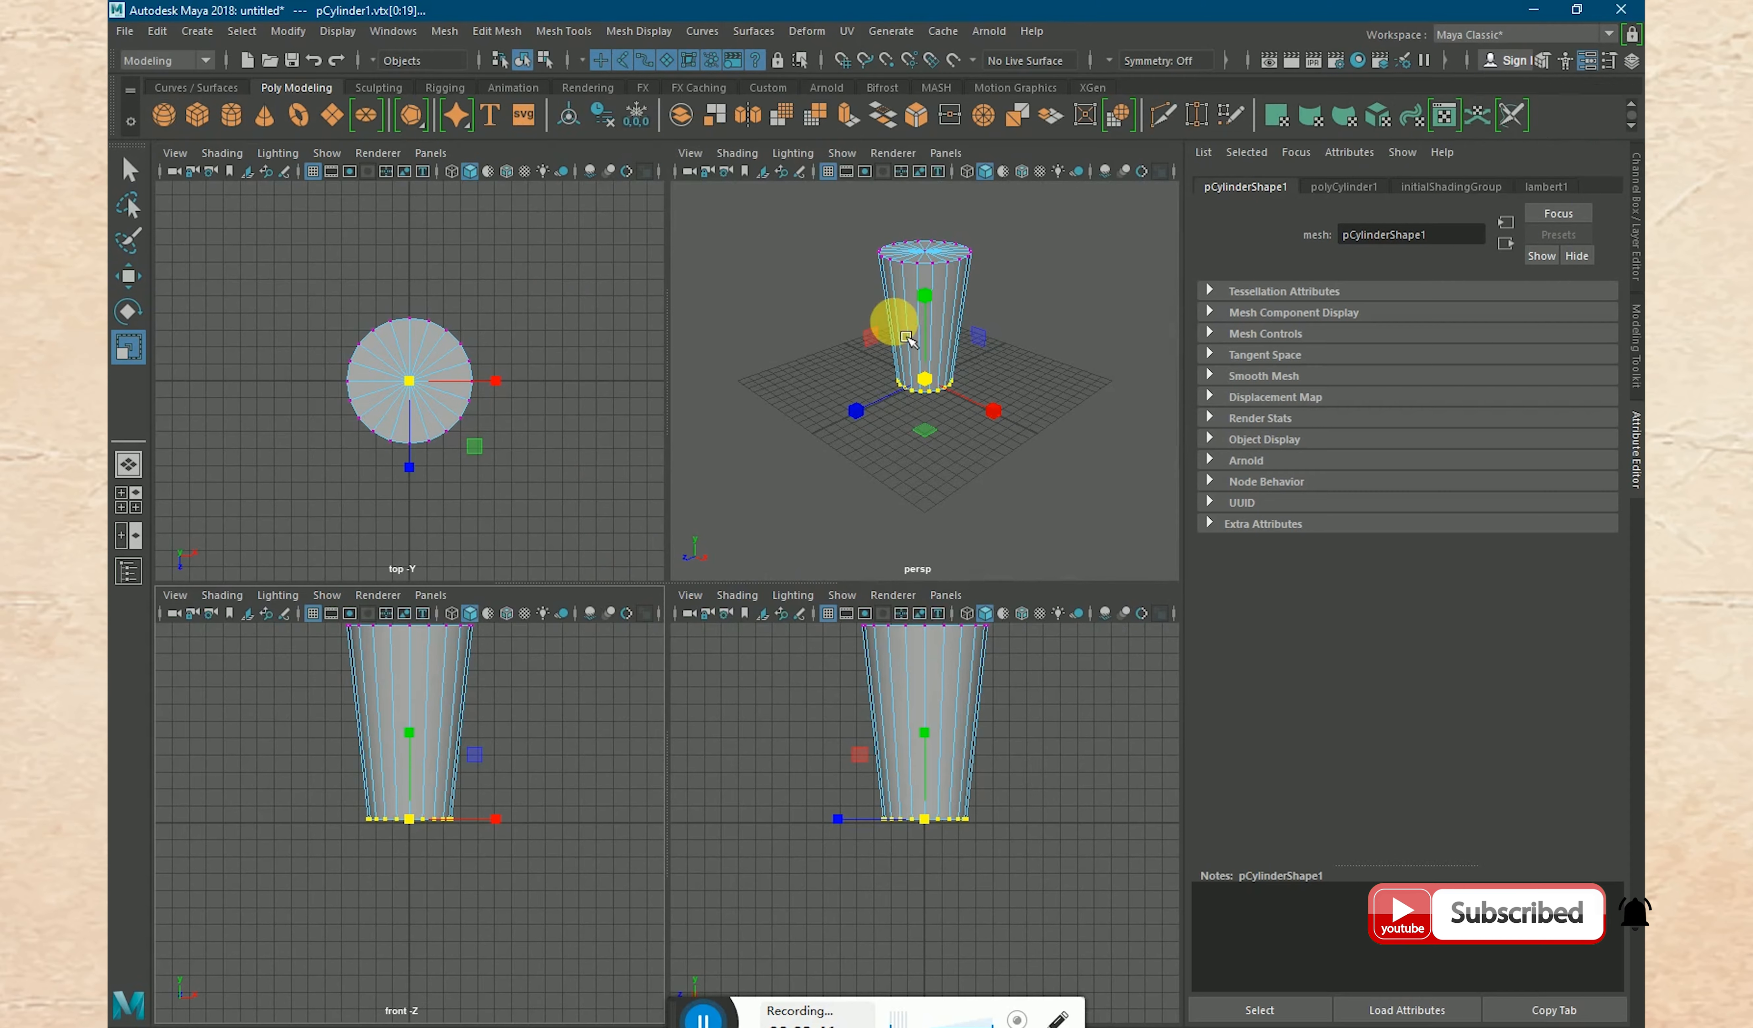
pyautogui.press('space')
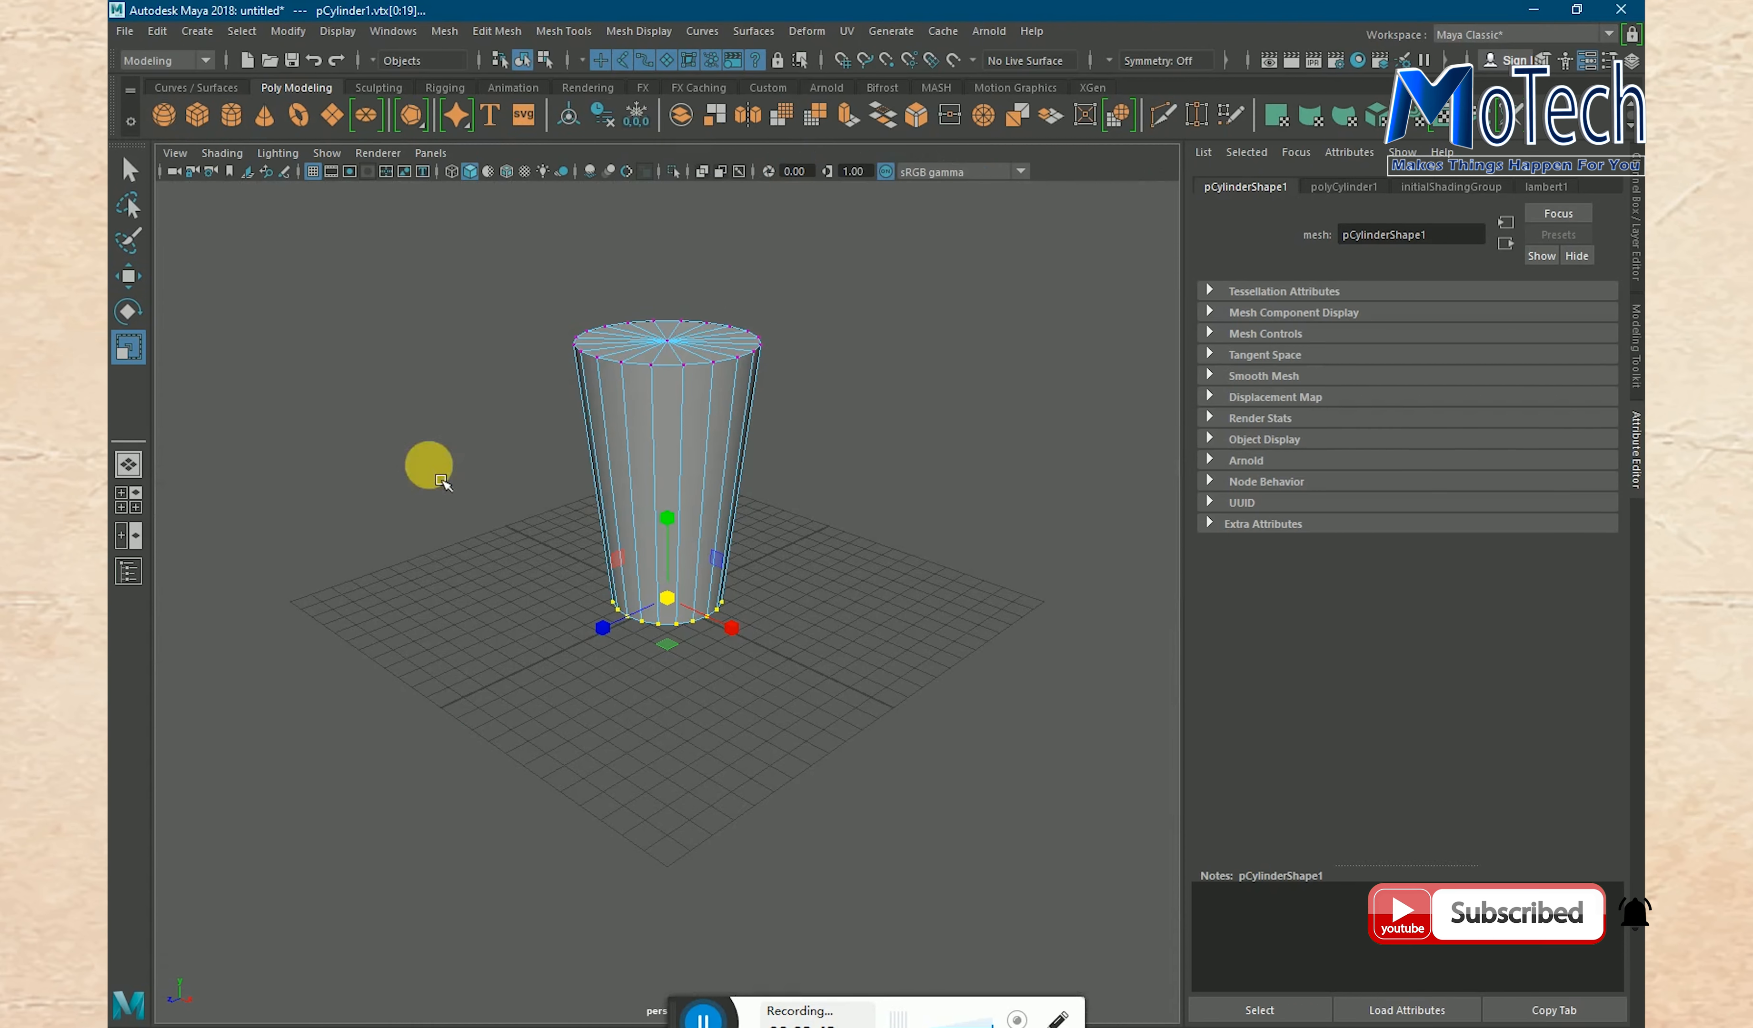
pyautogui.keyDown('alt'); pyautogui.moveTo(806, 407); pyautogui.dragTo(828, 515); pyautogui.keyUp('alt')
pyautogui.scroll(5, 844, 554)
pyautogui.moveTo(684, 409); pyautogui.dragTo(691, 462, button='right')
pyautogui.click(698, 415)
pyautogui.moveTo(727, 431)
pyautogui.mouseDown()
pyautogui.moveTo(812, 426)
pyautogui.moveTo(887, 473)
pyautogui.moveTo(936, 623)
pyautogui.moveTo(925, 682)
pyautogui.moveTo(832, 825)
pyautogui.moveTo(615, 884)
pyautogui.moveTo(544, 862)
pyautogui.moveTo(477, 802)
pyautogui.moveTo(427, 686)
pyautogui.moveTo(422, 551)
pyautogui.moveTo(442, 427)
pyautogui.moveTo(621, 423)
pyautogui.moveTo(591, 436)
pyautogui.moveTo(655, 416)
pyautogui.moveTo(663, 486)
pyautogui.mouseUp()
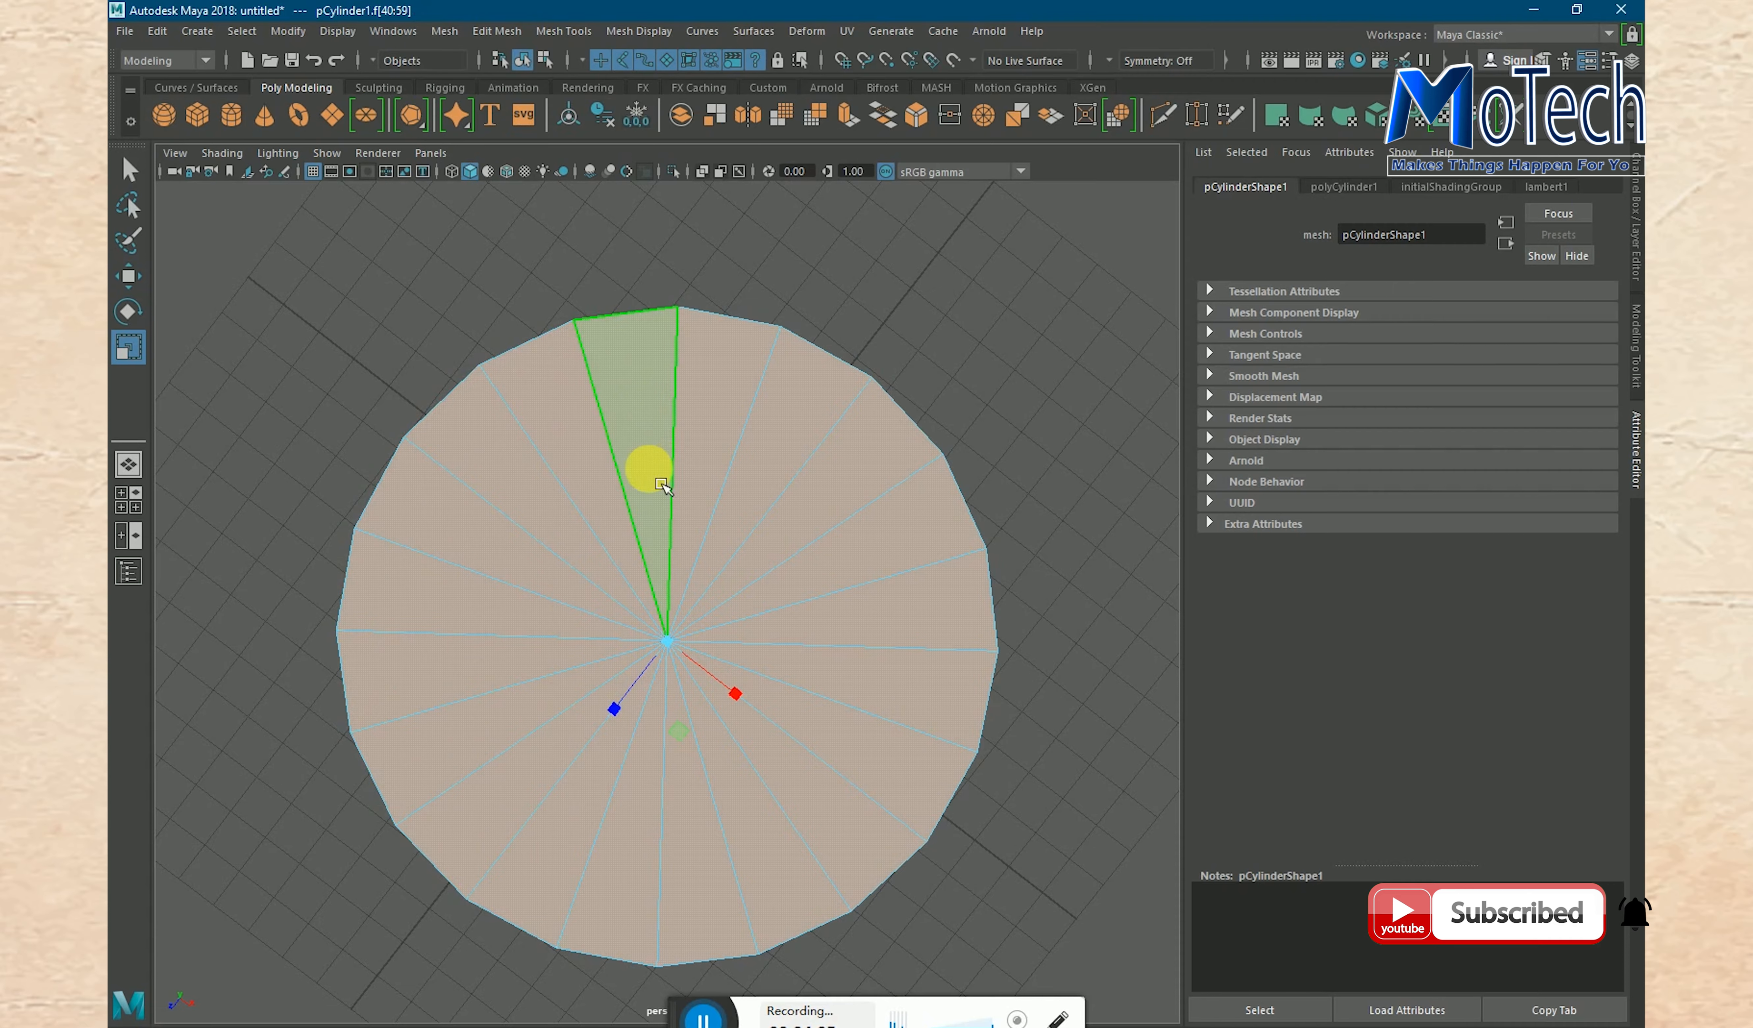
pyautogui.press('Delete')
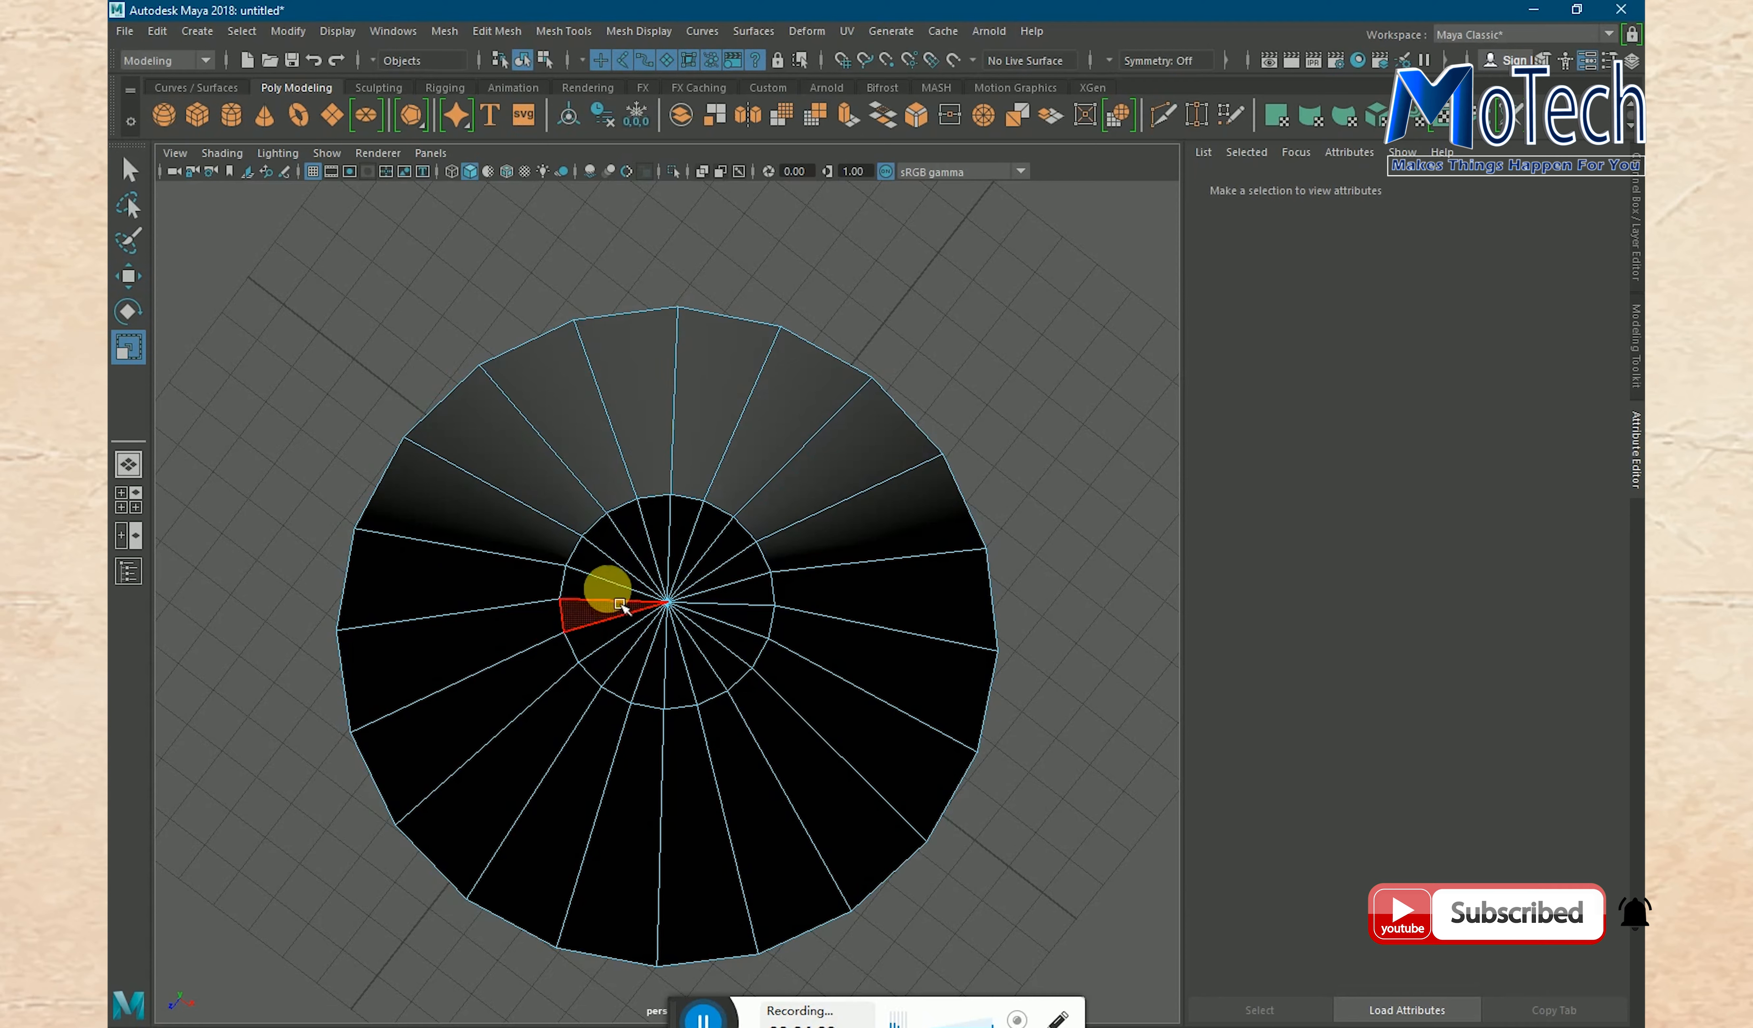
# - Turn on two-sided lighting in the perspective view so the inside of the glass is shaded
pyautogui.scroll(-5, 611, 586)
pyautogui.keyDown('alt'); pyautogui.moveTo(881, 672); pyautogui.dragTo(826, 630); pyautogui.keyUp('alt')
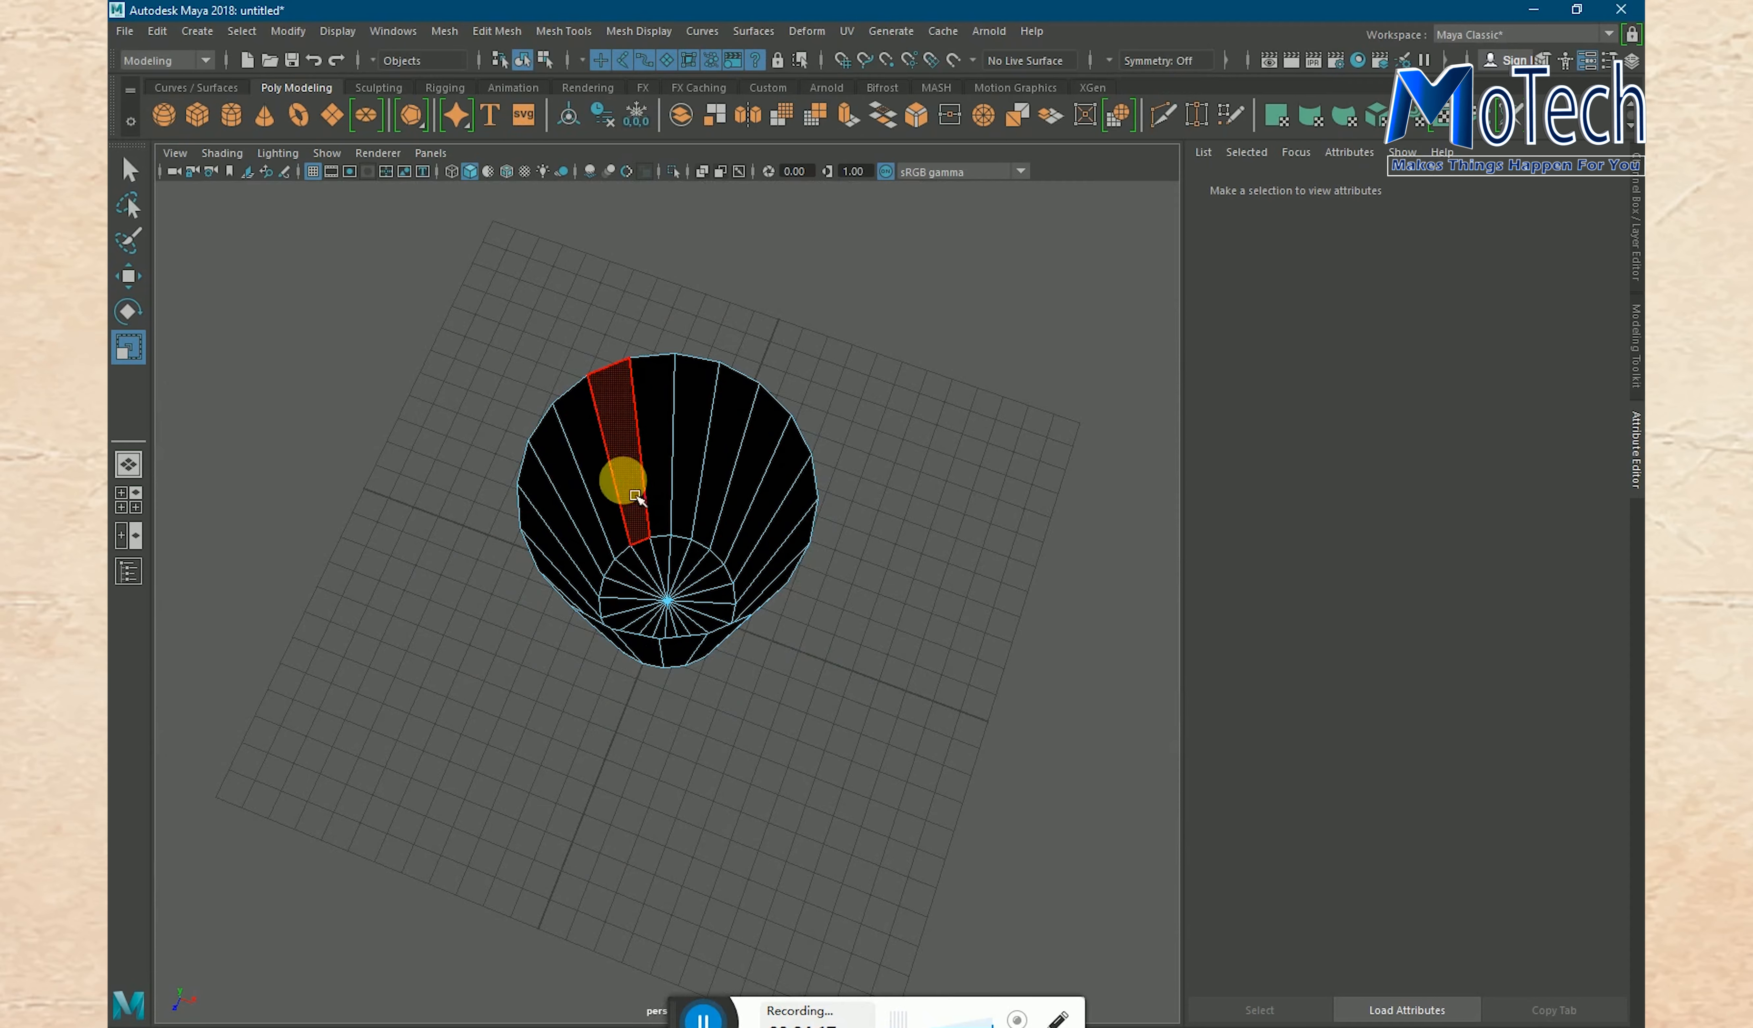
pyautogui.click(278, 153)
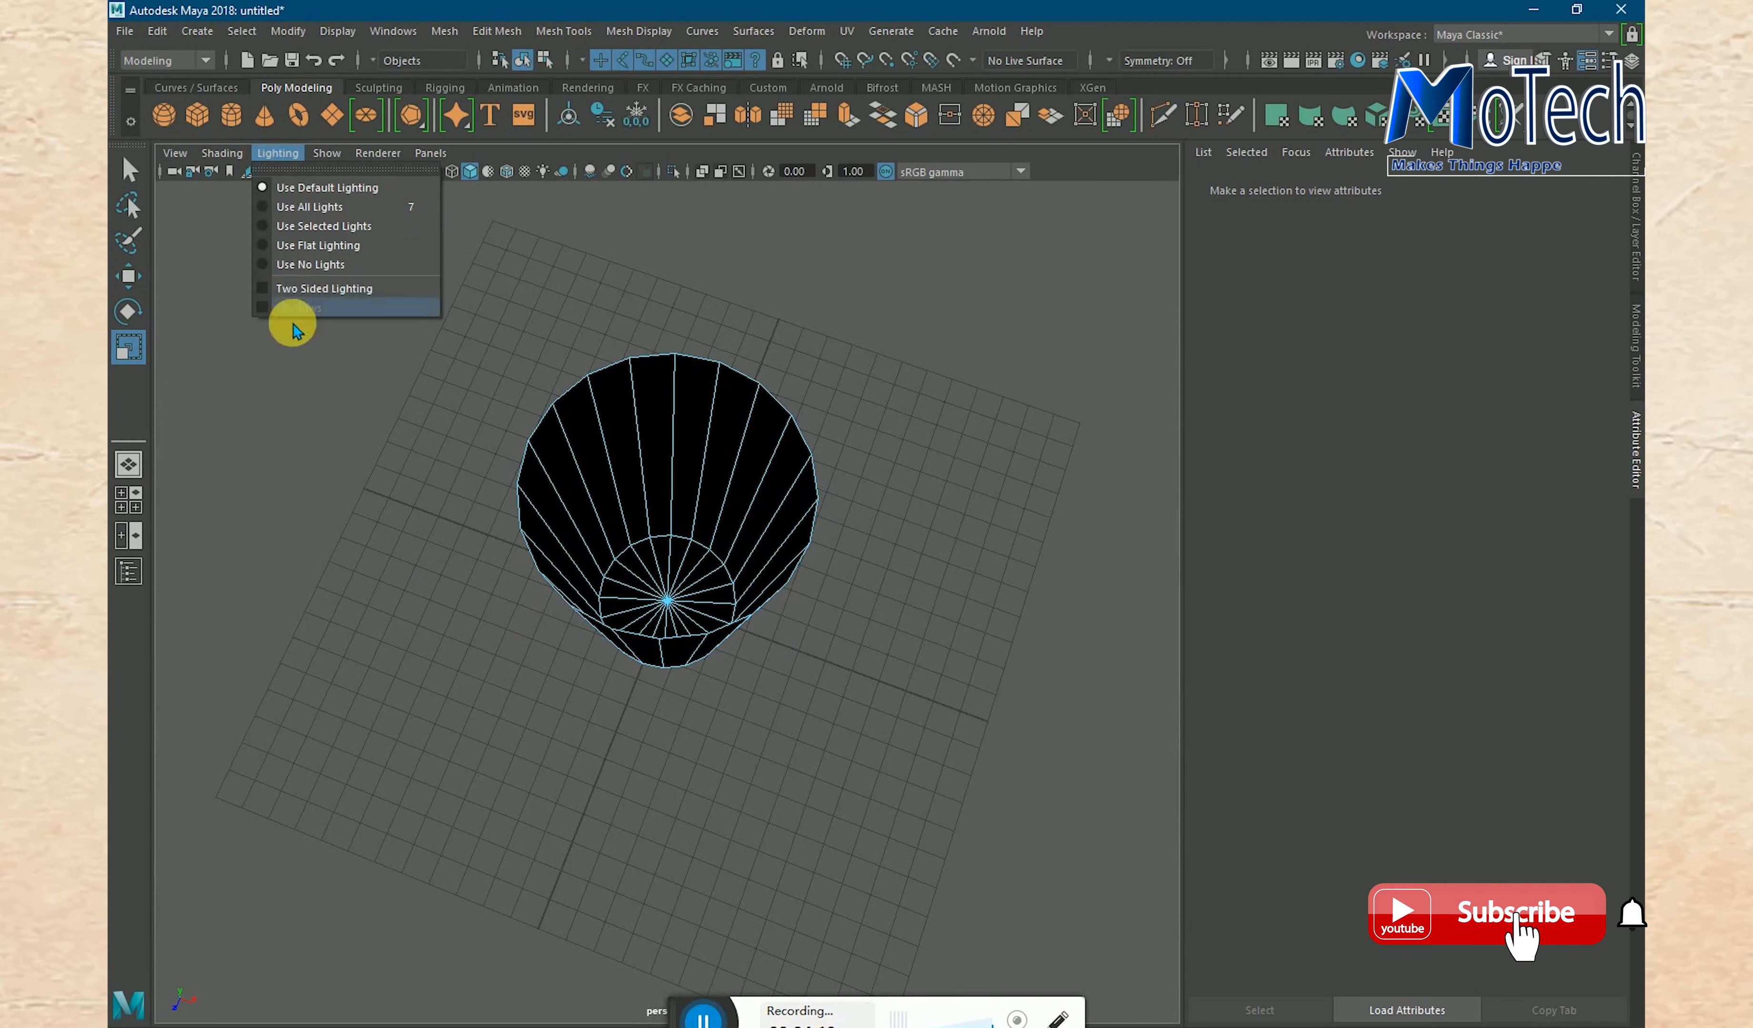
pyautogui.click(291, 288)
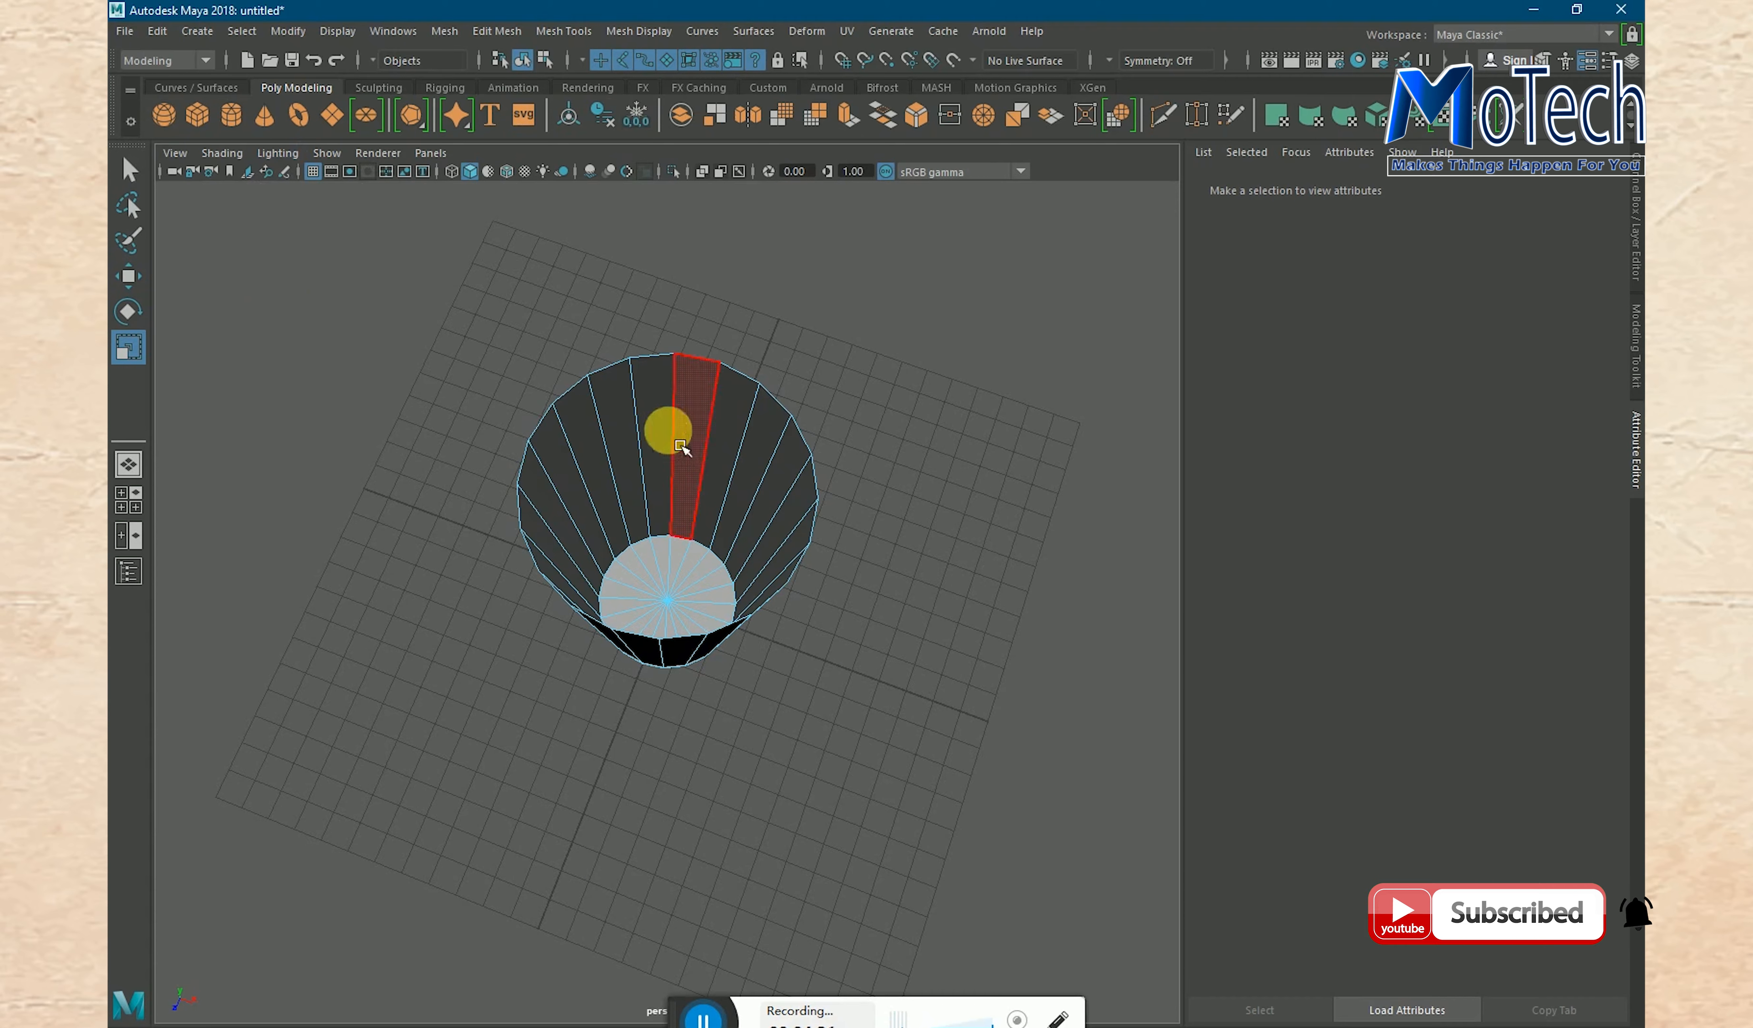
# - Frame the glass from the side and hide the grid in the perspective view
pyautogui.keyDown('alt'); pyautogui.moveTo(907, 685); pyautogui.dragTo(867, 633); pyautogui.keyUp('alt')
pyautogui.keyDown('alt'); pyautogui.moveTo(944, 568); pyautogui.dragTo(935, 497); pyautogui.keyUp('alt')
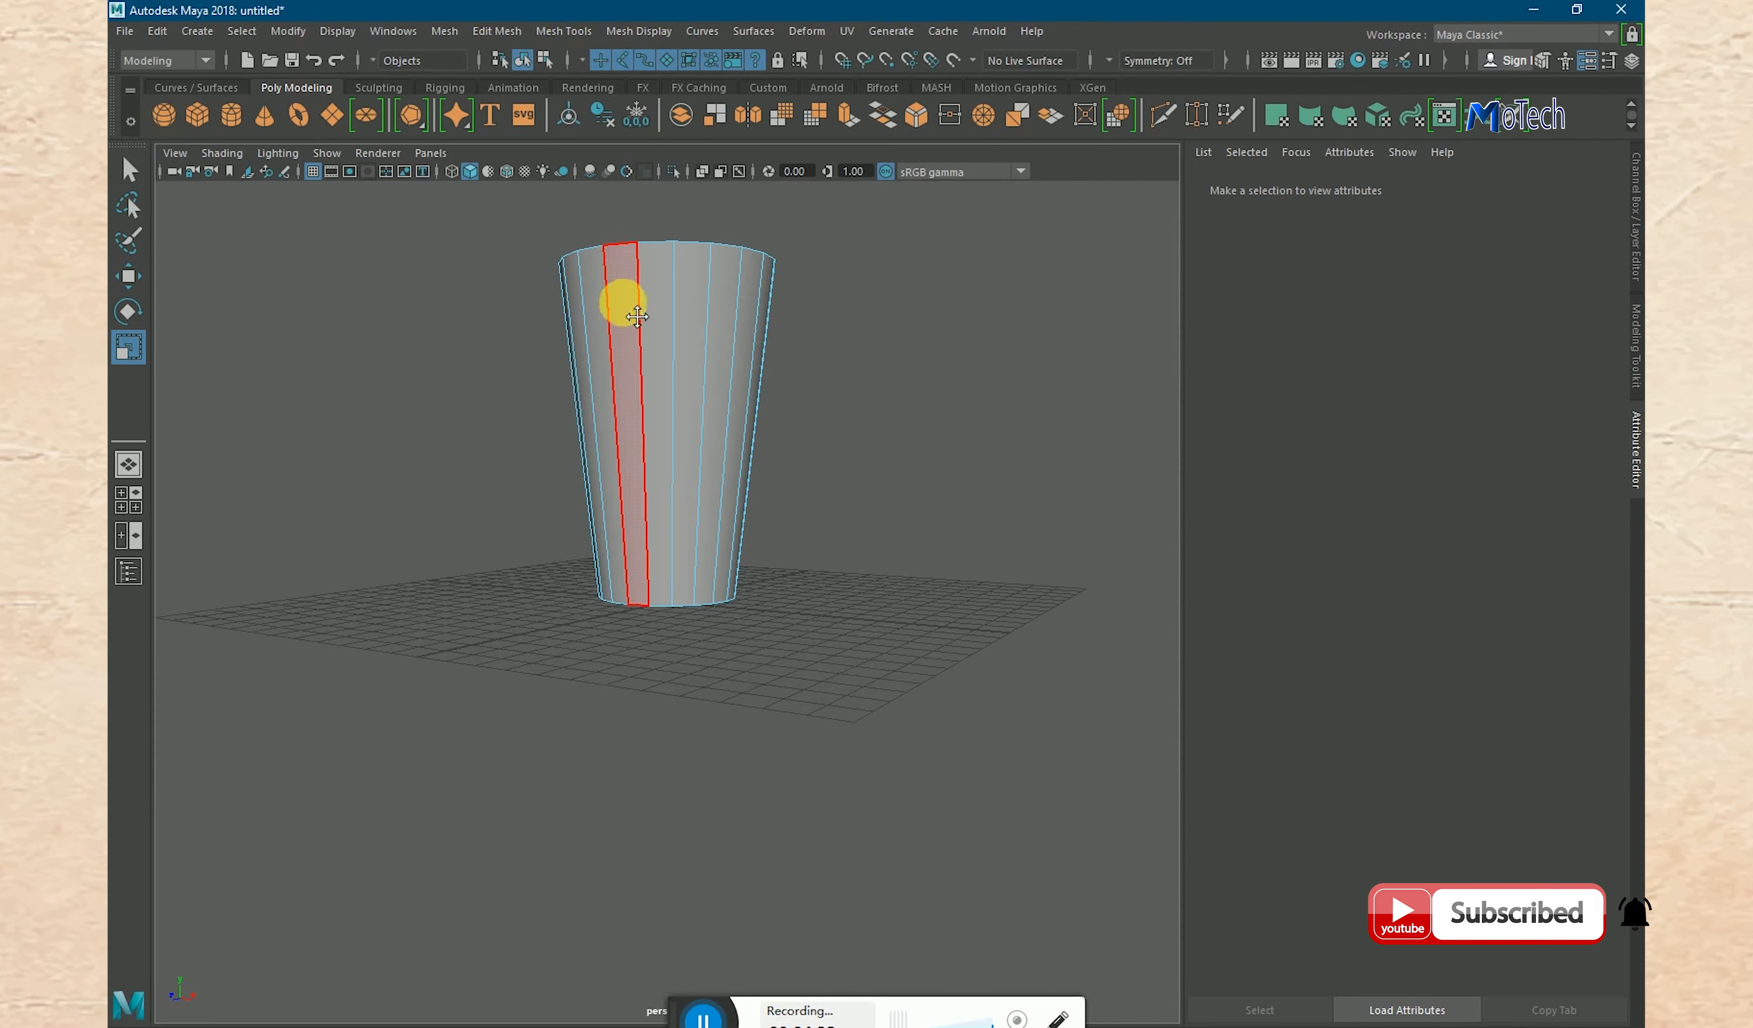
pyautogui.keyDown('alt'); pyautogui.moveTo(618, 298); pyautogui.dragTo(654, 486); pyautogui.keyUp('alt')
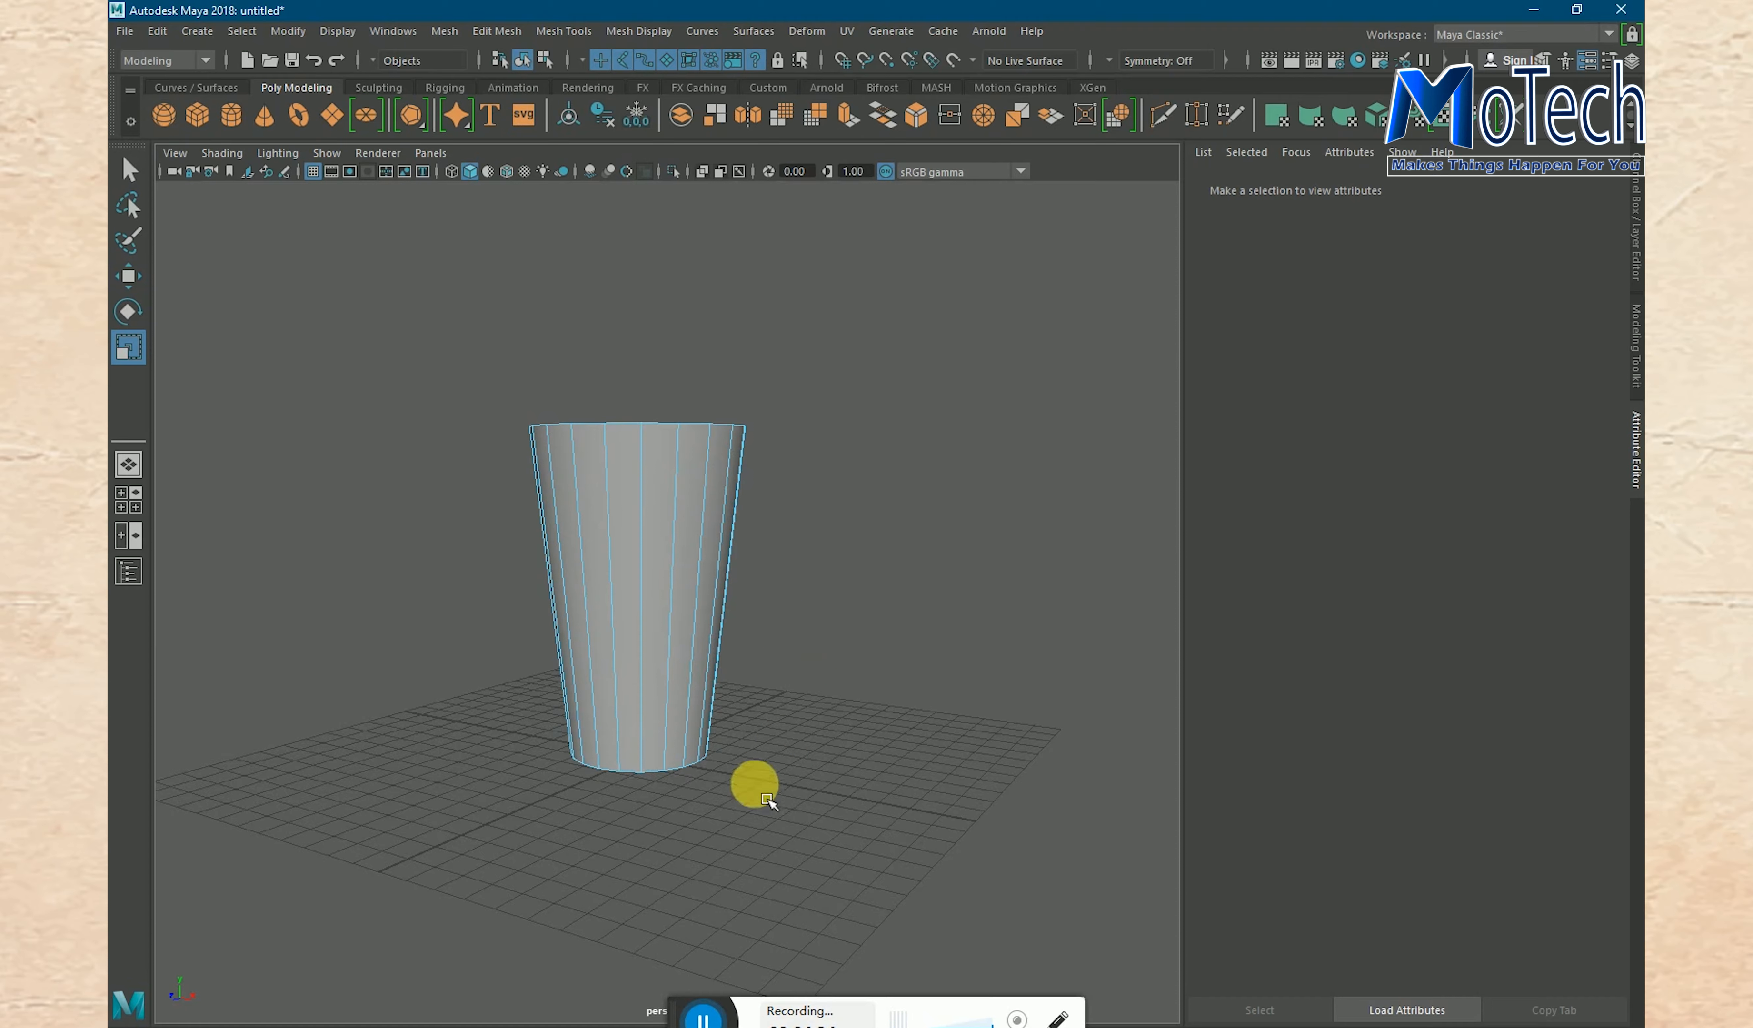
pyautogui.click(317, 177)
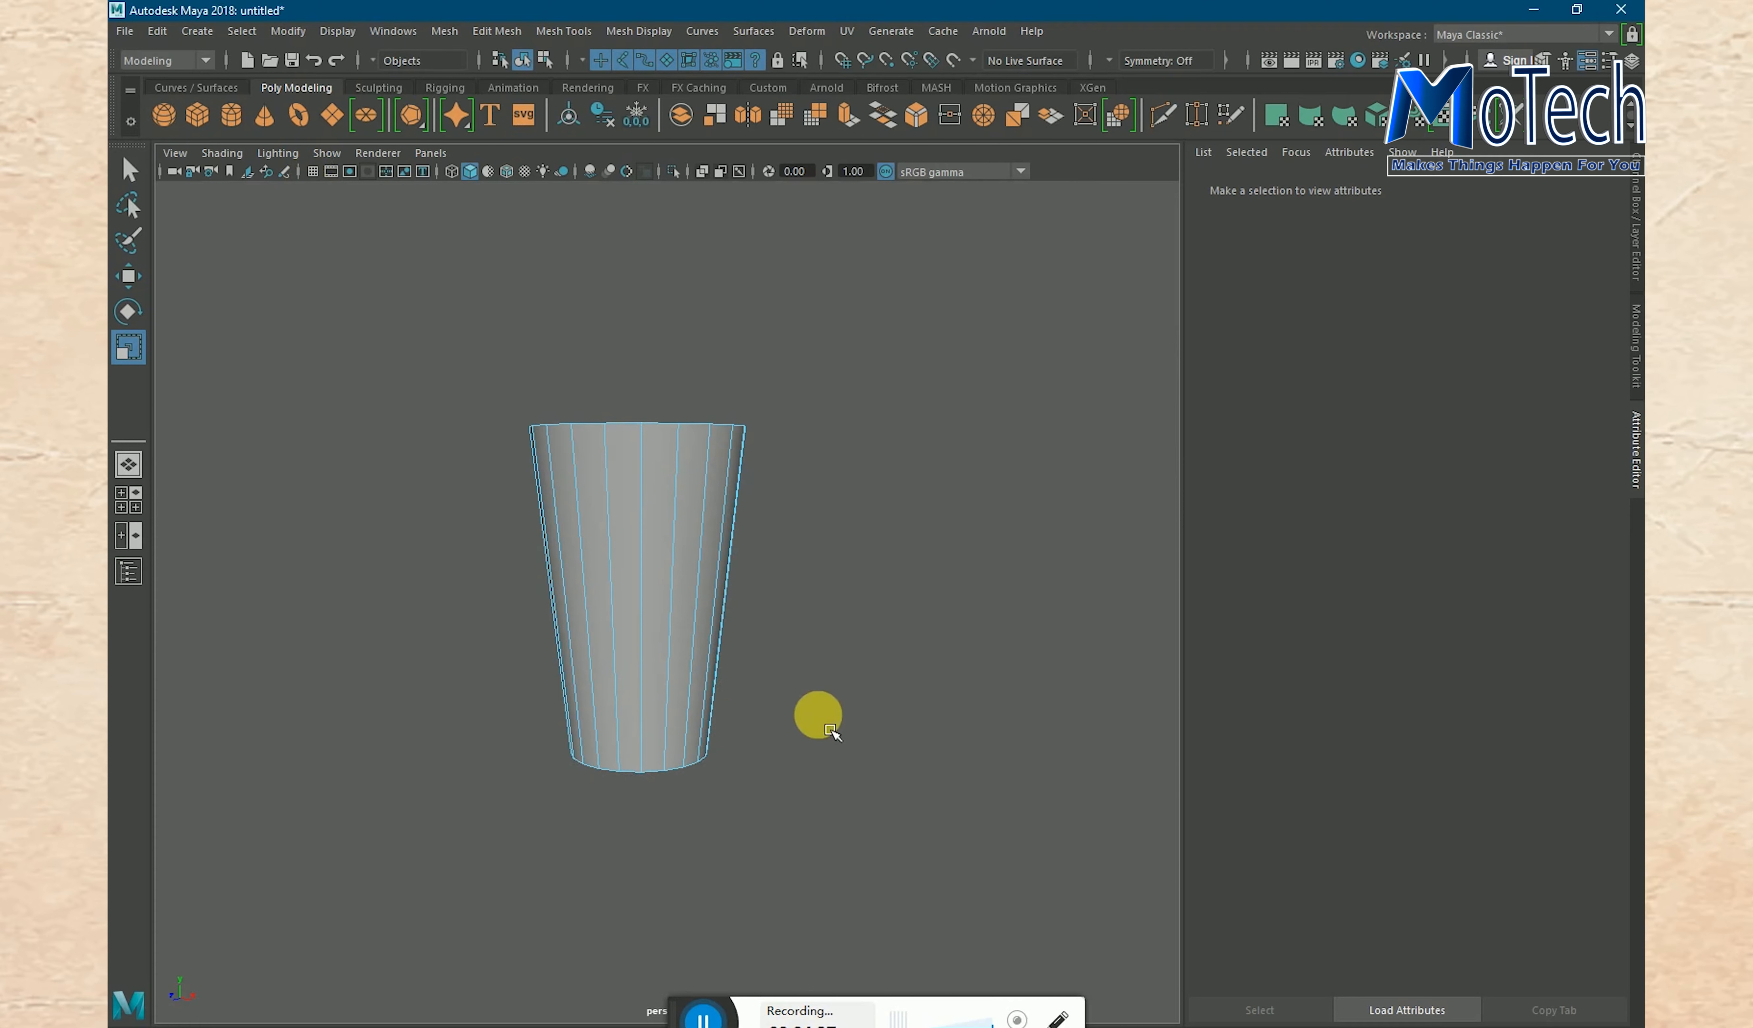
# - Extrude all the faces on the underside of the glass and scale them uniformly inward to about 0.87 times their size
pyautogui.keyDown('alt'); pyautogui.moveTo(819, 764); pyautogui.dragTo(914, 570); pyautogui.keyUp('alt')
pyautogui.scroll(5, 834, 581)
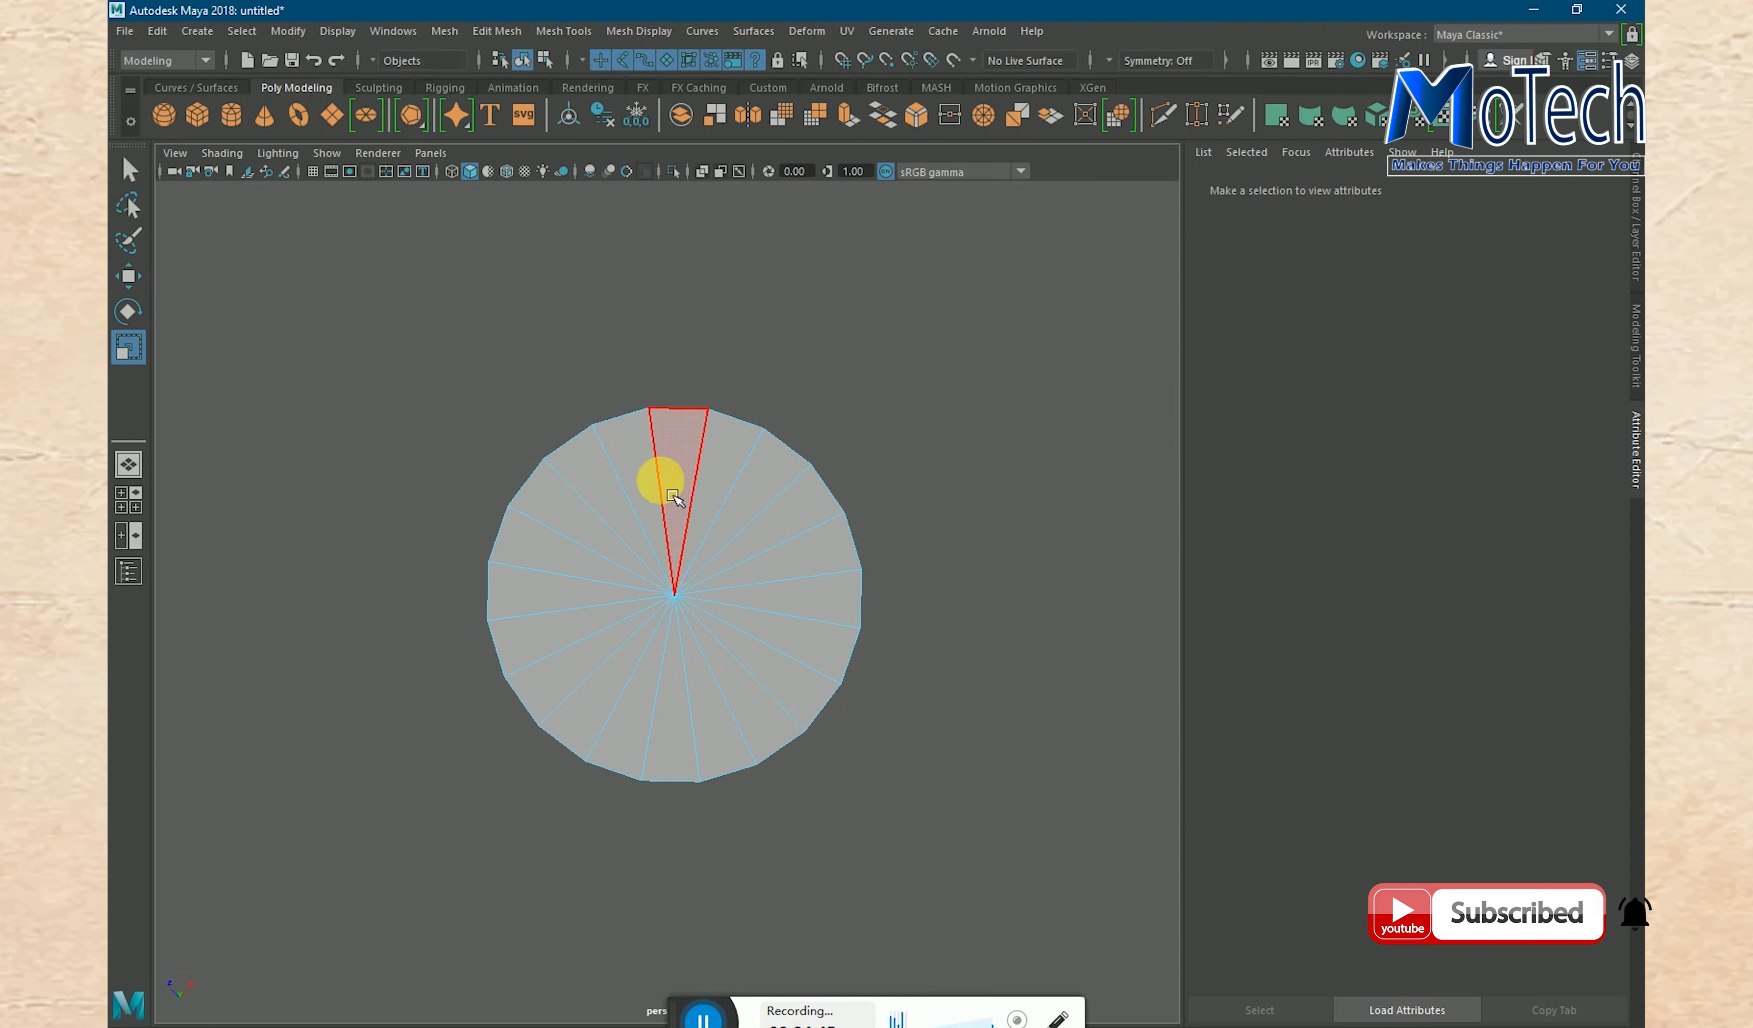
pyautogui.click(654, 497)
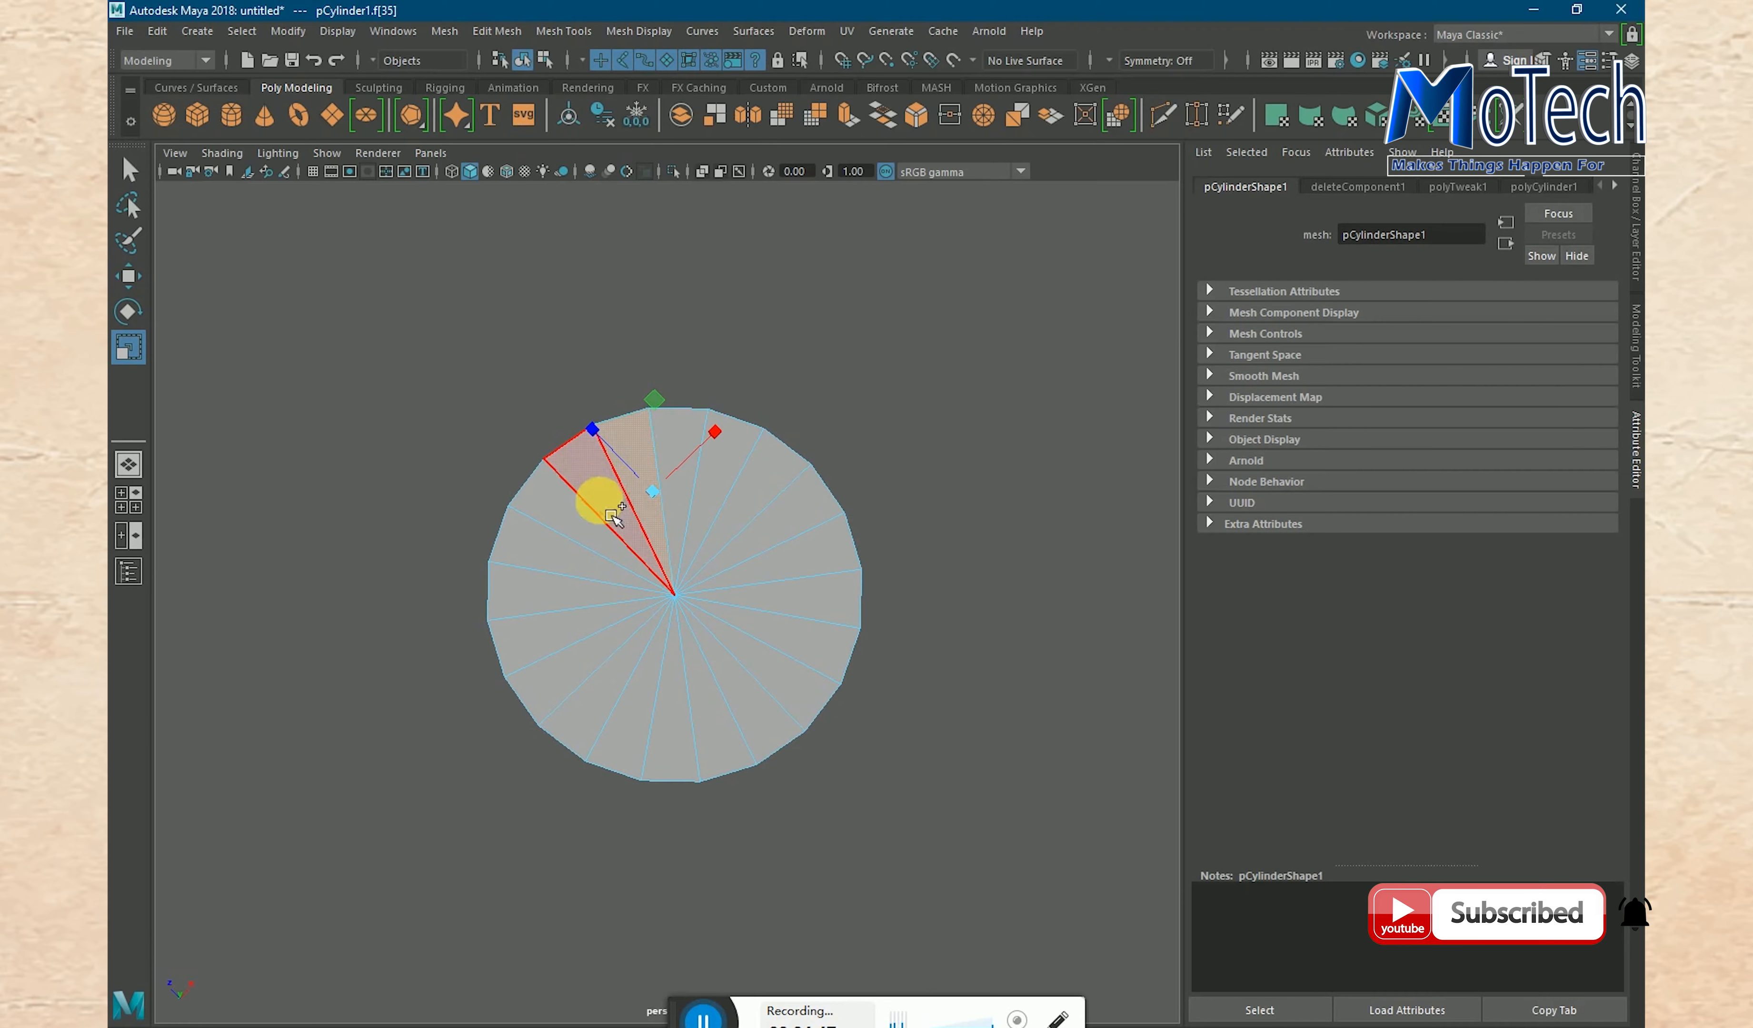
pyautogui.moveTo(593, 503)
pyautogui.mouseDown()
pyautogui.moveTo(535, 550)
pyautogui.moveTo(534, 665)
pyautogui.moveTo(616, 736)
pyautogui.moveTo(716, 751)
pyautogui.moveTo(786, 706)
pyautogui.moveTo(802, 569)
pyautogui.moveTo(769, 495)
pyautogui.moveTo(730, 461)
pyautogui.moveTo(691, 466)
pyautogui.mouseUp()
pyautogui.keyDown('shift'); pyautogui.click(690, 466); pyautogui.keyUp('shift')
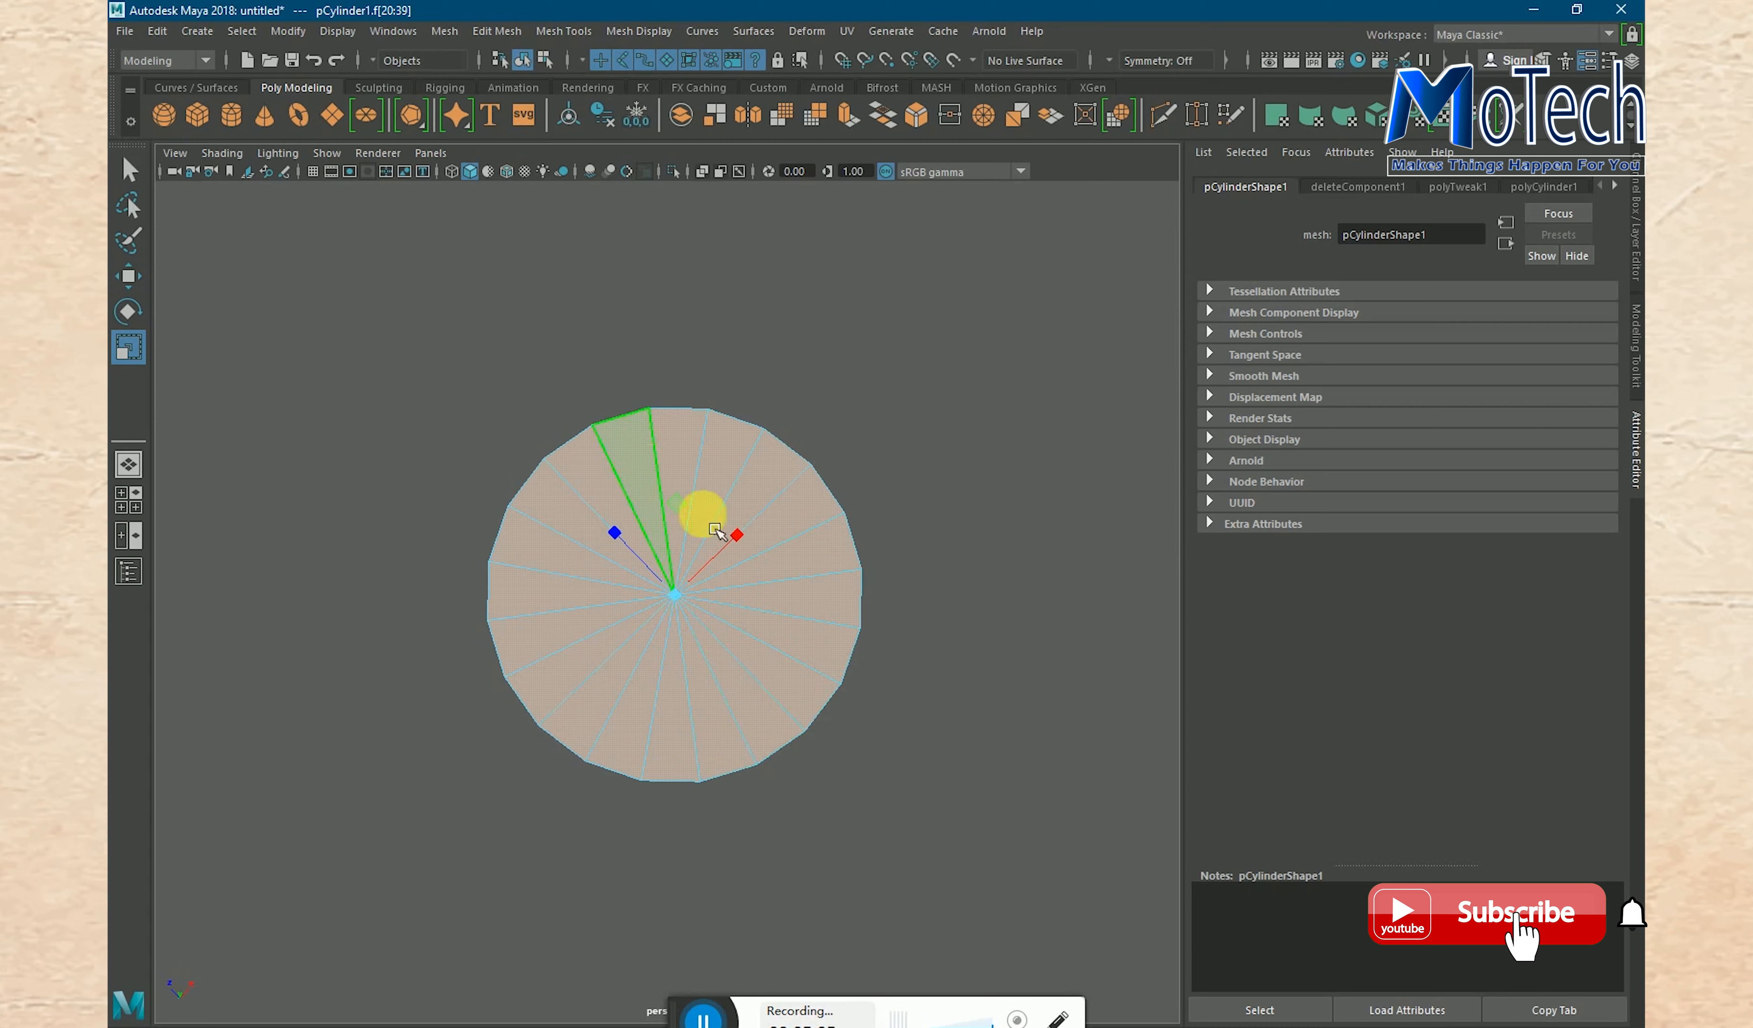
pyautogui.click(590, 41)
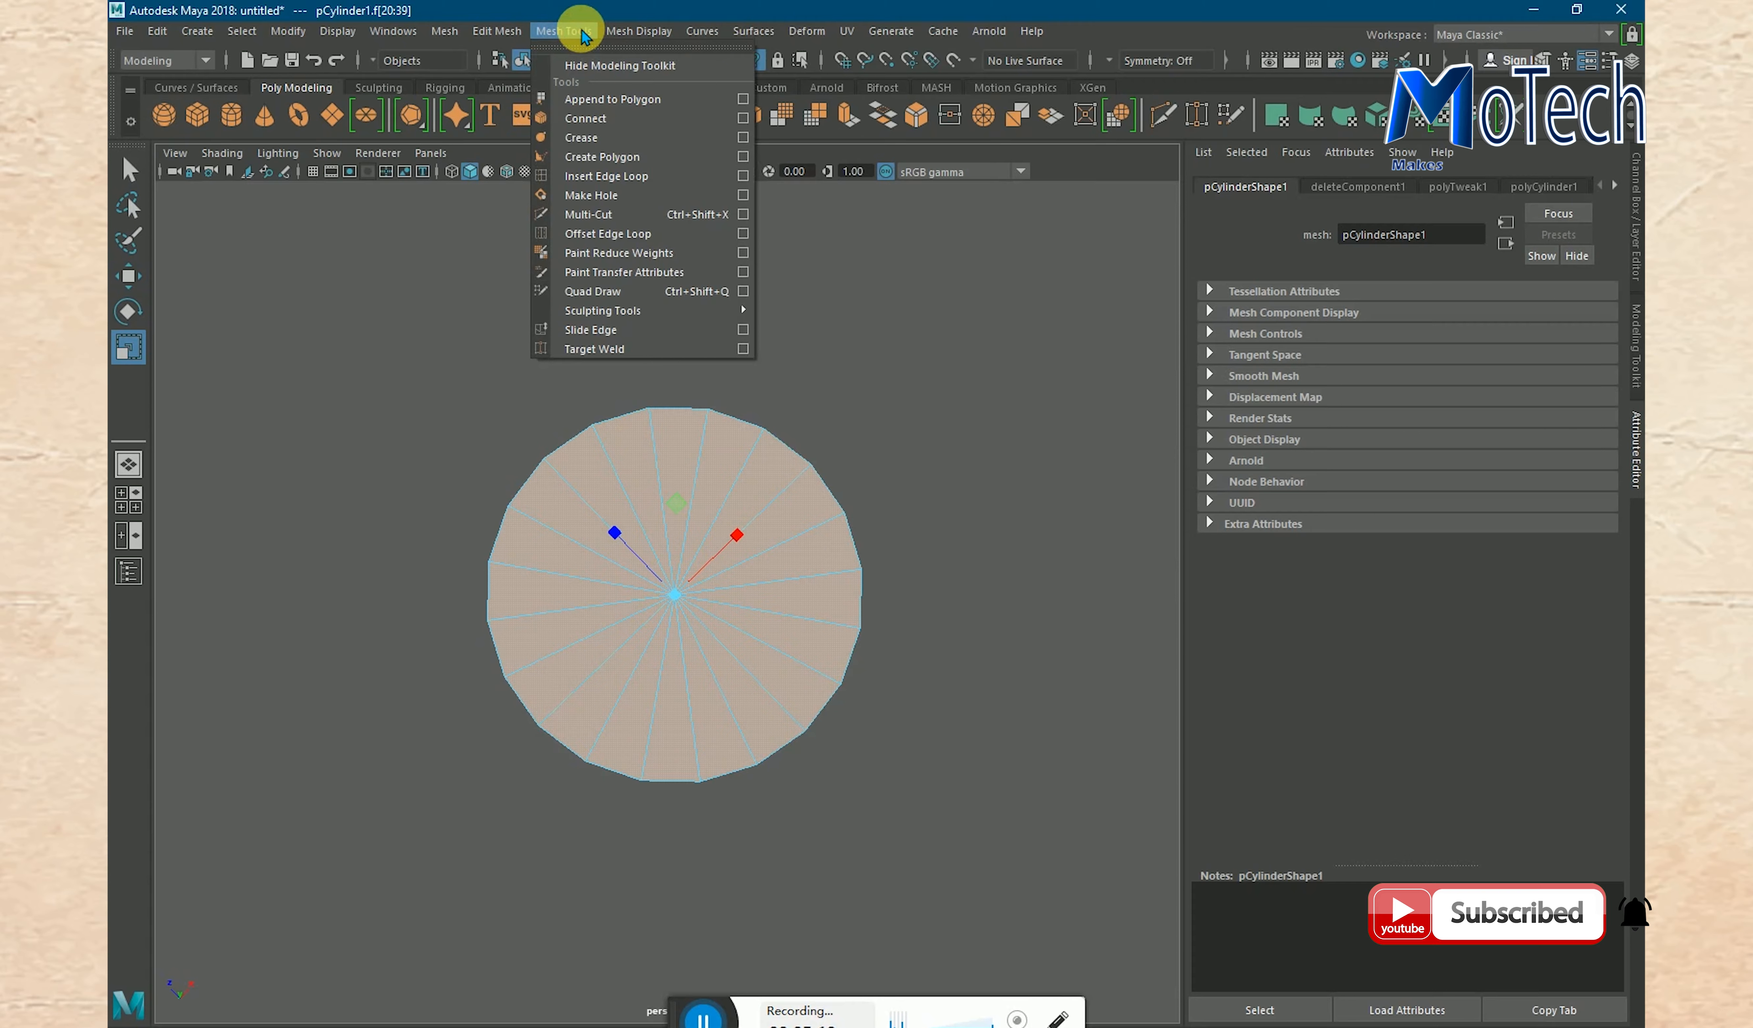
pyautogui.click(498, 33)
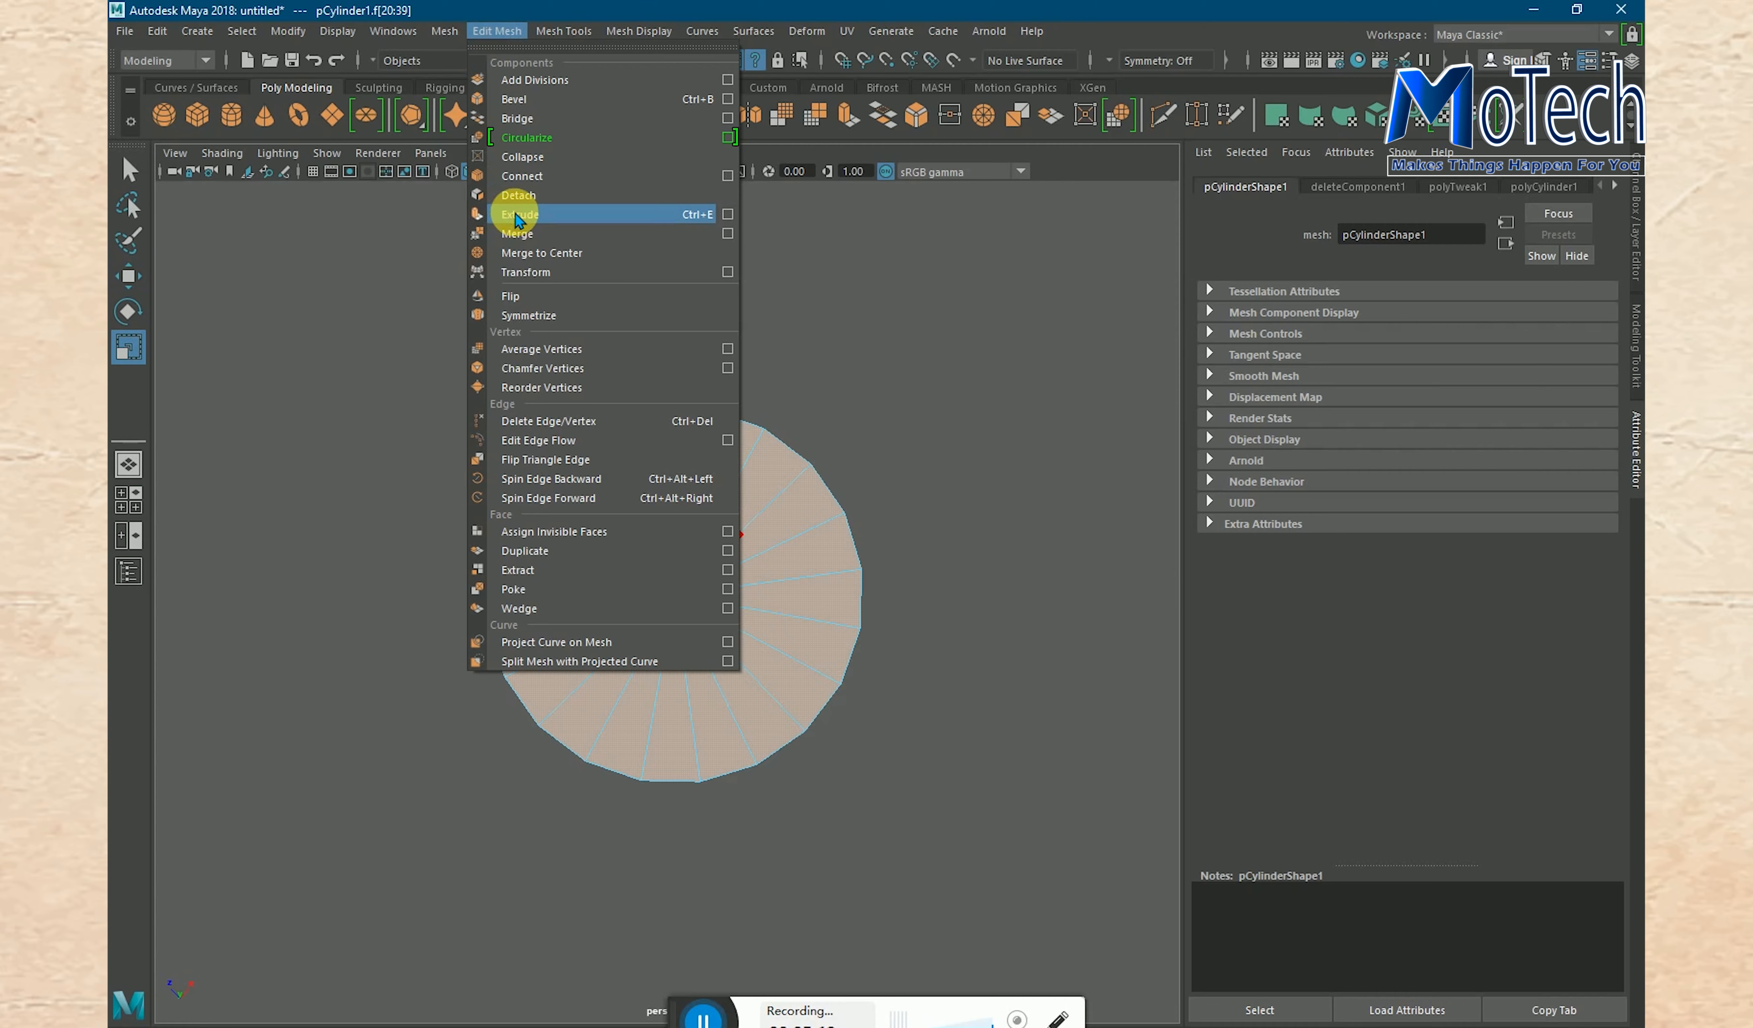
pyautogui.click(517, 215)
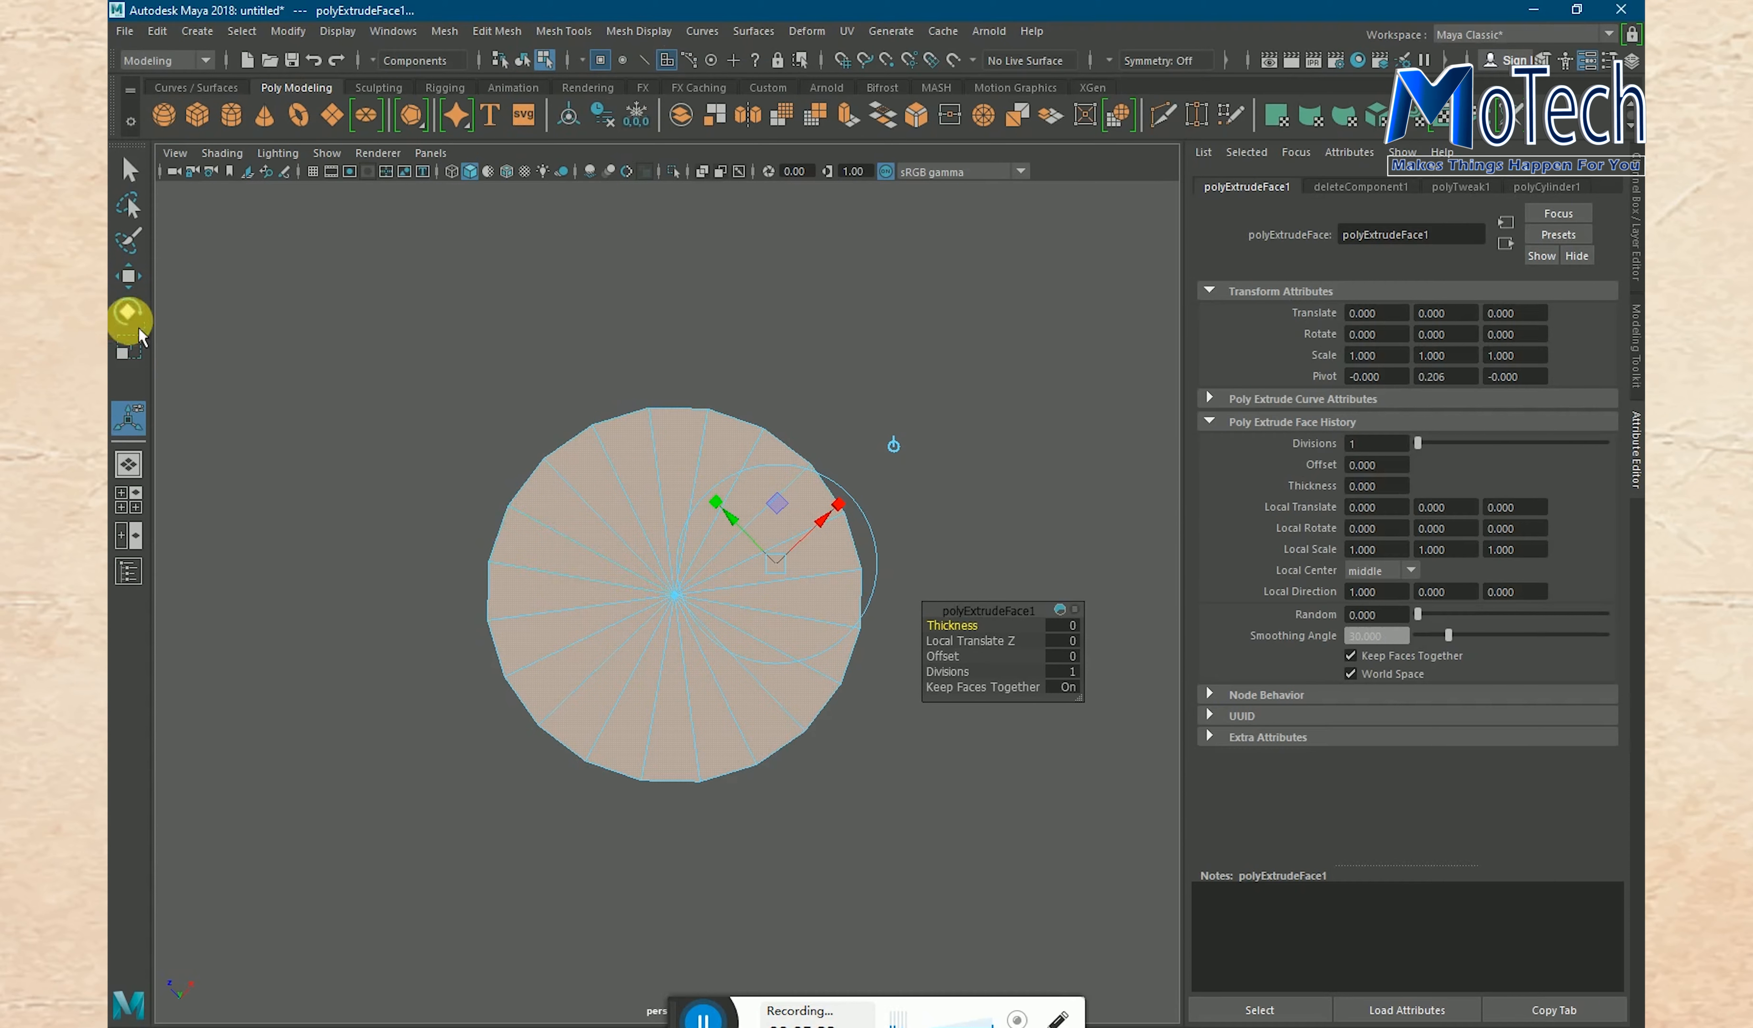
pyautogui.click(128, 346)
pyautogui.click(768, 707)
pyautogui.click(689, 617)
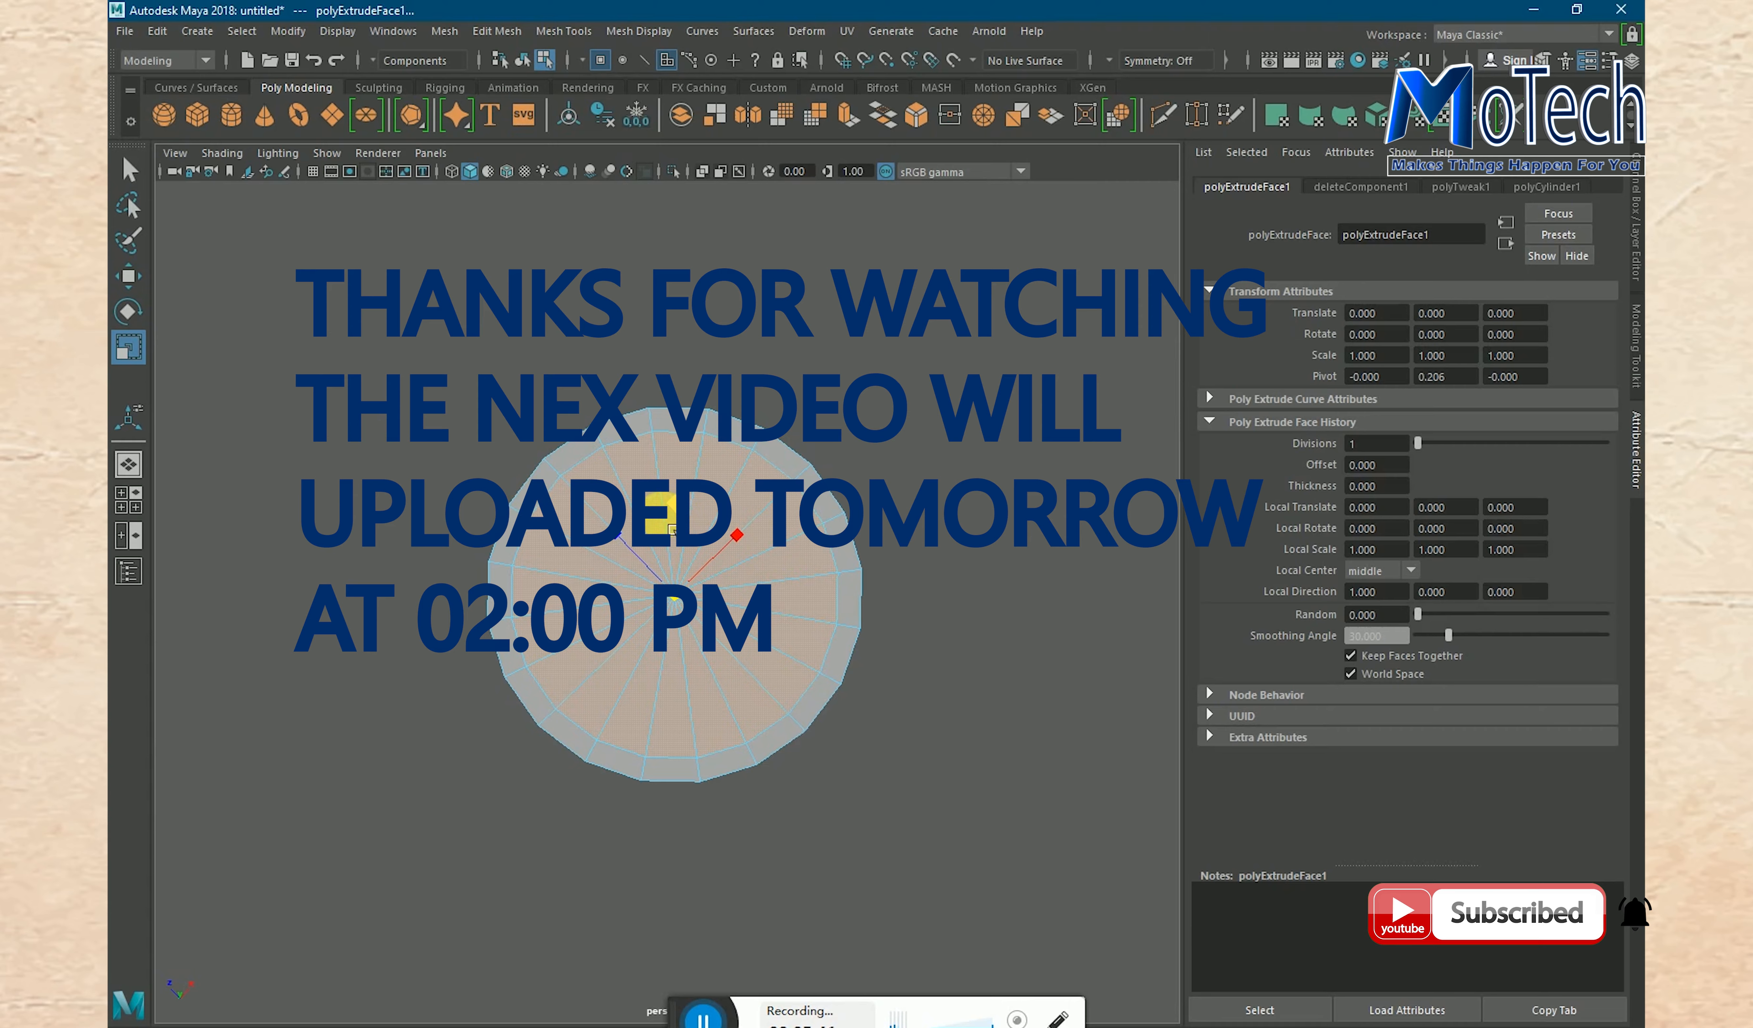
# - Extrude the inset underside faces again and move them slightly upward to recess the base of the glass
pyautogui.hotkey('ctrl', 'e')
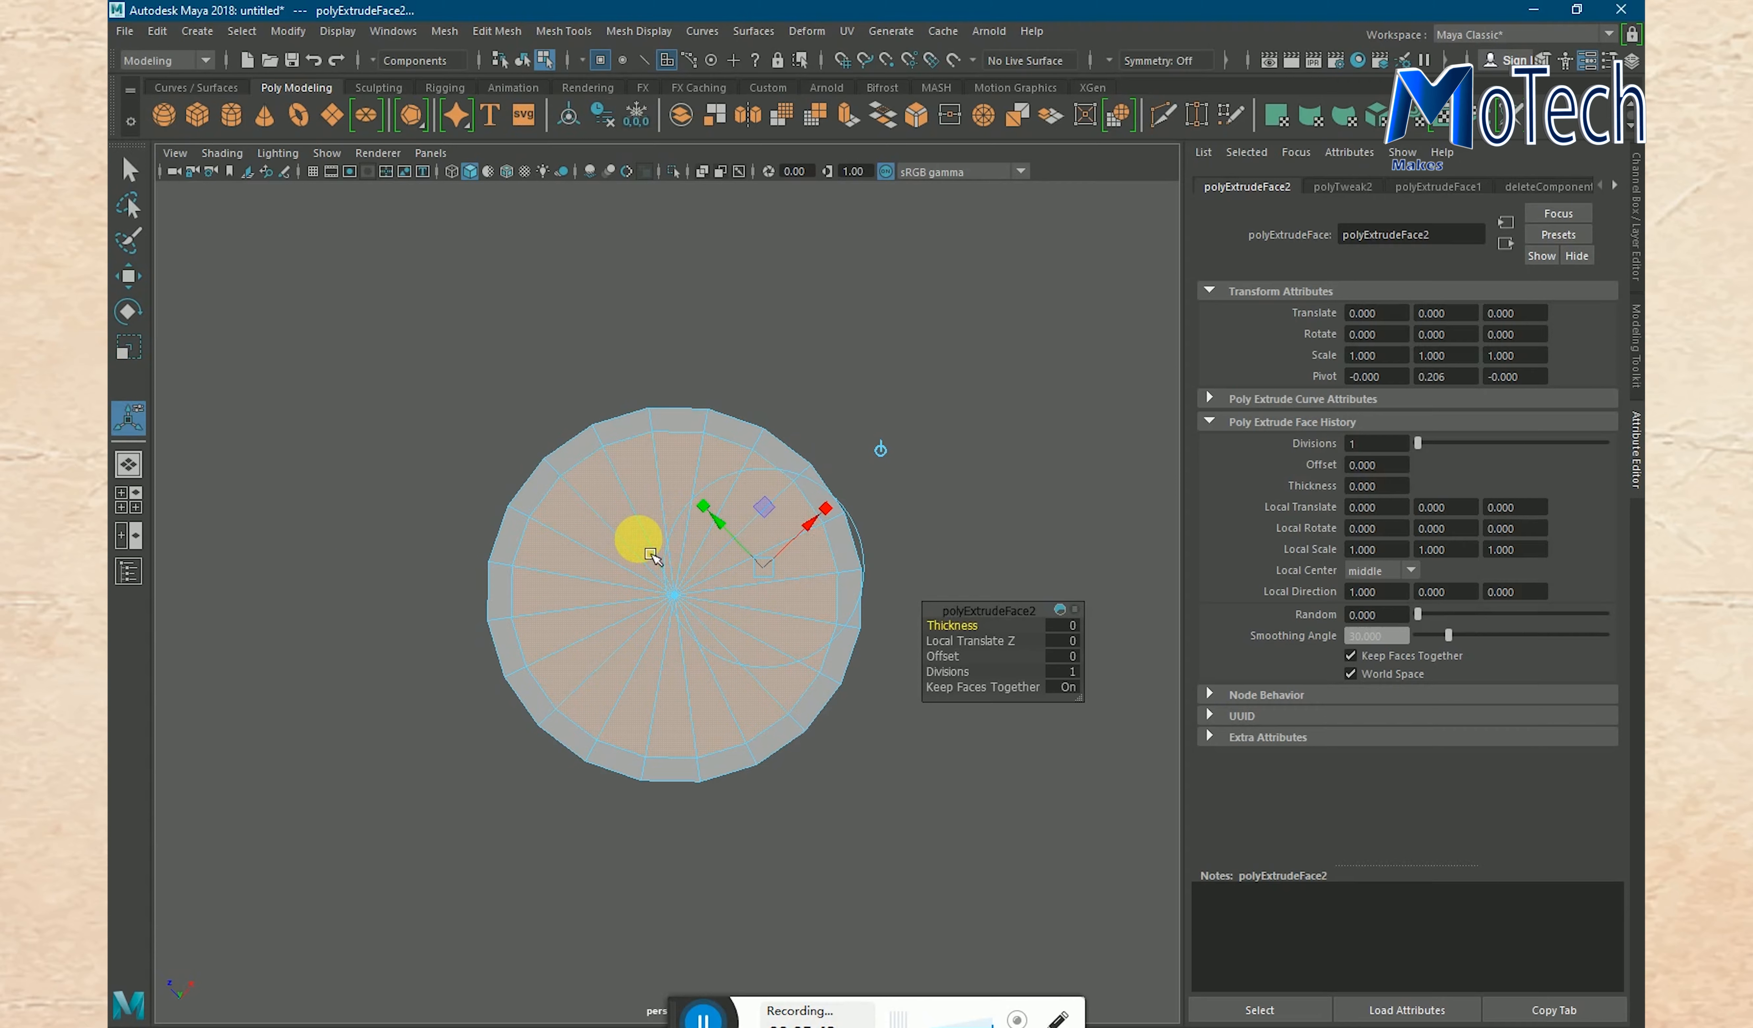
pyautogui.click(129, 313)
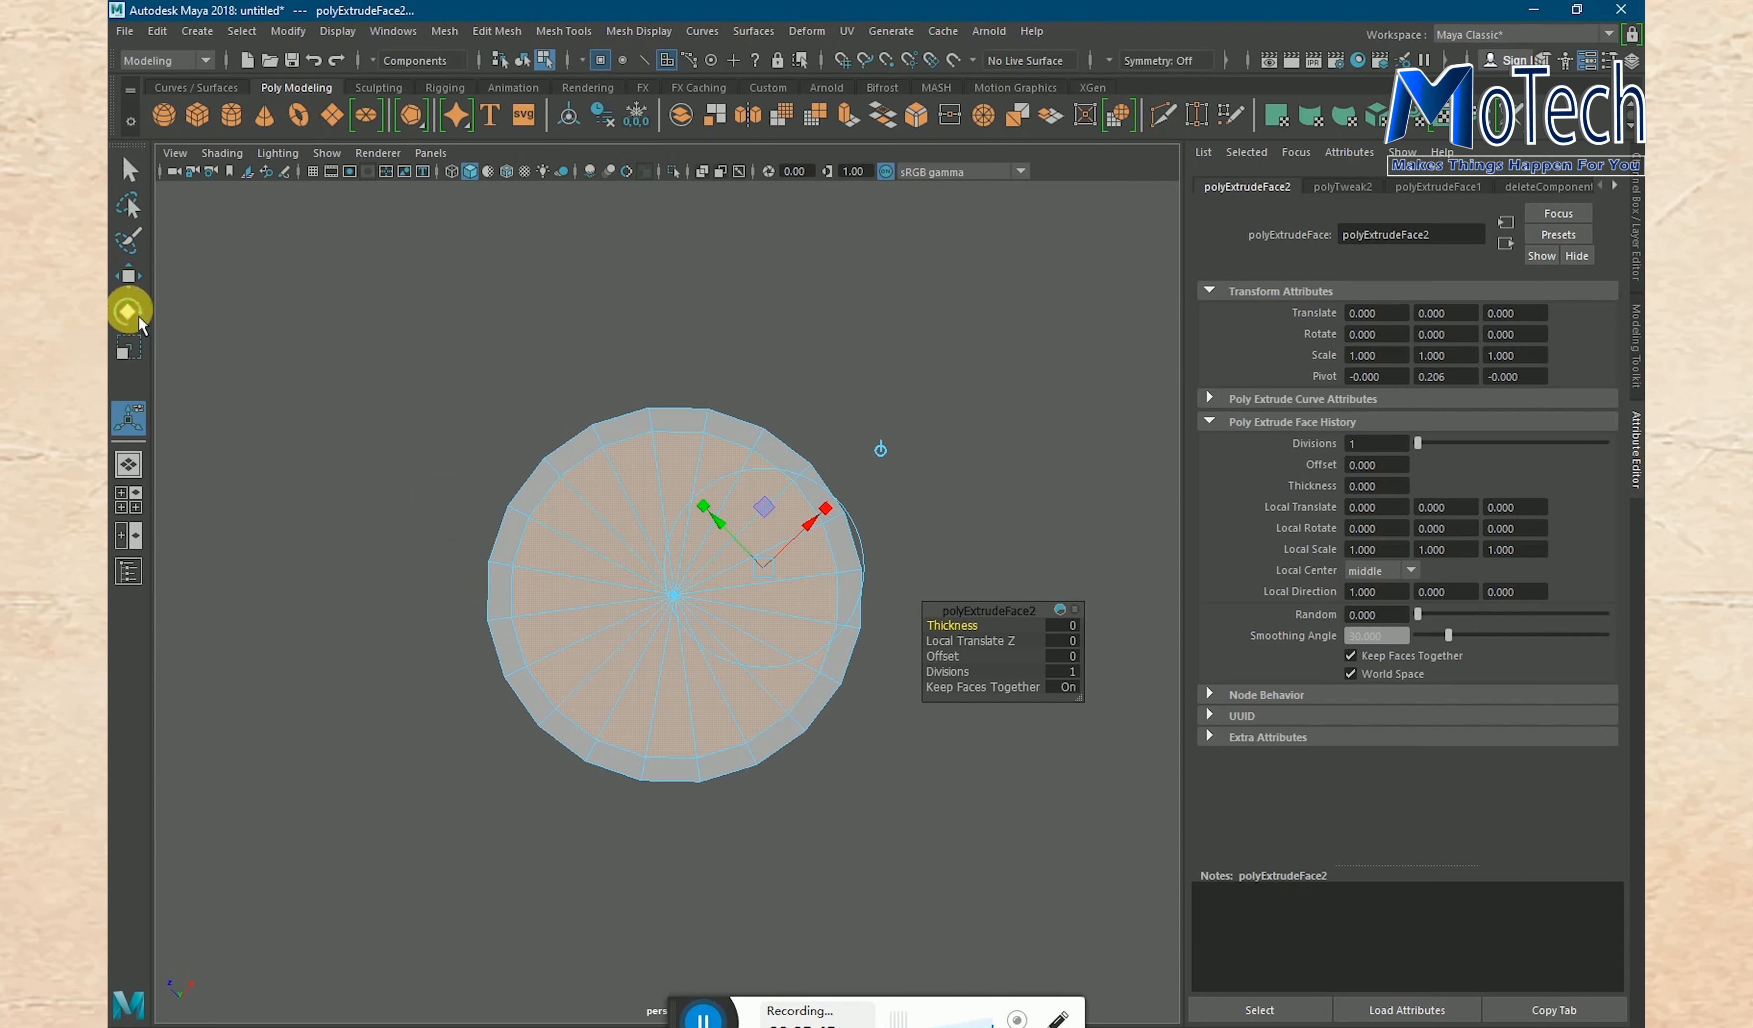
pyautogui.click(137, 280)
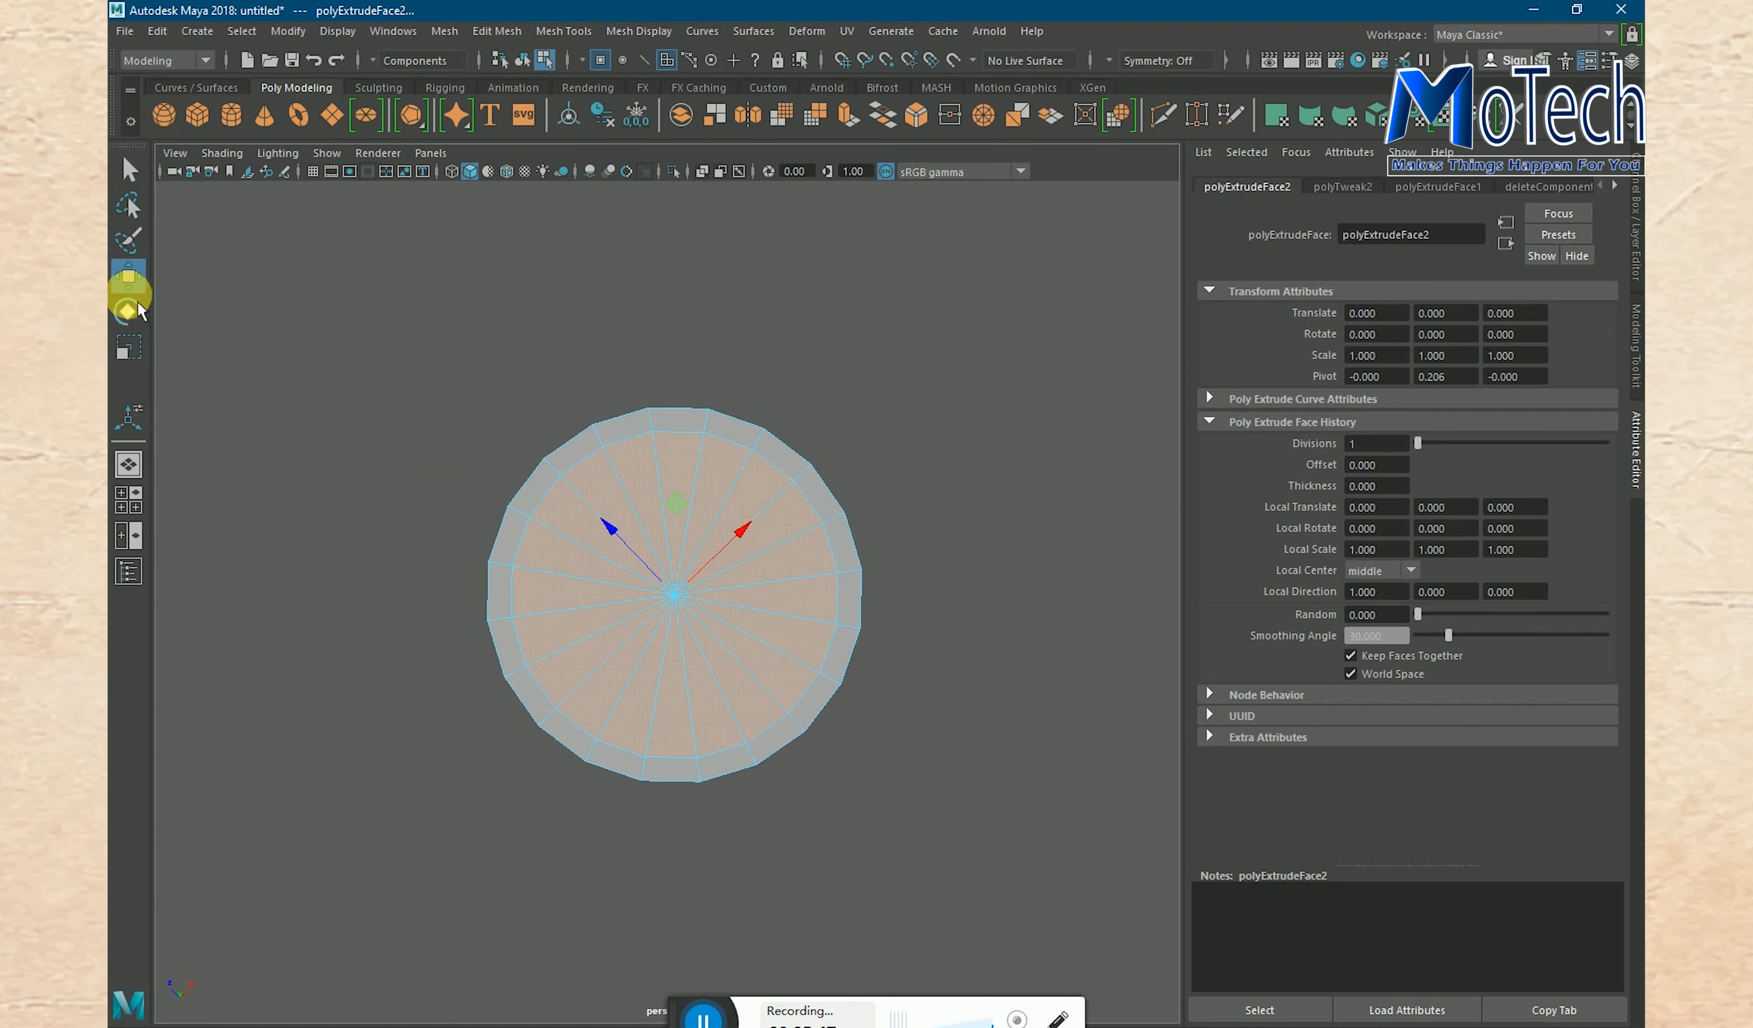
pyautogui.click(607, 548)
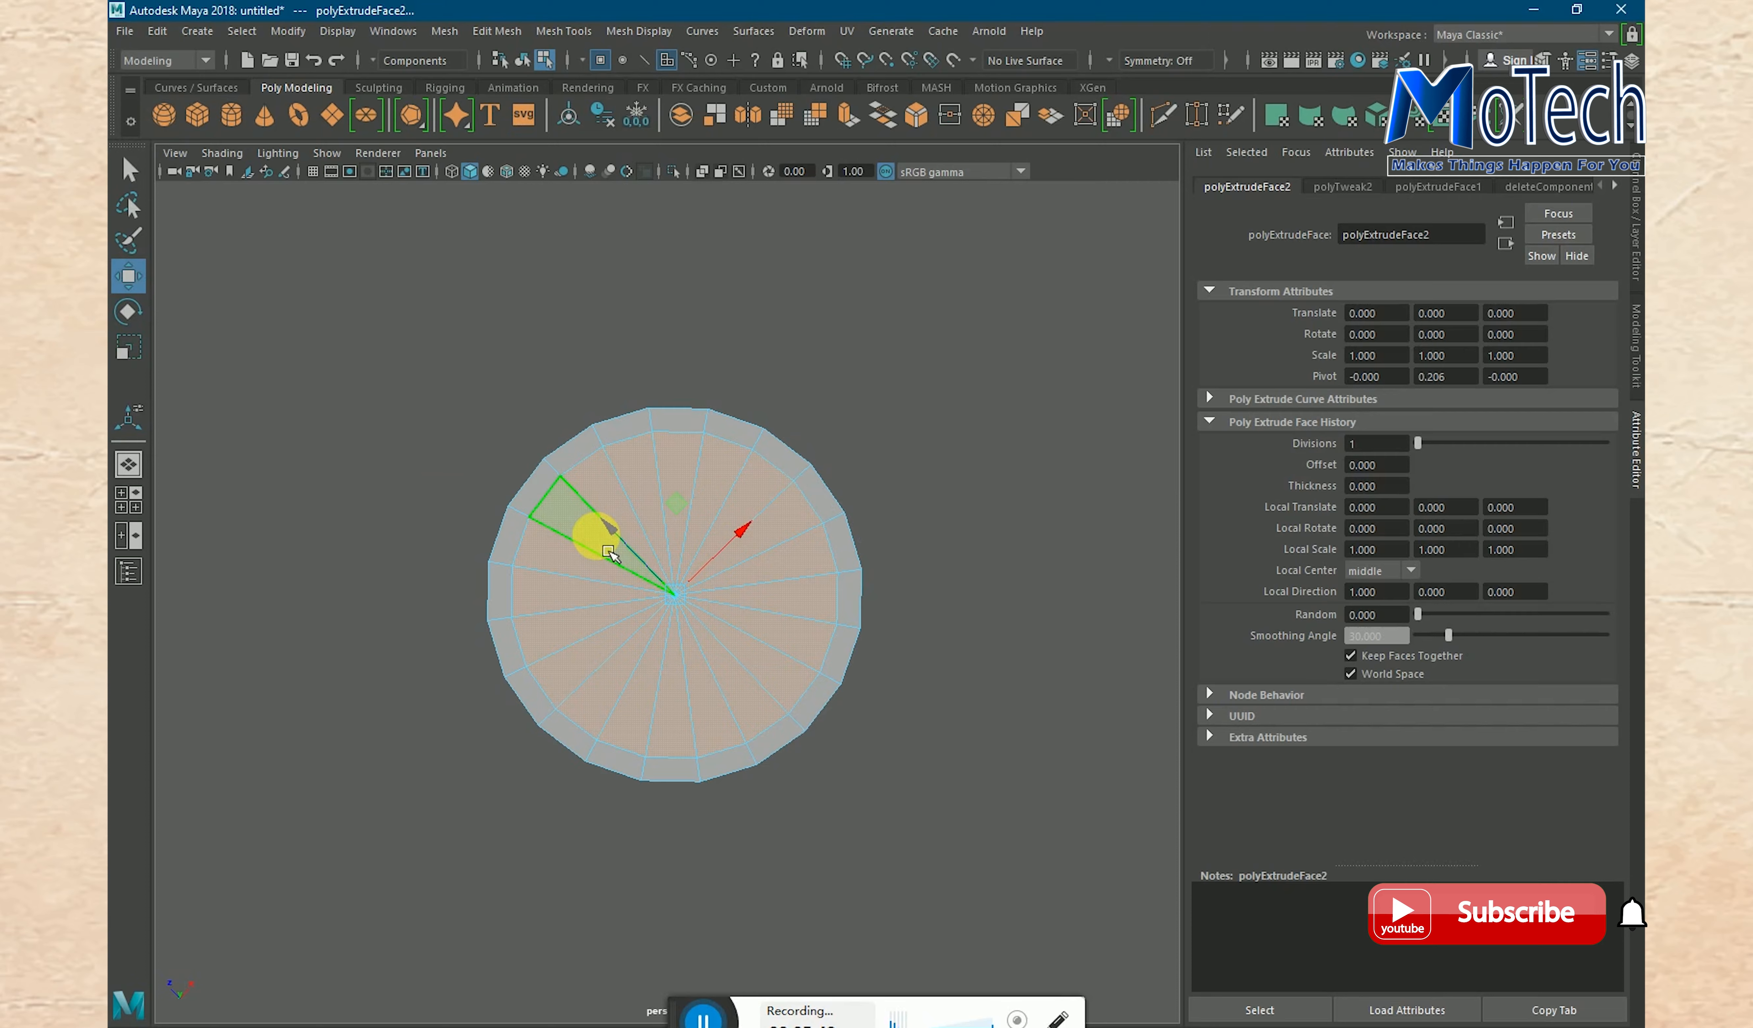
pyautogui.keyDown('alt'); pyautogui.moveTo(620, 551); pyautogui.dragTo(841, 501); pyautogui.keyUp('alt')
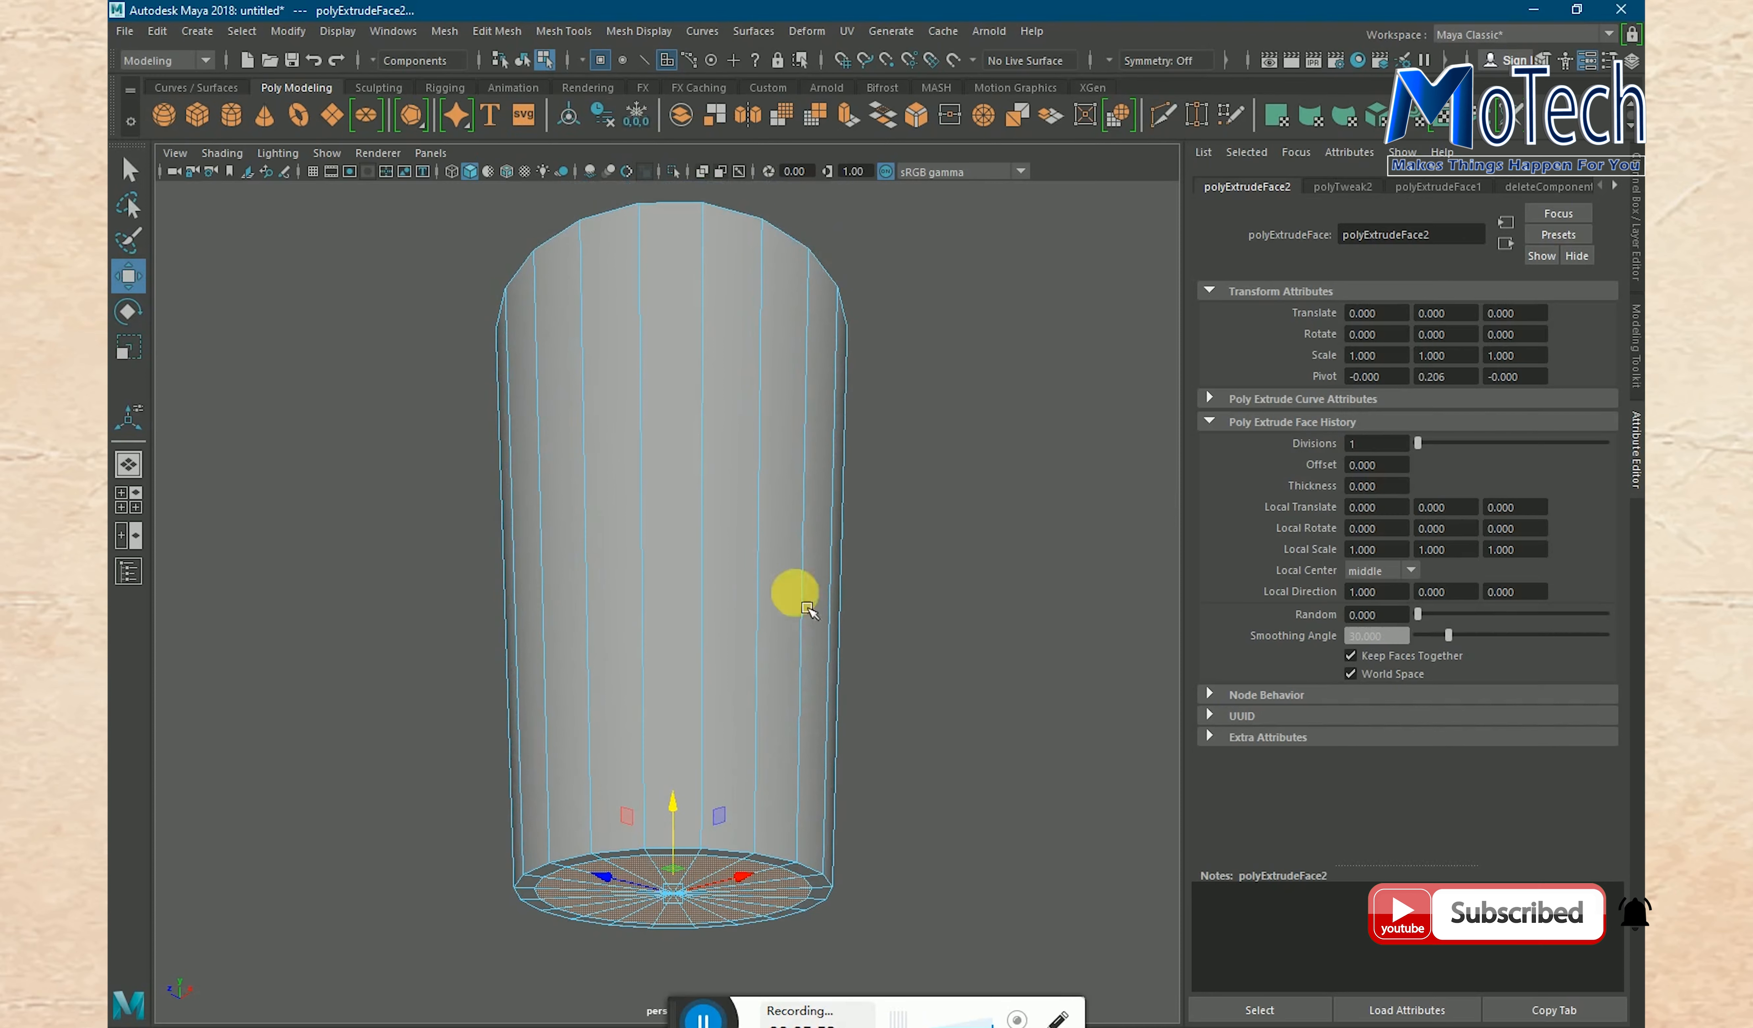
pyautogui.moveTo(683, 820); pyautogui.dragTo(675, 800)
pyautogui.scroll(-3, 876, 763)
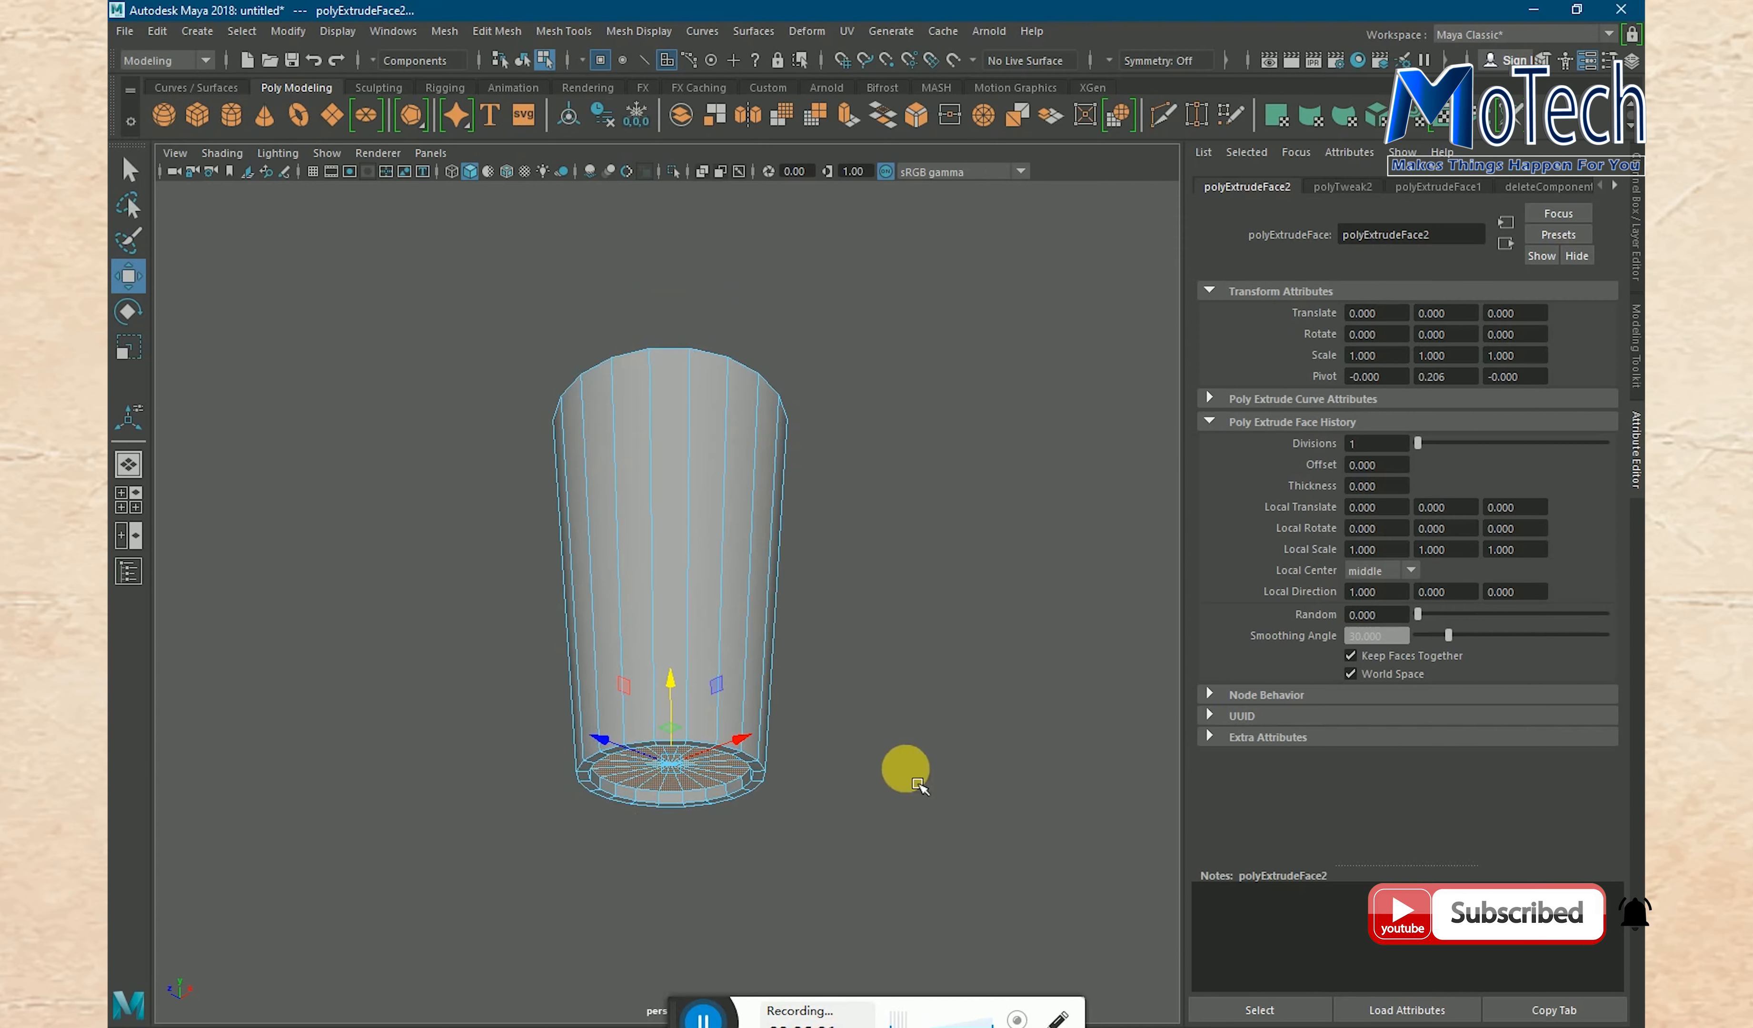
# - Return to object mode, clear the selection and inspect the glass with its recessed base
pyautogui.keyDown('alt'); pyautogui.moveTo(897, 767); pyautogui.dragTo(849, 697); pyautogui.keyUp('alt')
pyautogui.click(837, 776)
pyautogui.rightClick(662, 627)
pyautogui.moveTo(662, 629); pyautogui.dragTo(738, 558, button='right')
pyautogui.click(892, 664)
pyautogui.keyDown('alt'); pyautogui.moveTo(891, 568); pyautogui.dragTo(947, 626); pyautogui.keyUp('alt')
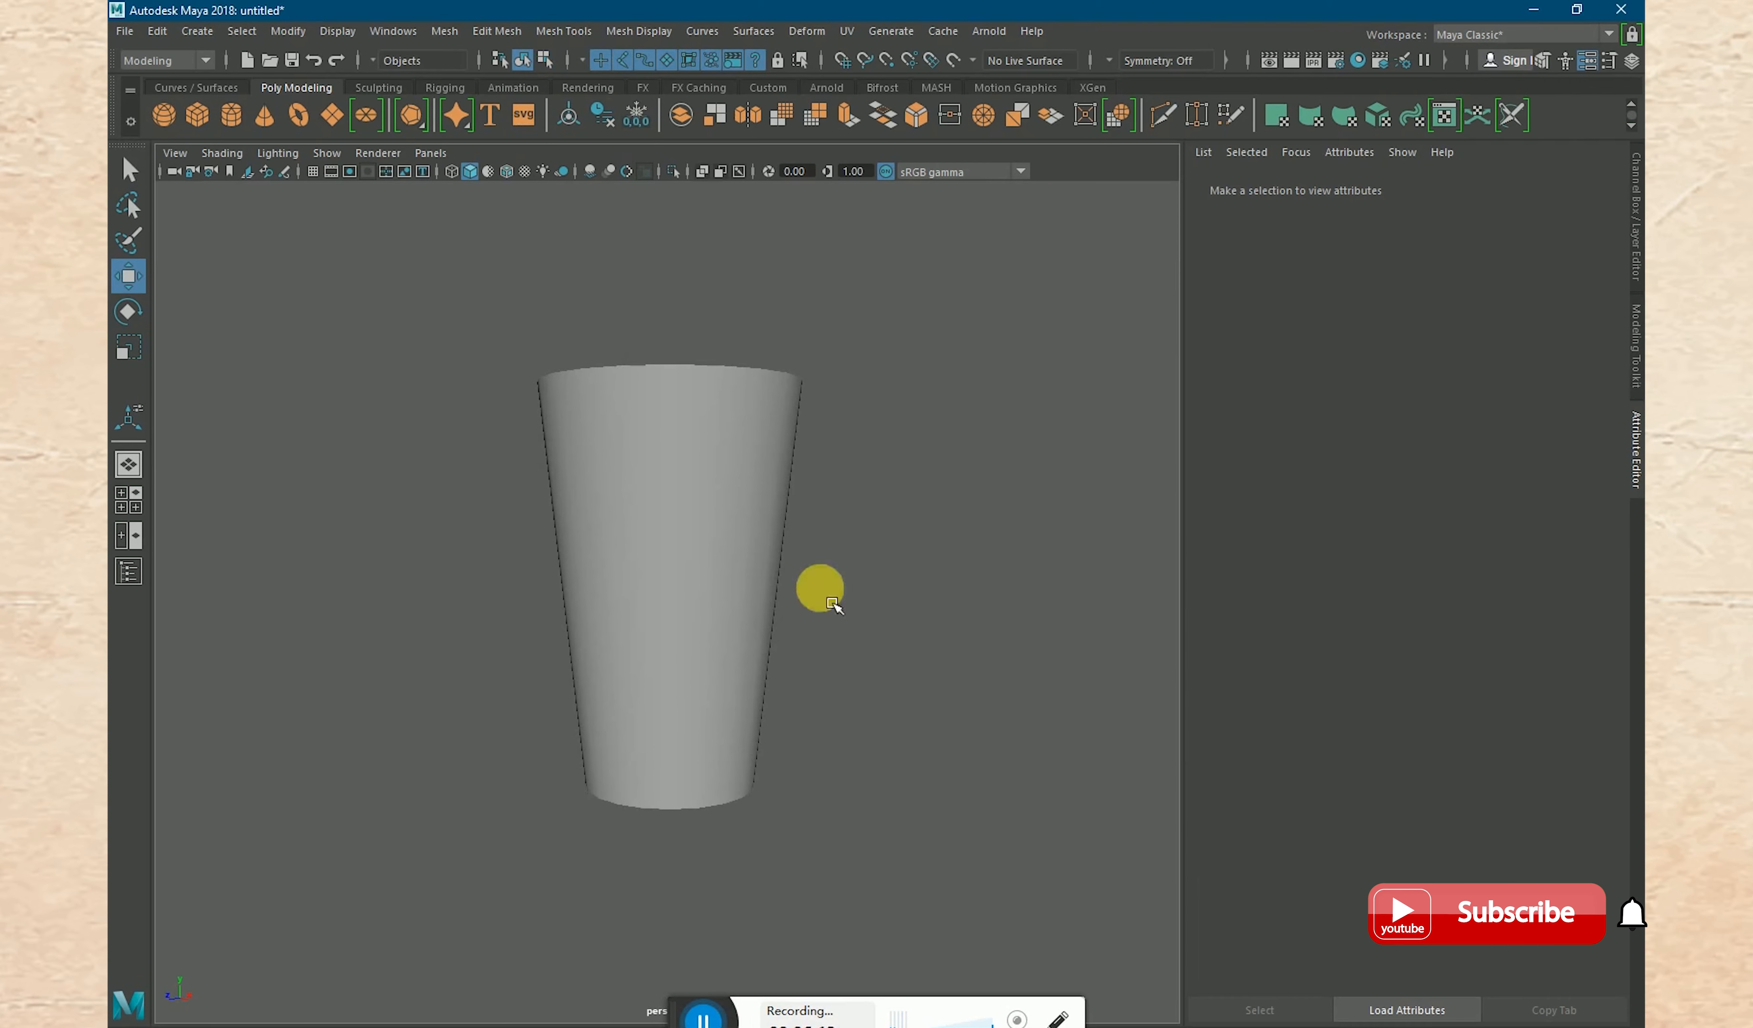
# - Select all edges of the glass and apply Soften Edge to them
pyautogui.click(690, 558)
pyautogui.moveTo(630, 522); pyautogui.dragTo(645, 470, button='right')
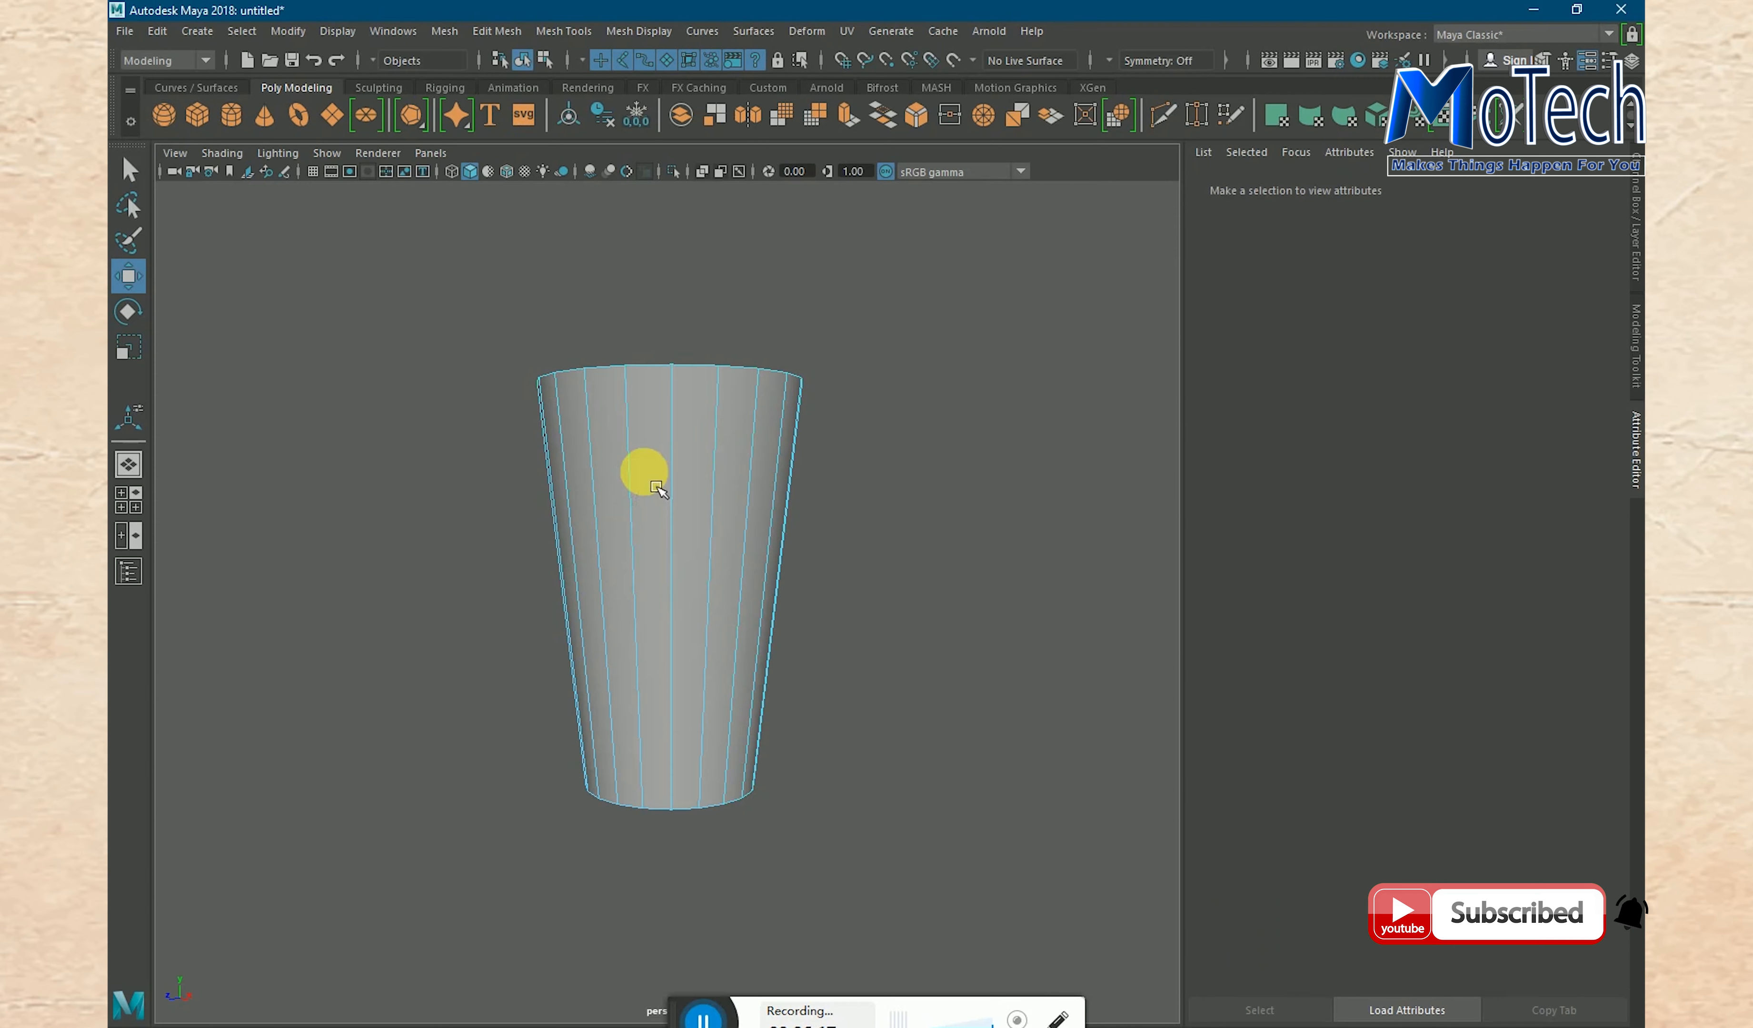
pyautogui.moveTo(411, 277); pyautogui.dragTo(989, 914)
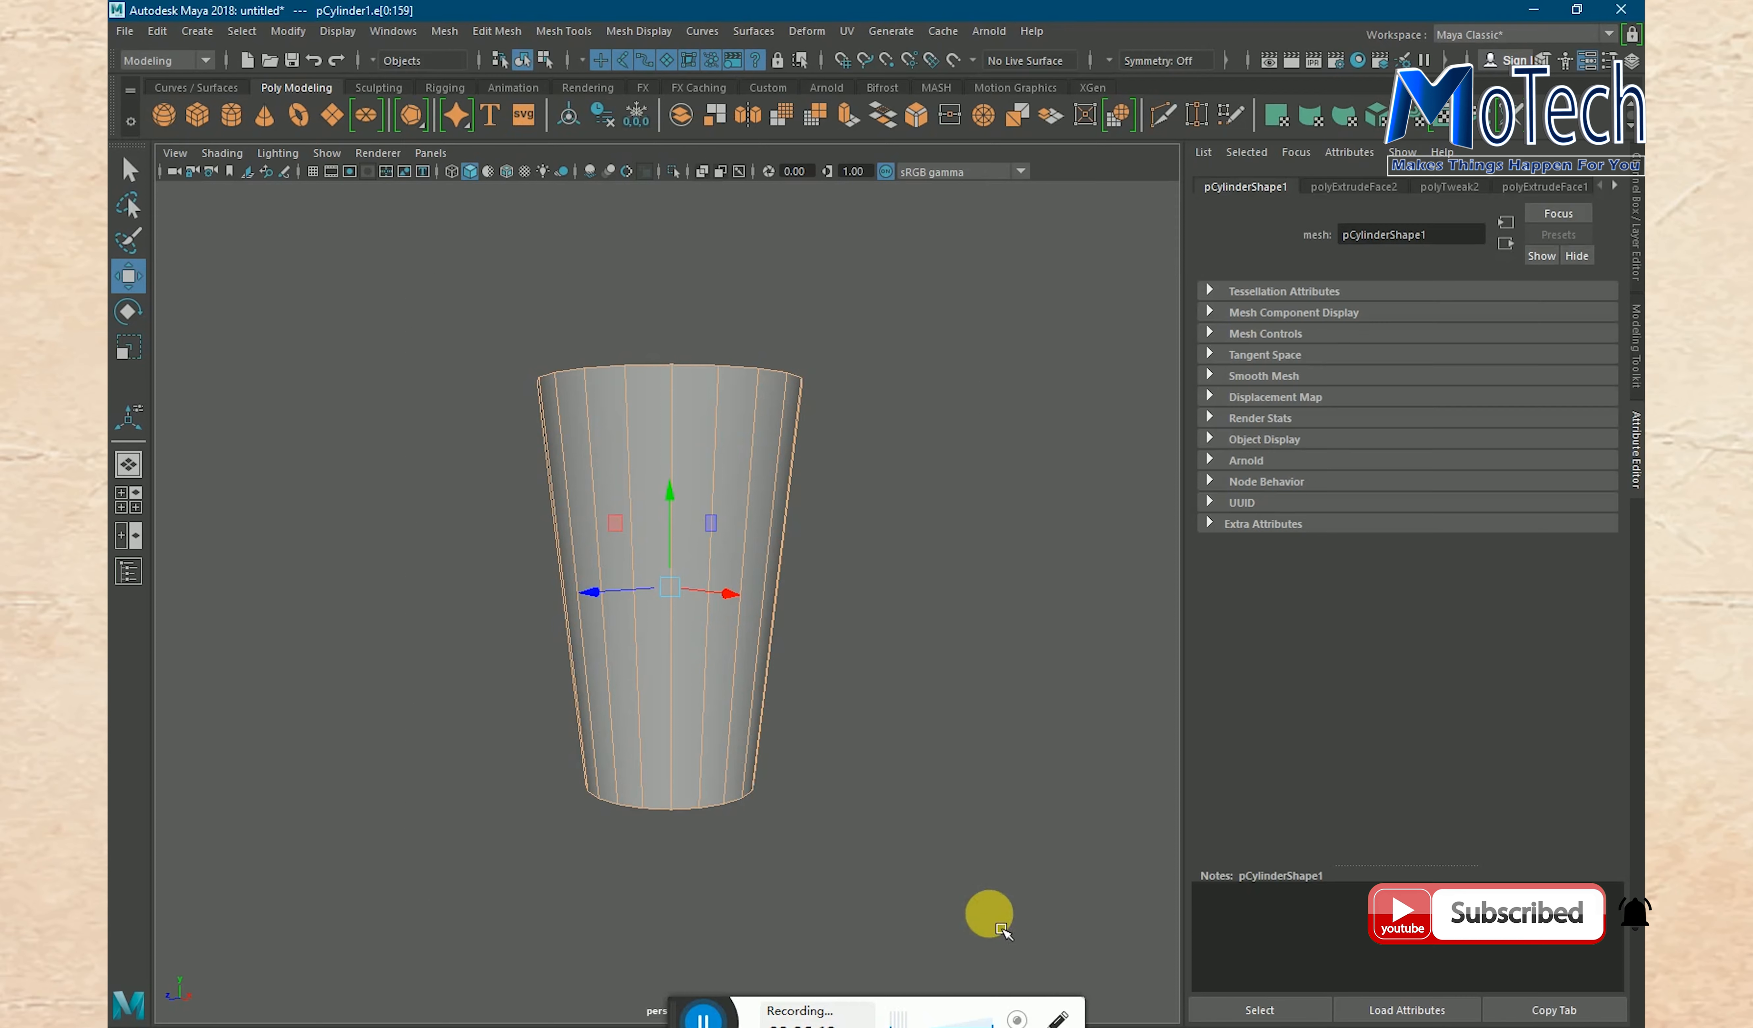
pyautogui.click(656, 42)
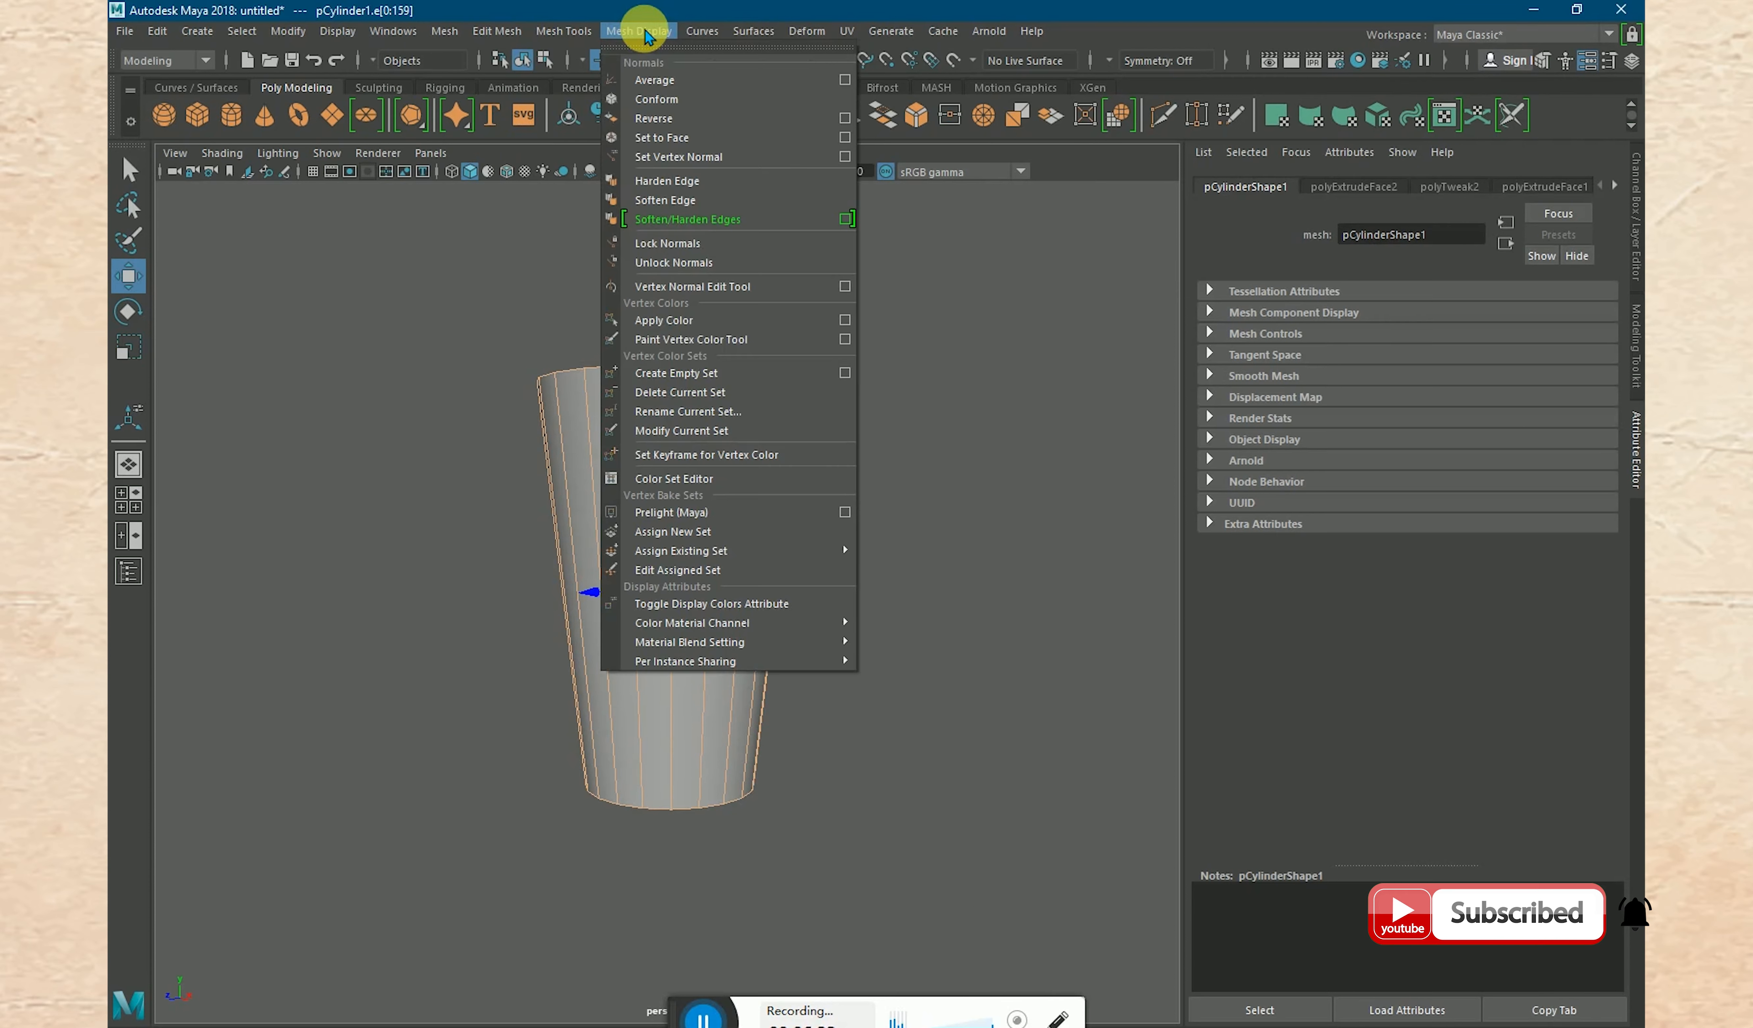
pyautogui.click(656, 200)
pyautogui.press('r')
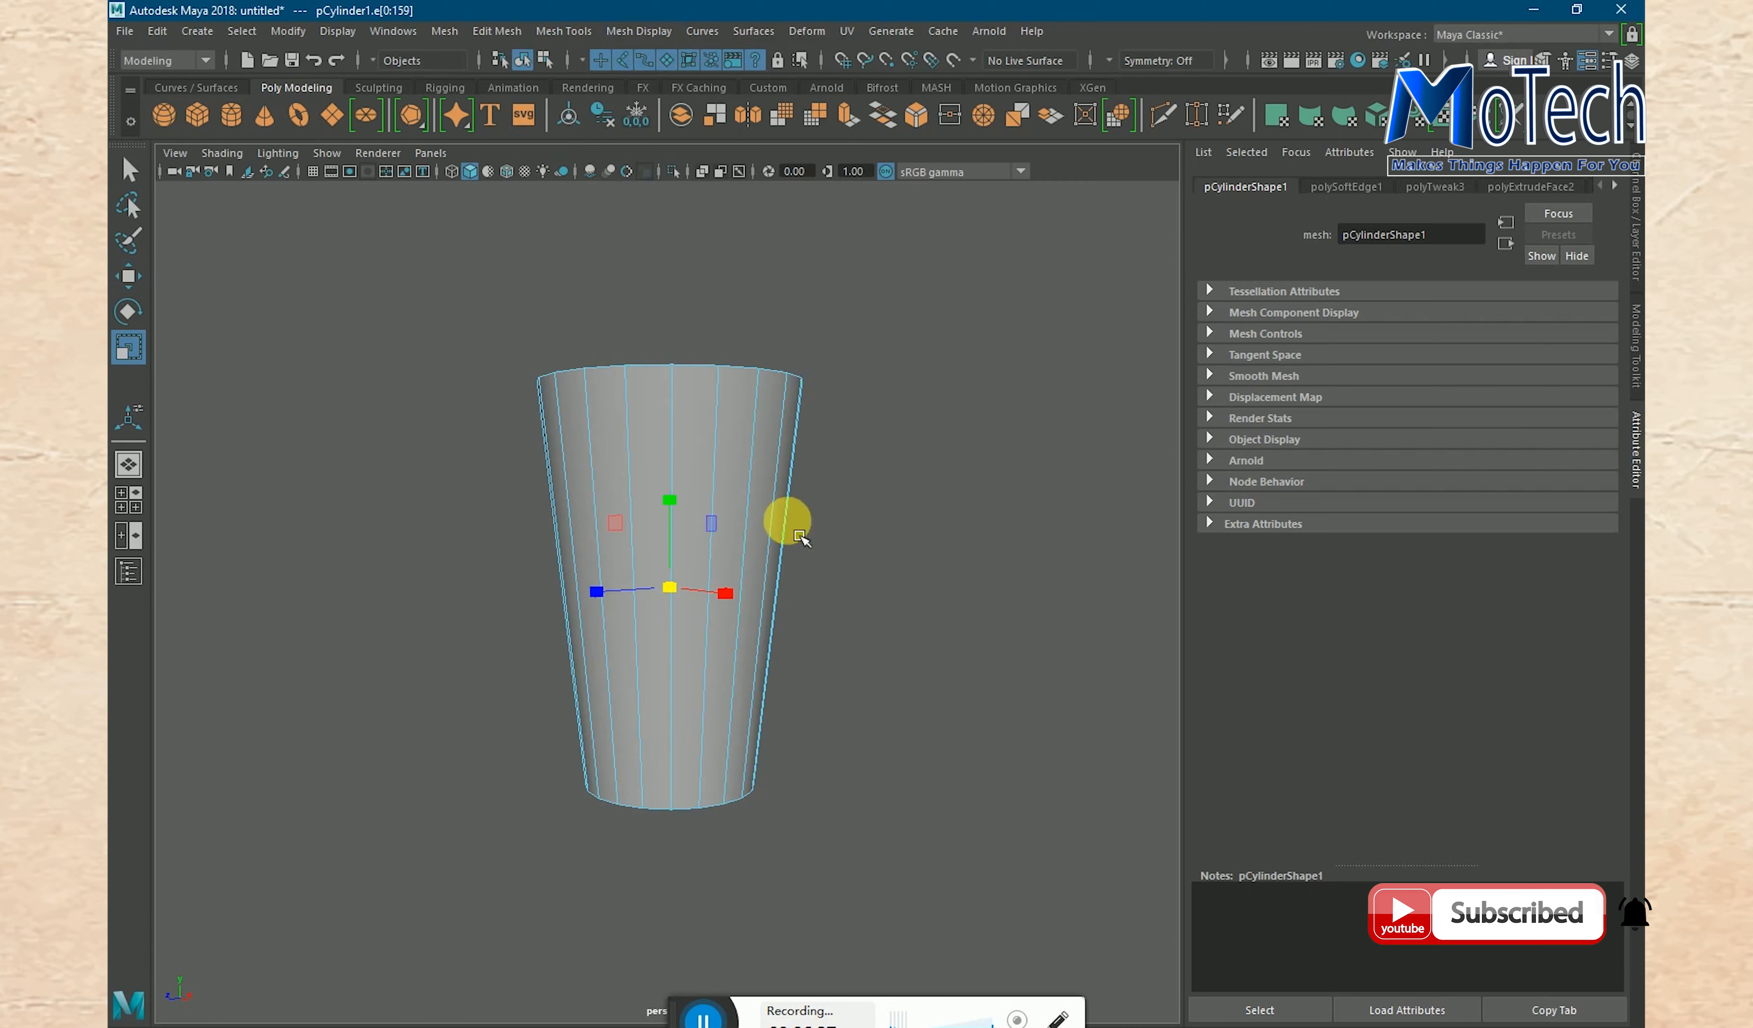
# - Switch the softened glass back to object mode, deselect it and view it from the side
pyautogui.moveTo(727, 488); pyautogui.dragTo(837, 463, button='right')
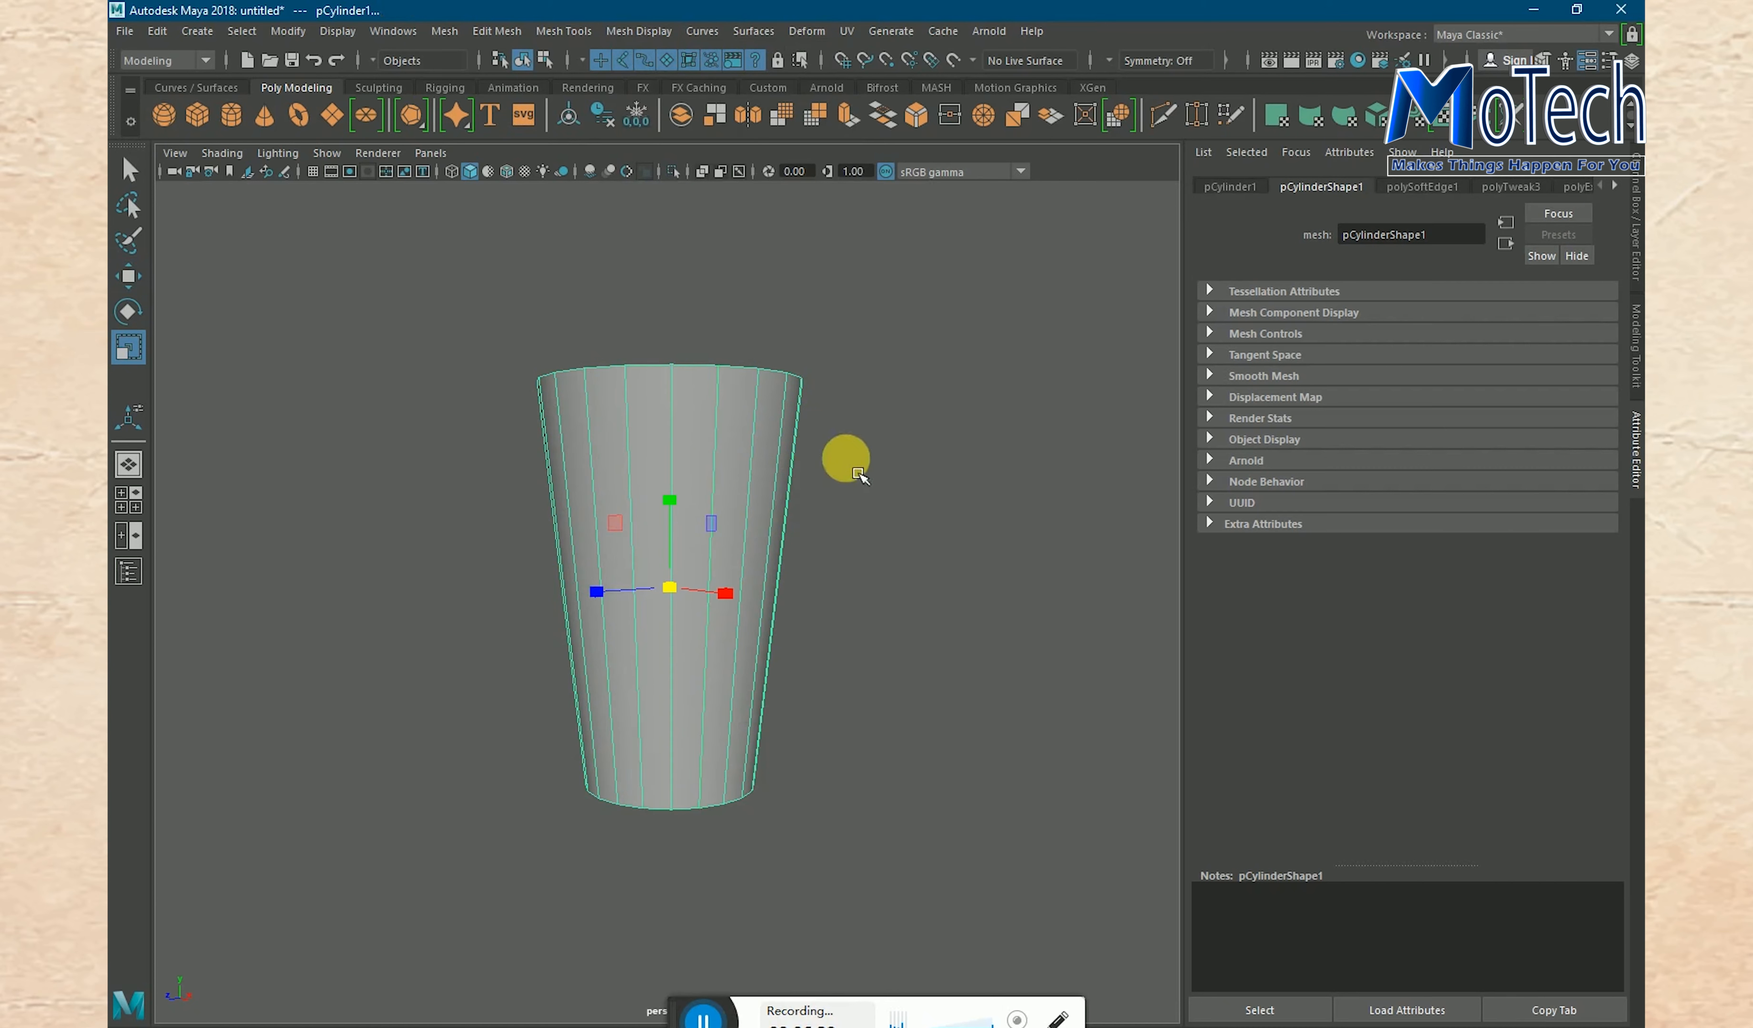
pyautogui.keyDown('alt'); pyautogui.moveTo(841, 599); pyautogui.dragTo(857, 731); pyautogui.keyUp('alt')
pyautogui.click(839, 671)
pyautogui.keyDown('alt'); pyautogui.moveTo(943, 623); pyautogui.dragTo(920, 587); pyautogui.keyUp('alt')
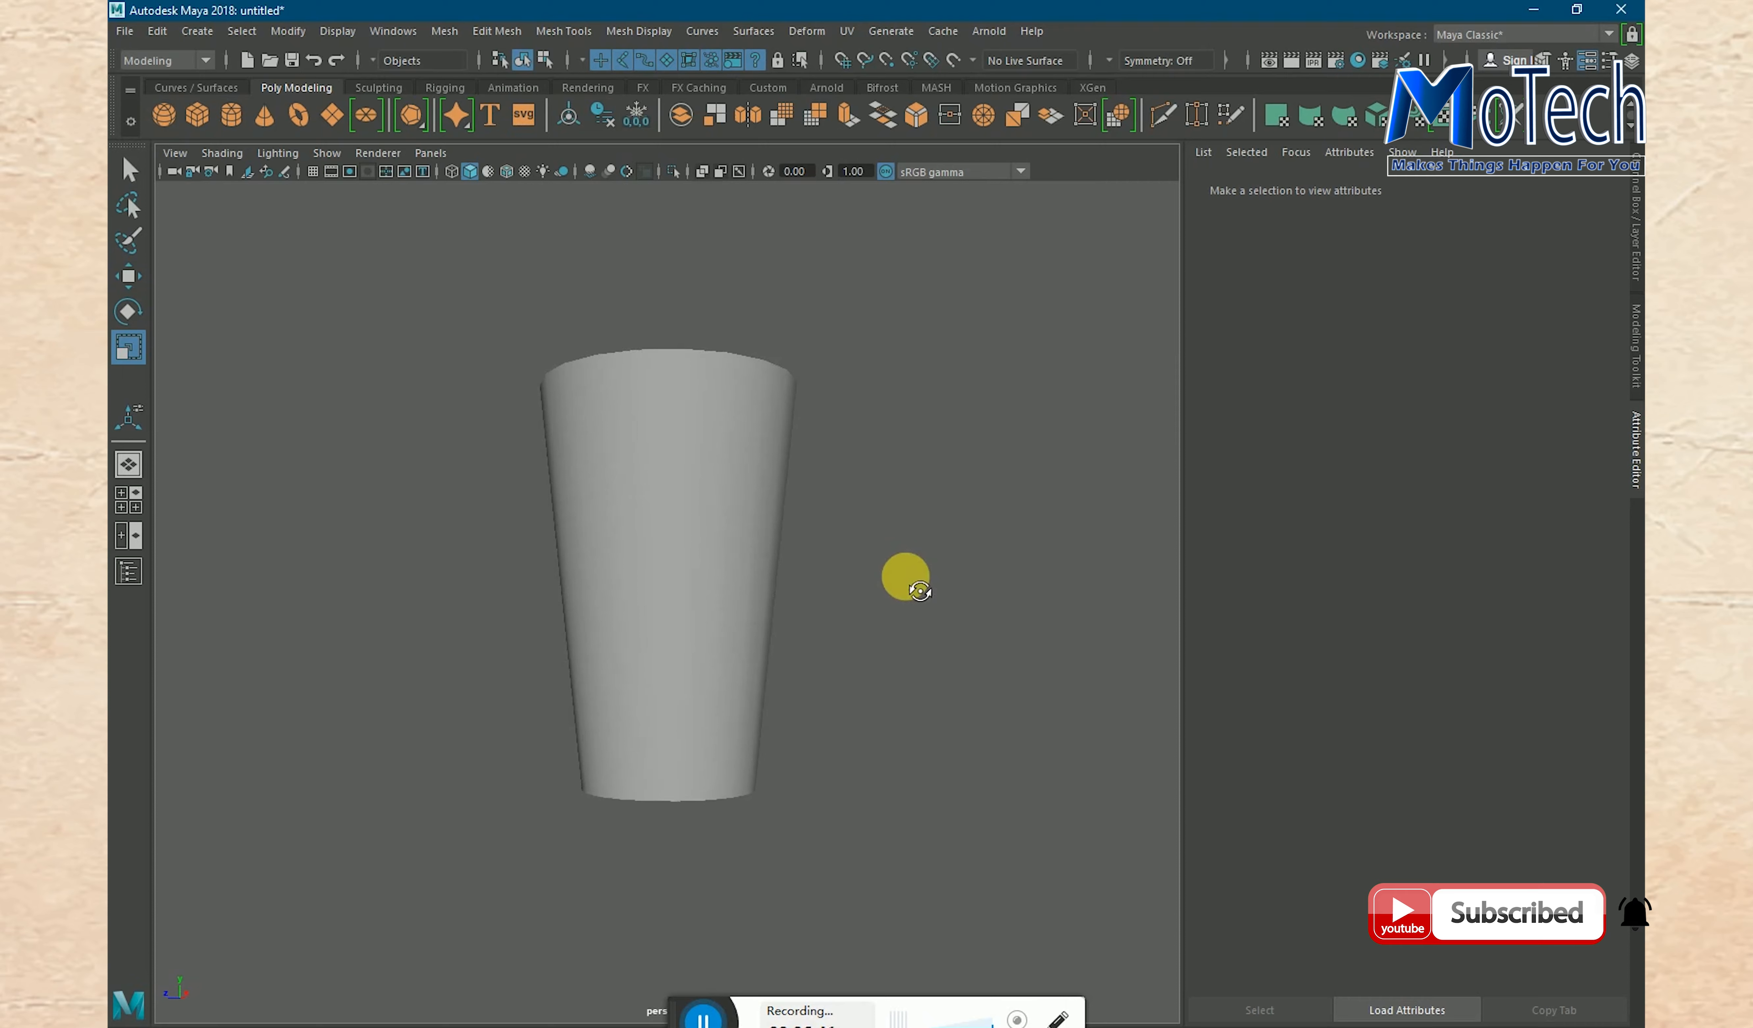
# - Select the glass and assign a new Lambert material to it
pyautogui.click(678, 588)
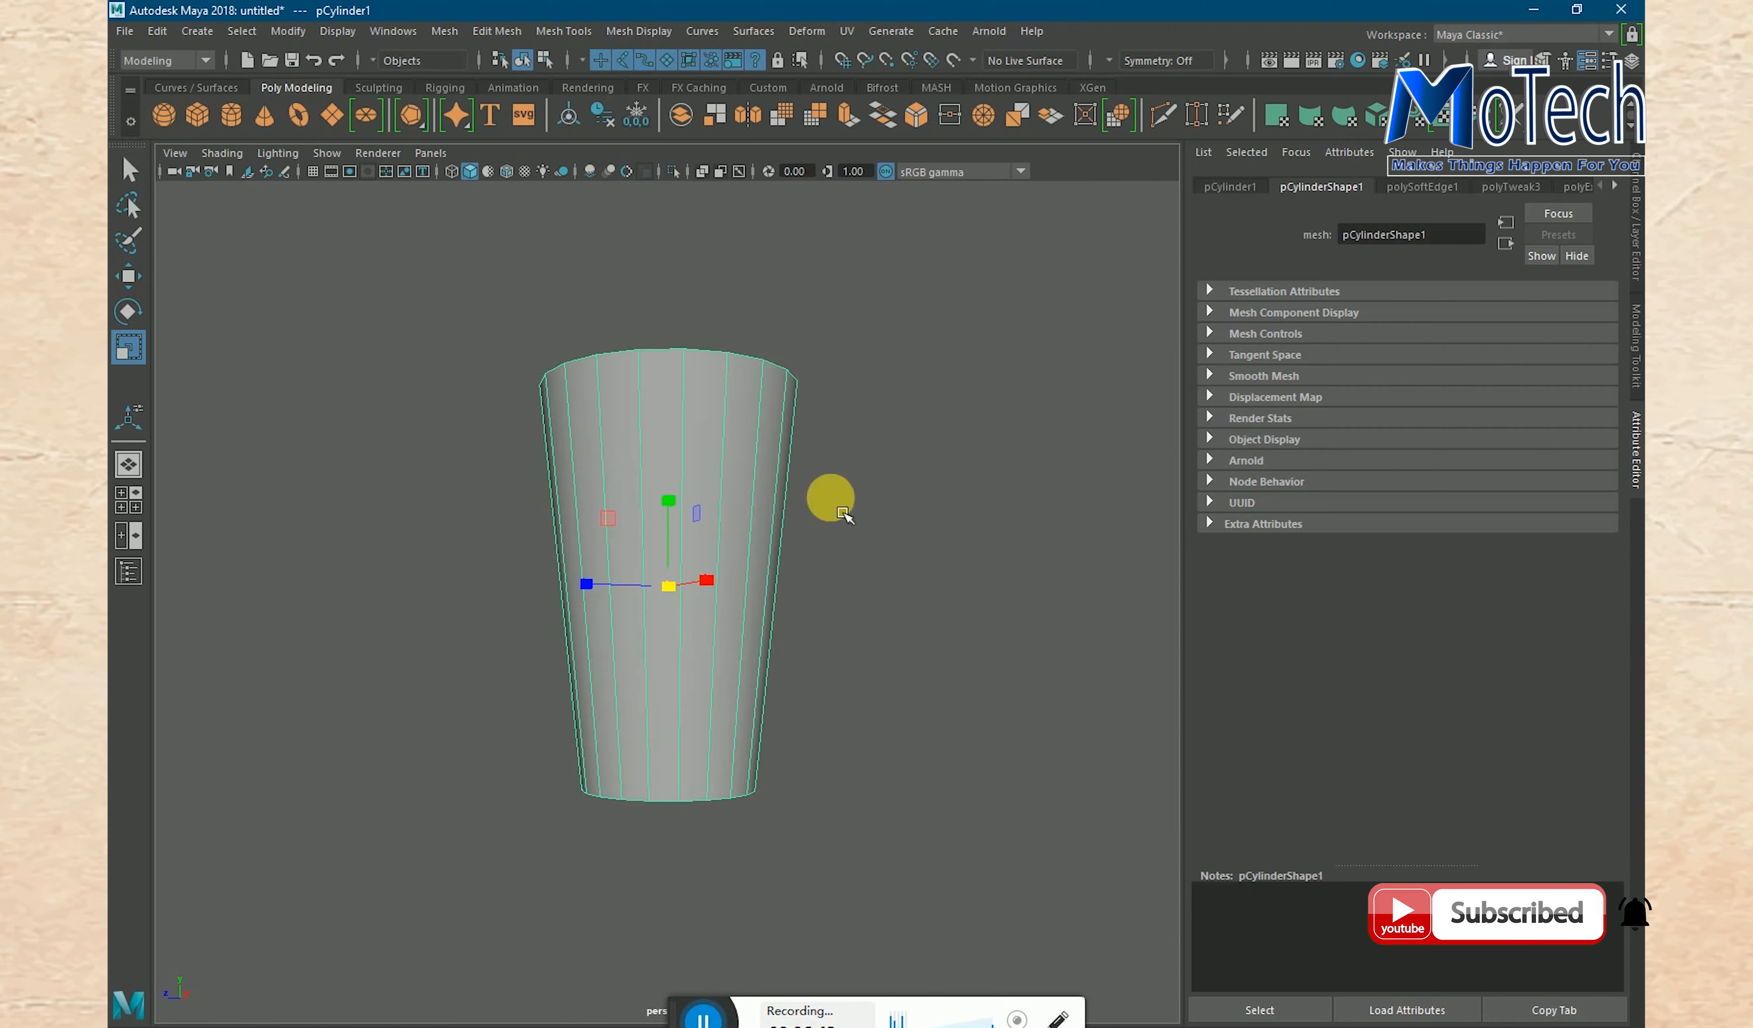
pyautogui.keyDown('alt'); pyautogui.moveTo(847, 512); pyautogui.dragTo(825, 580); pyautogui.keyUp('alt')
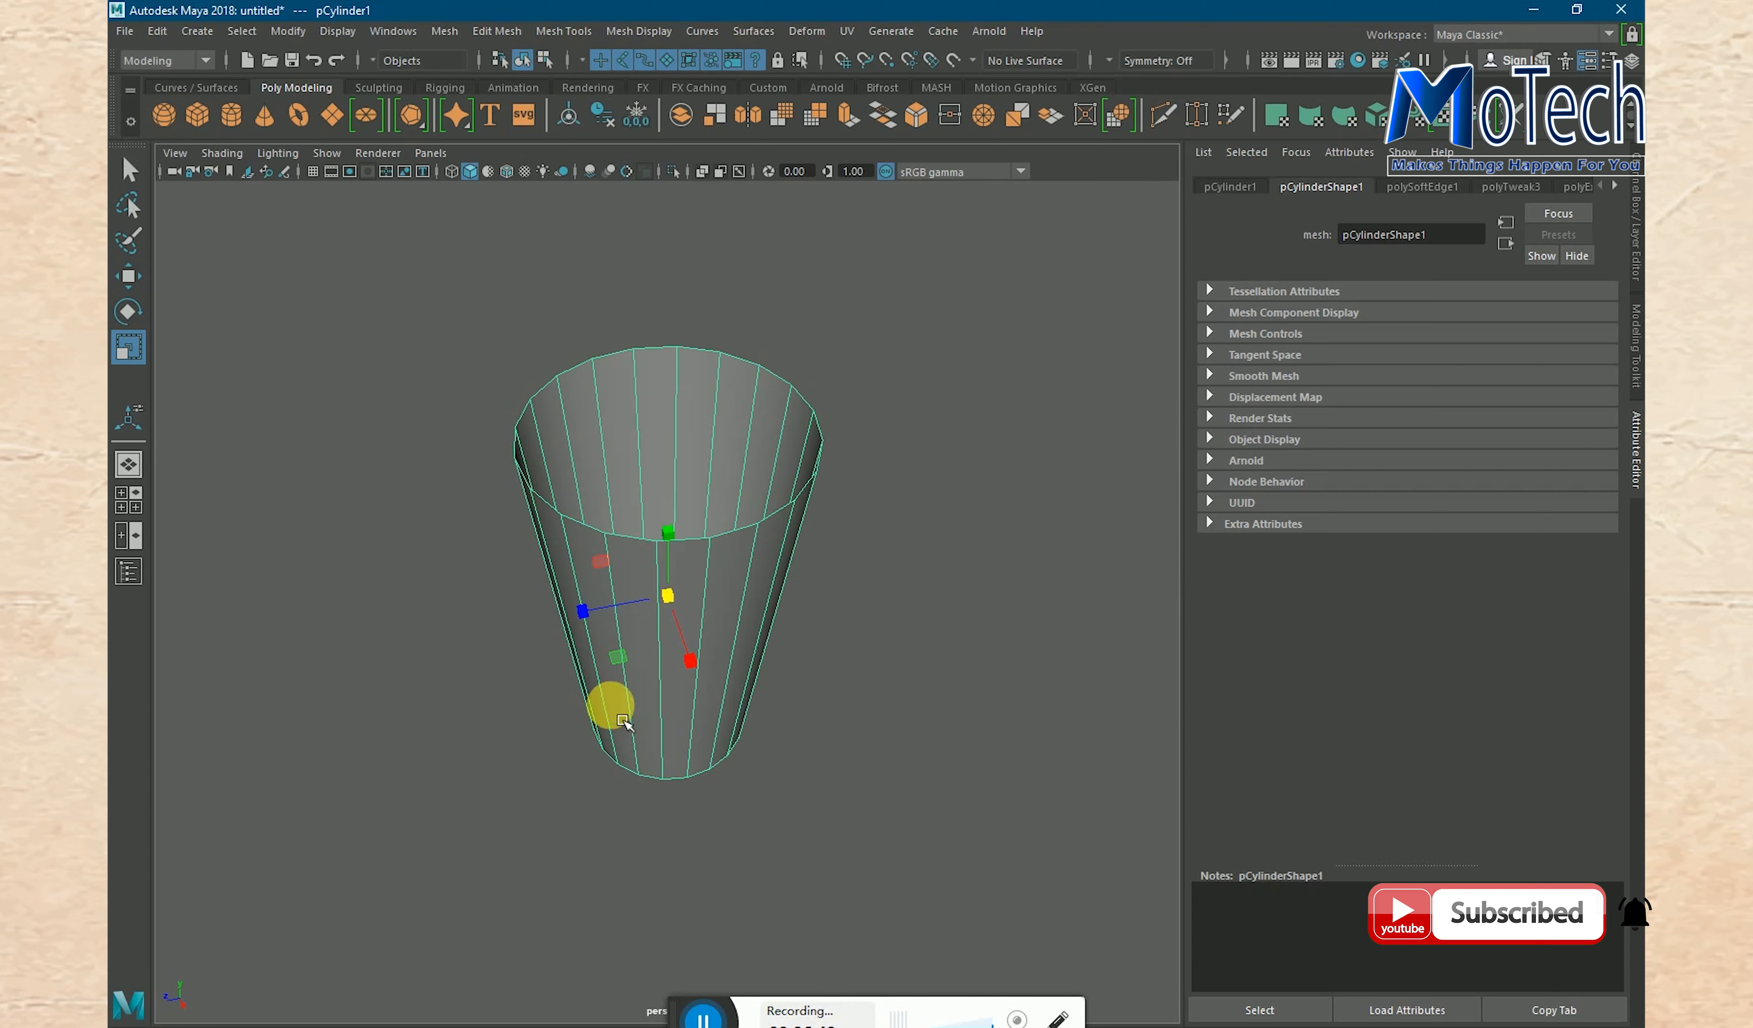
pyautogui.keyDown('alt'); pyautogui.moveTo(752, 688); pyautogui.dragTo(824, 571); pyautogui.keyUp('alt')
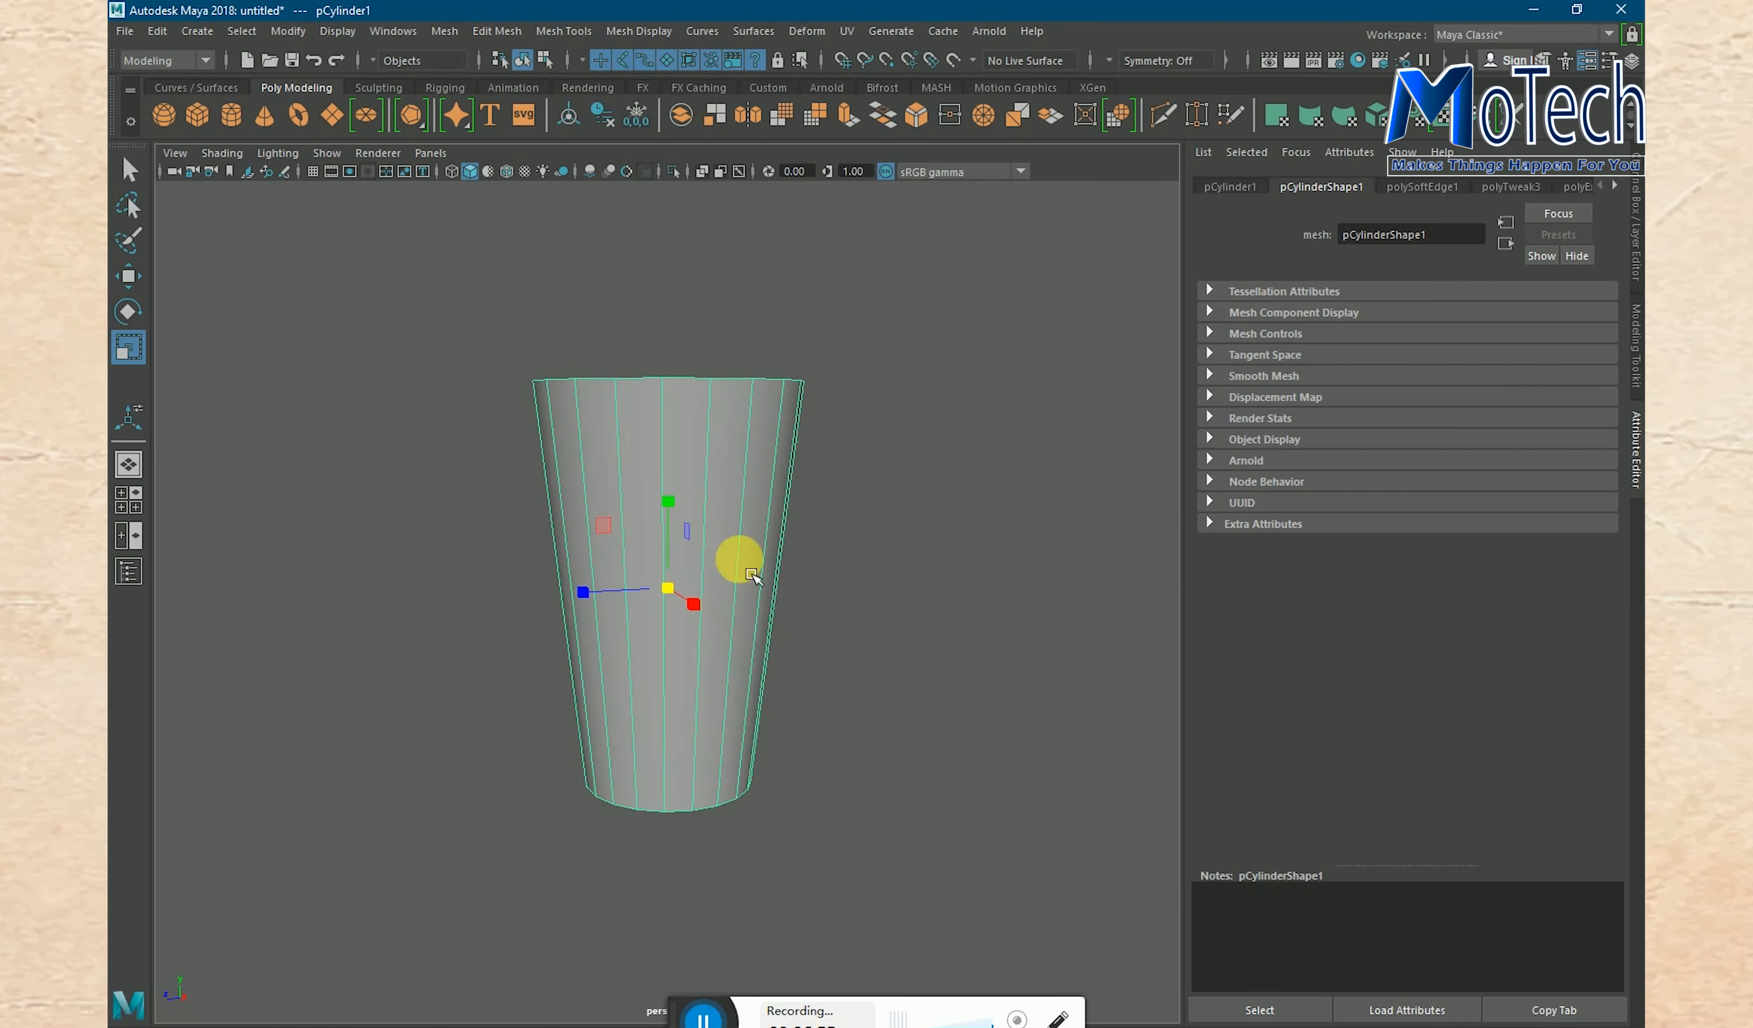
pyautogui.rightClick(639, 544)
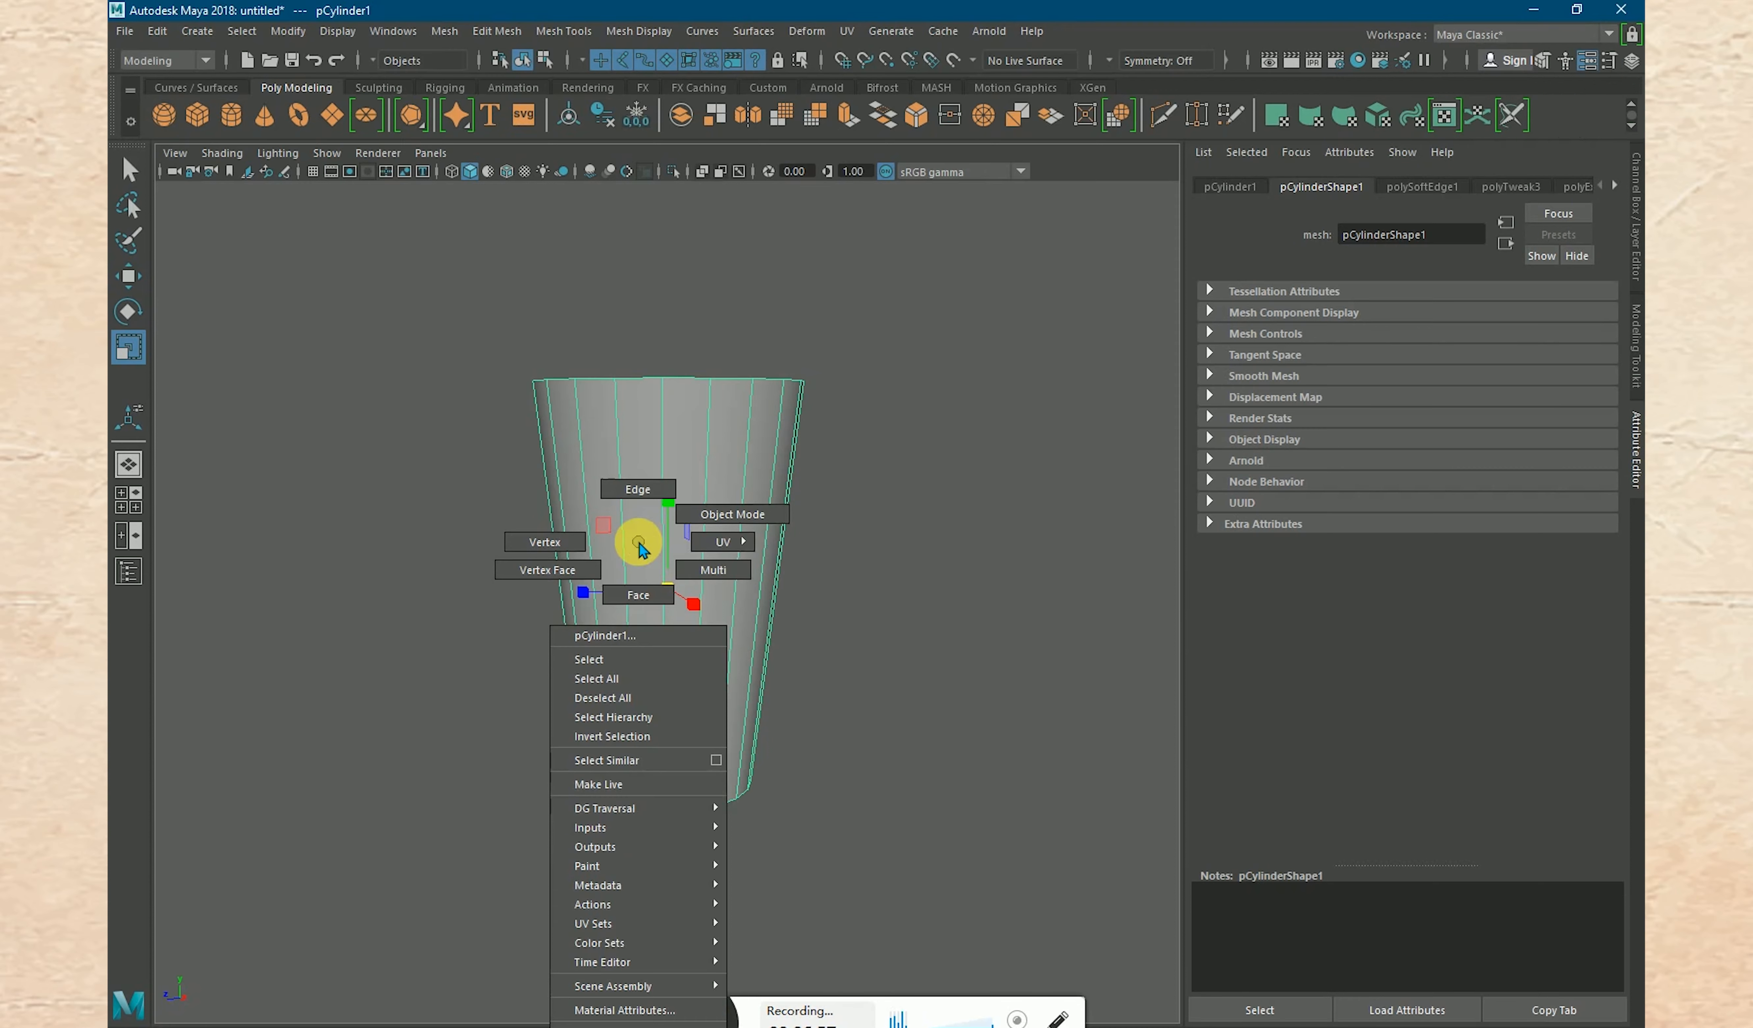
pyautogui.moveTo(676, 1027)
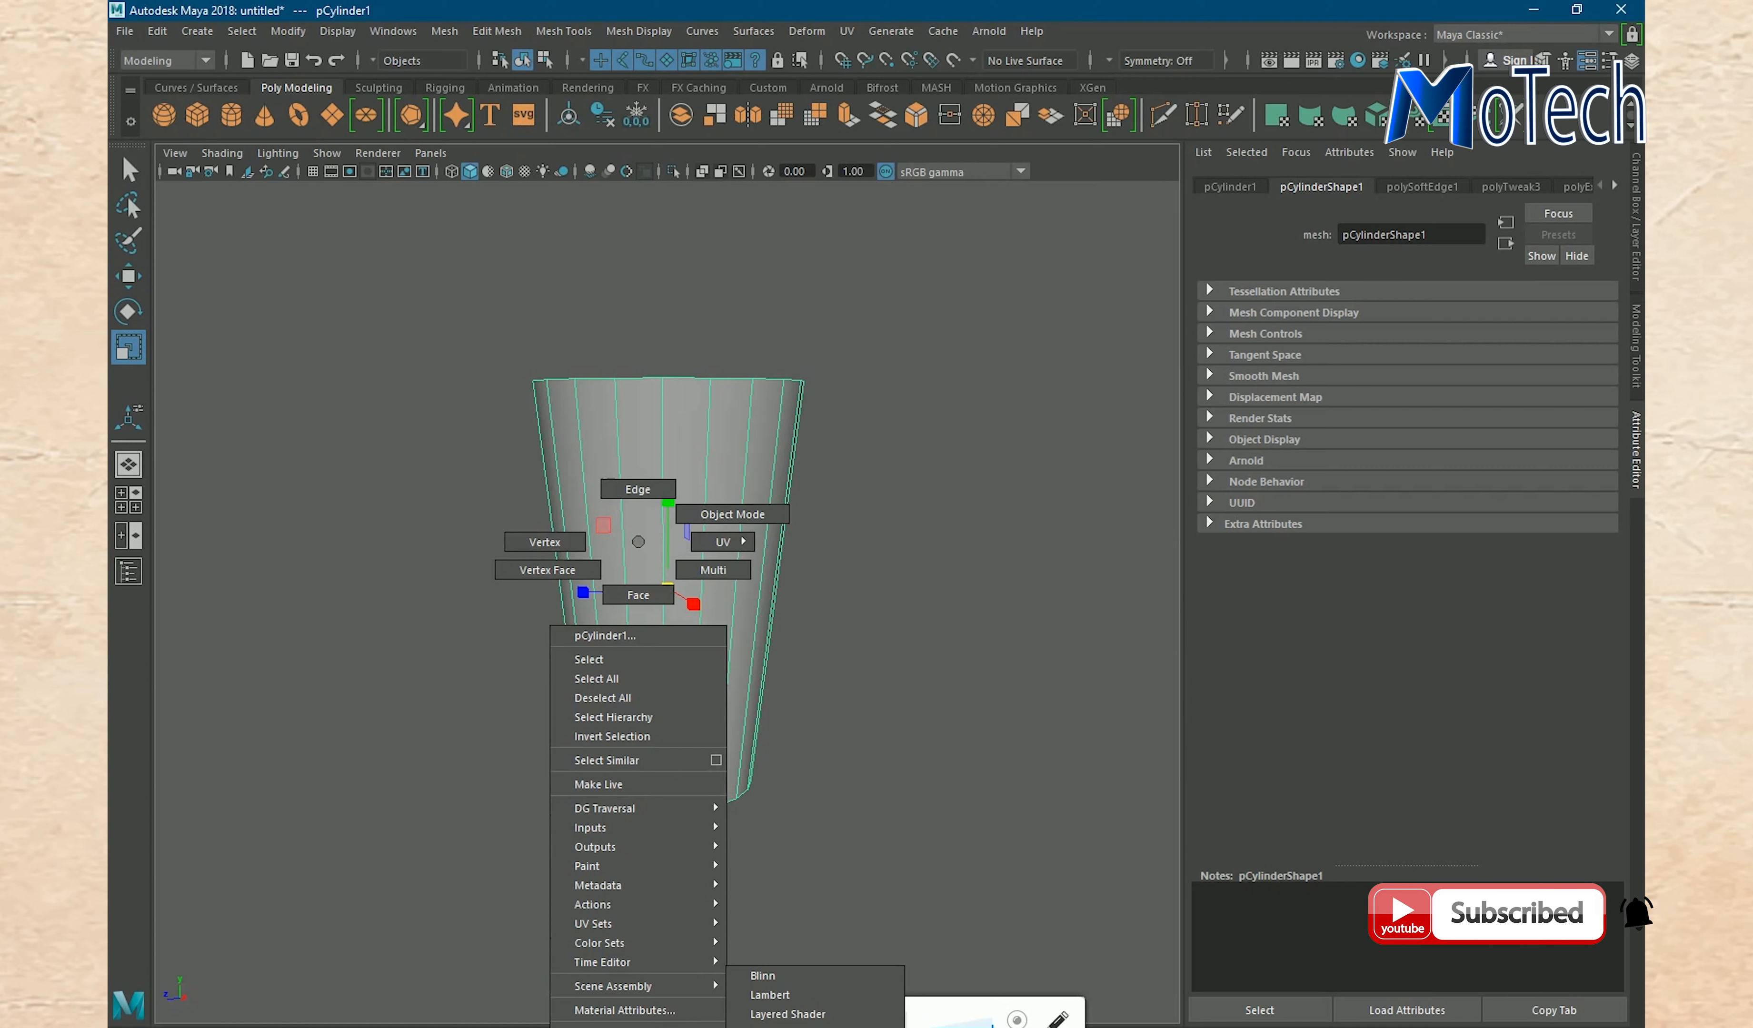
pyautogui.click(772, 995)
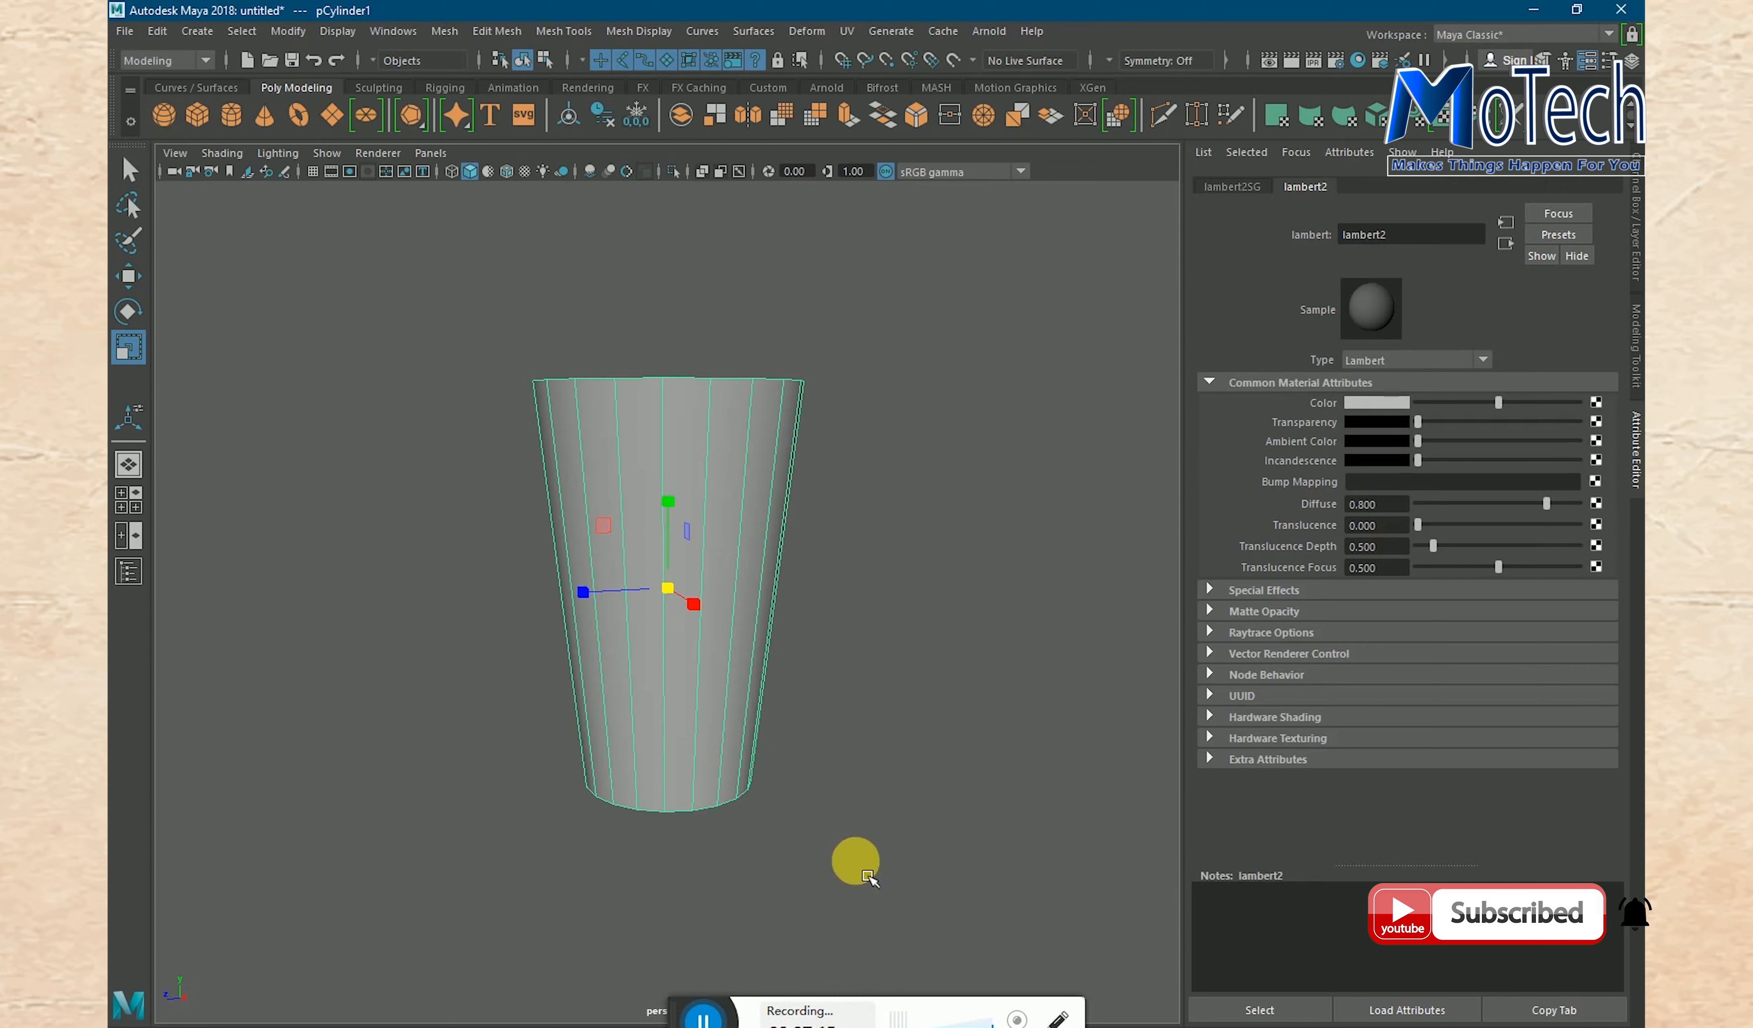
# - Connect a File texture to the Color attribute of the new Lambert material
pyautogui.click(1391, 405)
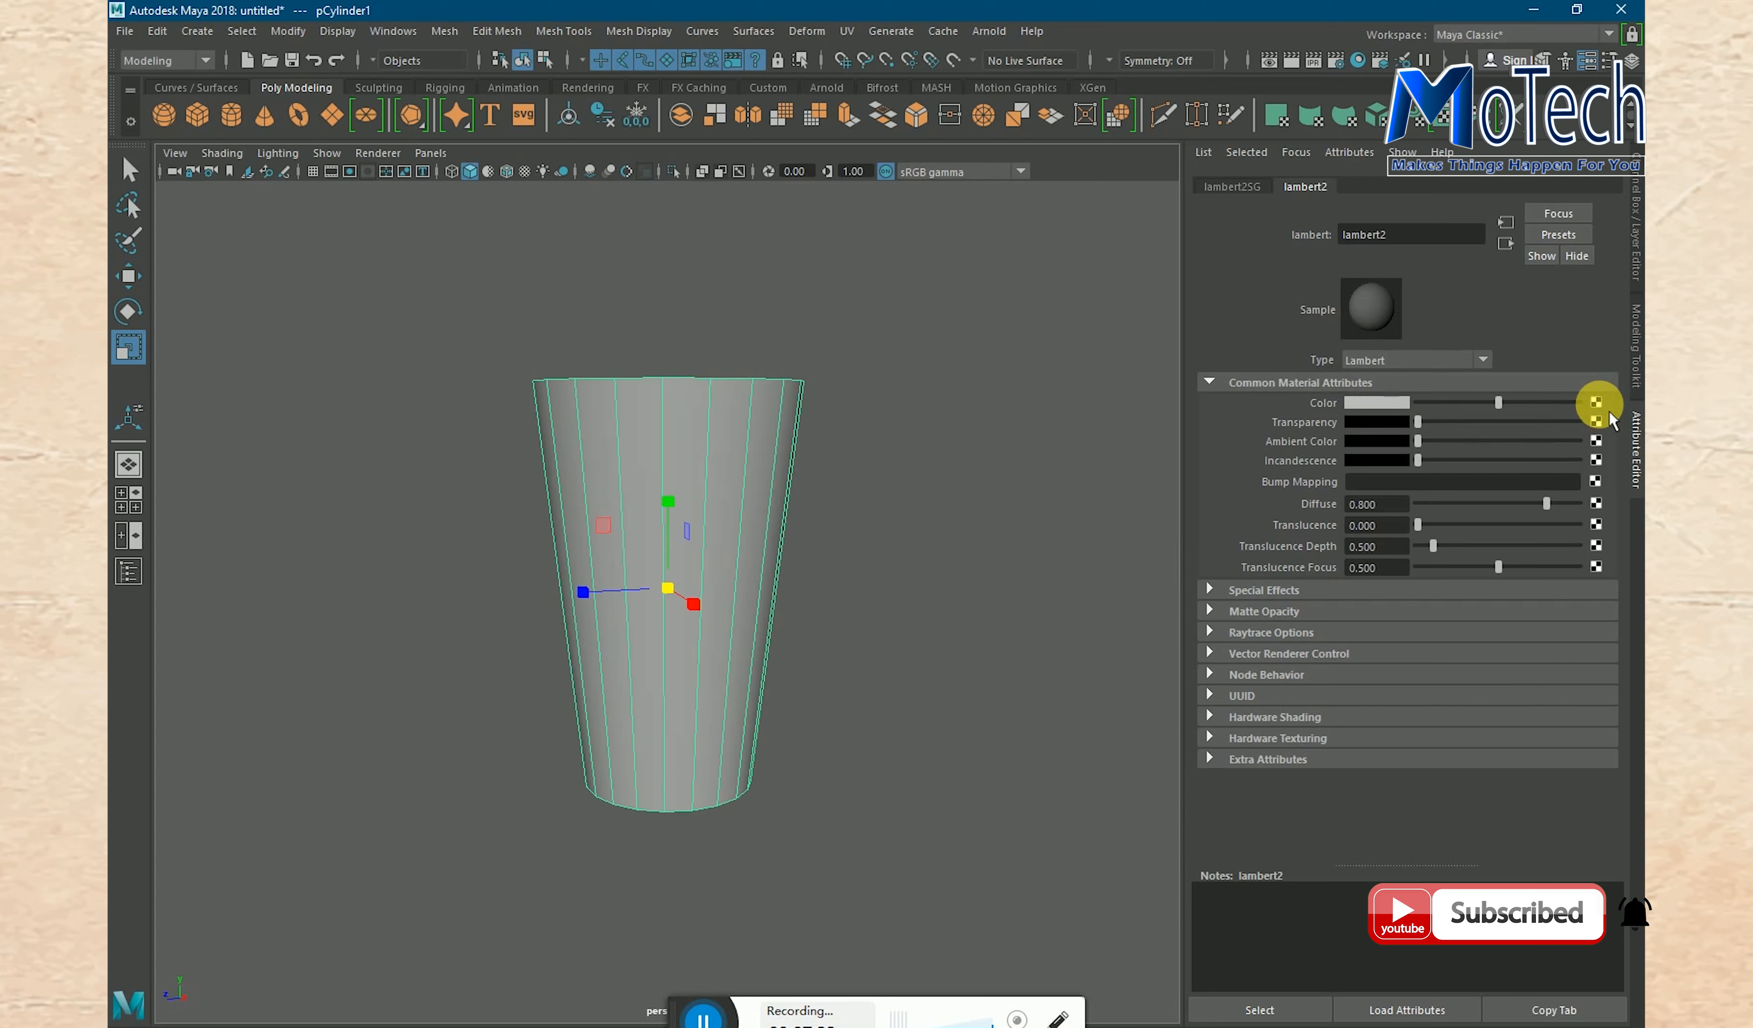
pyautogui.click(1598, 403)
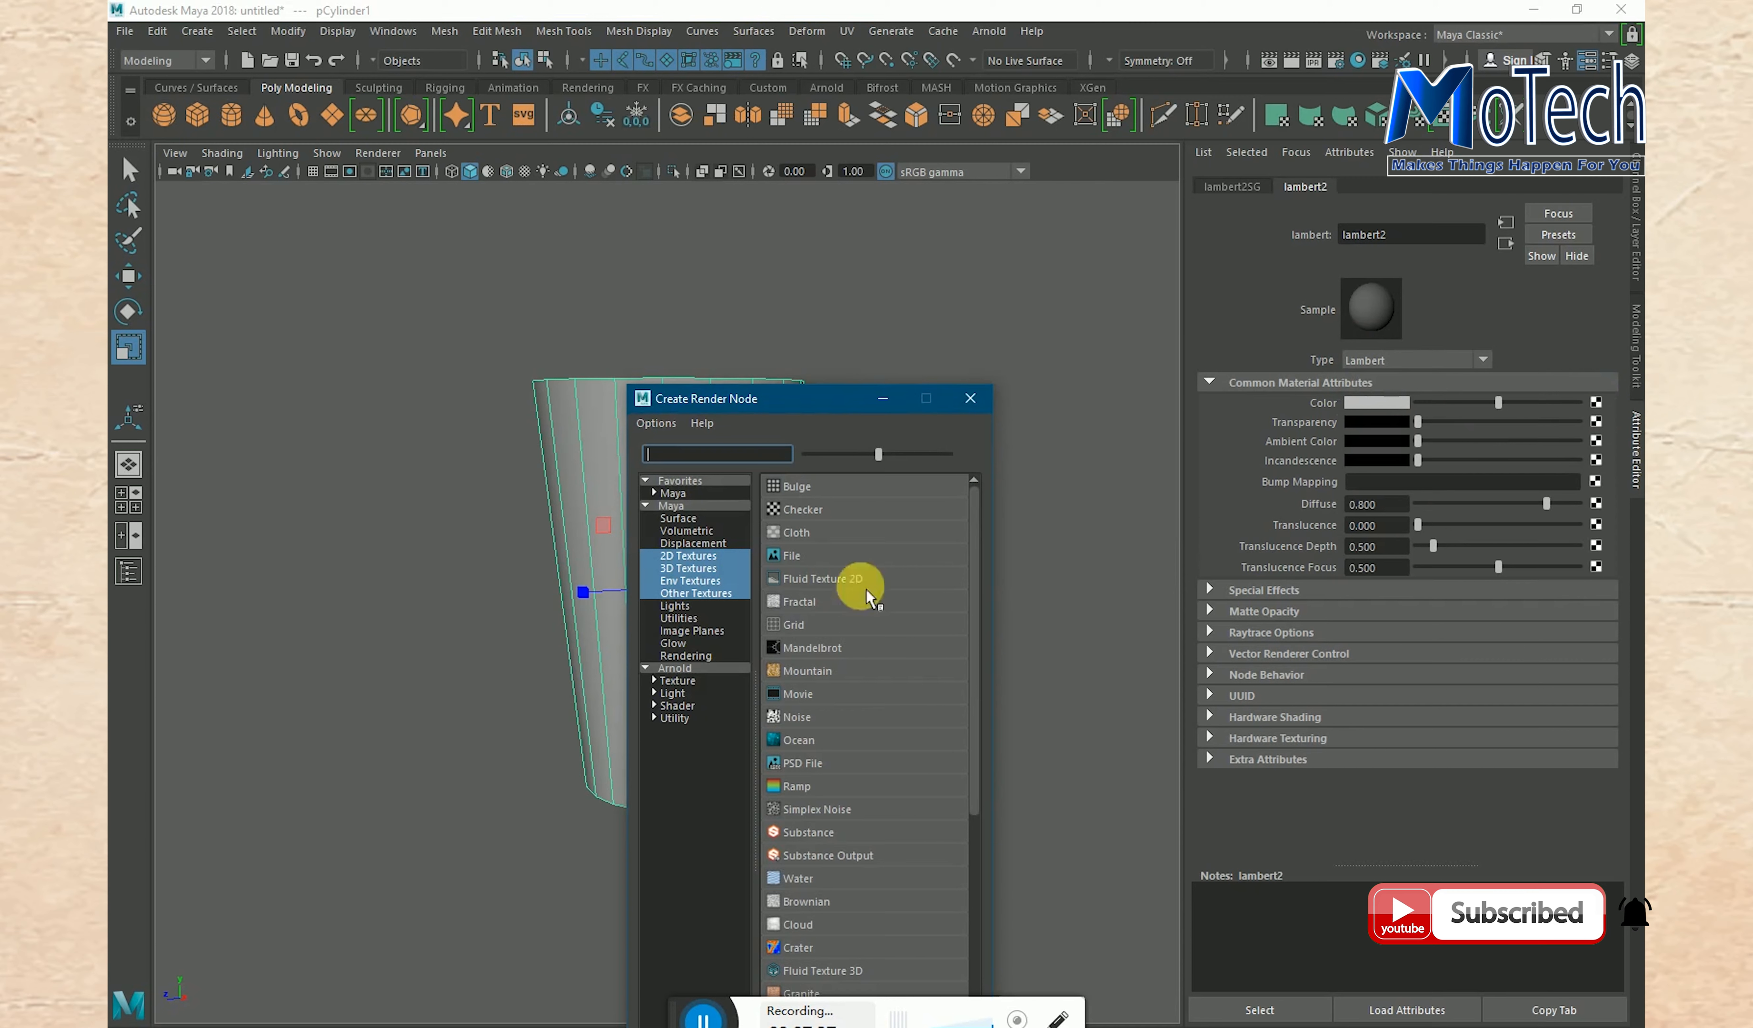
pyautogui.click(800, 560)
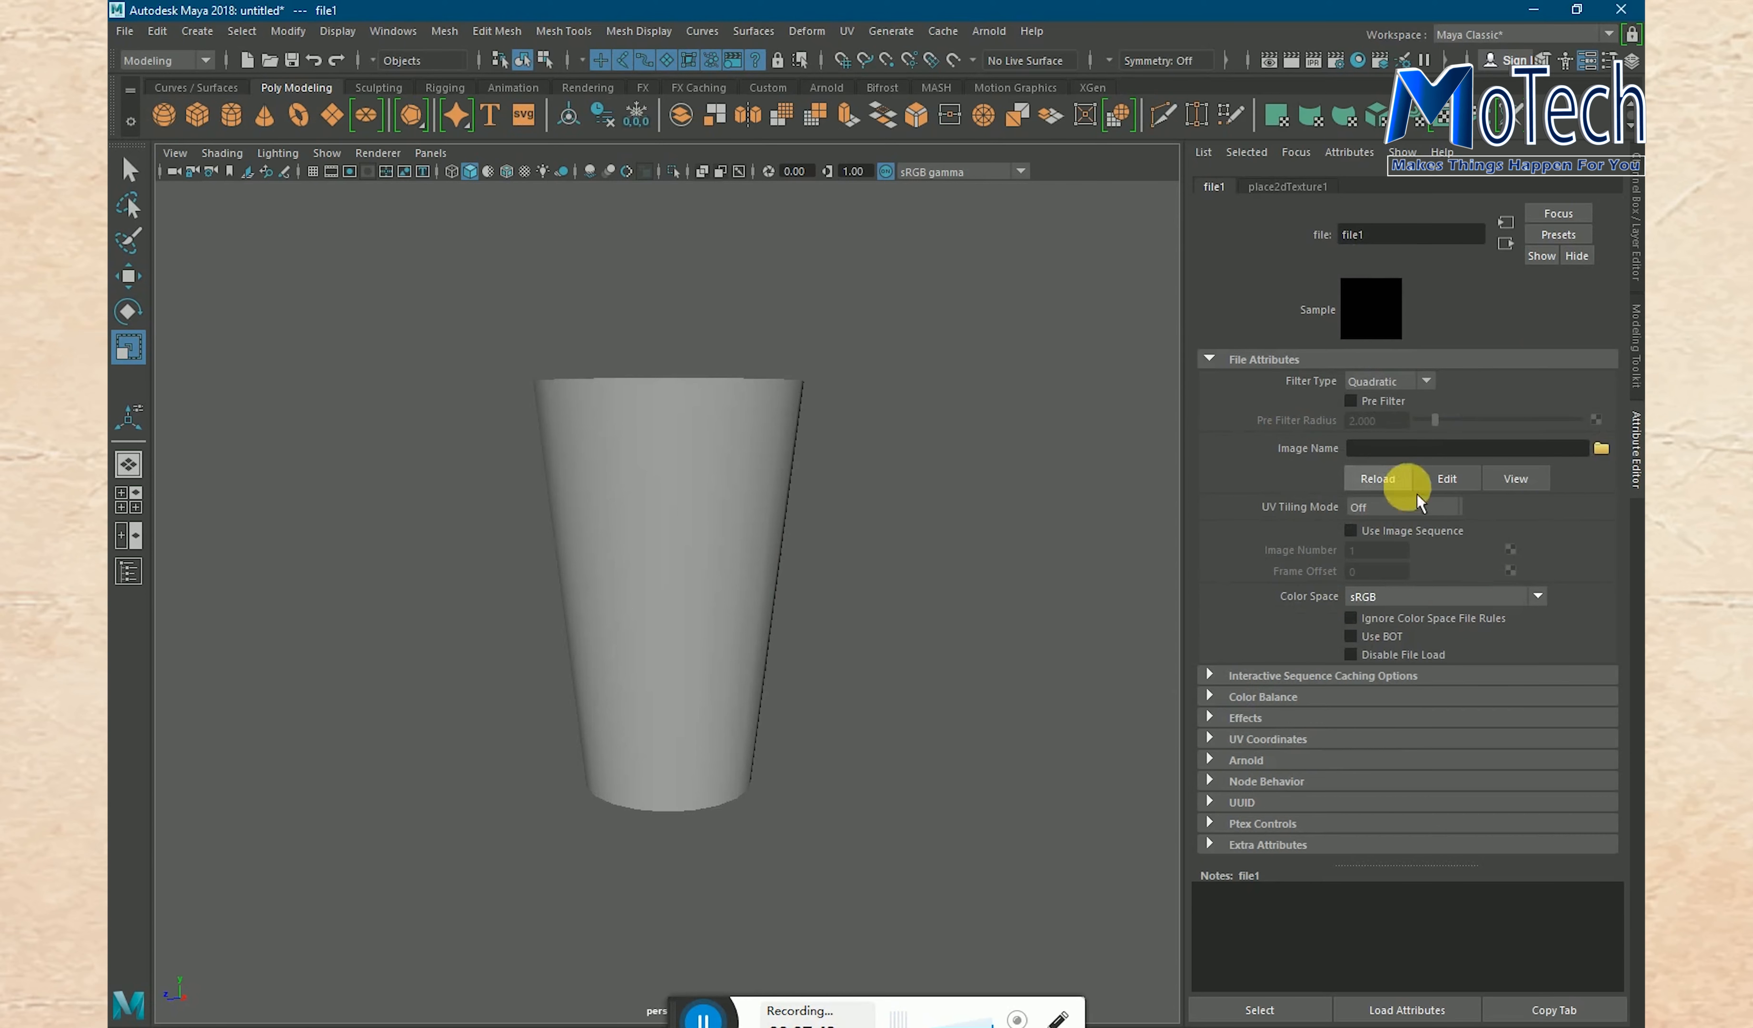
# - Load the image jande juice.jpg from the Download folder on the Desktop into the file texture
pyautogui.click(1604, 448)
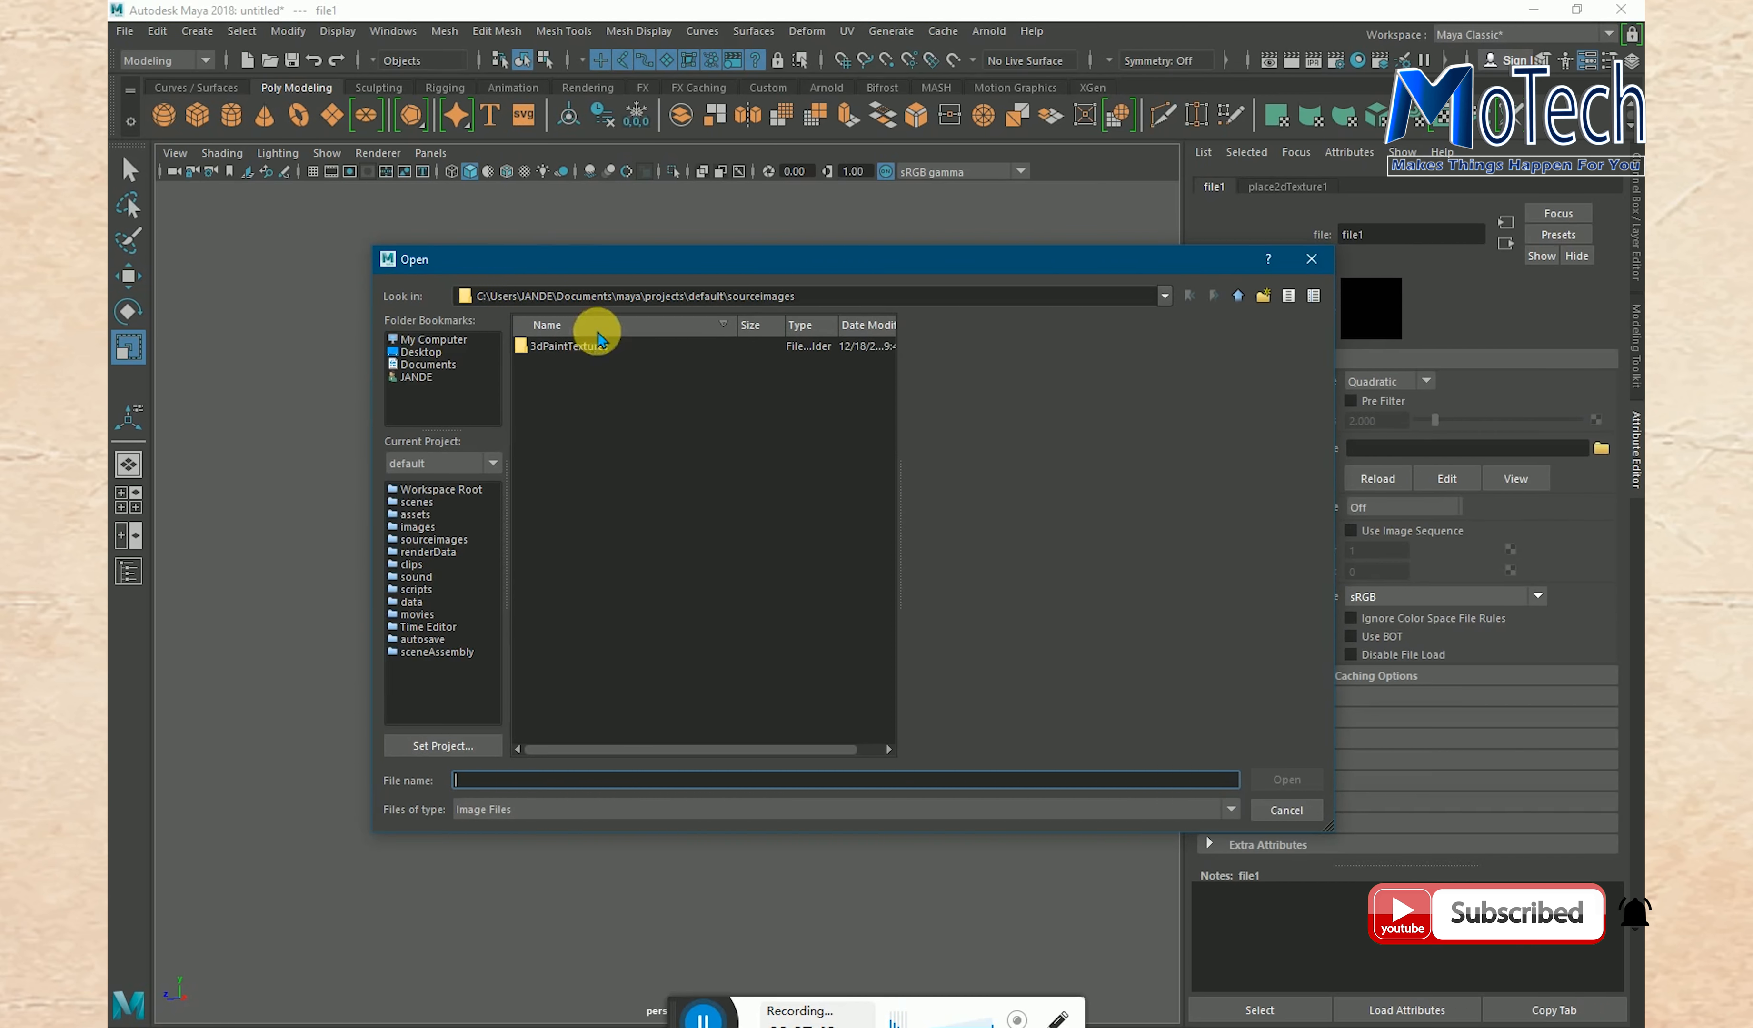
pyautogui.click(435, 355)
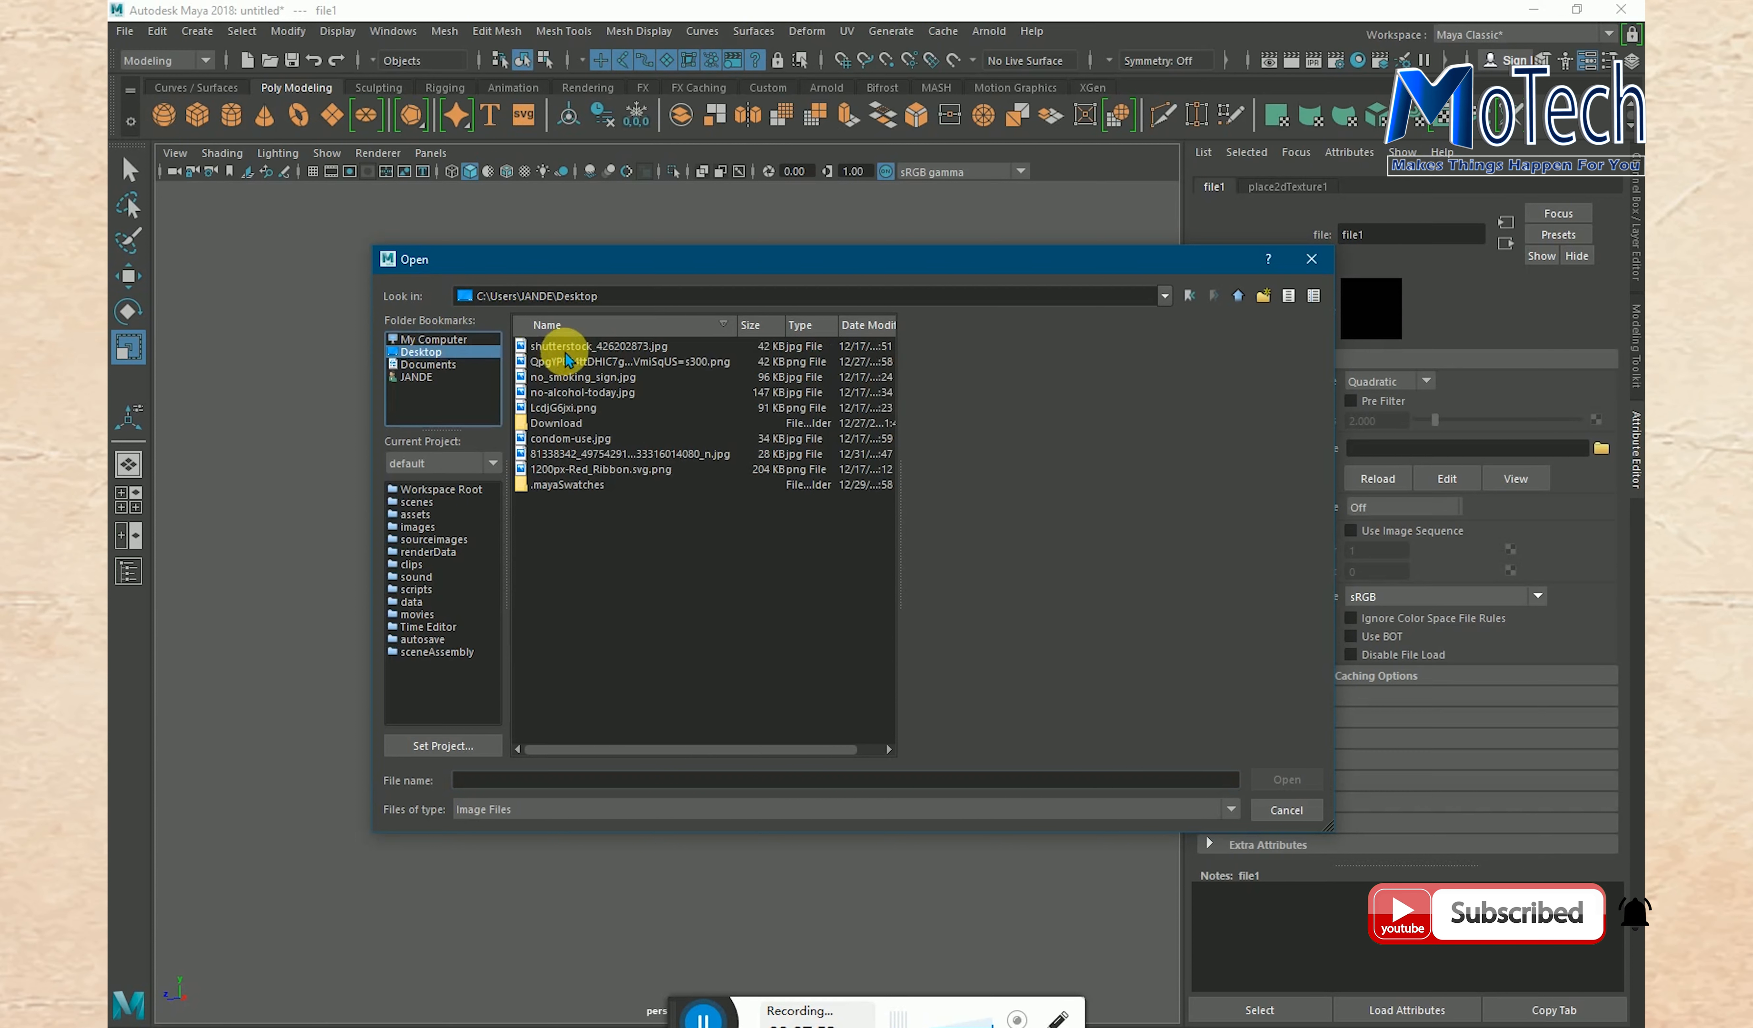
pyautogui.click(567, 408)
pyautogui.click(572, 472)
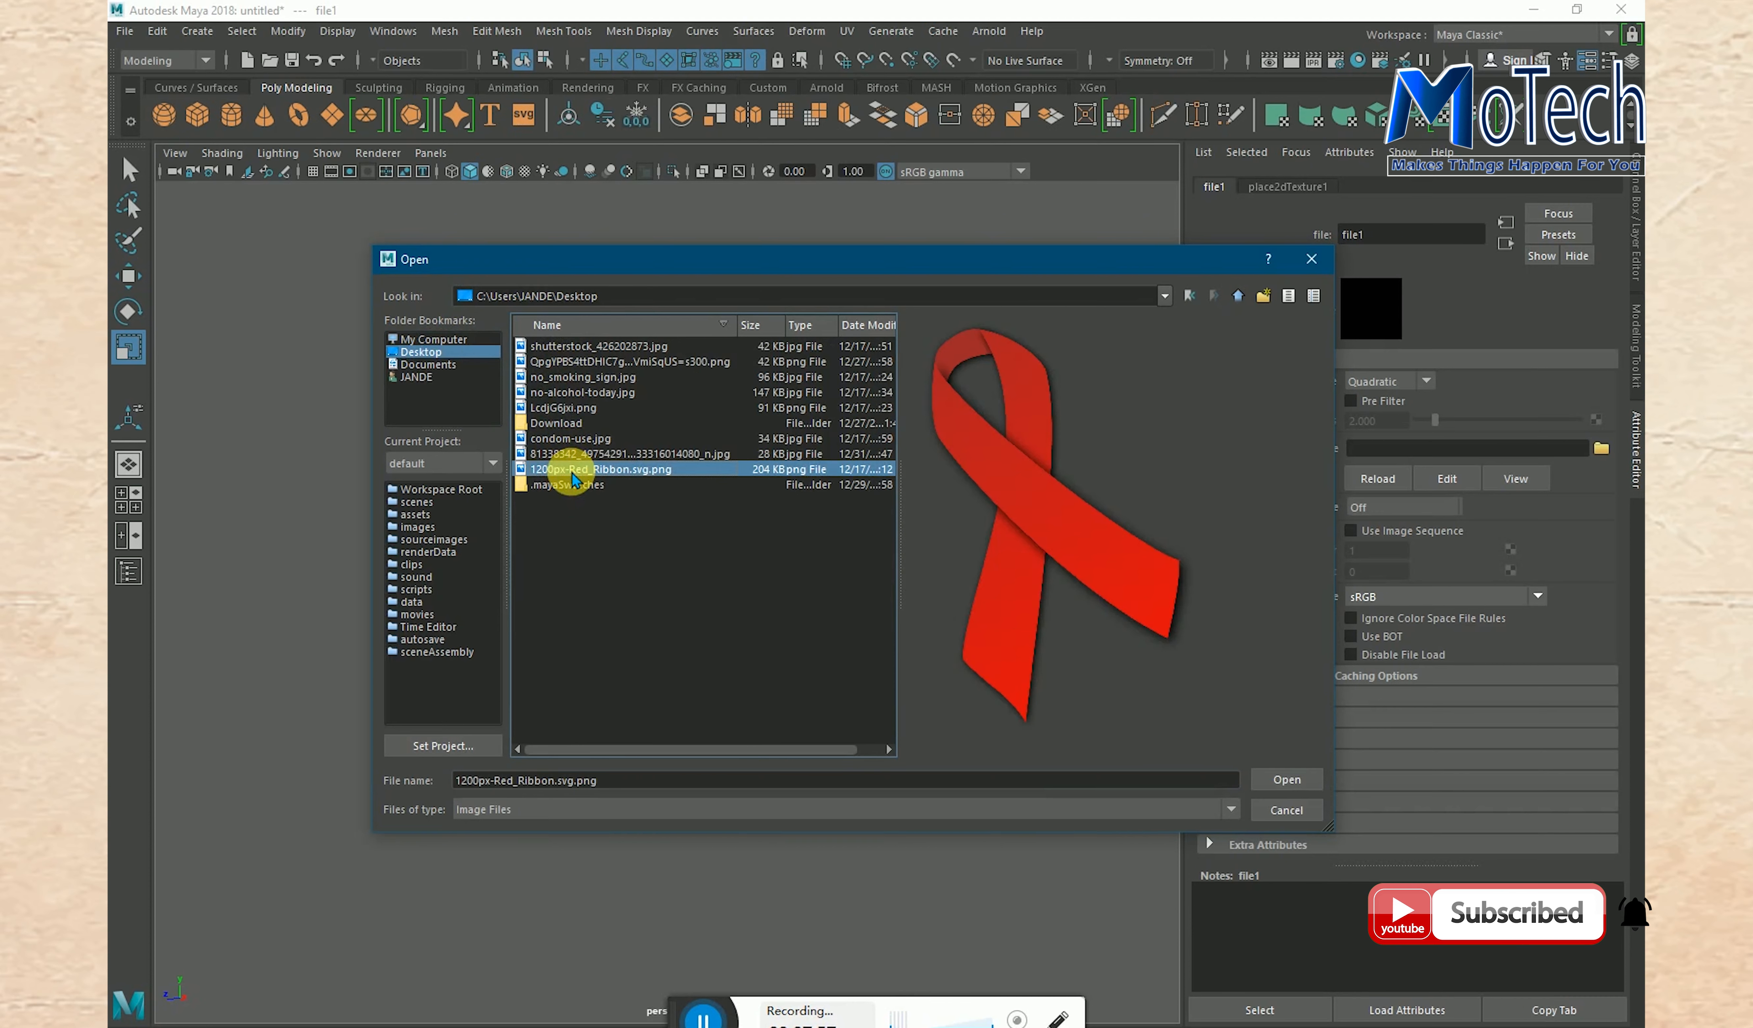
pyautogui.doubleClick(556, 423)
pyautogui.click(554, 346)
pyautogui.click(554, 362)
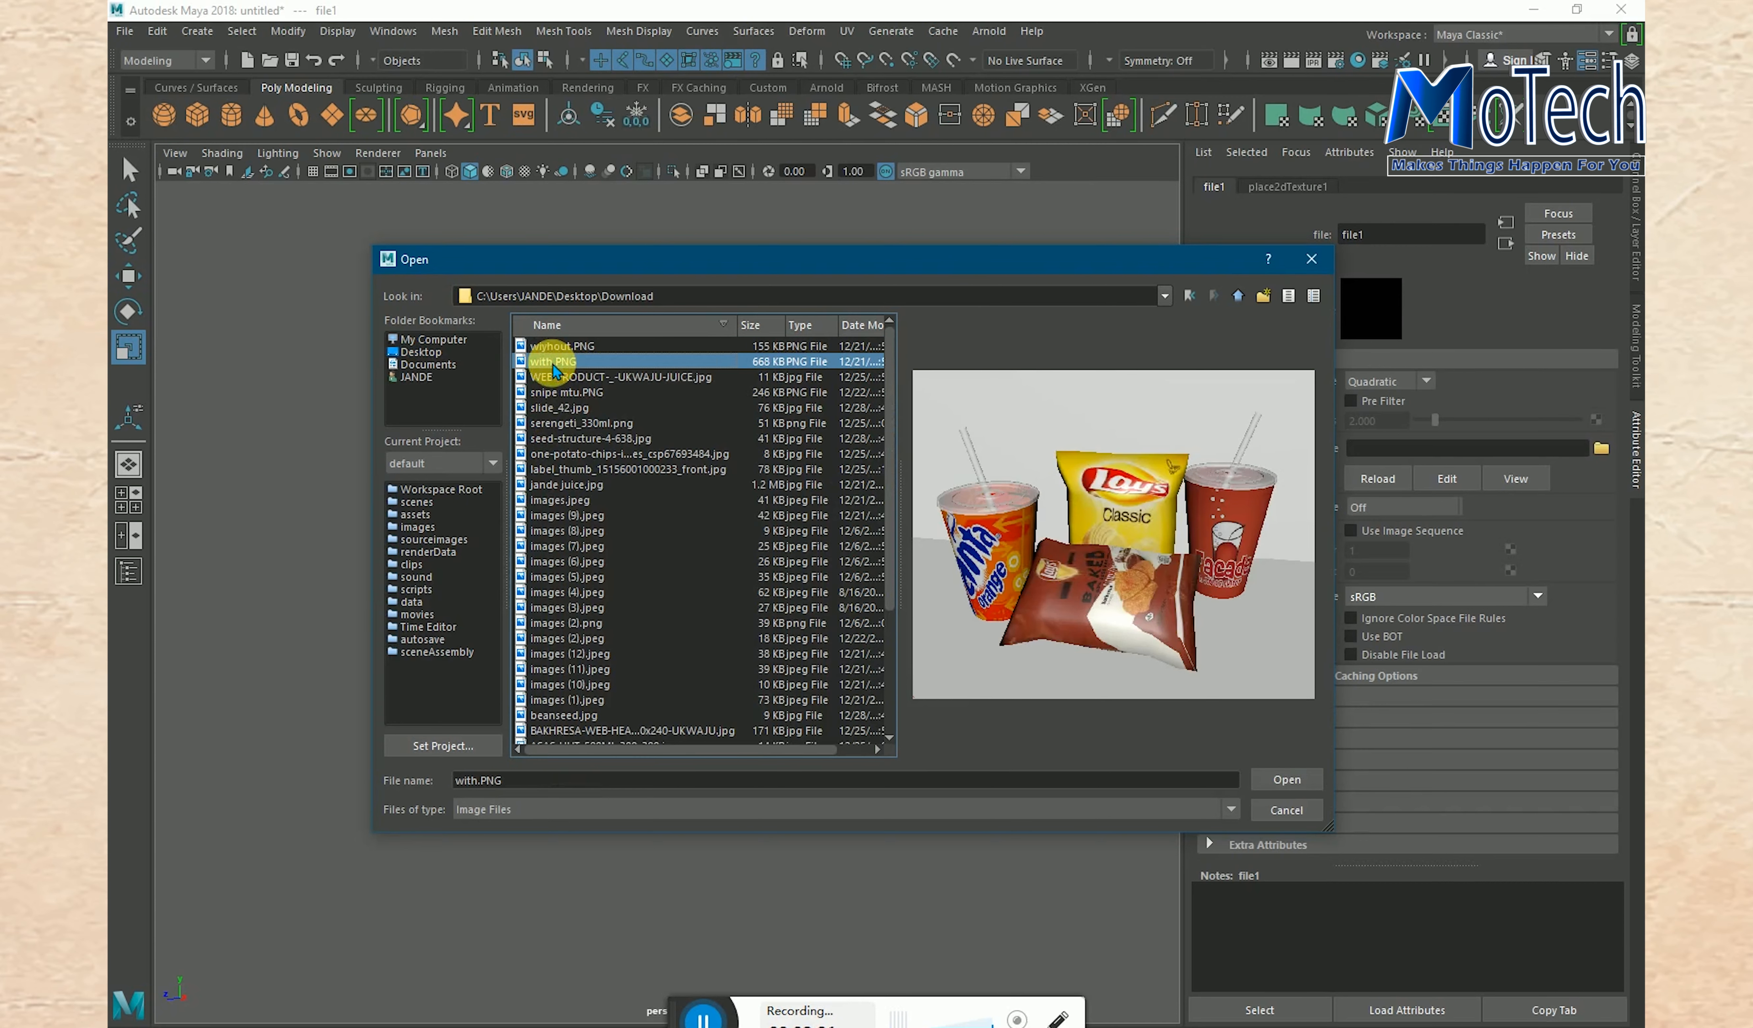
pyautogui.click(555, 378)
pyautogui.click(563, 394)
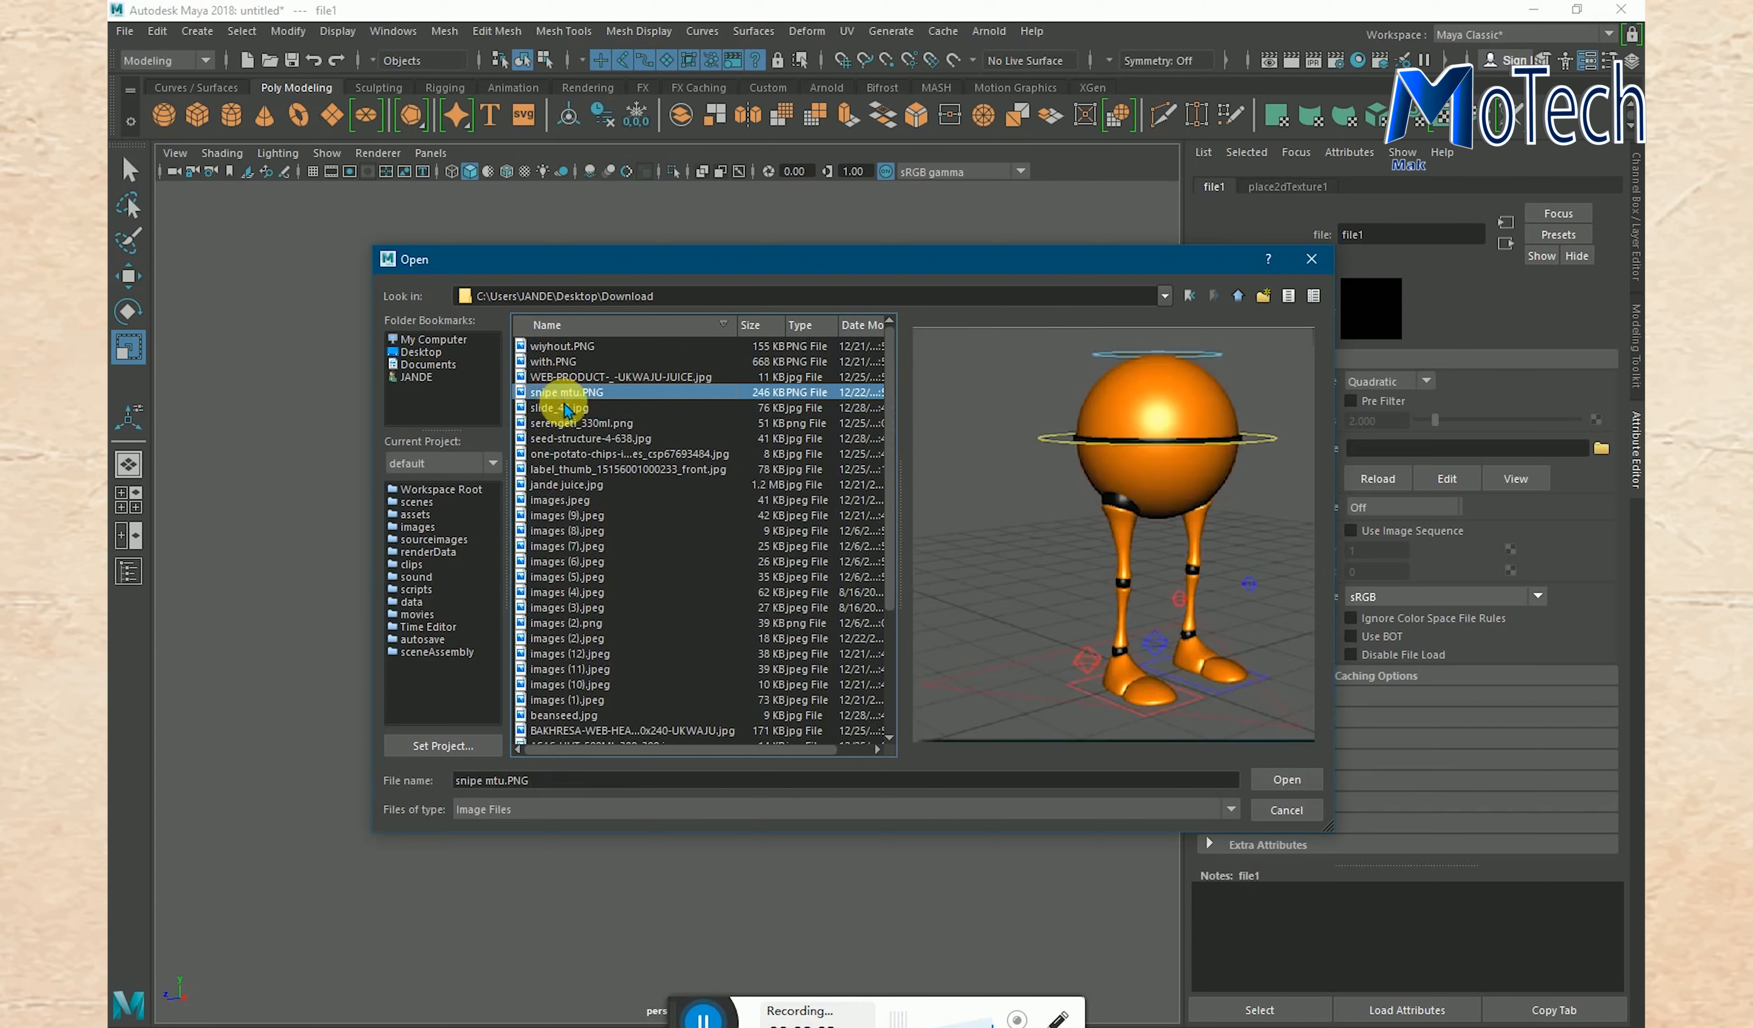
pyautogui.click(567, 410)
pyautogui.click(571, 425)
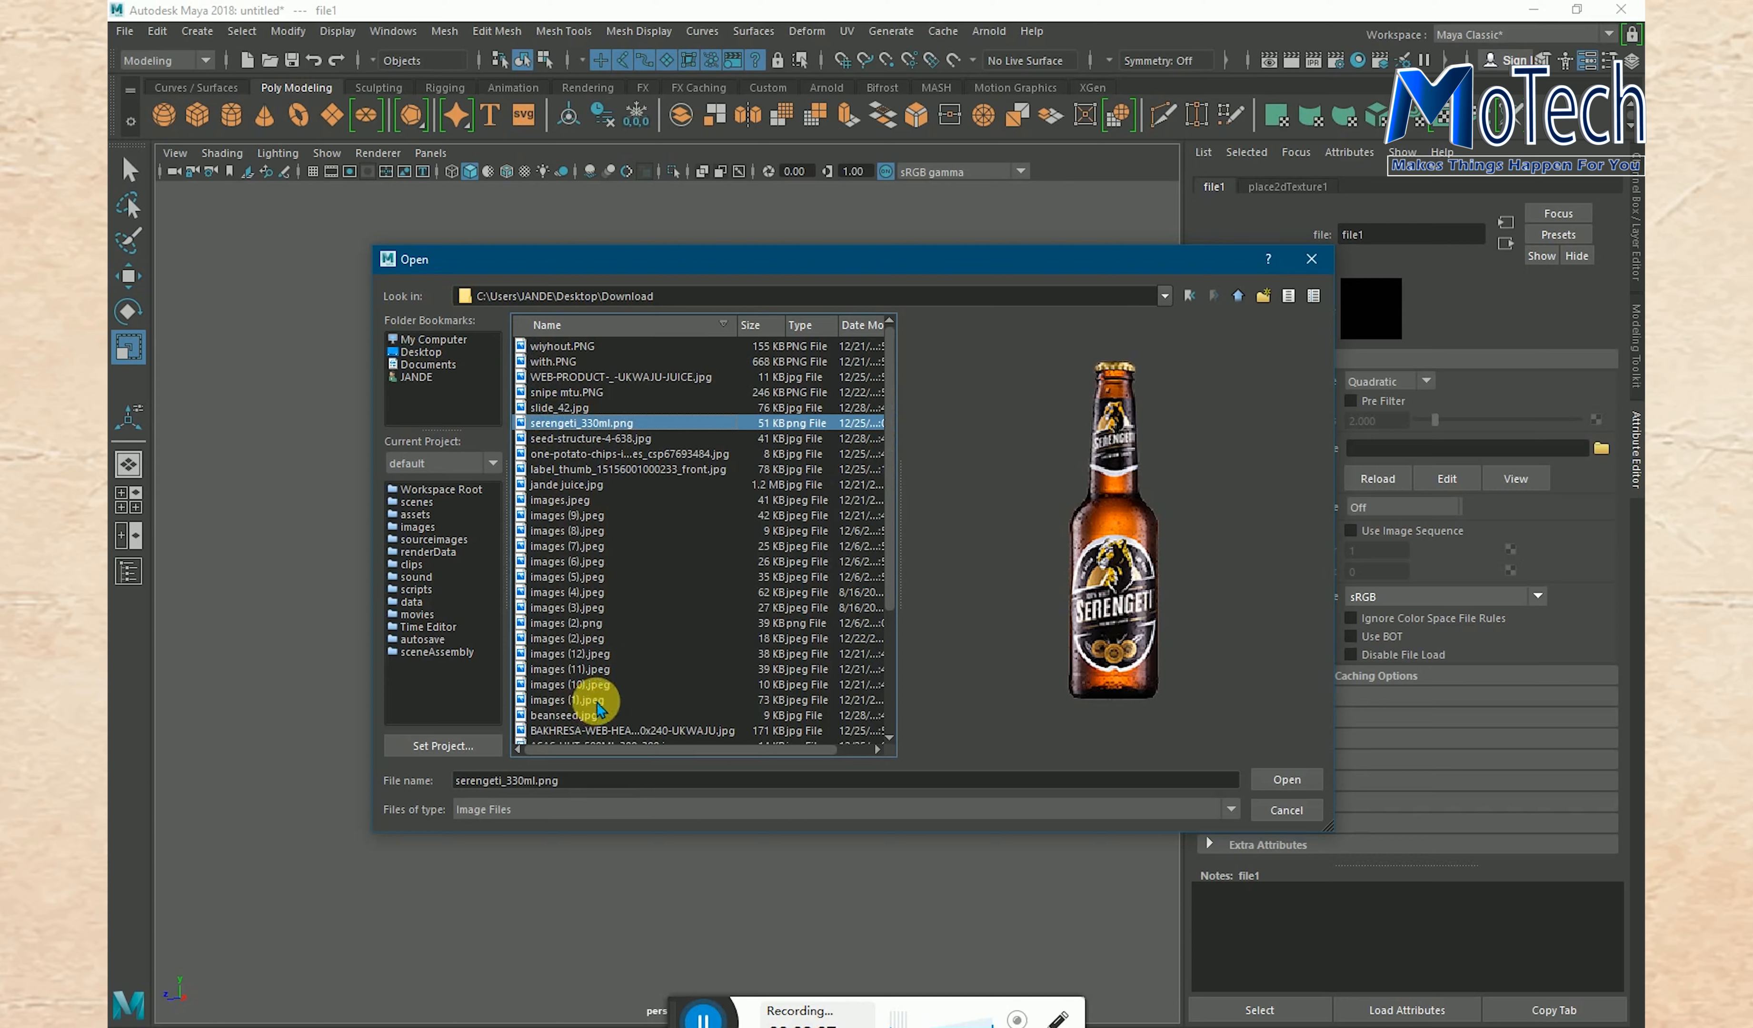
pyautogui.click(567, 484)
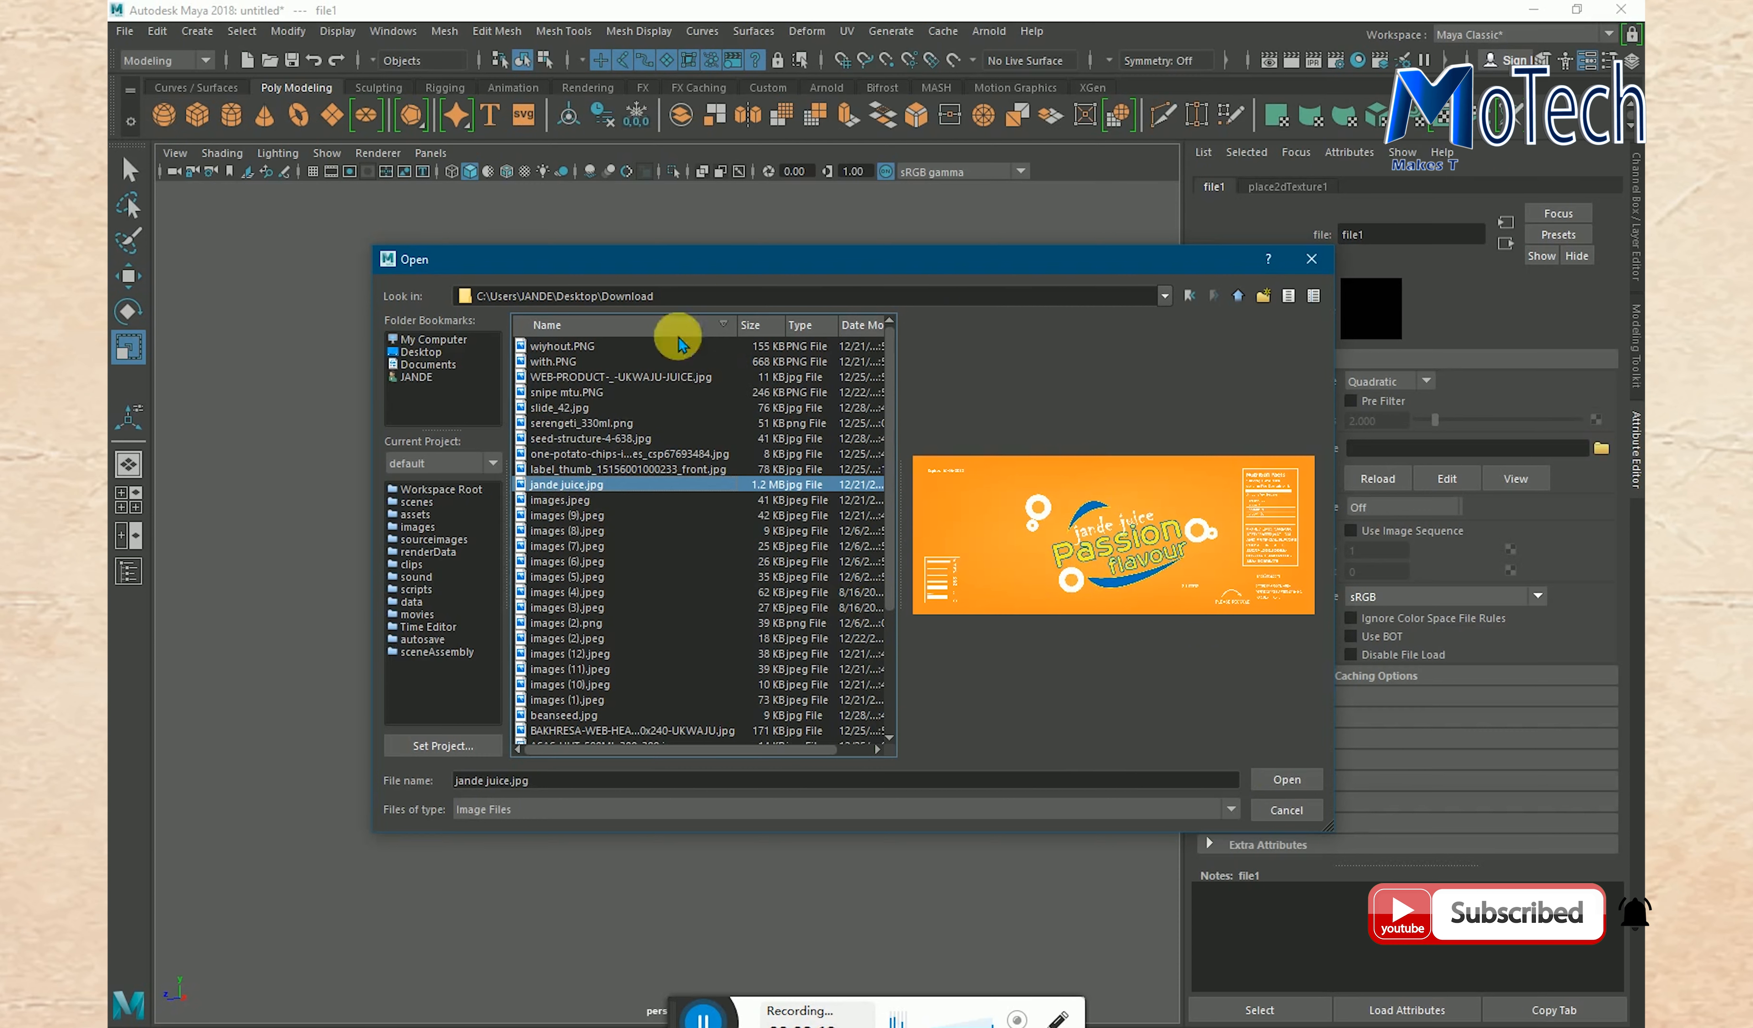
pyautogui.click(1288, 781)
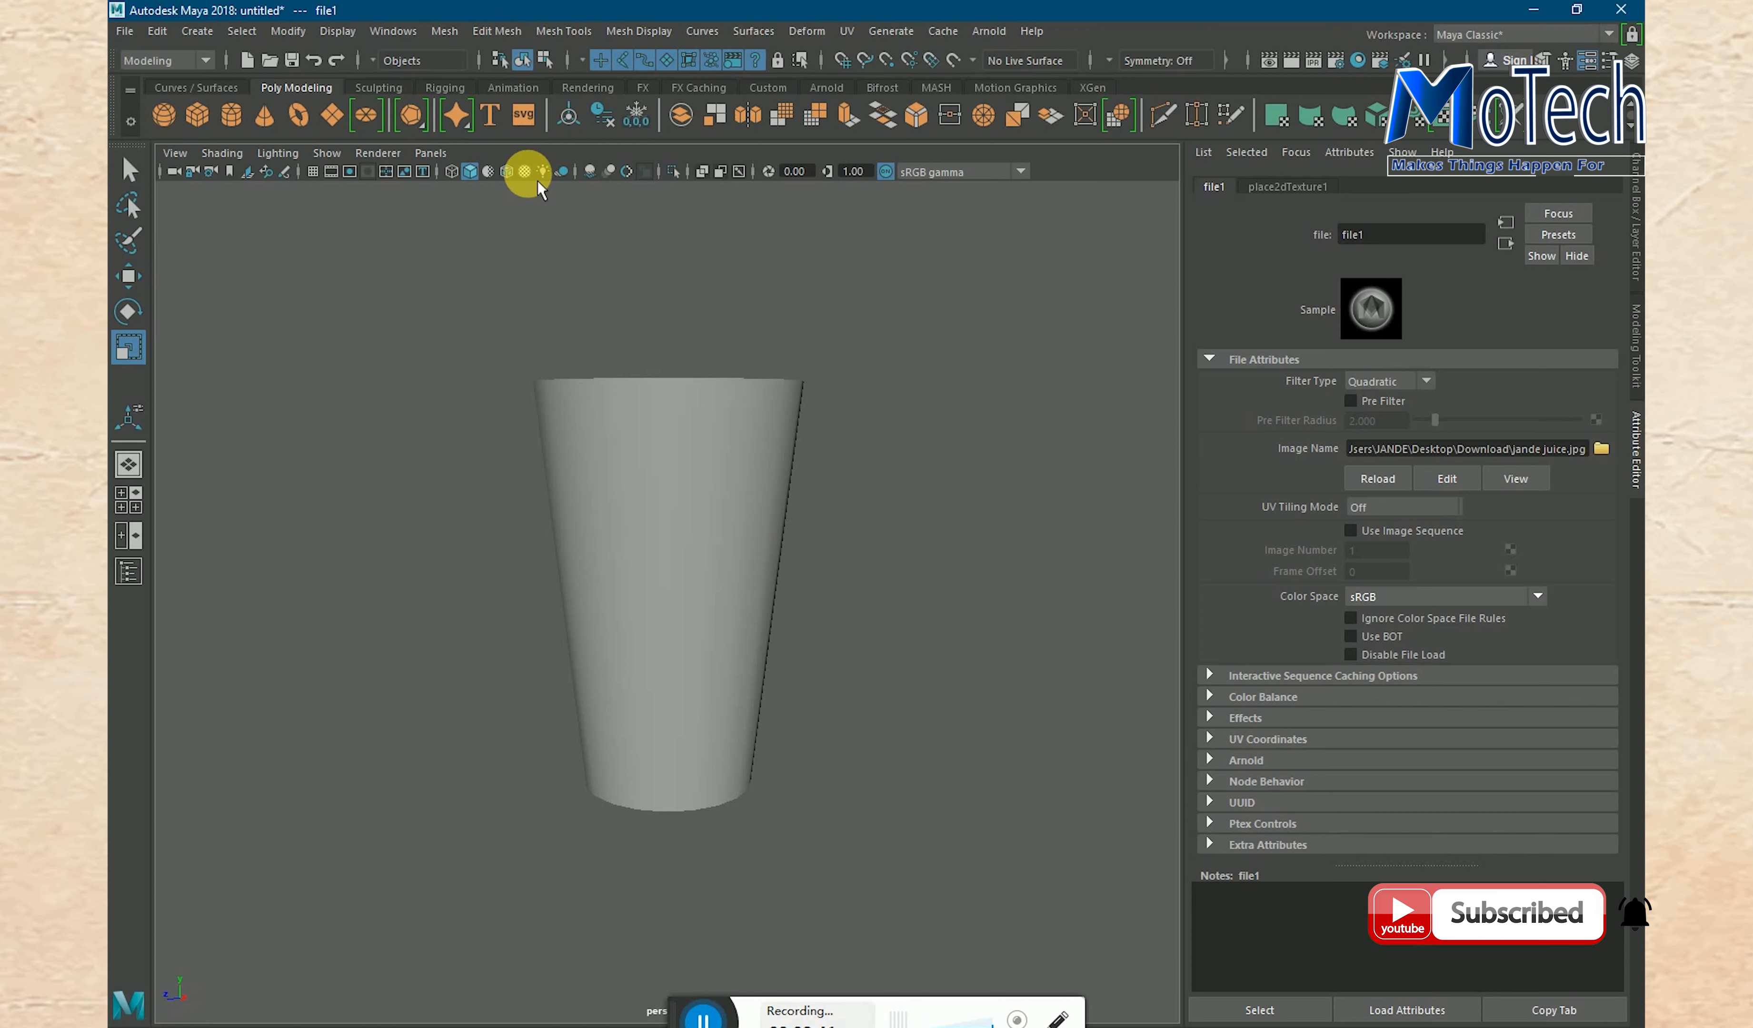
# - Turn on textured display in the viewport and inspect how the label image wraps around the glass
pyautogui.click(526, 172)
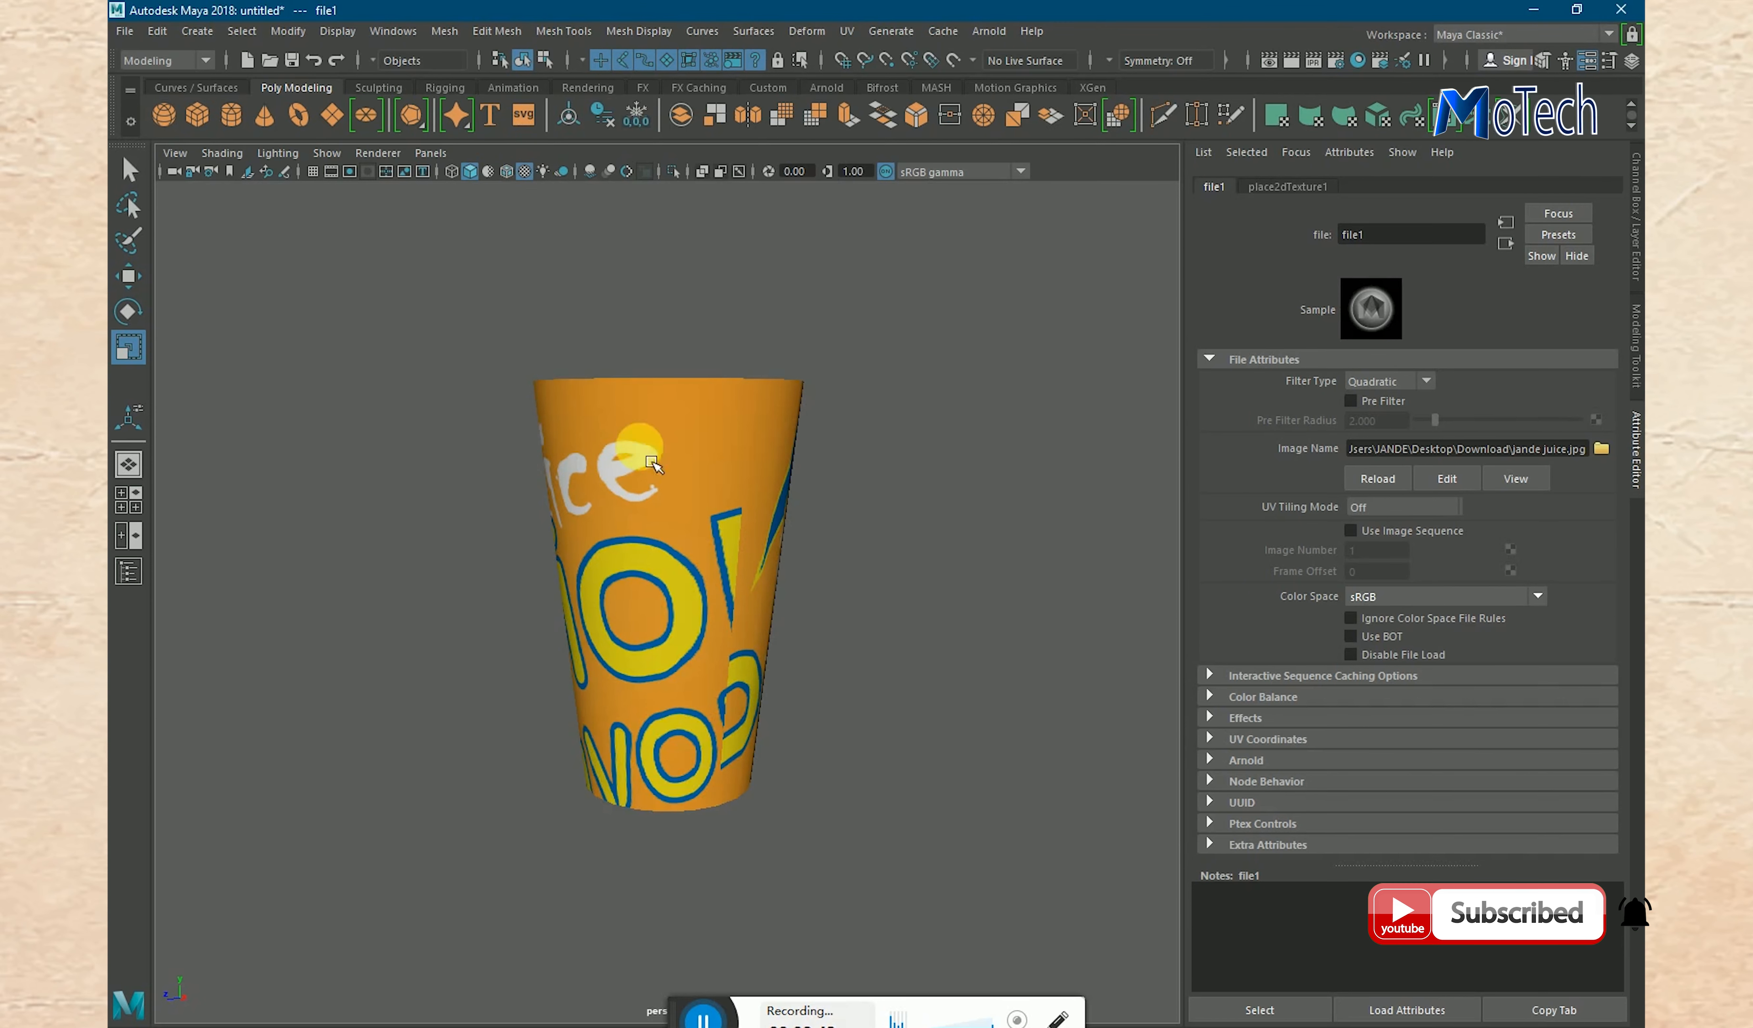
pyautogui.keyDown('alt'); pyautogui.moveTo(494, 541); pyautogui.dragTo(817, 507); pyautogui.keyUp('alt')
pyautogui.keyDown('alt'); pyautogui.moveTo(497, 544); pyautogui.dragTo(720, 583); pyautogui.keyUp('alt')
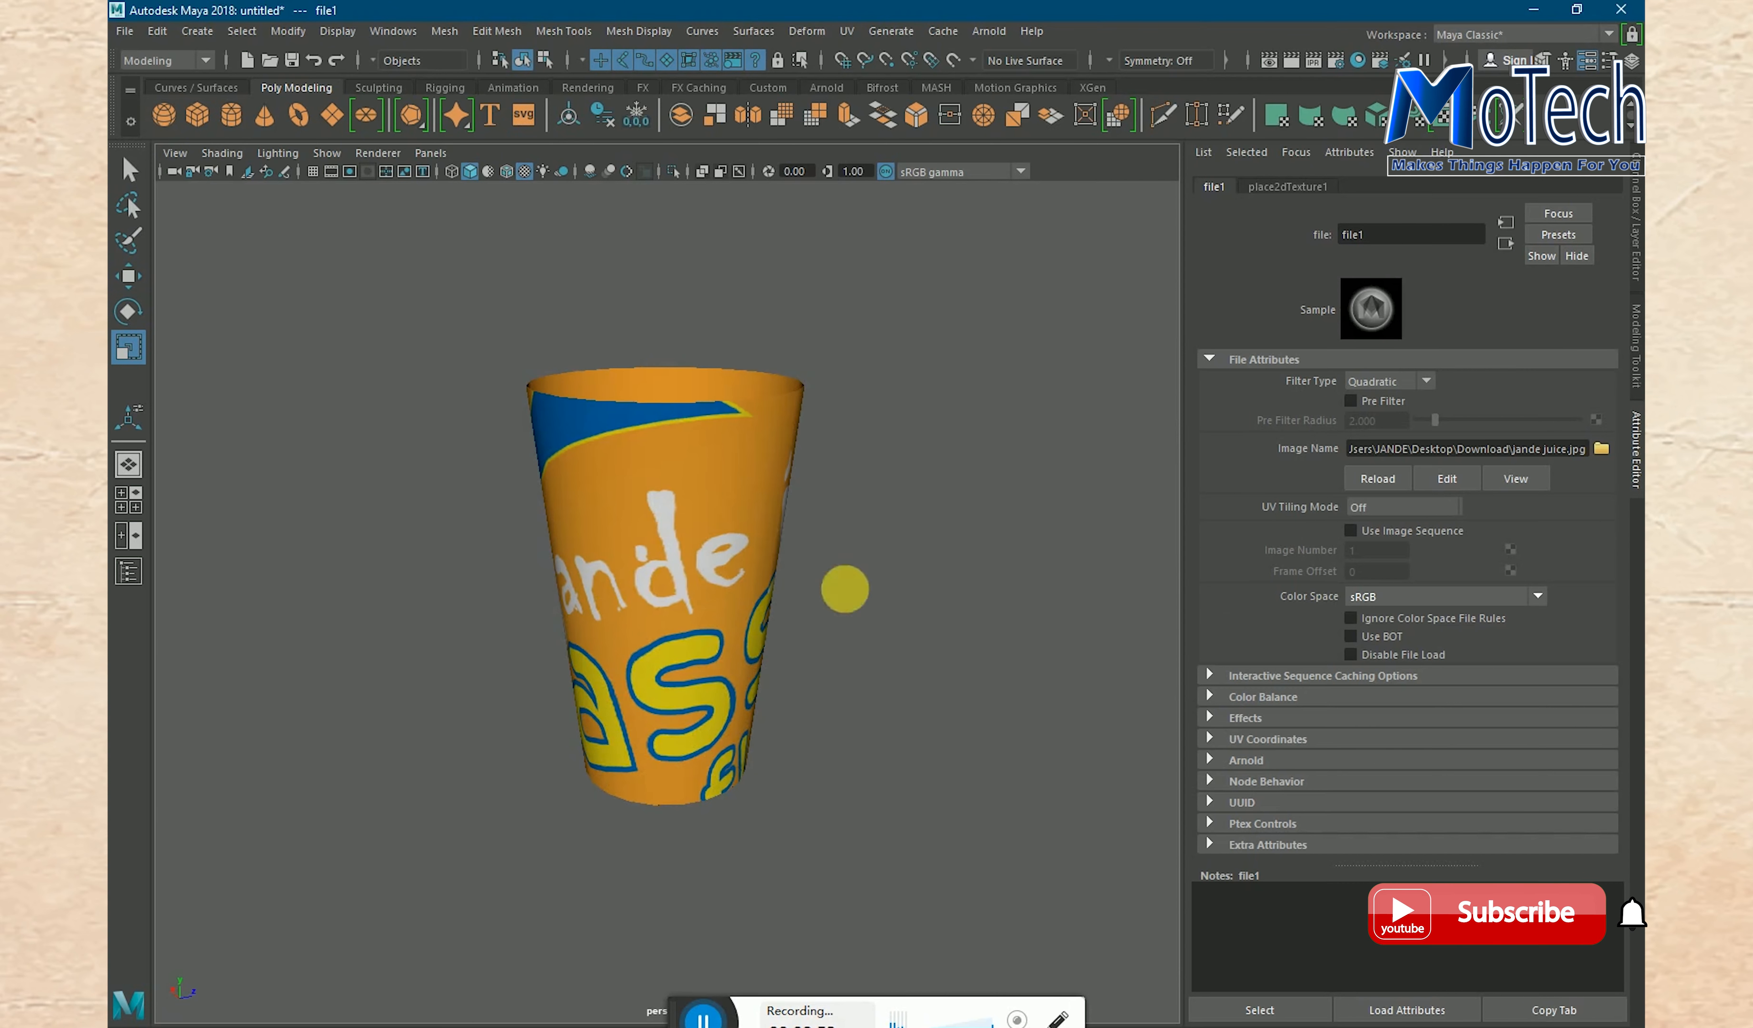
pyautogui.keyDown('alt'); pyautogui.moveTo(844, 589); pyautogui.dragTo(703, 593); pyautogui.keyUp('alt')
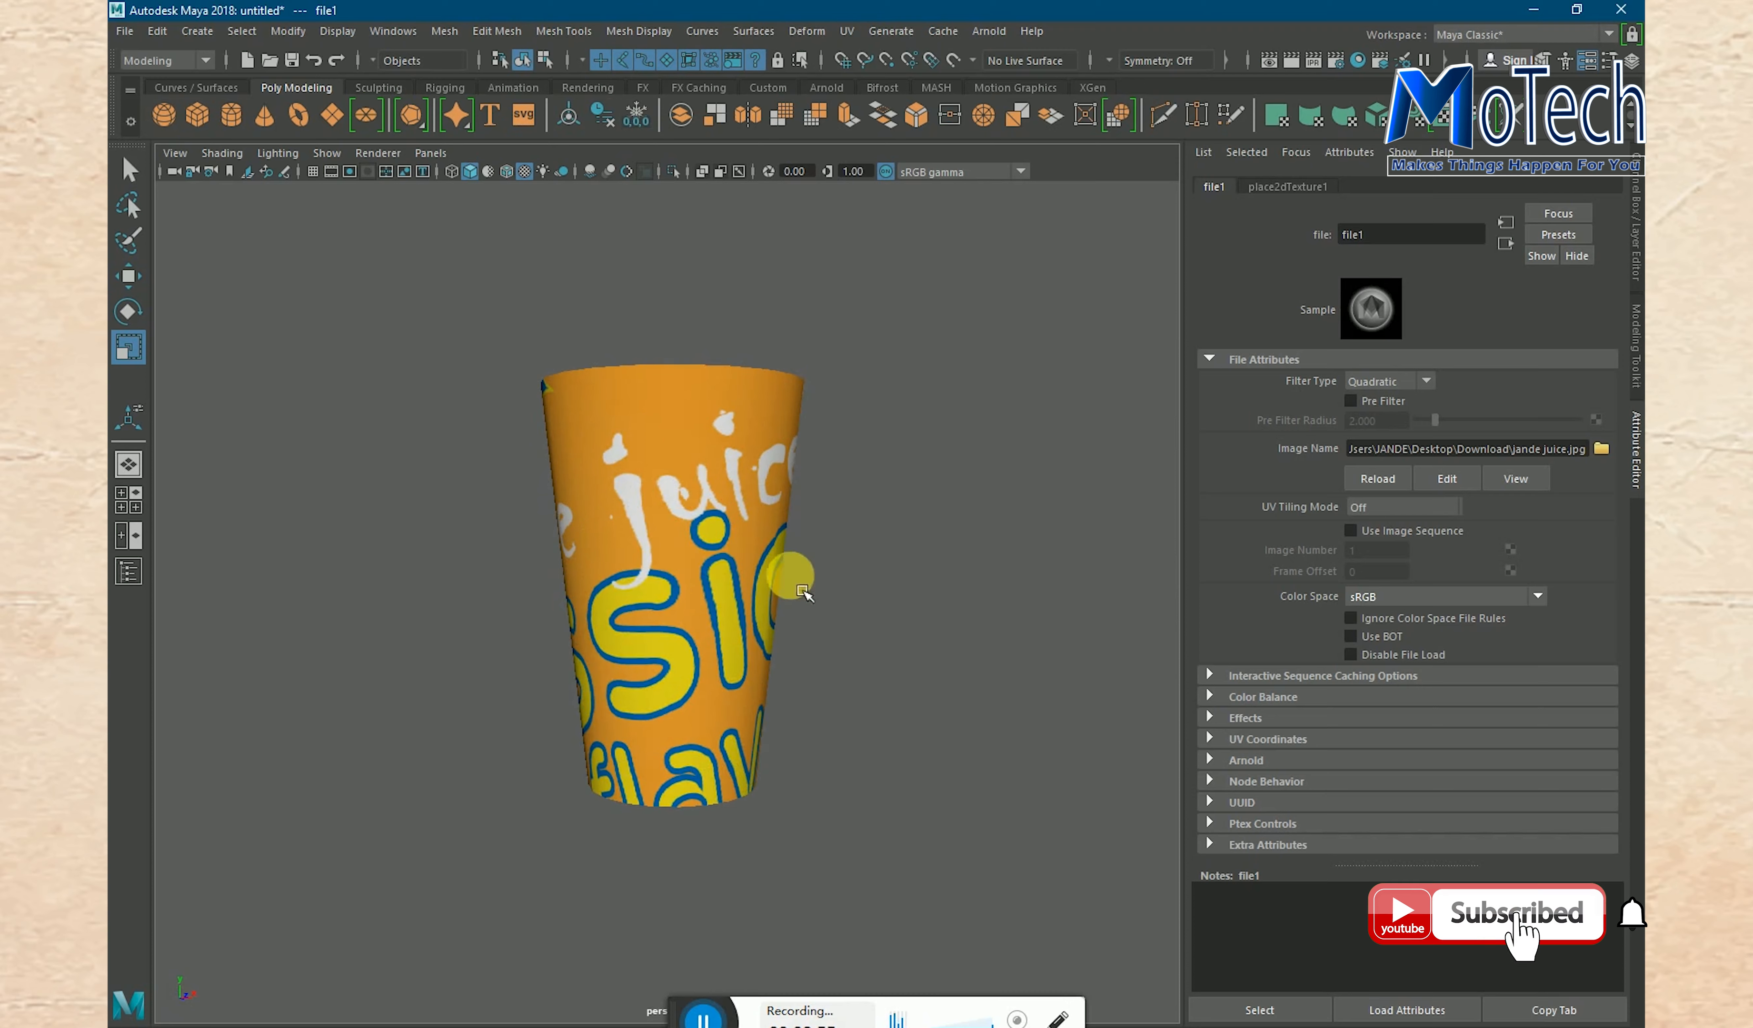
# - Apply a cylindrical UV projection to the whole glass and check the label from several sides
pyautogui.click(675, 495)
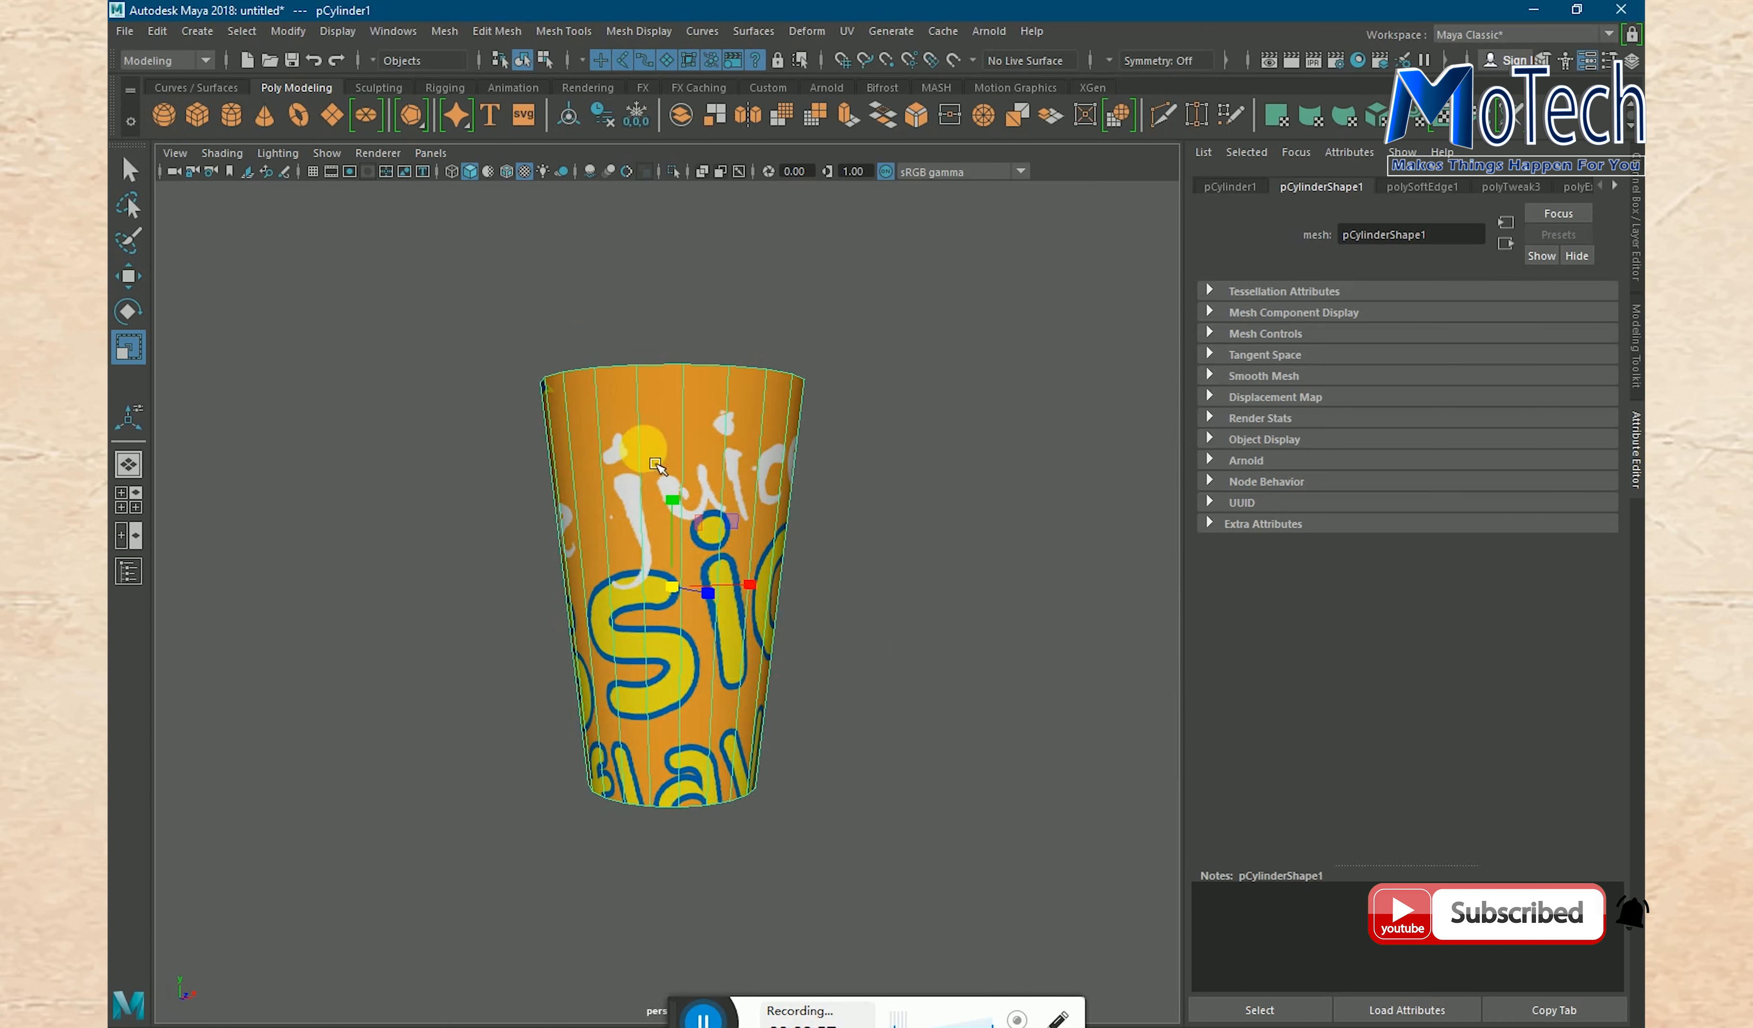
pyautogui.keyDown('alt'); pyautogui.moveTo(834, 575); pyautogui.dragTo(833, 654); pyautogui.keyUp('alt')
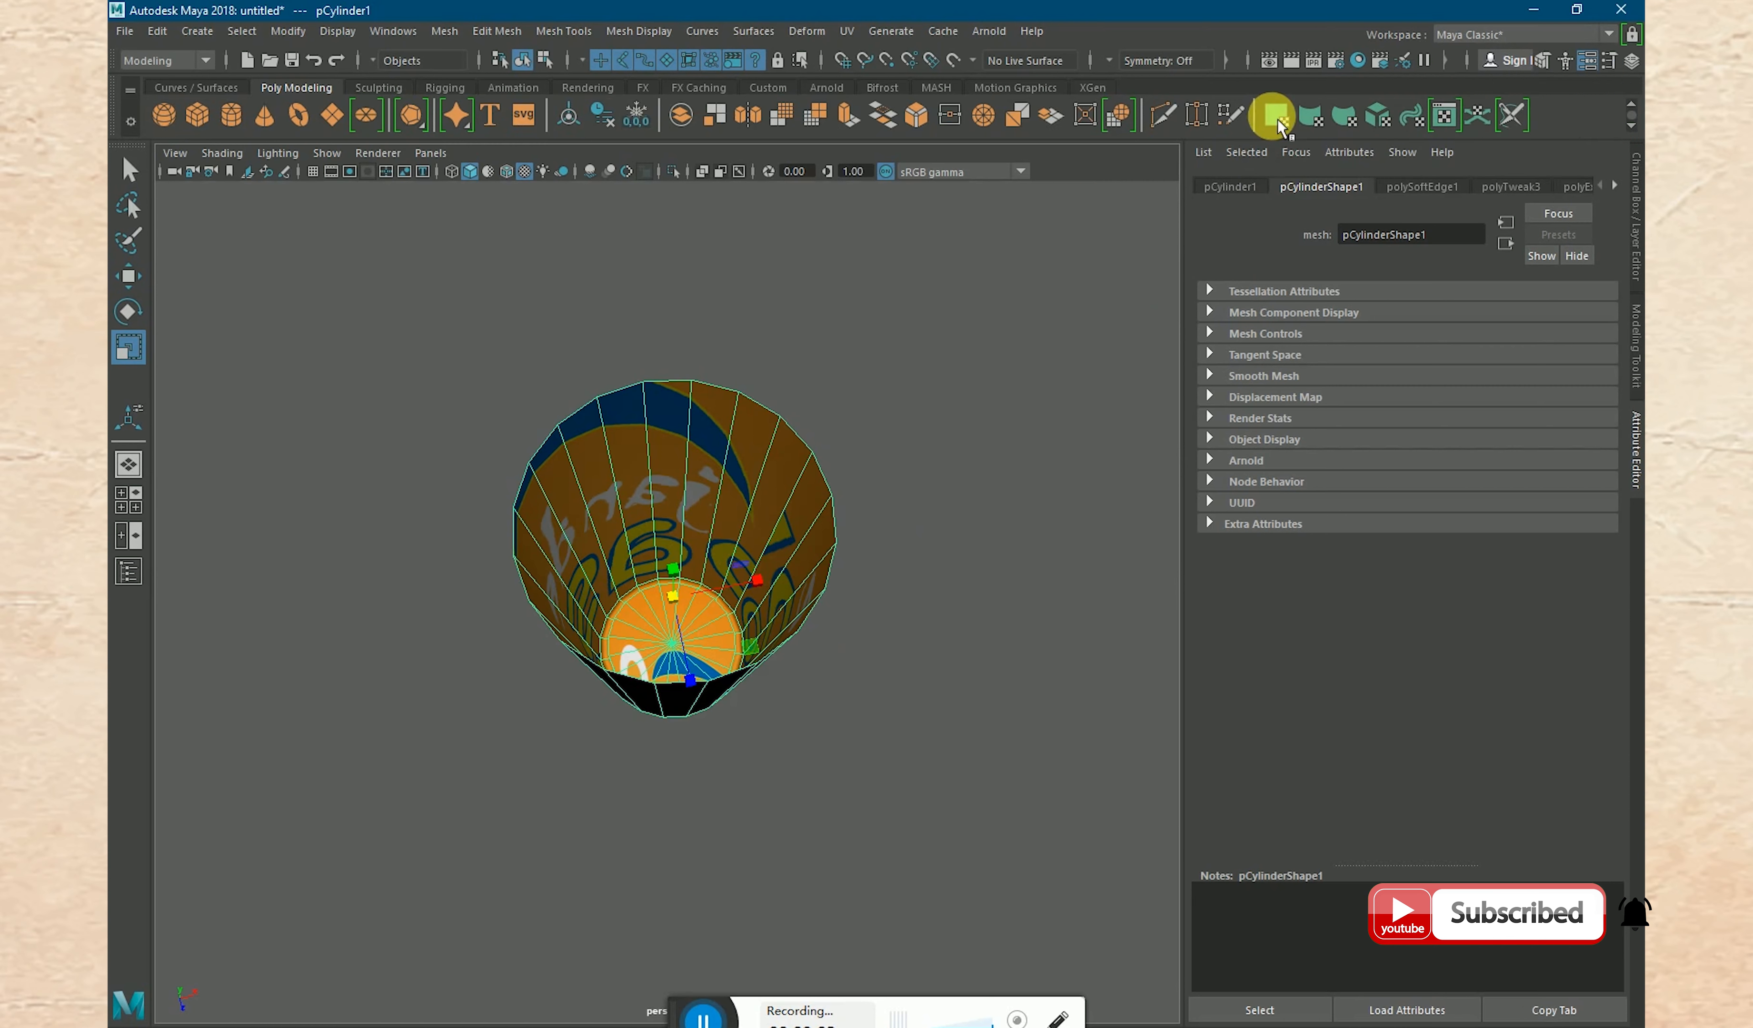
pyautogui.click(1312, 119)
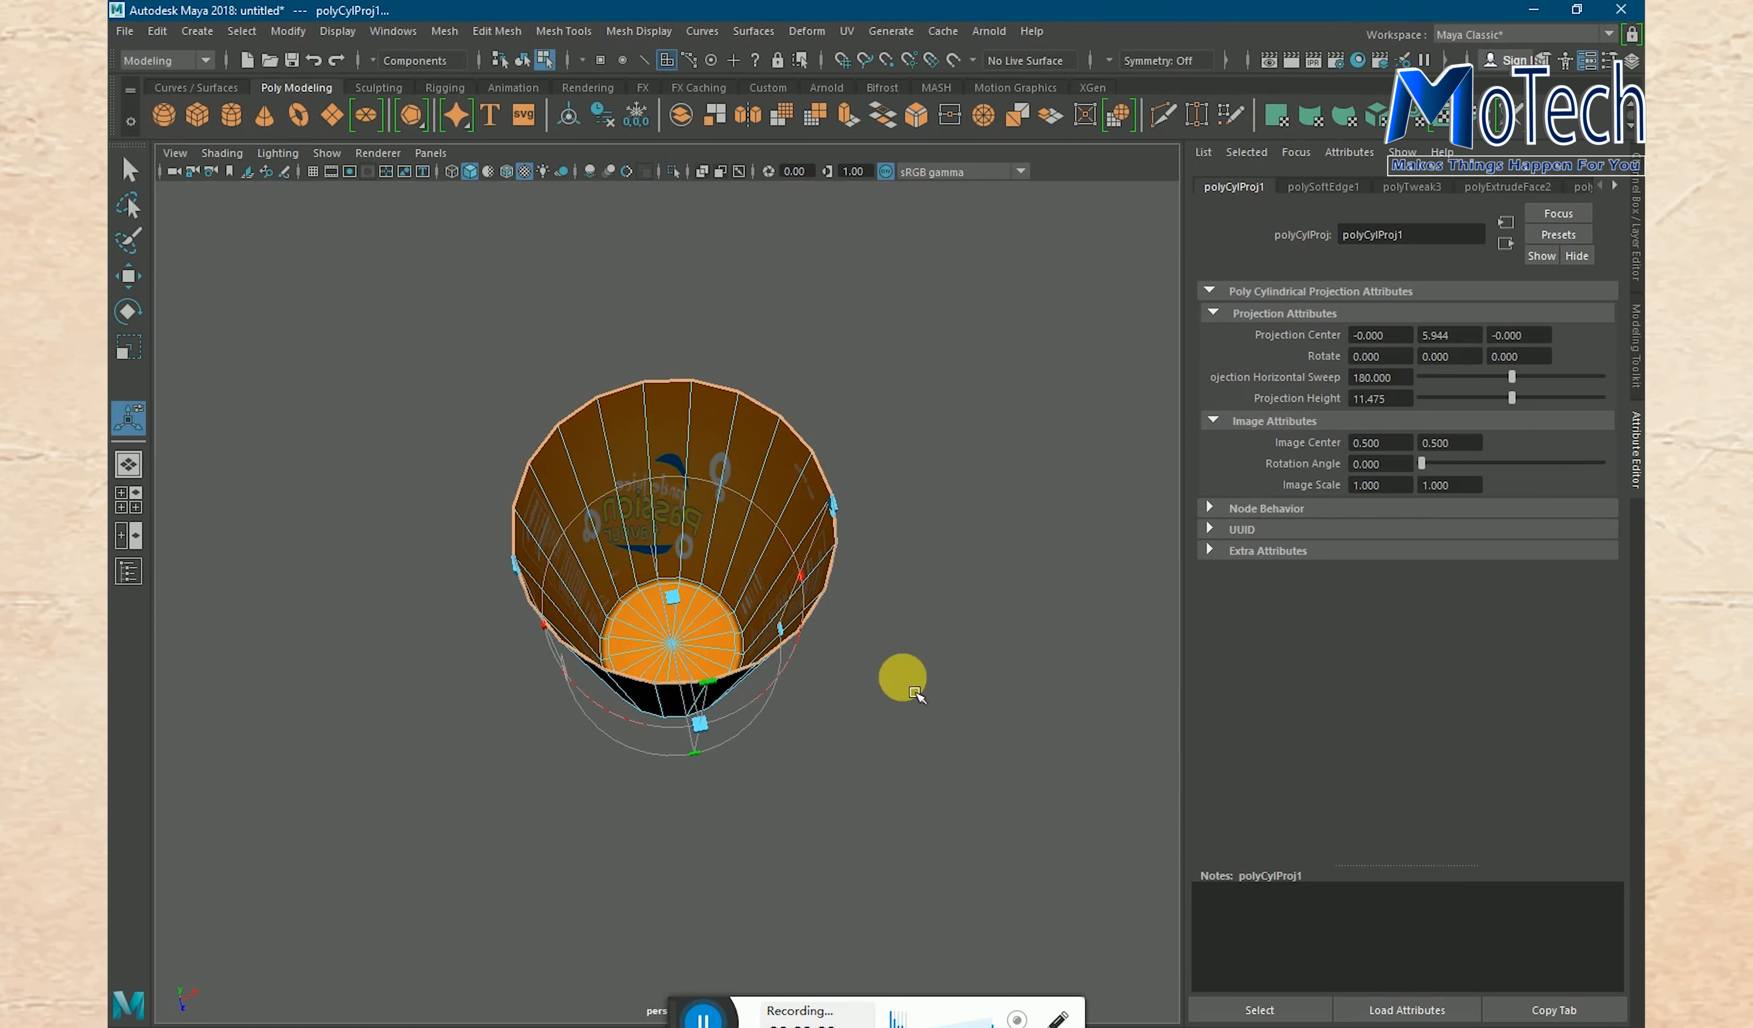
pyautogui.keyDown('alt'); pyautogui.moveTo(872, 710); pyautogui.dragTo(745, 703); pyautogui.keyUp('alt')
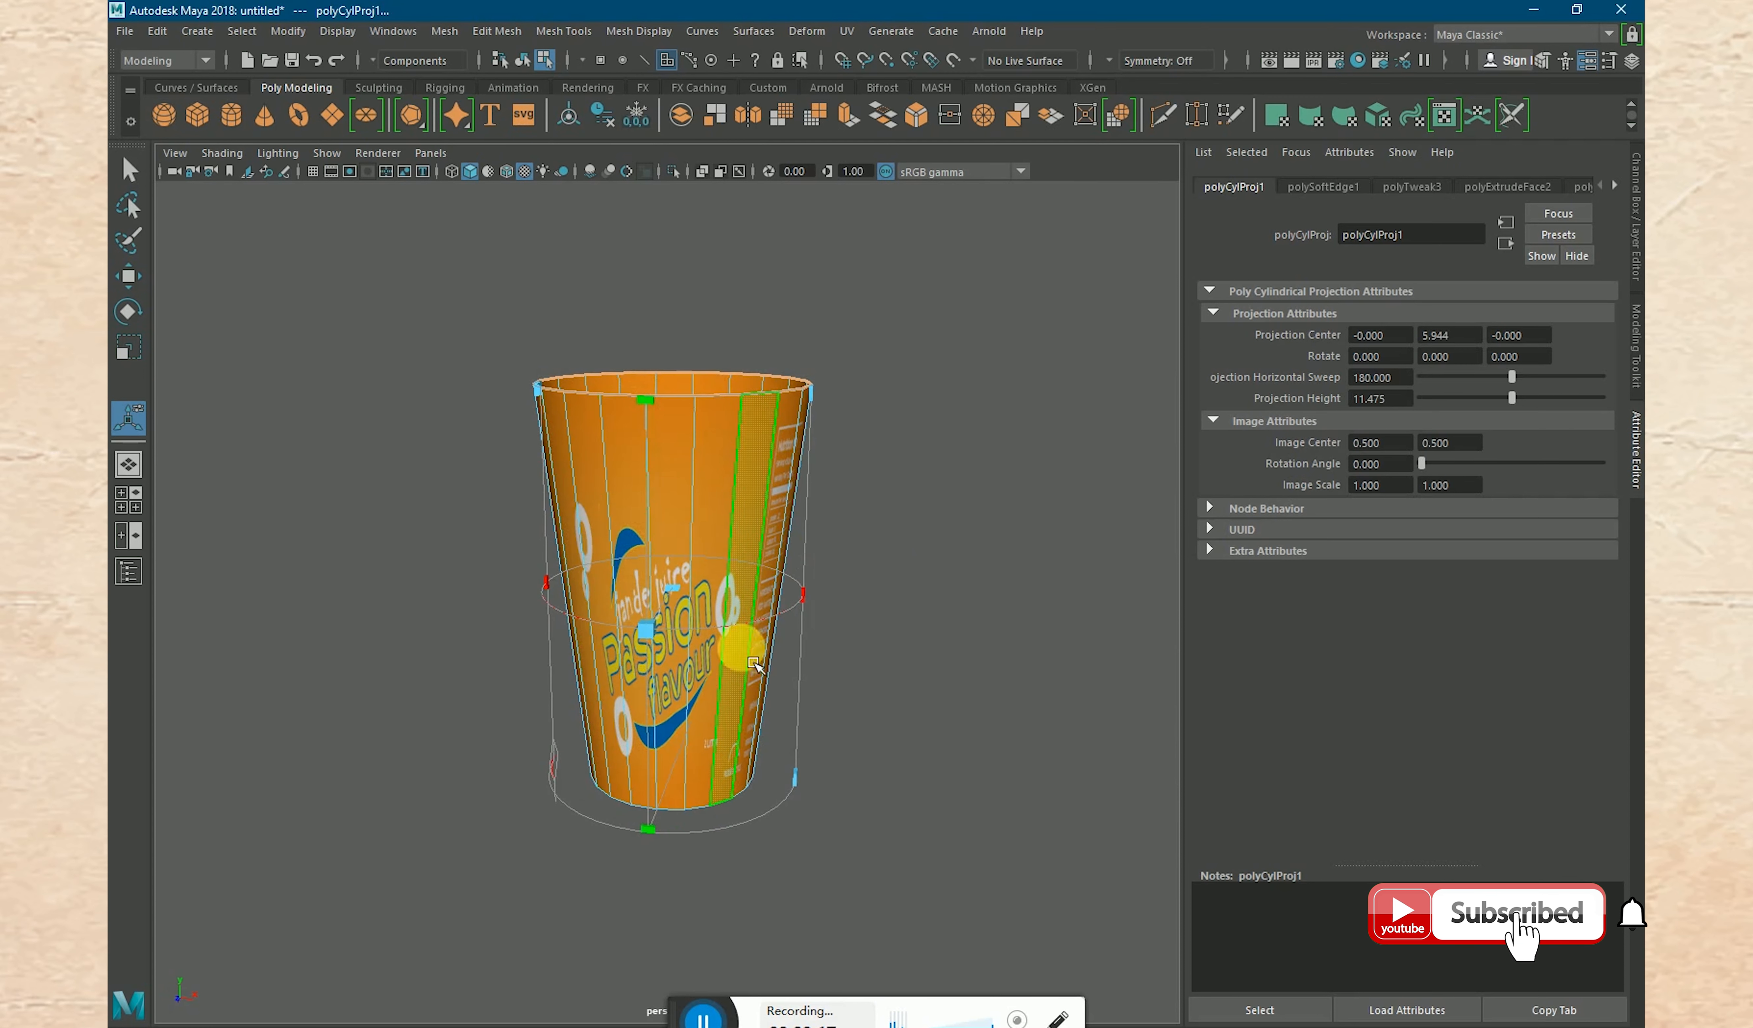
pyautogui.keyDown('alt'); pyautogui.moveTo(884, 587); pyautogui.dragTo(465, 574); pyautogui.keyUp('alt')
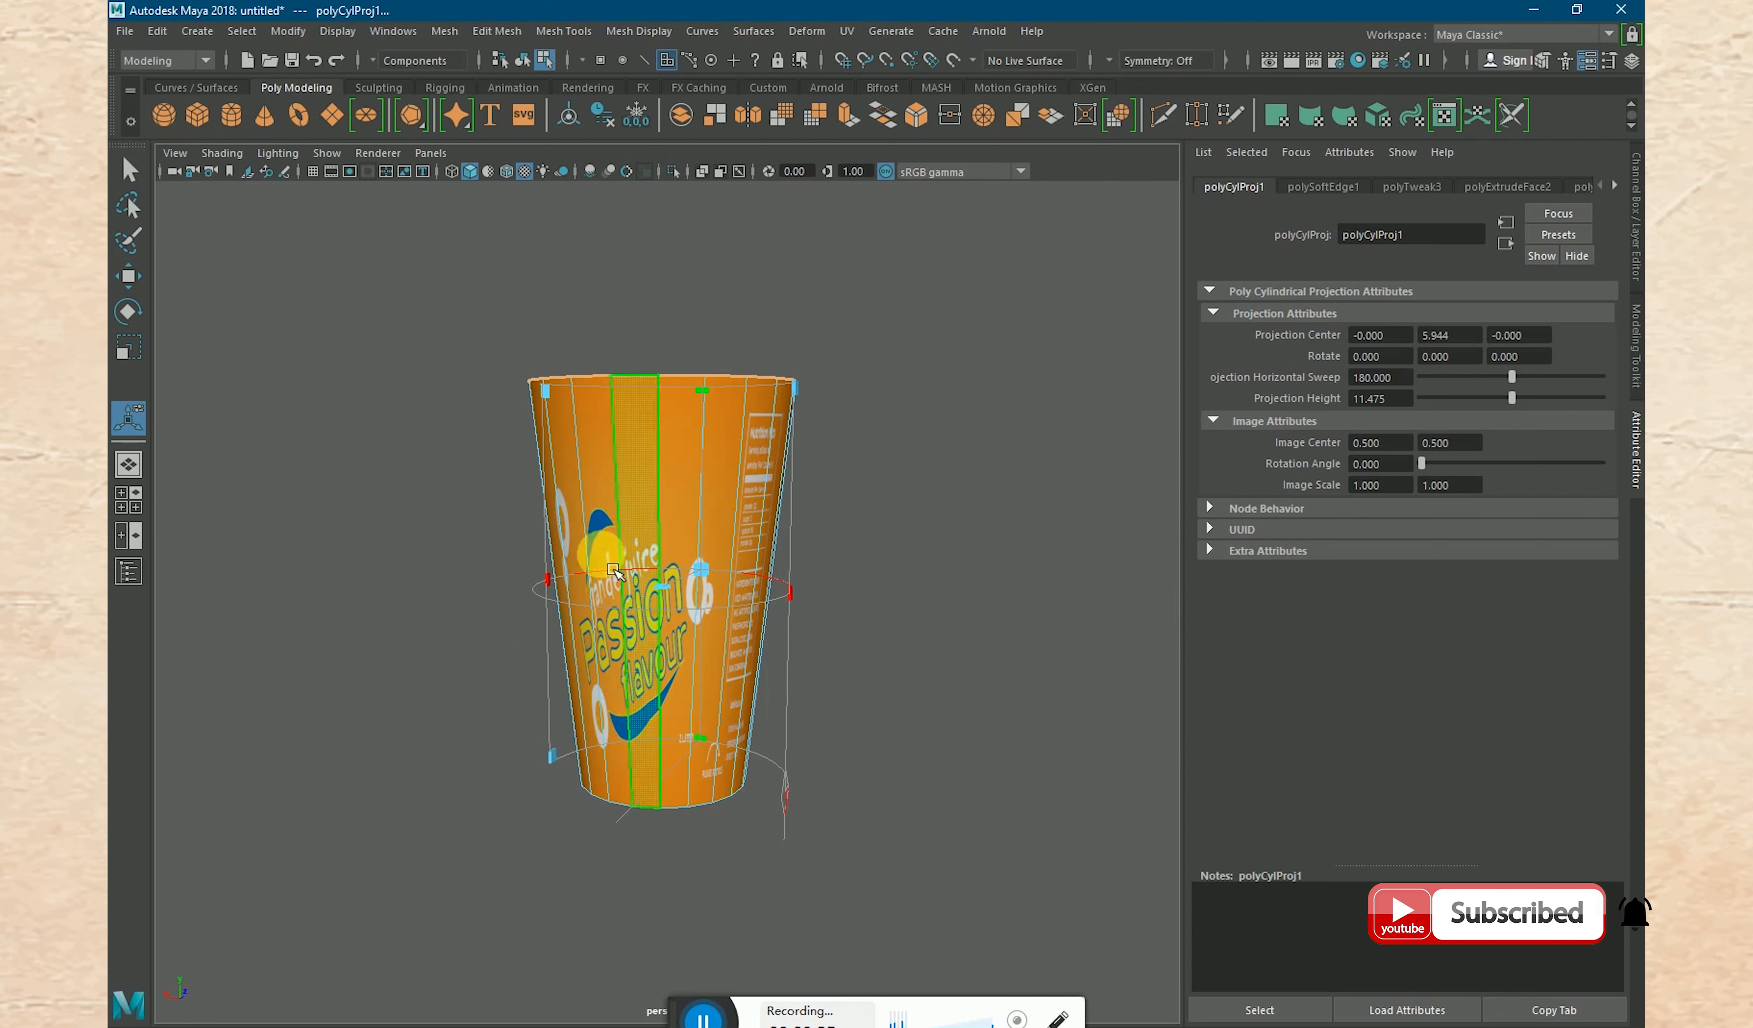
pyautogui.moveTo(958, 568)
pyautogui.keyDown('alt'); pyautogui.mouseDown()
pyautogui.moveTo(579, 548)
pyautogui.moveTo(940, 552)
pyautogui.moveTo(955, 579)
pyautogui.mouseUp(); pyautogui.keyUp('alt')
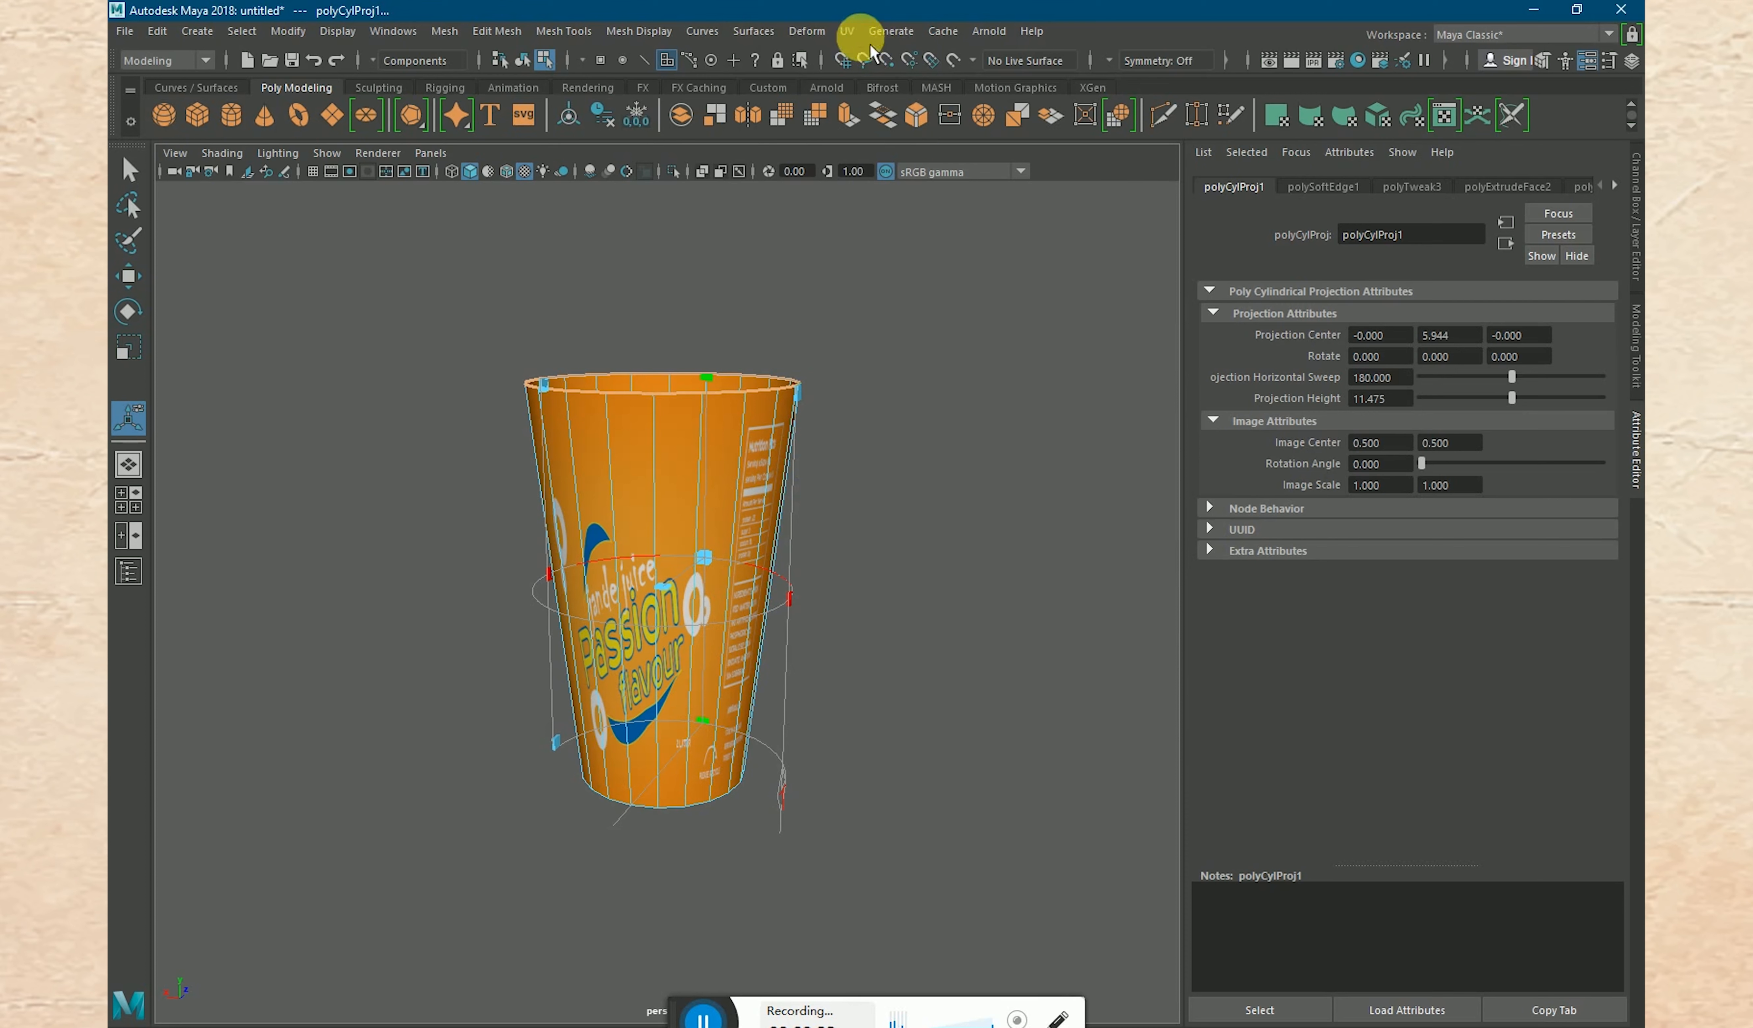
# - Open the UV Editor, switch from faces to UV selection and select all UVs of the glass
pyautogui.click(855, 32)
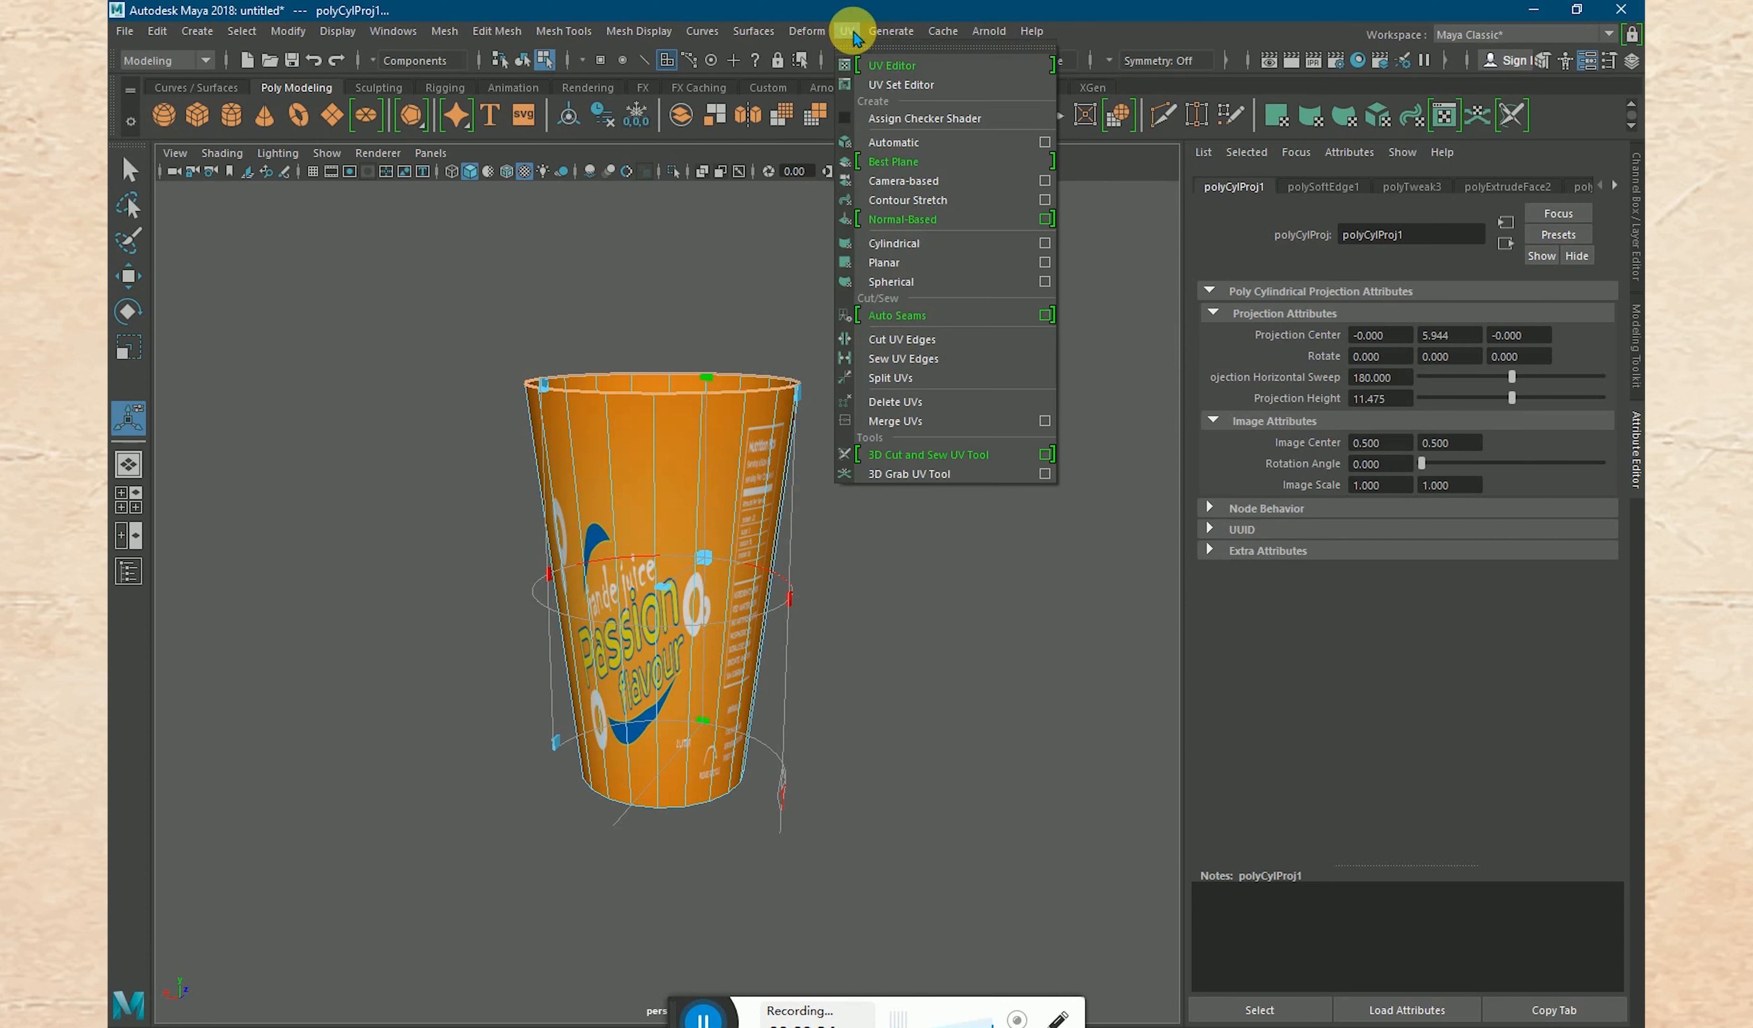
pyautogui.click(885, 66)
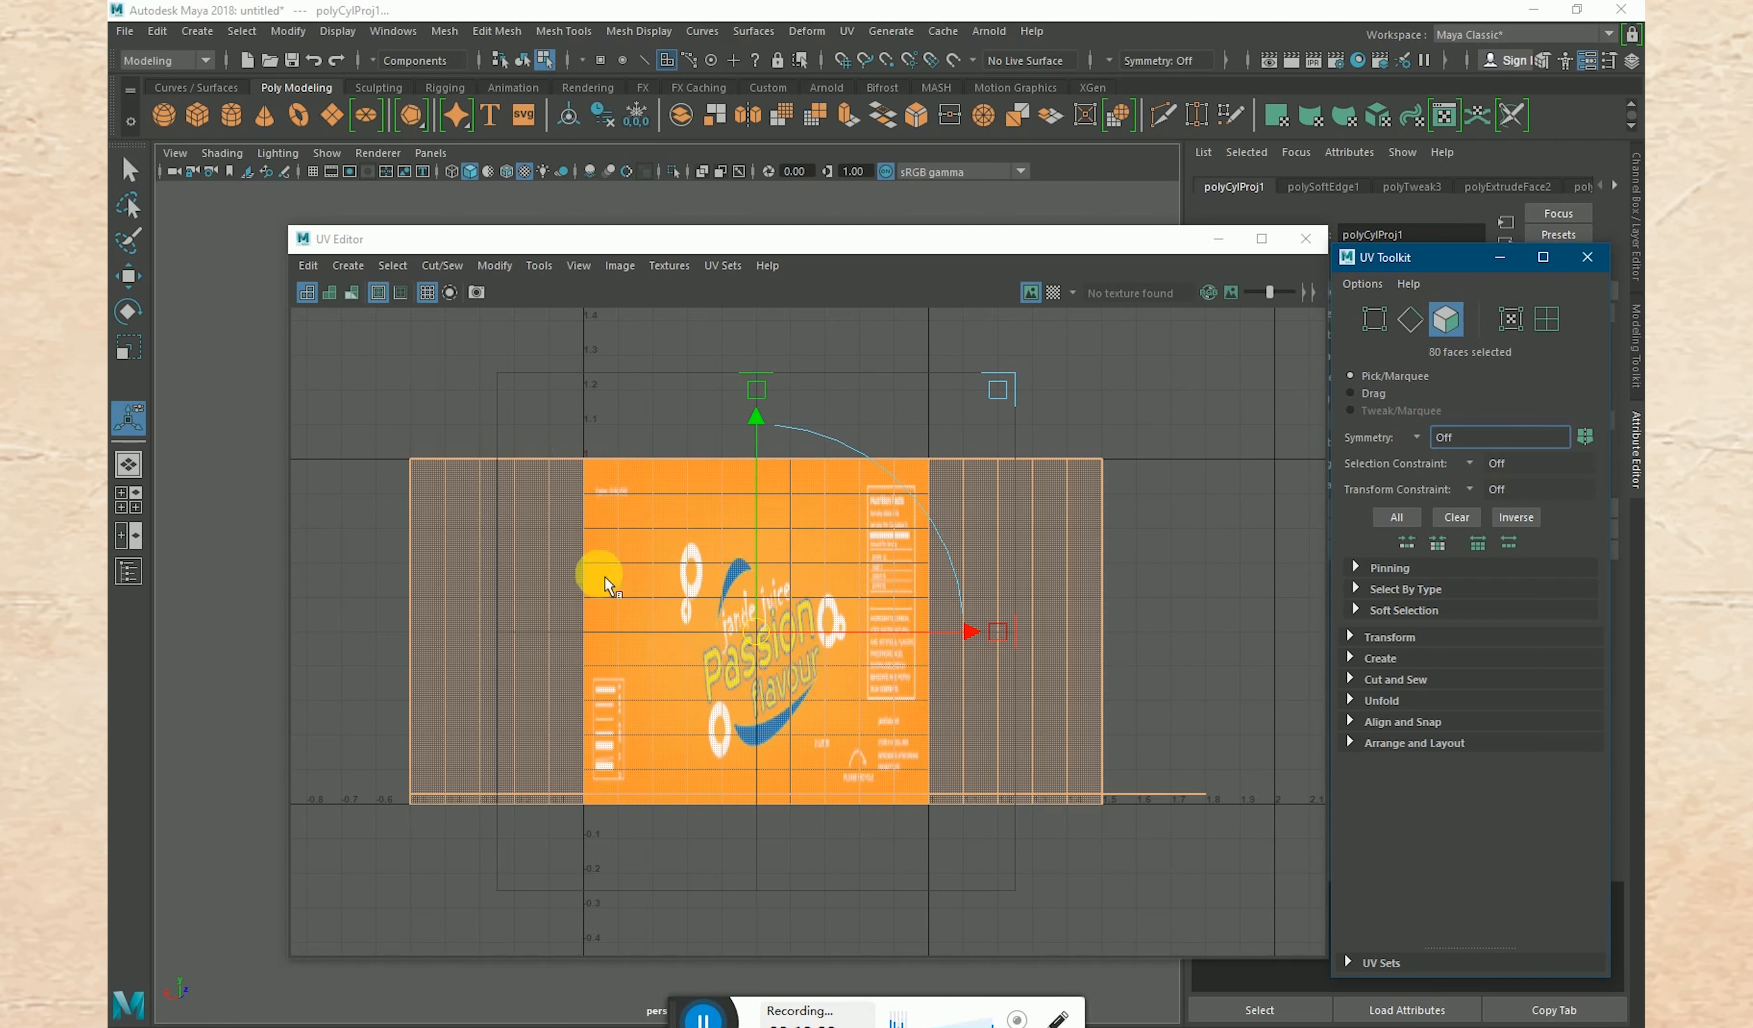
pyautogui.rightClick(565, 382)
pyautogui.moveTo(565, 385); pyautogui.dragTo(638, 382, button='right')
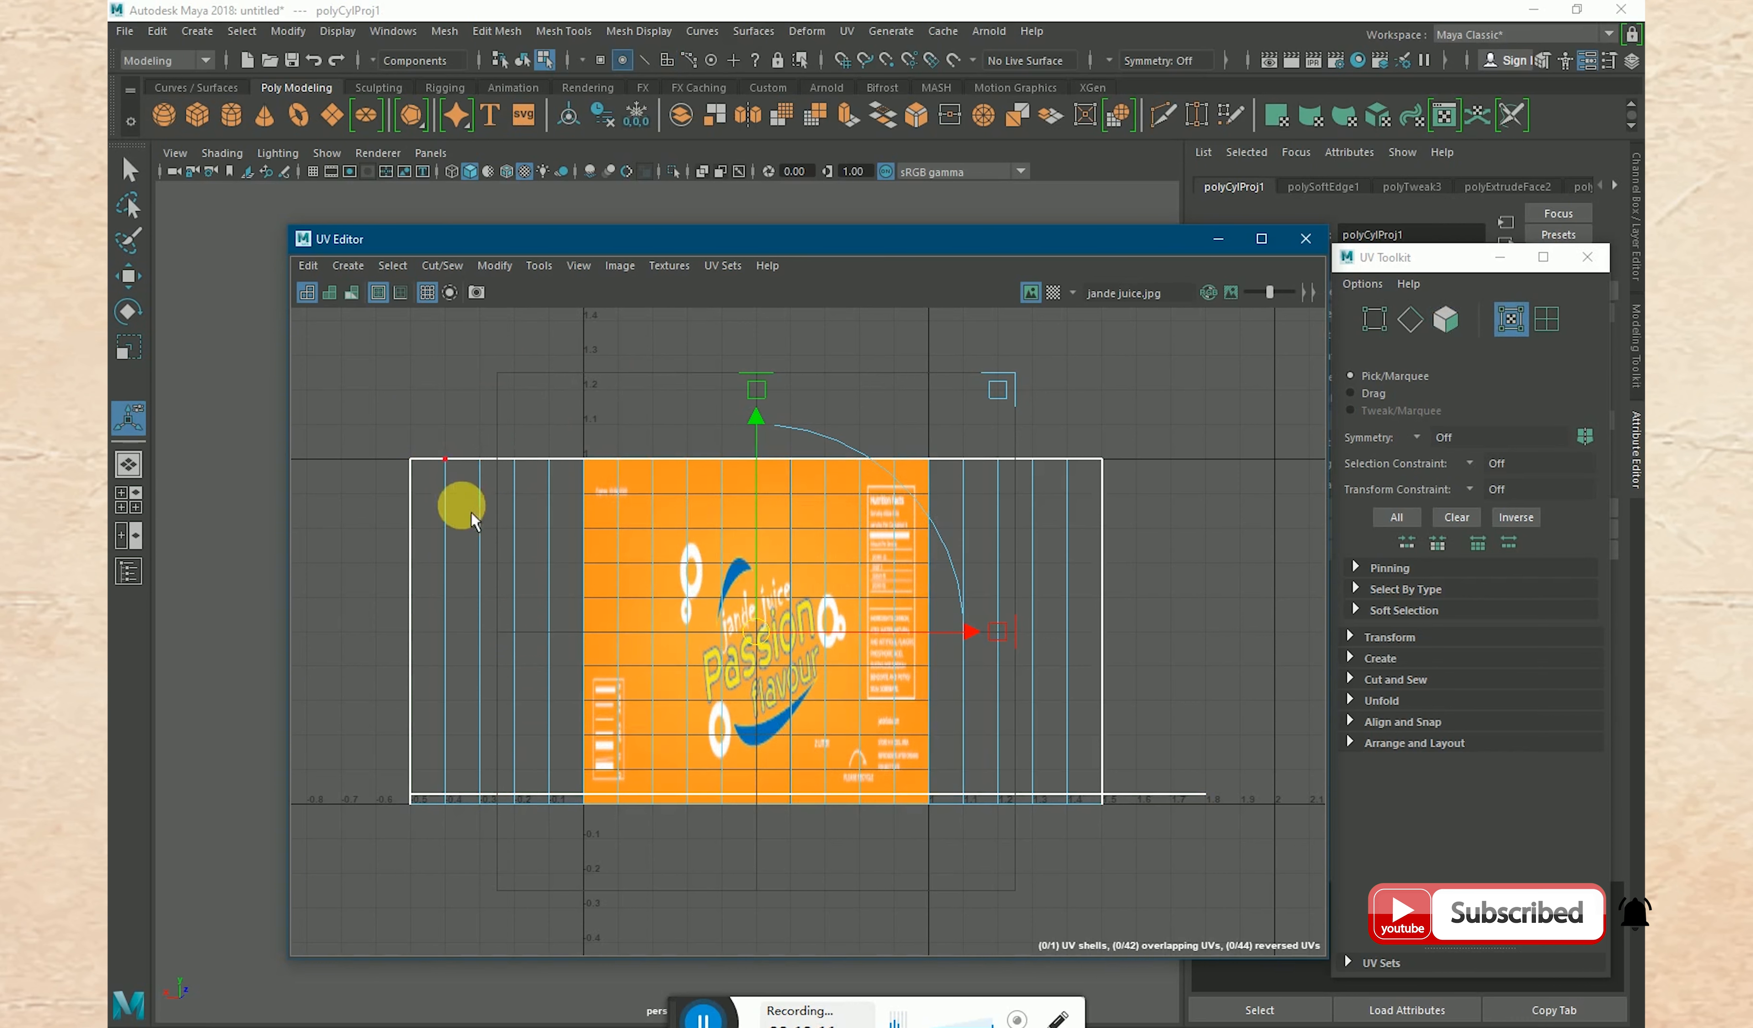
pyautogui.click(482, 459)
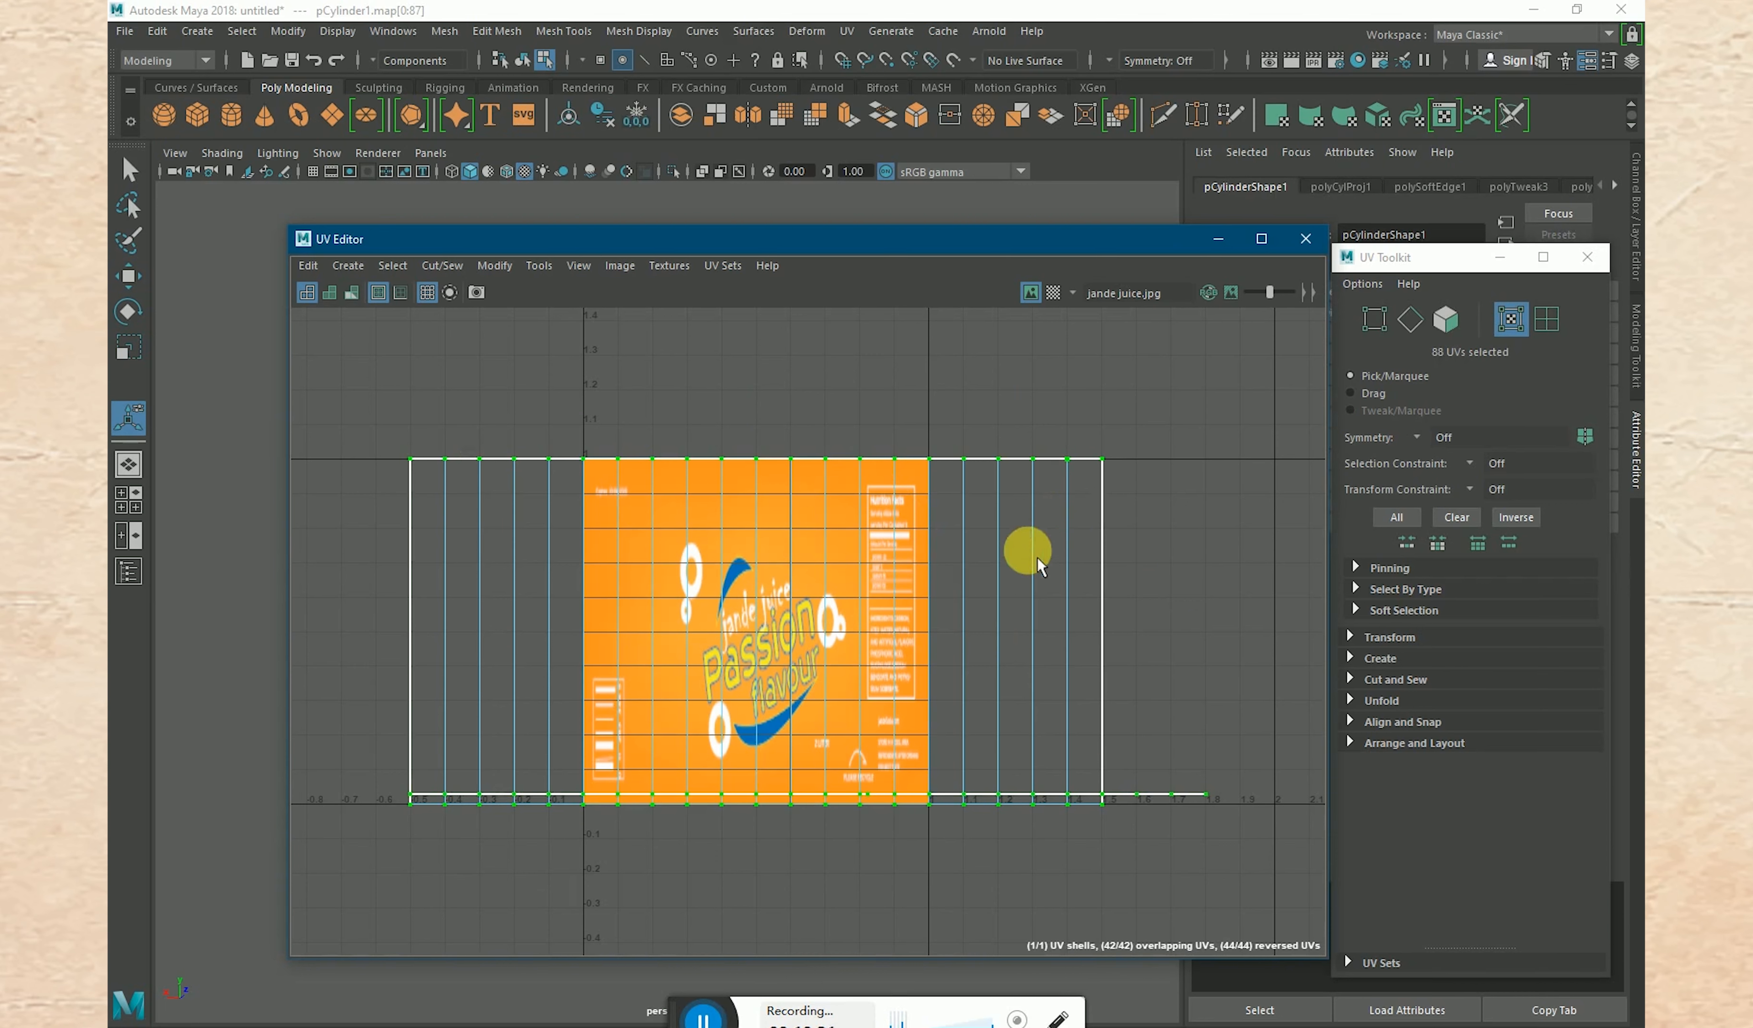
# - Scale the glass's UV shell horizontally to about the width of the label image and move it onto the image
pyautogui.click(151, 352)
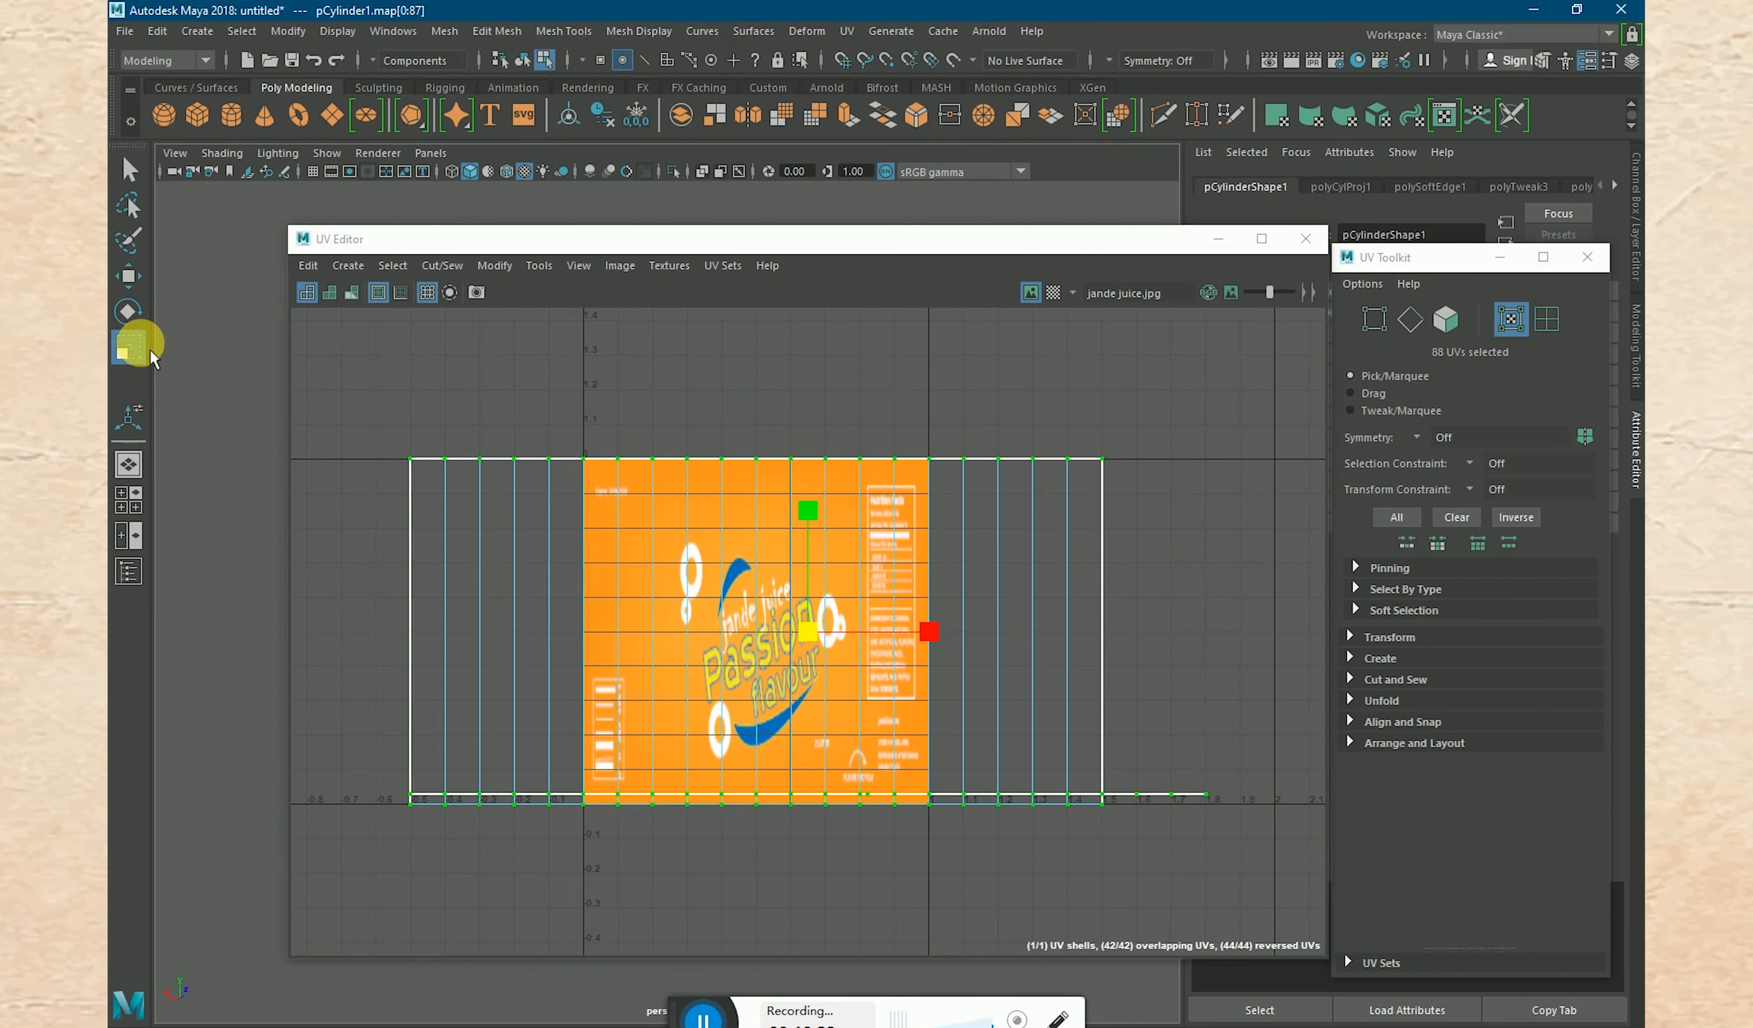
pyautogui.click(820, 646)
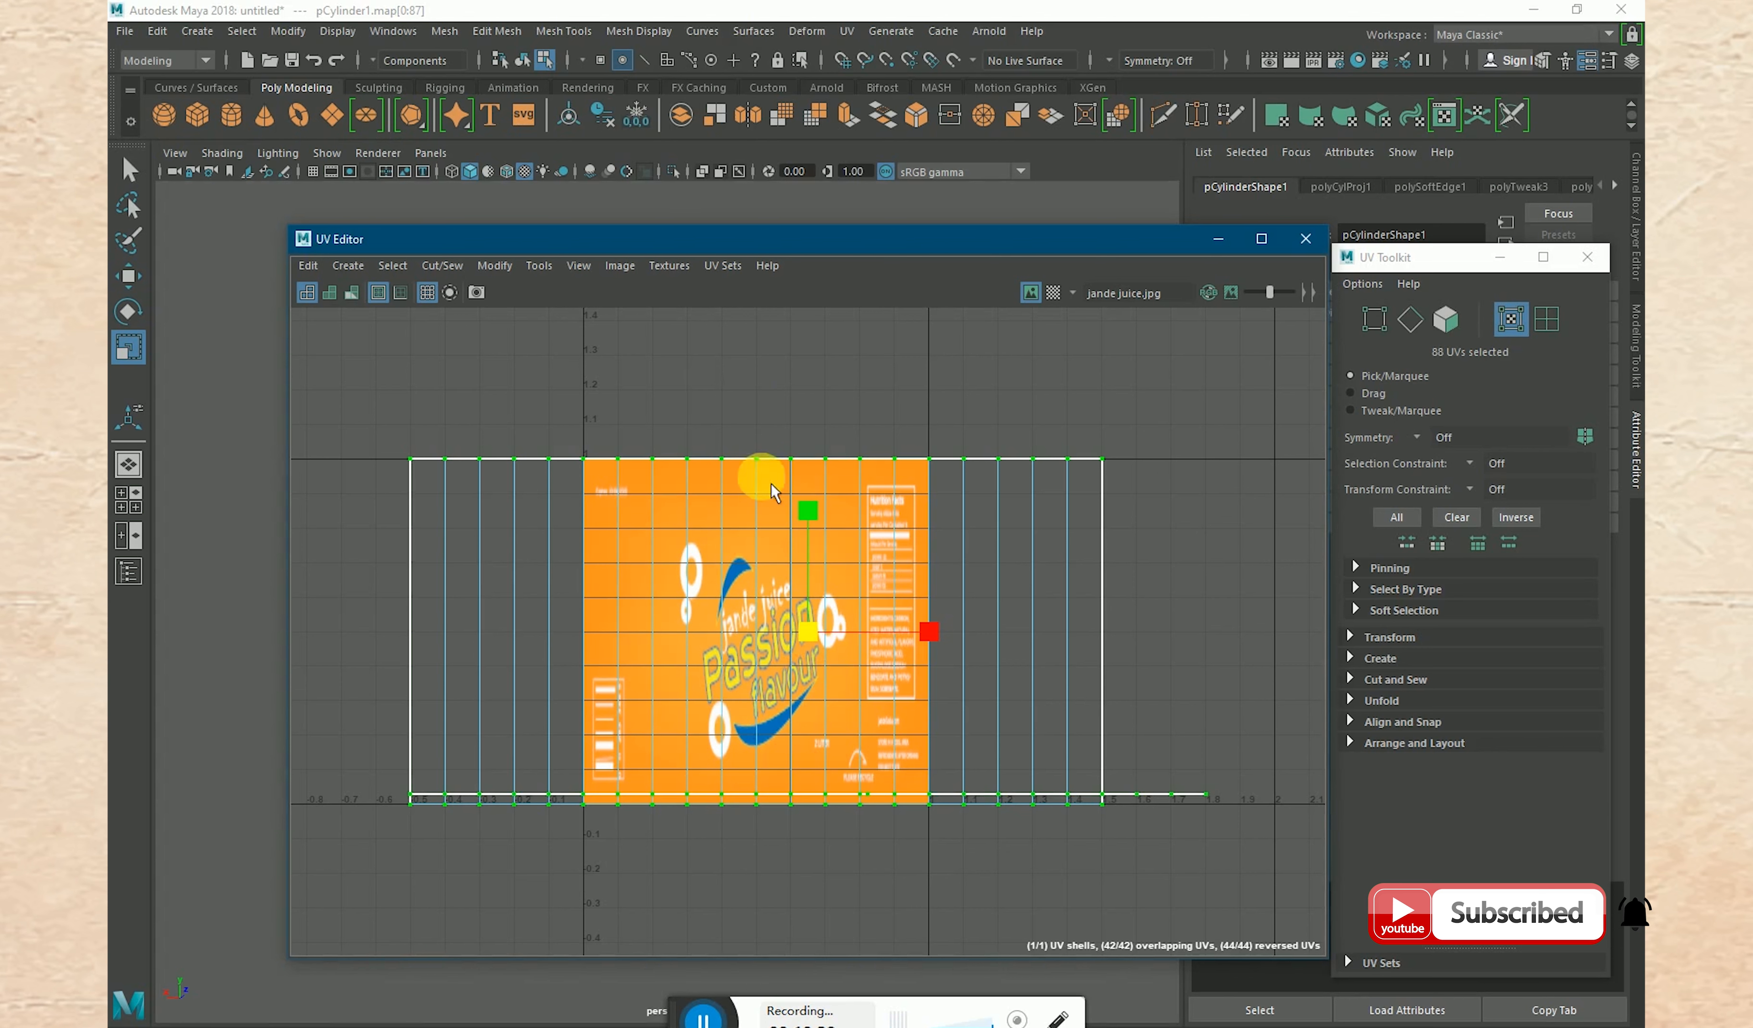
pyautogui.moveTo(929, 630); pyautogui.dragTo(886, 633)
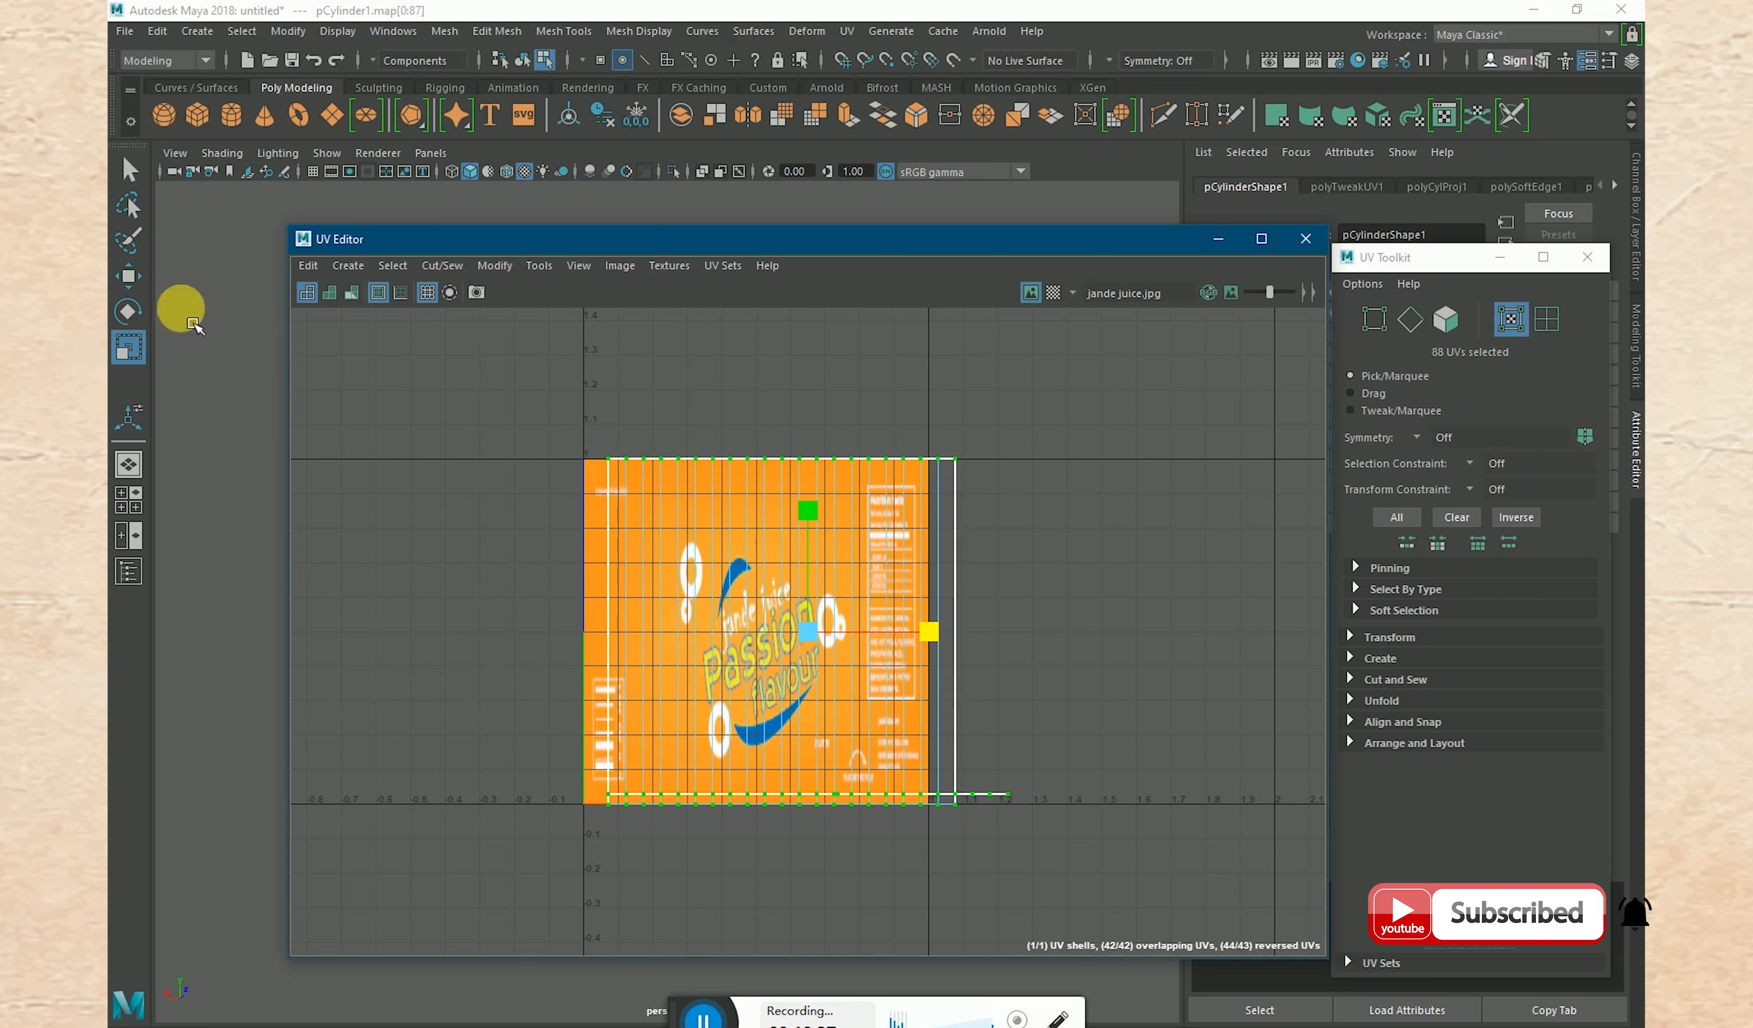
pyautogui.click(128, 277)
pyautogui.moveTo(942, 635); pyautogui.dragTo(922, 640)
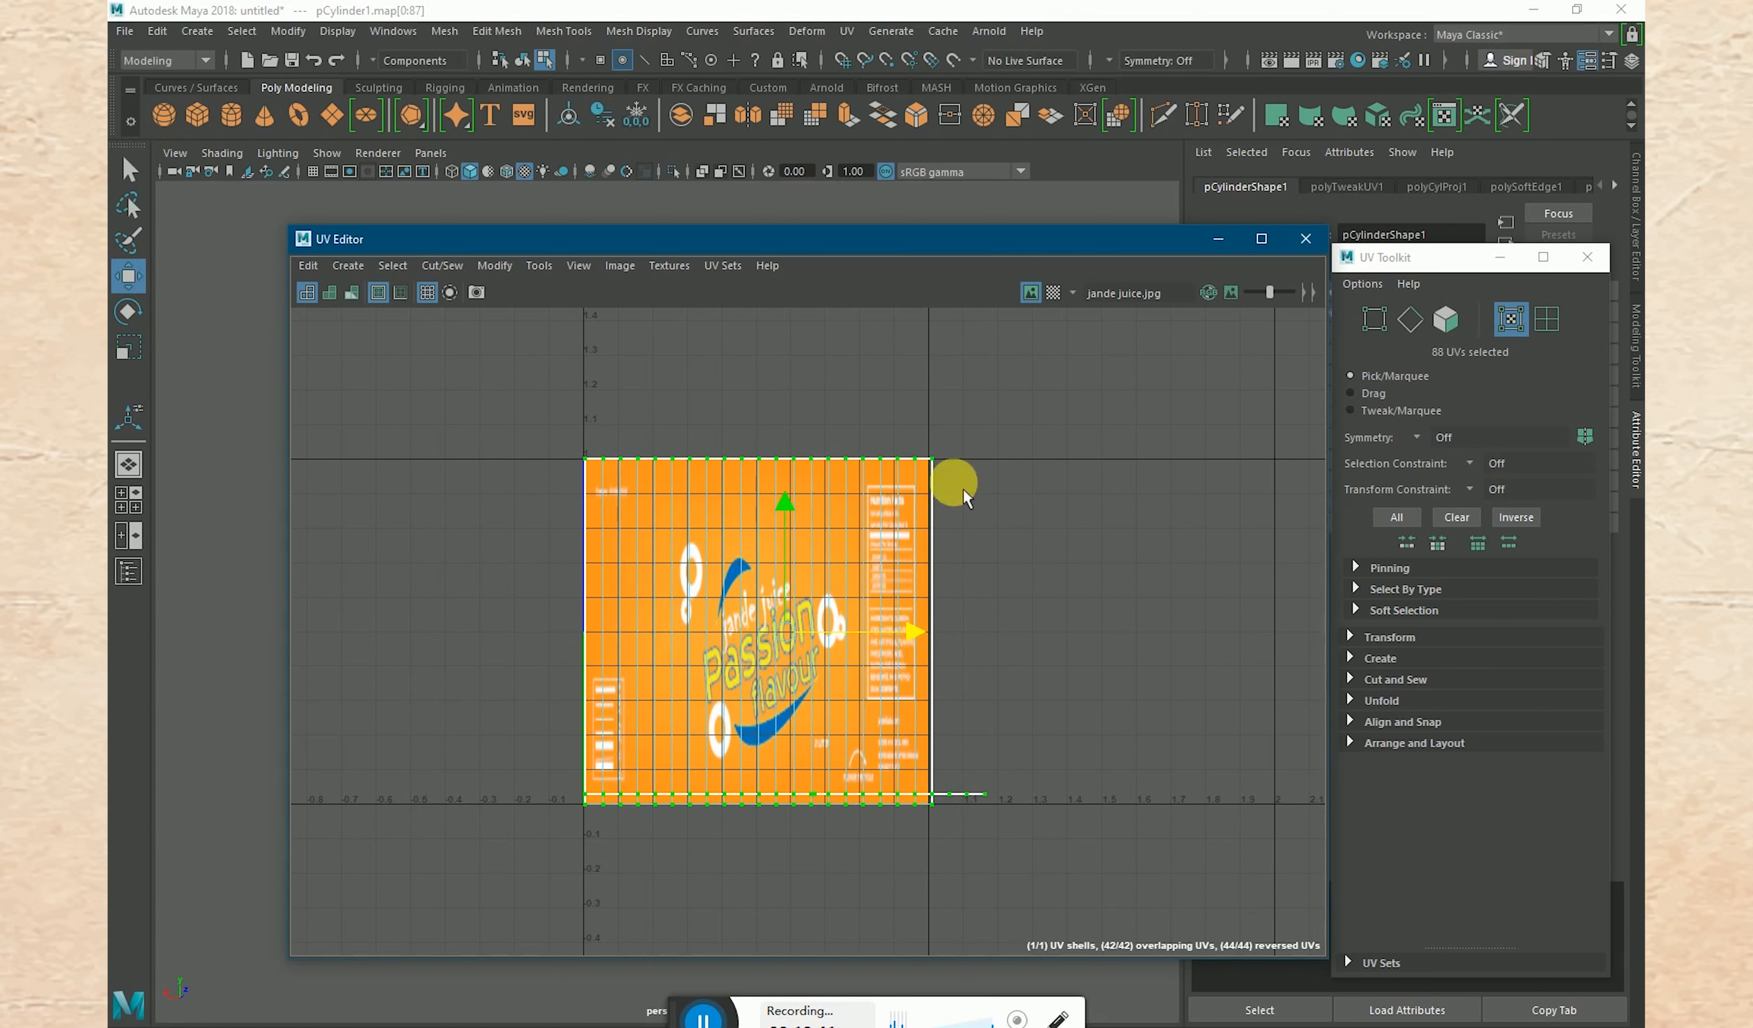
# - Fine-tune the UV shell's horizontal scale and position so its side edges line up with the label image's edges
pyautogui.scroll(5, 923, 558)
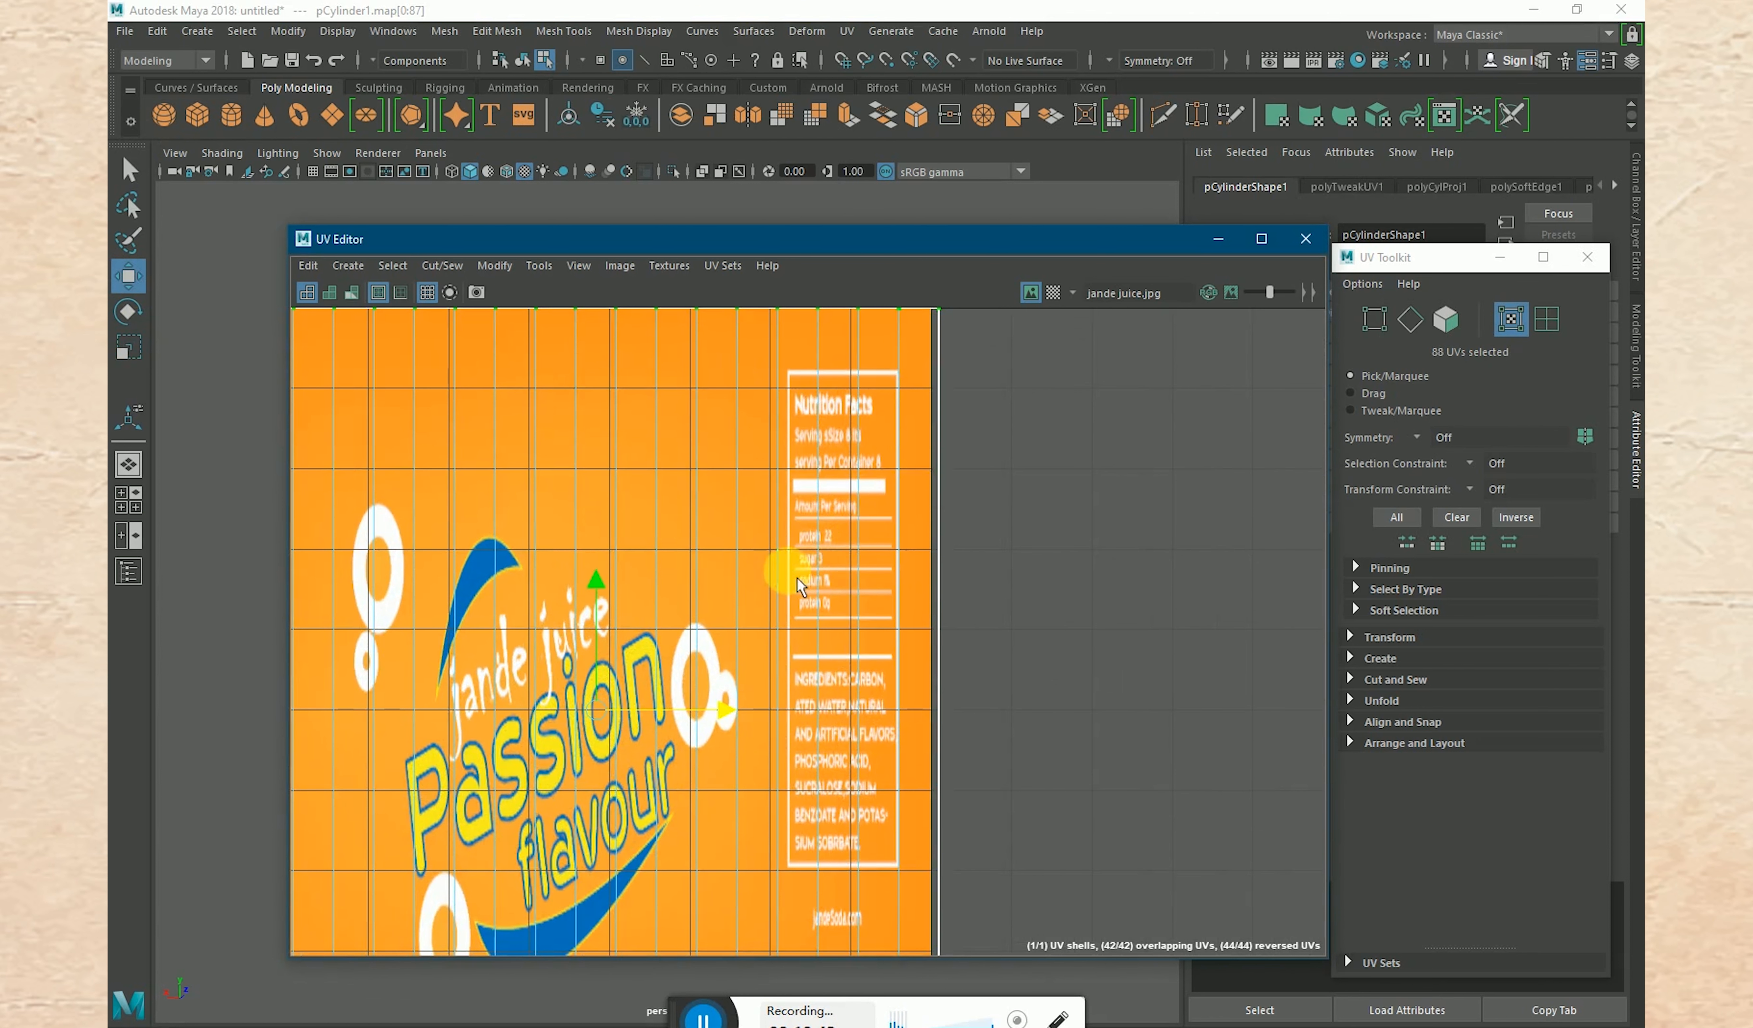
pyautogui.scroll(-4, 783, 575)
pyautogui.scroll(-1, 834, 614)
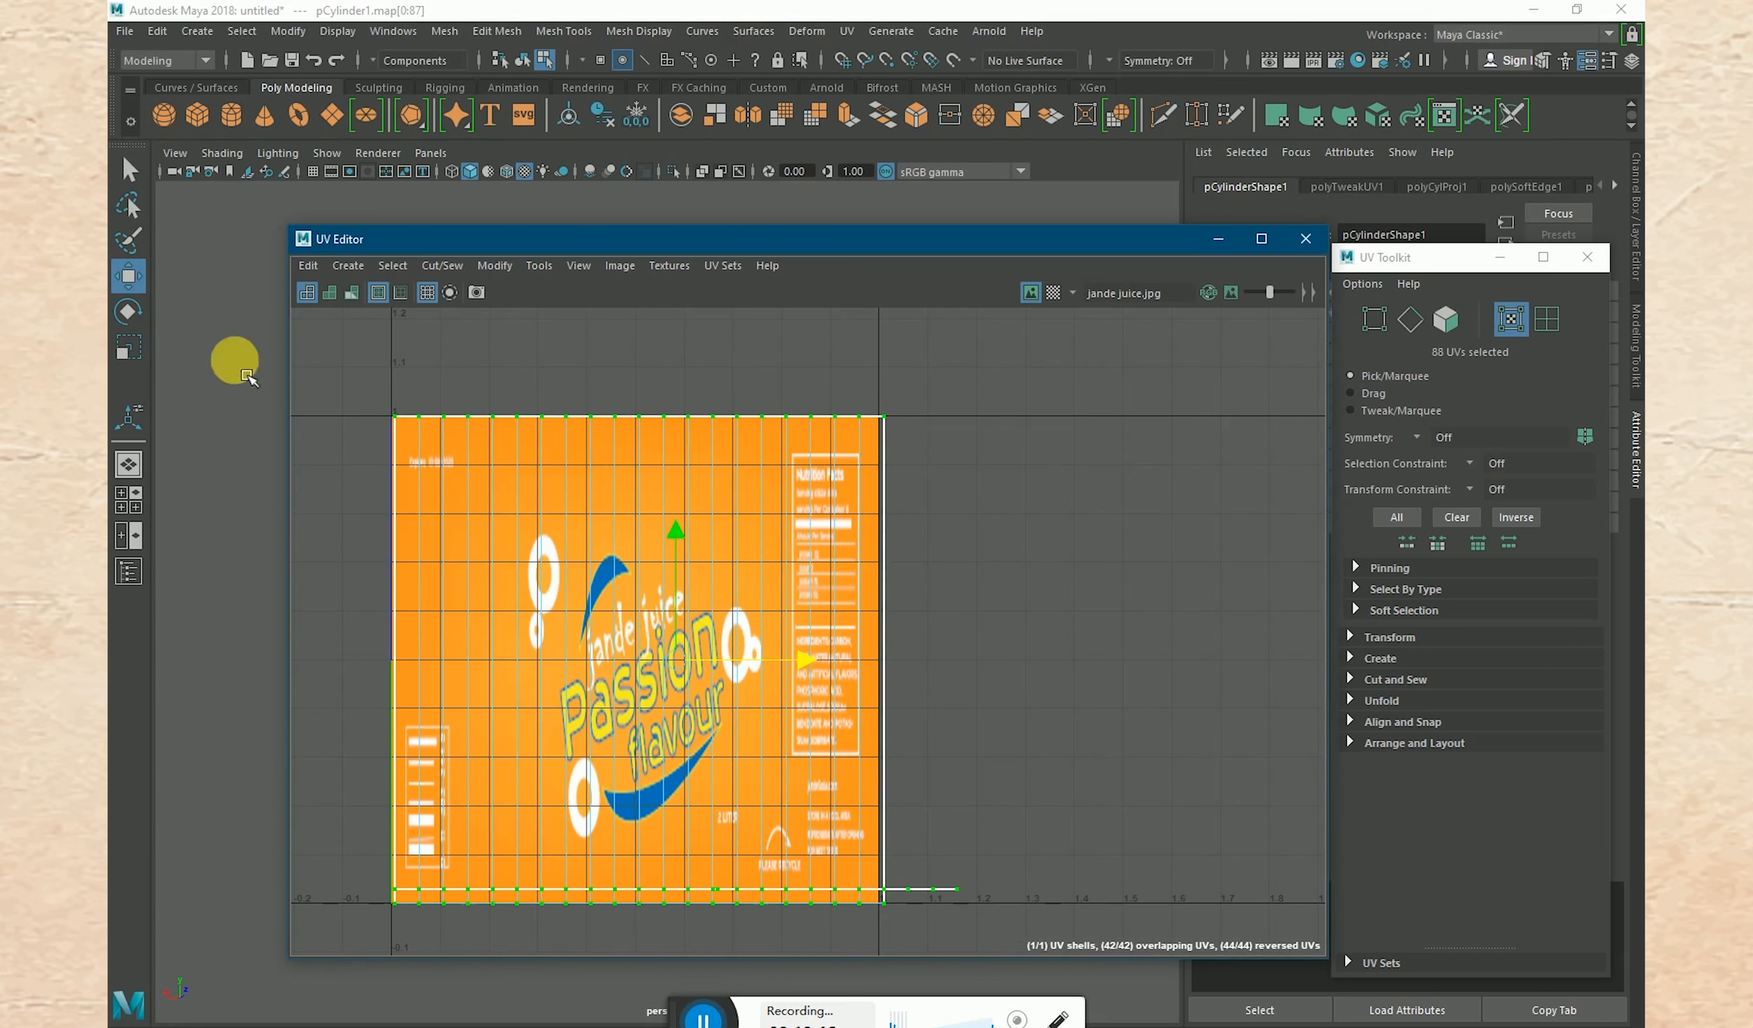
pyautogui.click(129, 347)
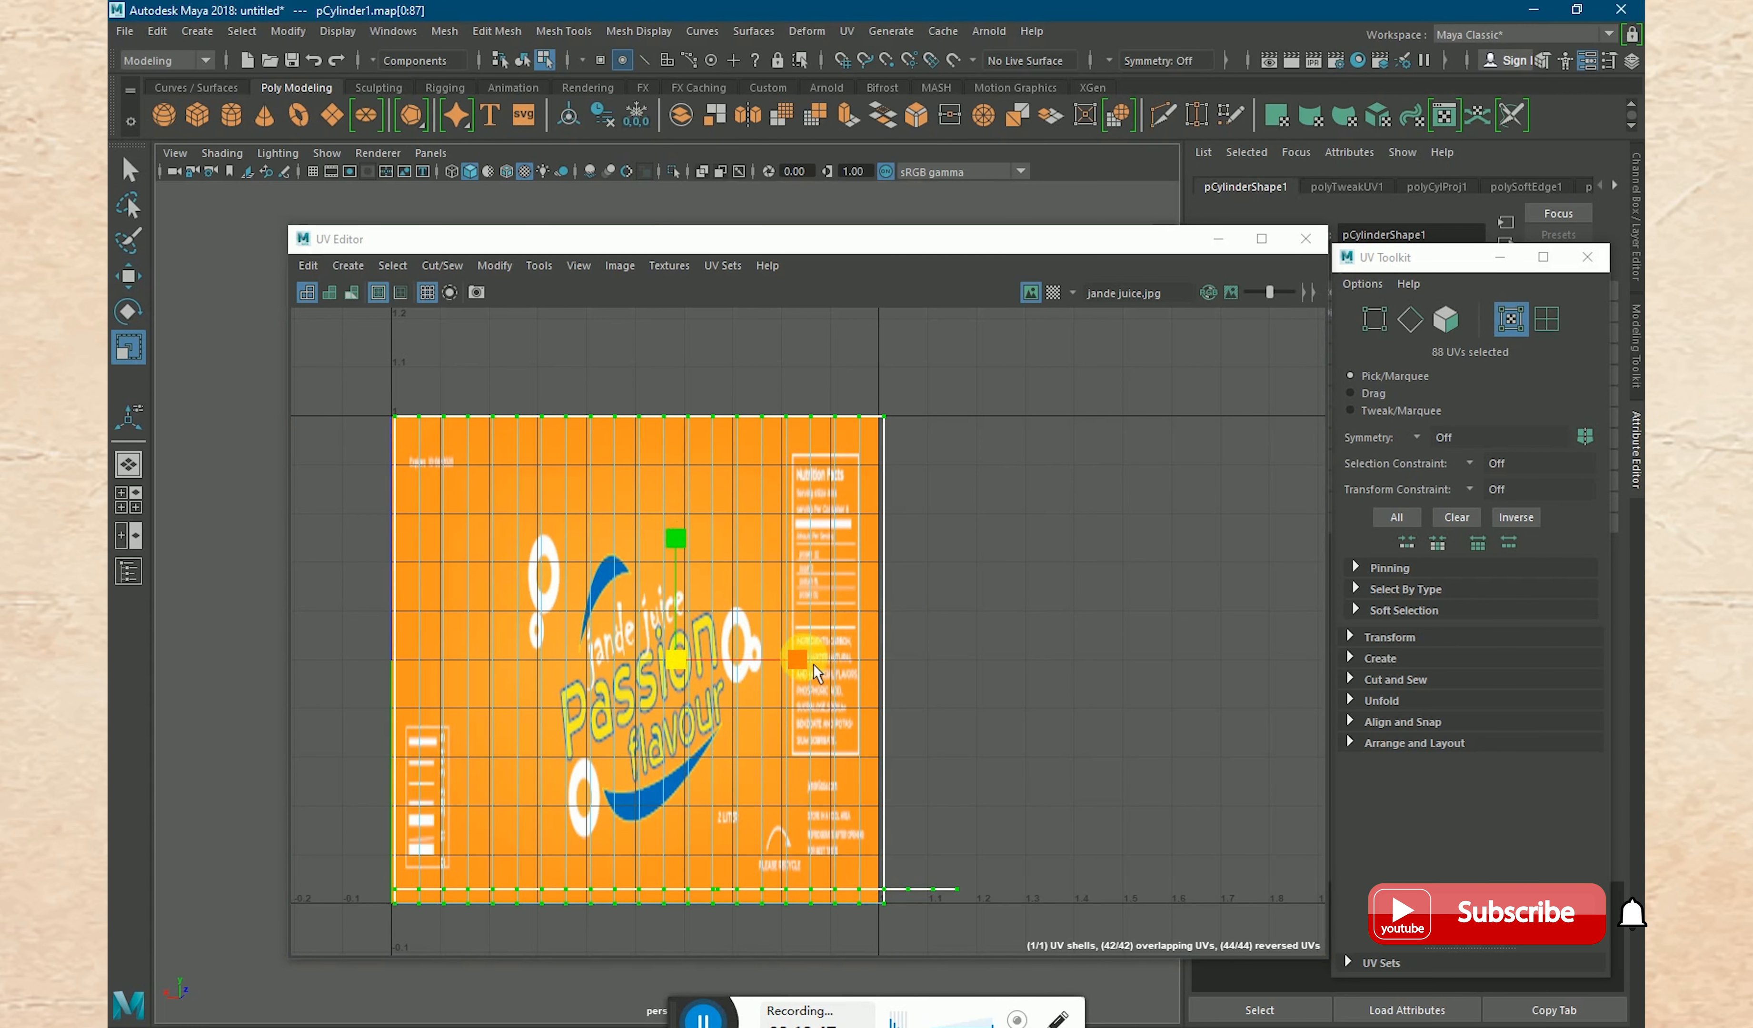
pyautogui.moveTo(806, 661); pyautogui.dragTo(809, 665)
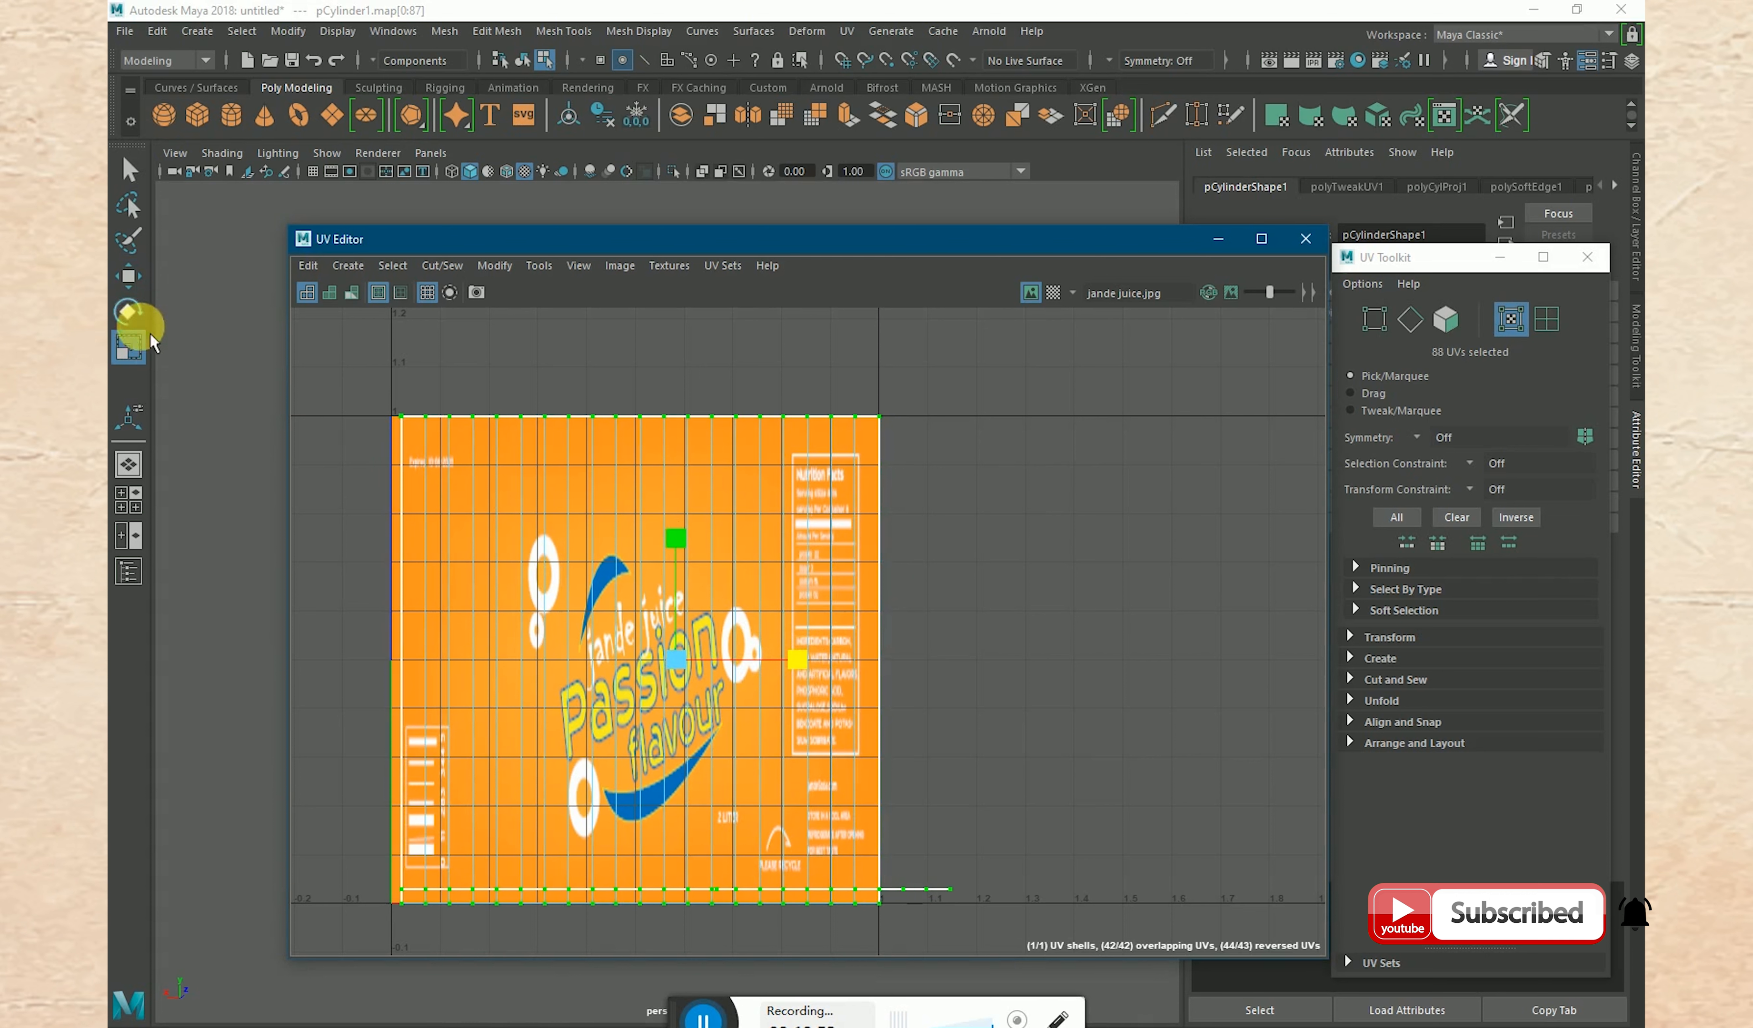
pyautogui.click(128, 276)
pyautogui.click(822, 666)
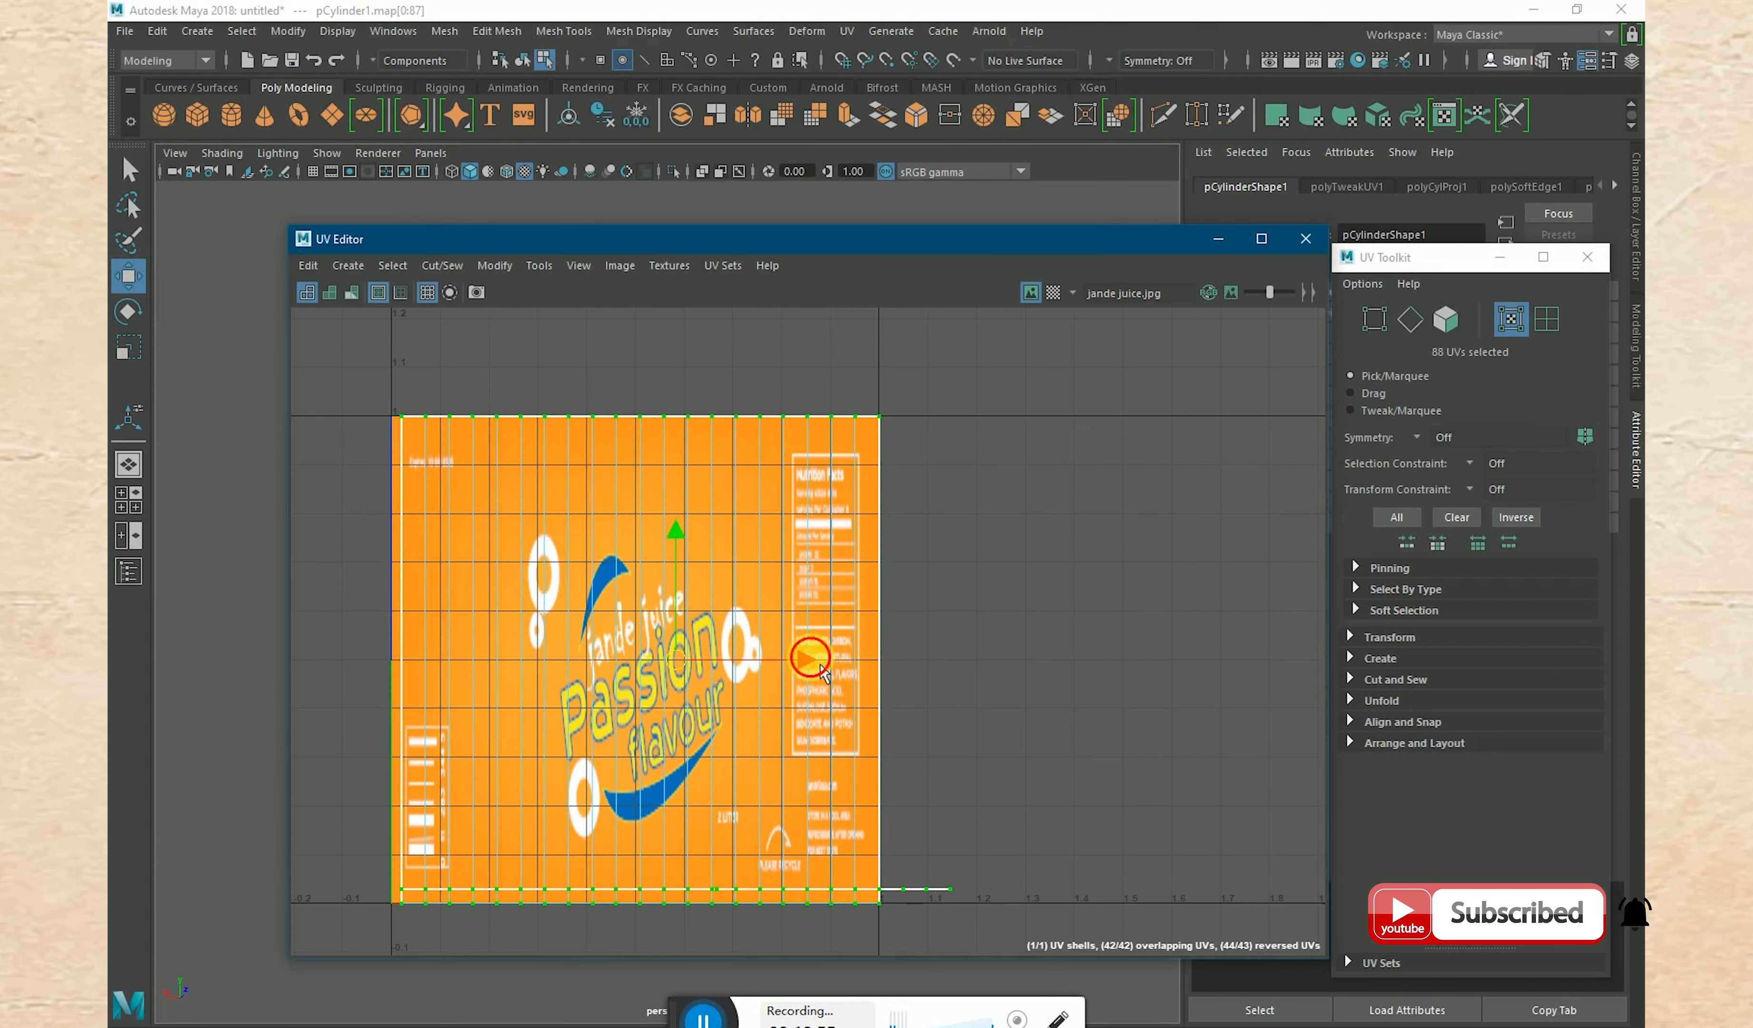
pyautogui.moveTo(823, 671); pyautogui.dragTo(816, 680)
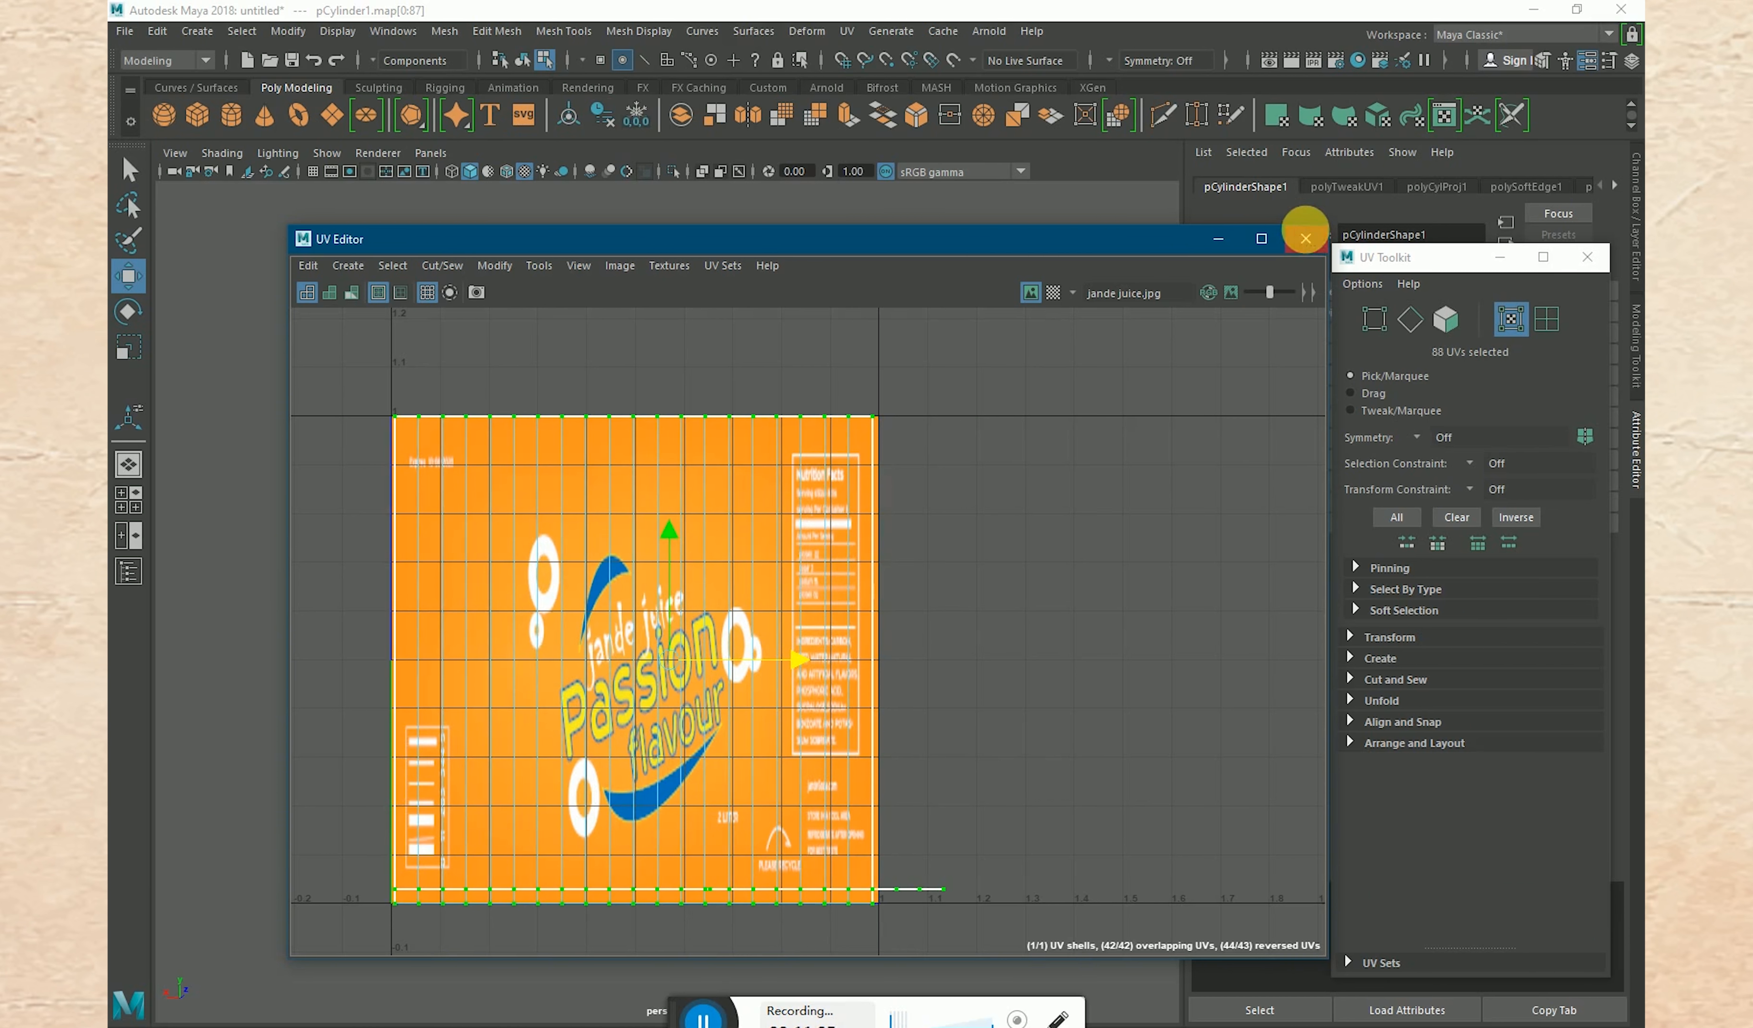
# - Close the UV Editor and UV Toolkit, return the glass to object mode and deselect it
pyautogui.click(1307, 238)
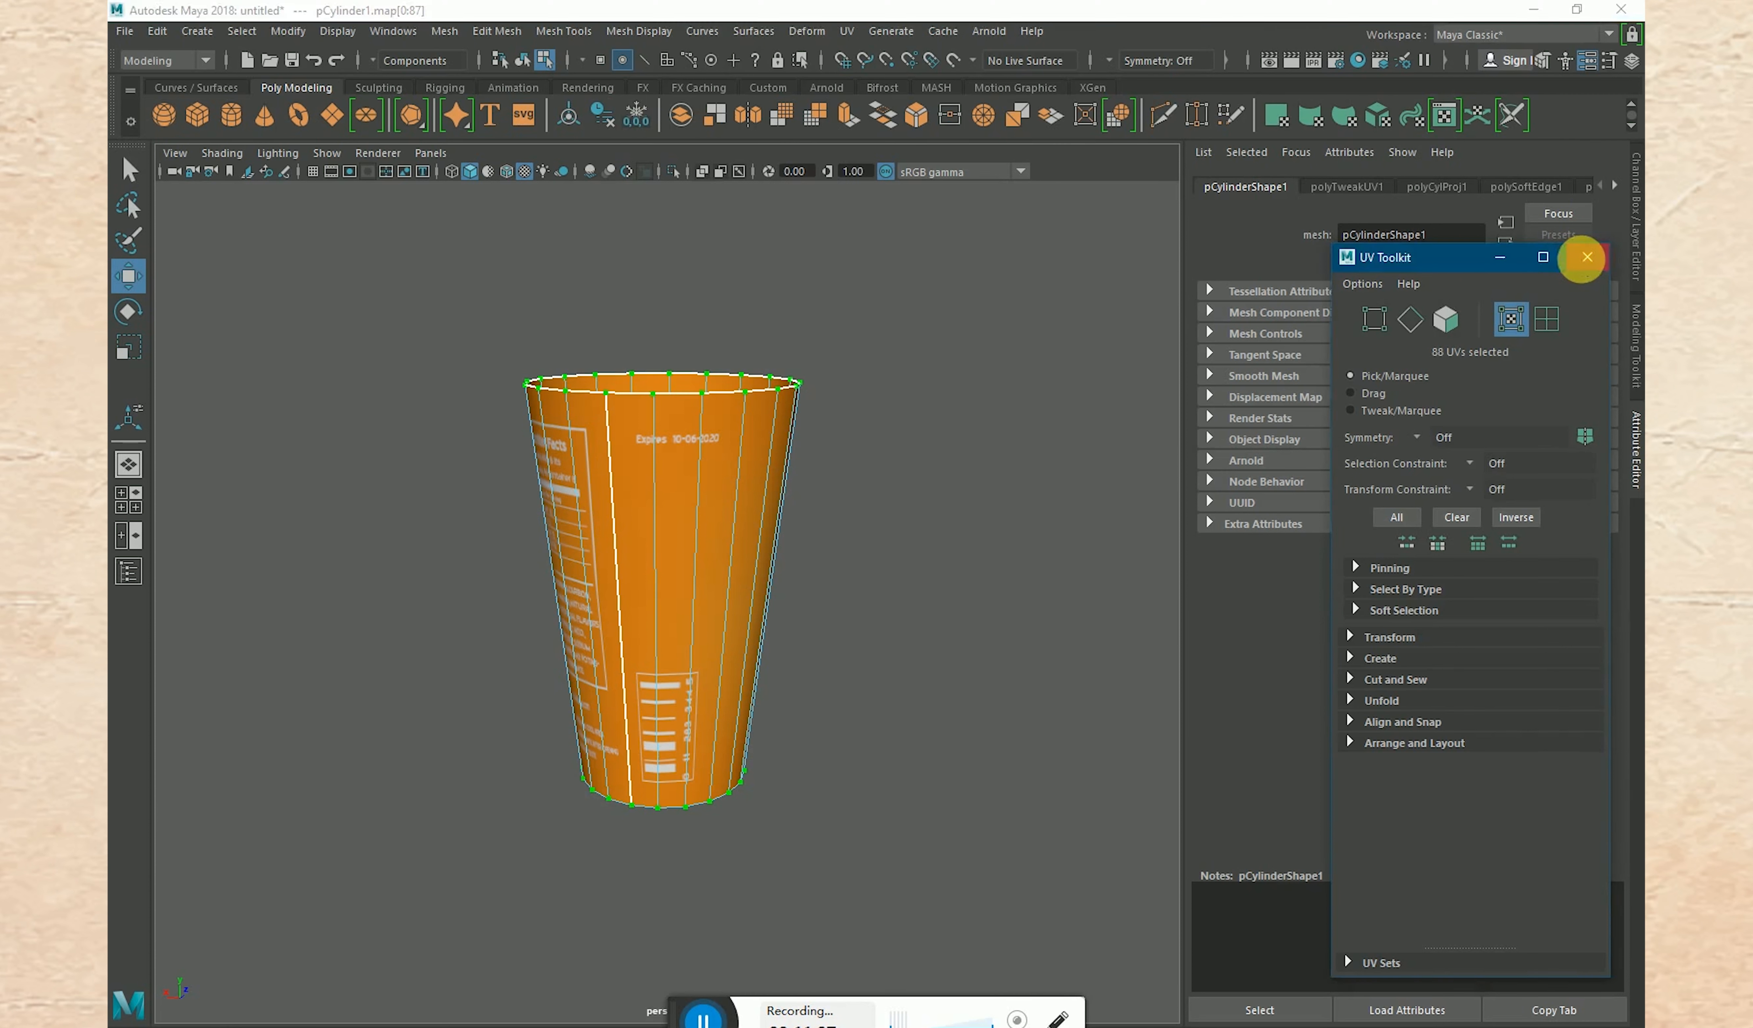
pyautogui.click(1585, 259)
pyautogui.click(929, 488)
pyautogui.moveTo(719, 430); pyautogui.dragTo(805, 399, button='right')
pyautogui.click(887, 522)
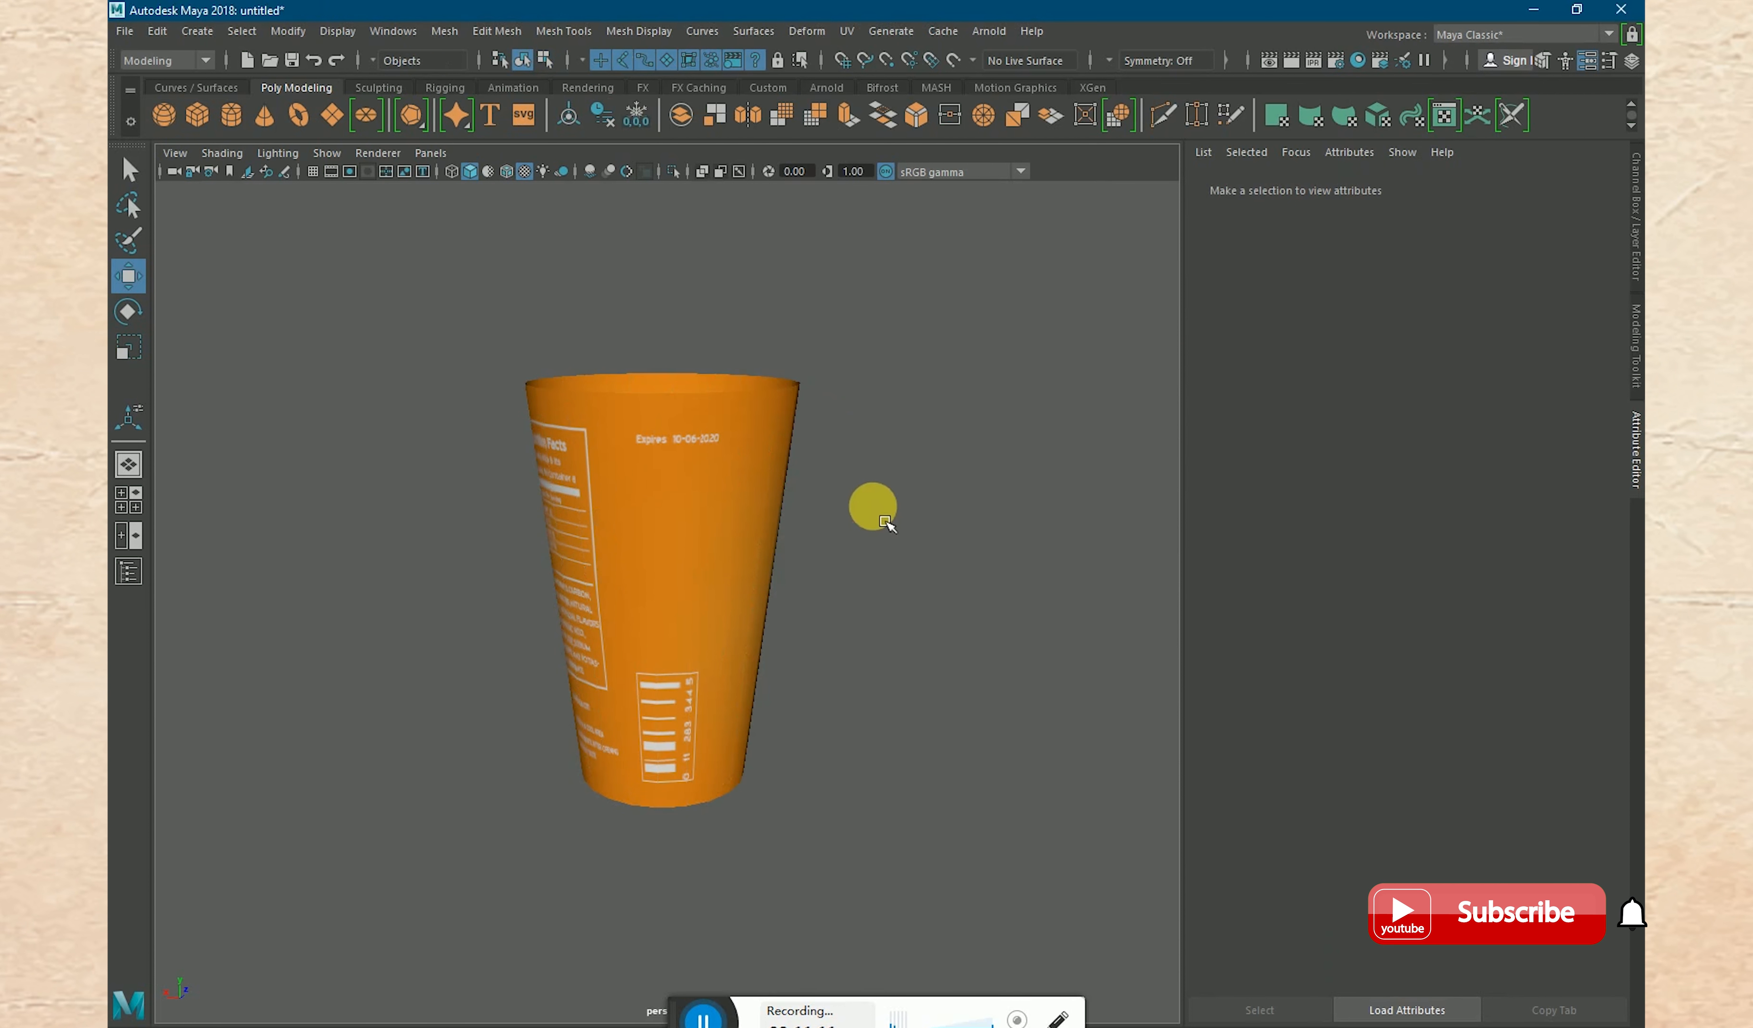
# - Examine the wrapped juice label around the outside of the glass, its interior and its base
pyautogui.keyDown('alt'); pyautogui.moveTo(814, 489); pyautogui.dragTo(951, 478); pyautogui.keyUp('alt')
pyautogui.keyDown('alt'); pyautogui.moveTo(430, 579); pyautogui.dragTo(833, 545); pyautogui.keyUp('alt')
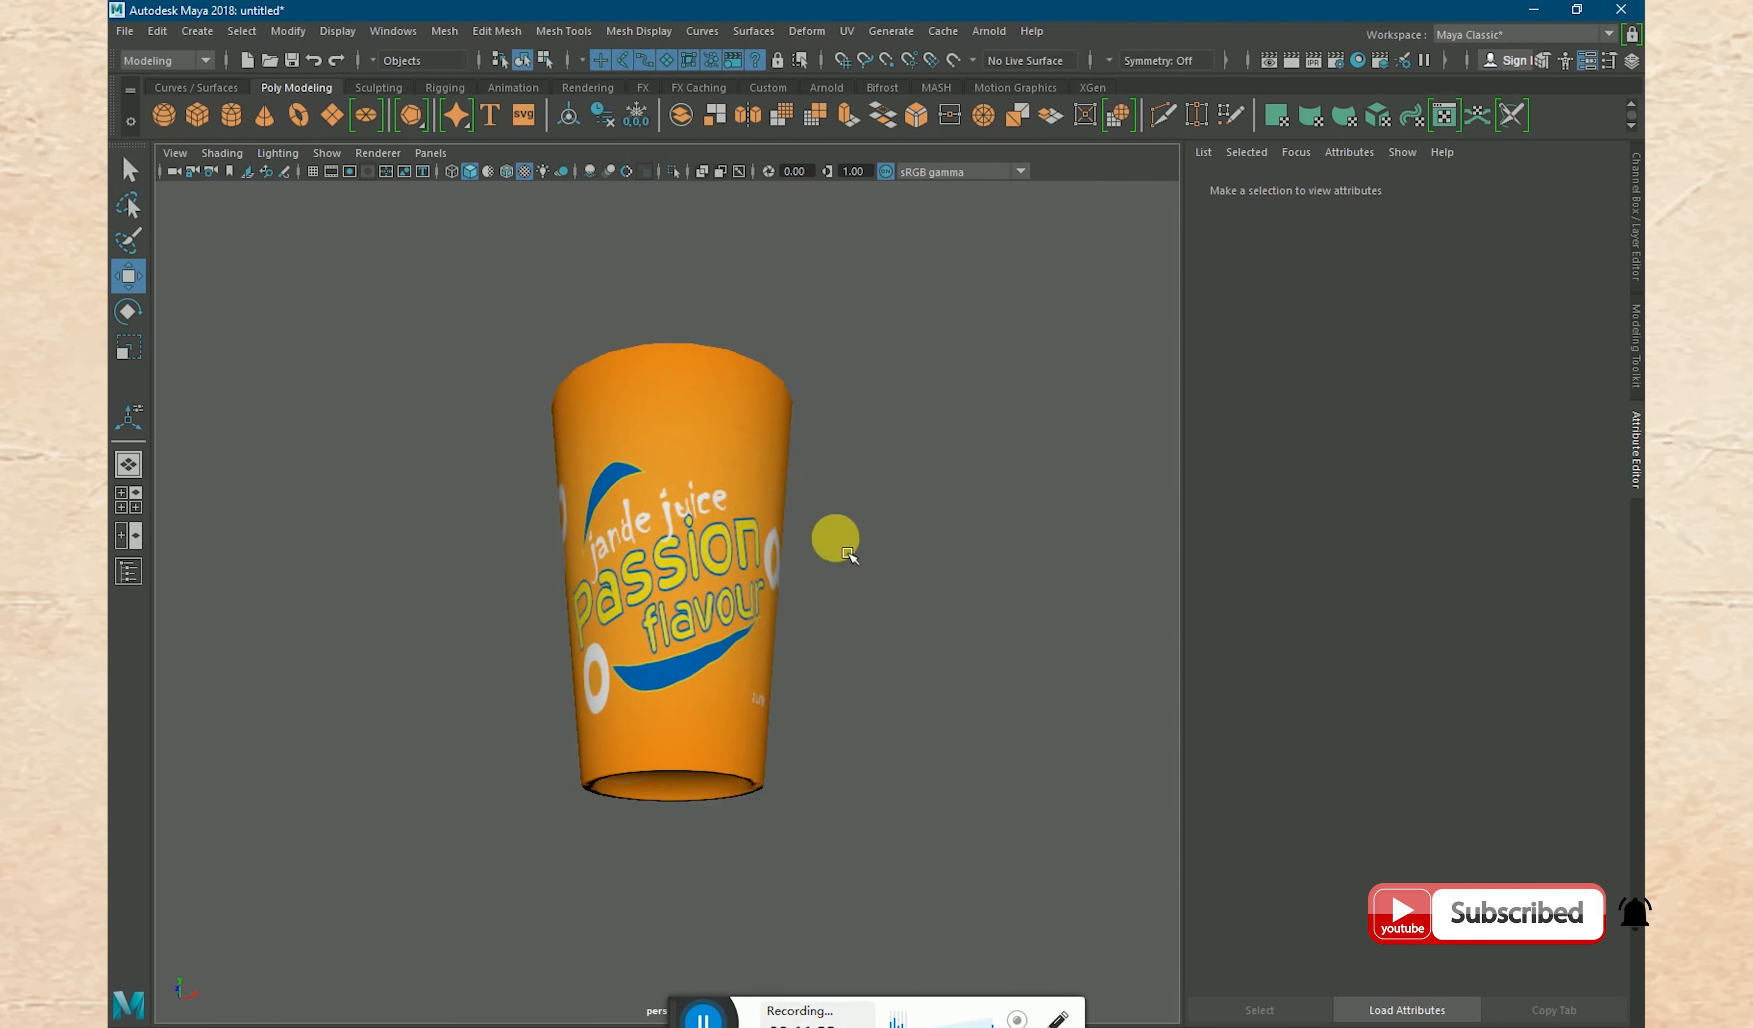
pyautogui.keyDown('alt'); pyautogui.moveTo(480, 567); pyautogui.dragTo(741, 609); pyautogui.keyUp('alt')
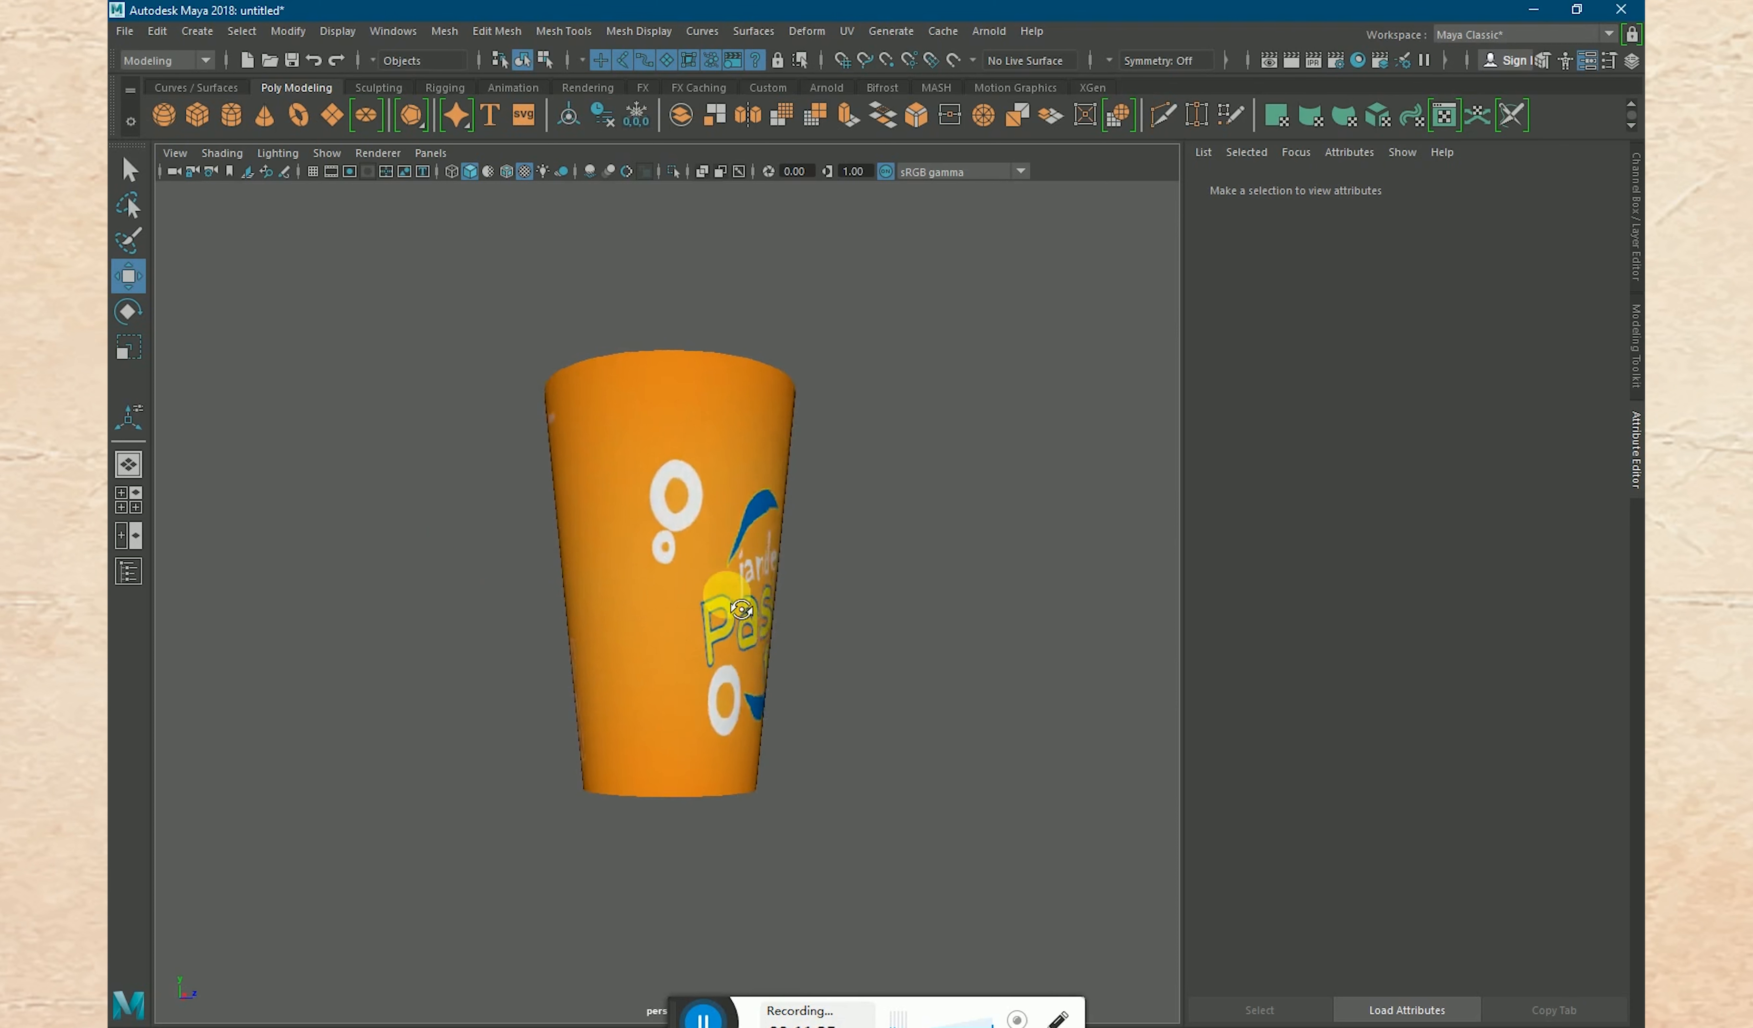
pyautogui.keyDown('alt'); pyautogui.moveTo(501, 523); pyautogui.dragTo(613, 624); pyautogui.keyUp('alt')
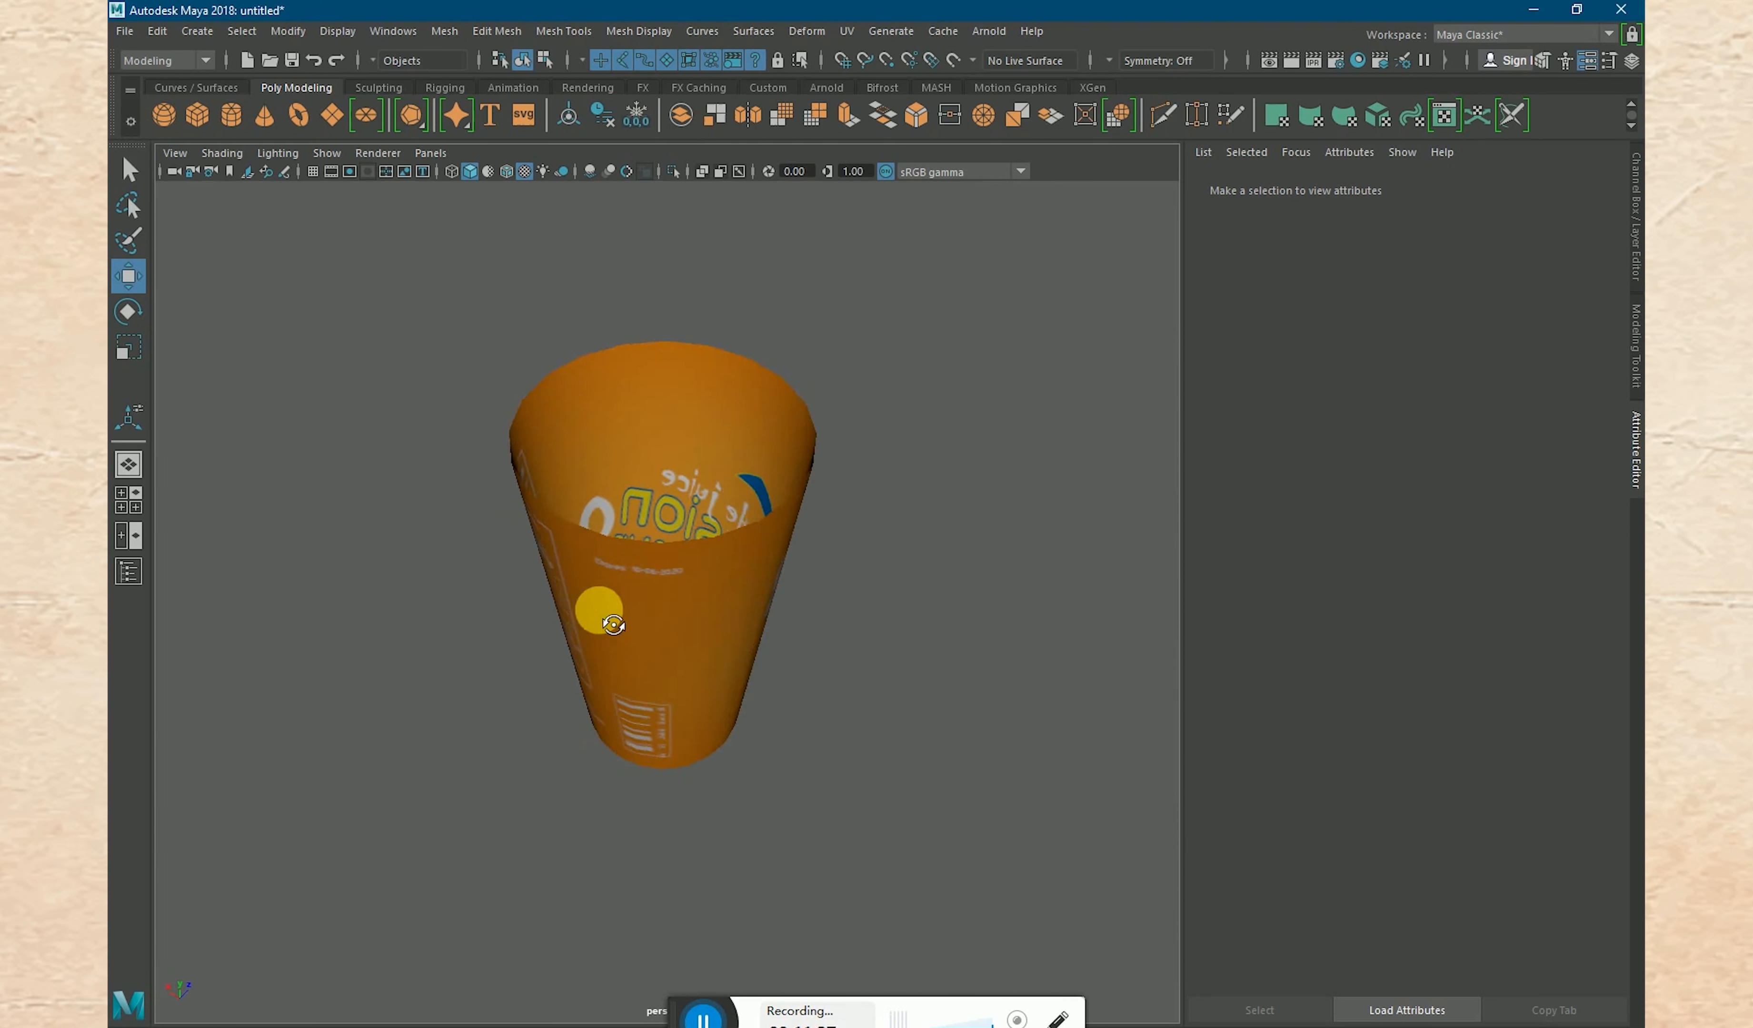
pyautogui.keyDown('alt'); pyautogui.moveTo(470, 534); pyautogui.dragTo(571, 502); pyautogui.keyUp('alt')
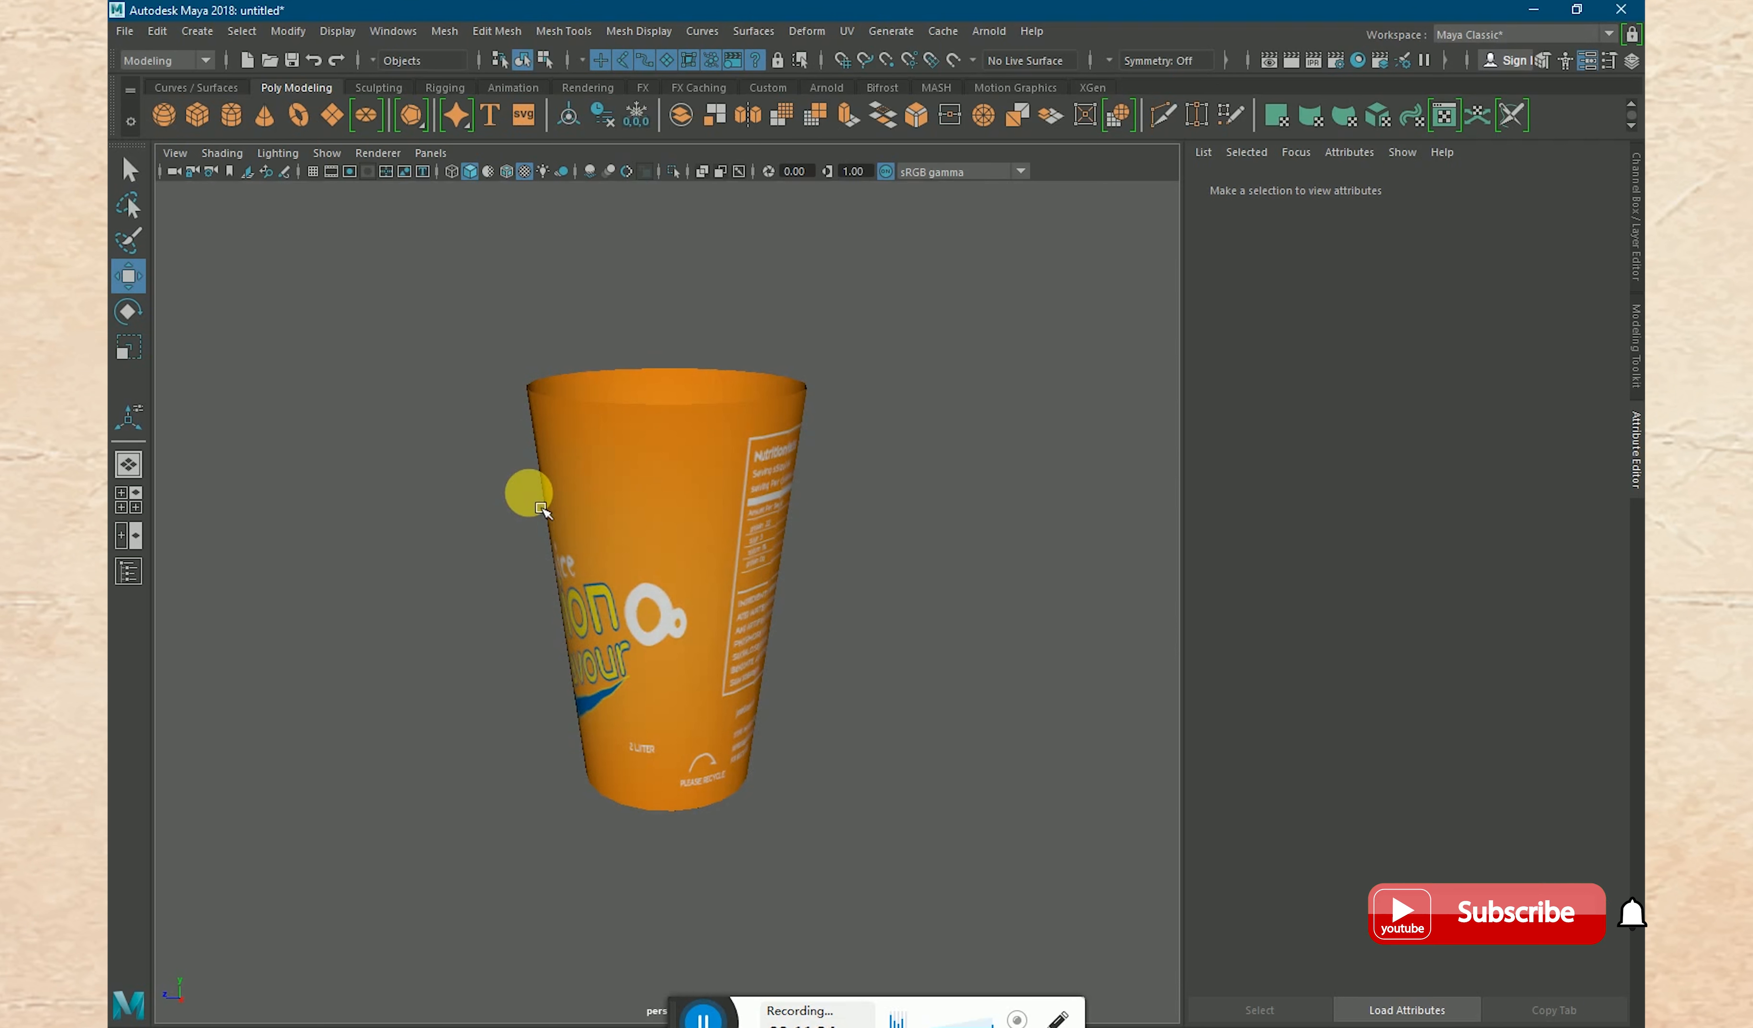
pyautogui.keyDown('alt'); pyautogui.moveTo(464, 513); pyautogui.dragTo(867, 656); pyautogui.keyUp('alt')
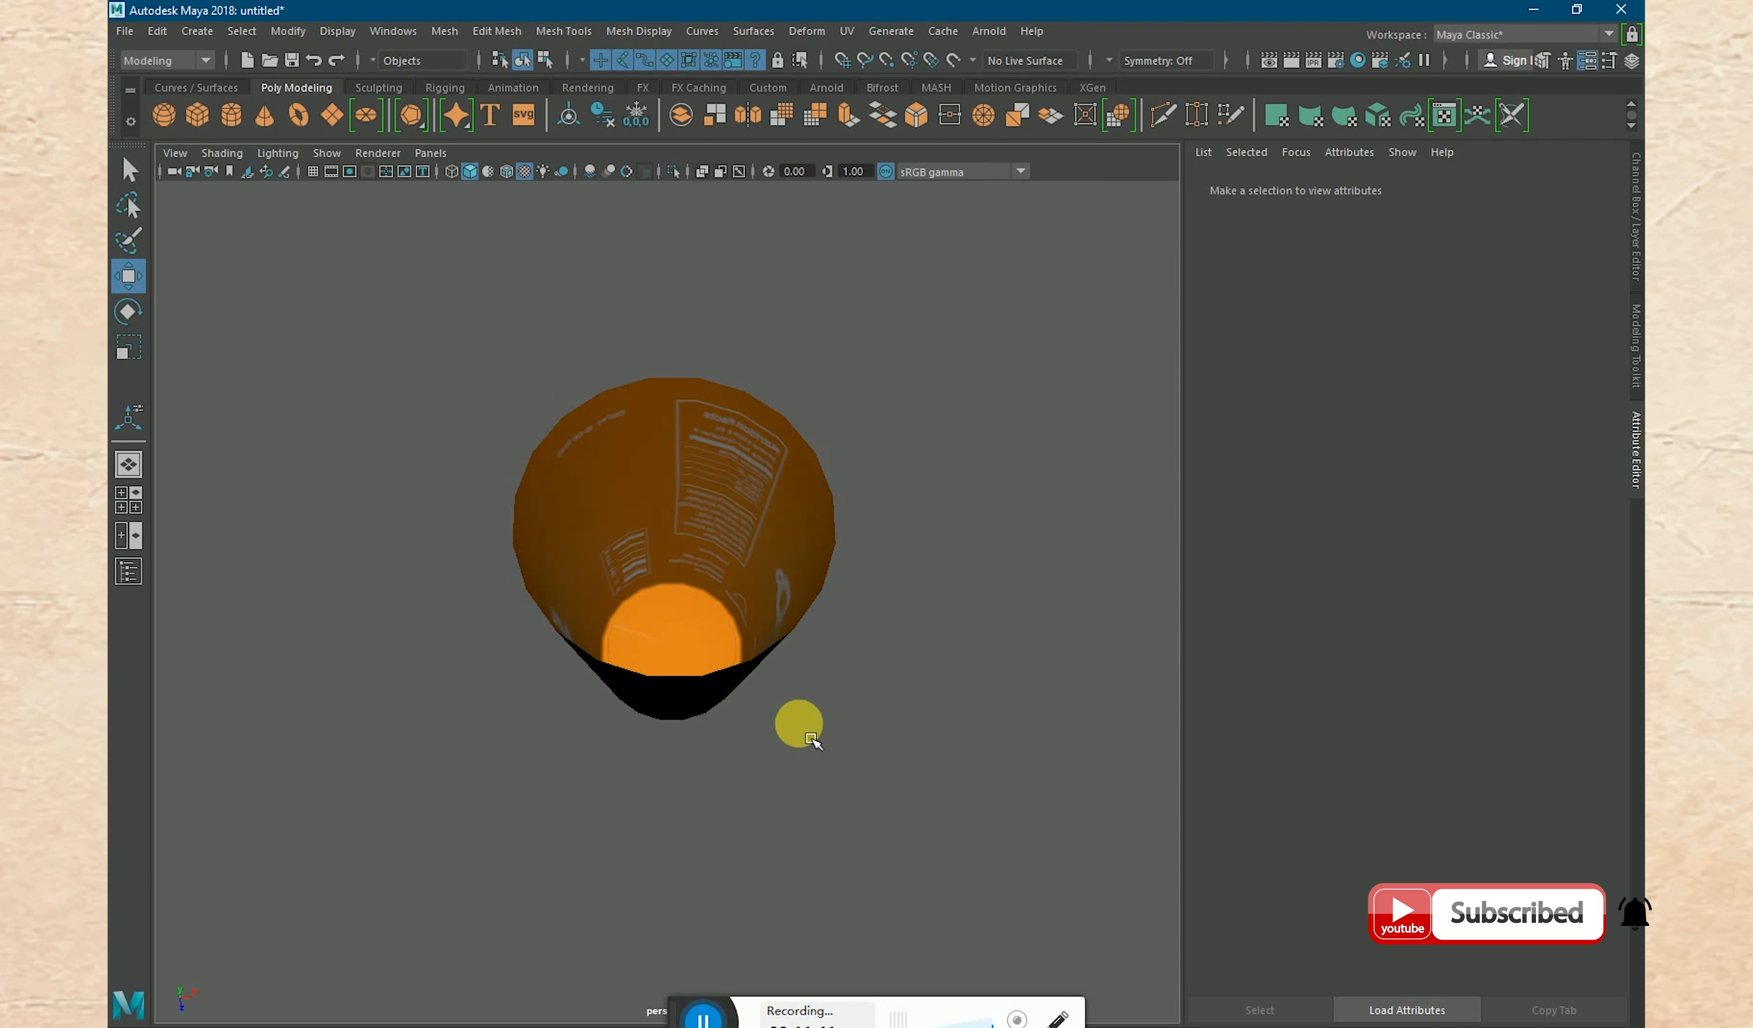
pyautogui.click(811, 638)
pyautogui.click(840, 708)
pyautogui.keyDown('alt'); pyautogui.moveTo(844, 711); pyautogui.dragTo(695, 674); pyautogui.keyUp('alt')
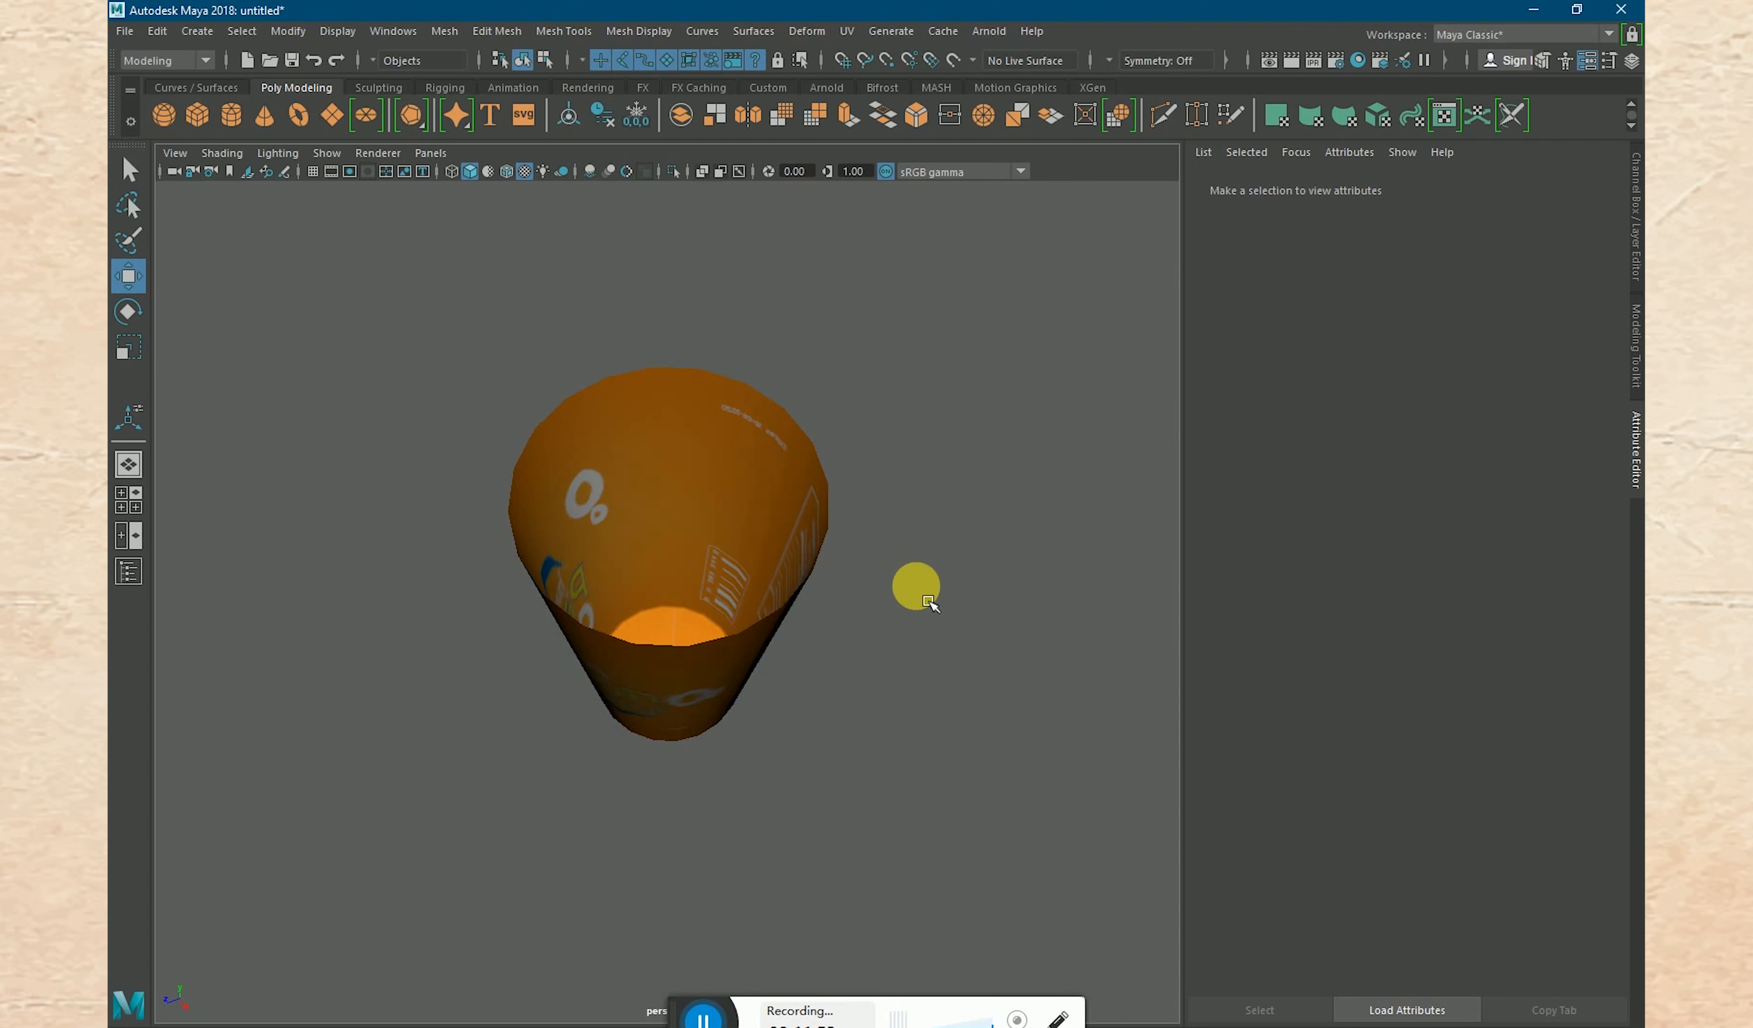
pyautogui.keyDown('alt'); pyautogui.moveTo(930, 603); pyautogui.dragTo(671, 469); pyautogui.keyUp('alt')
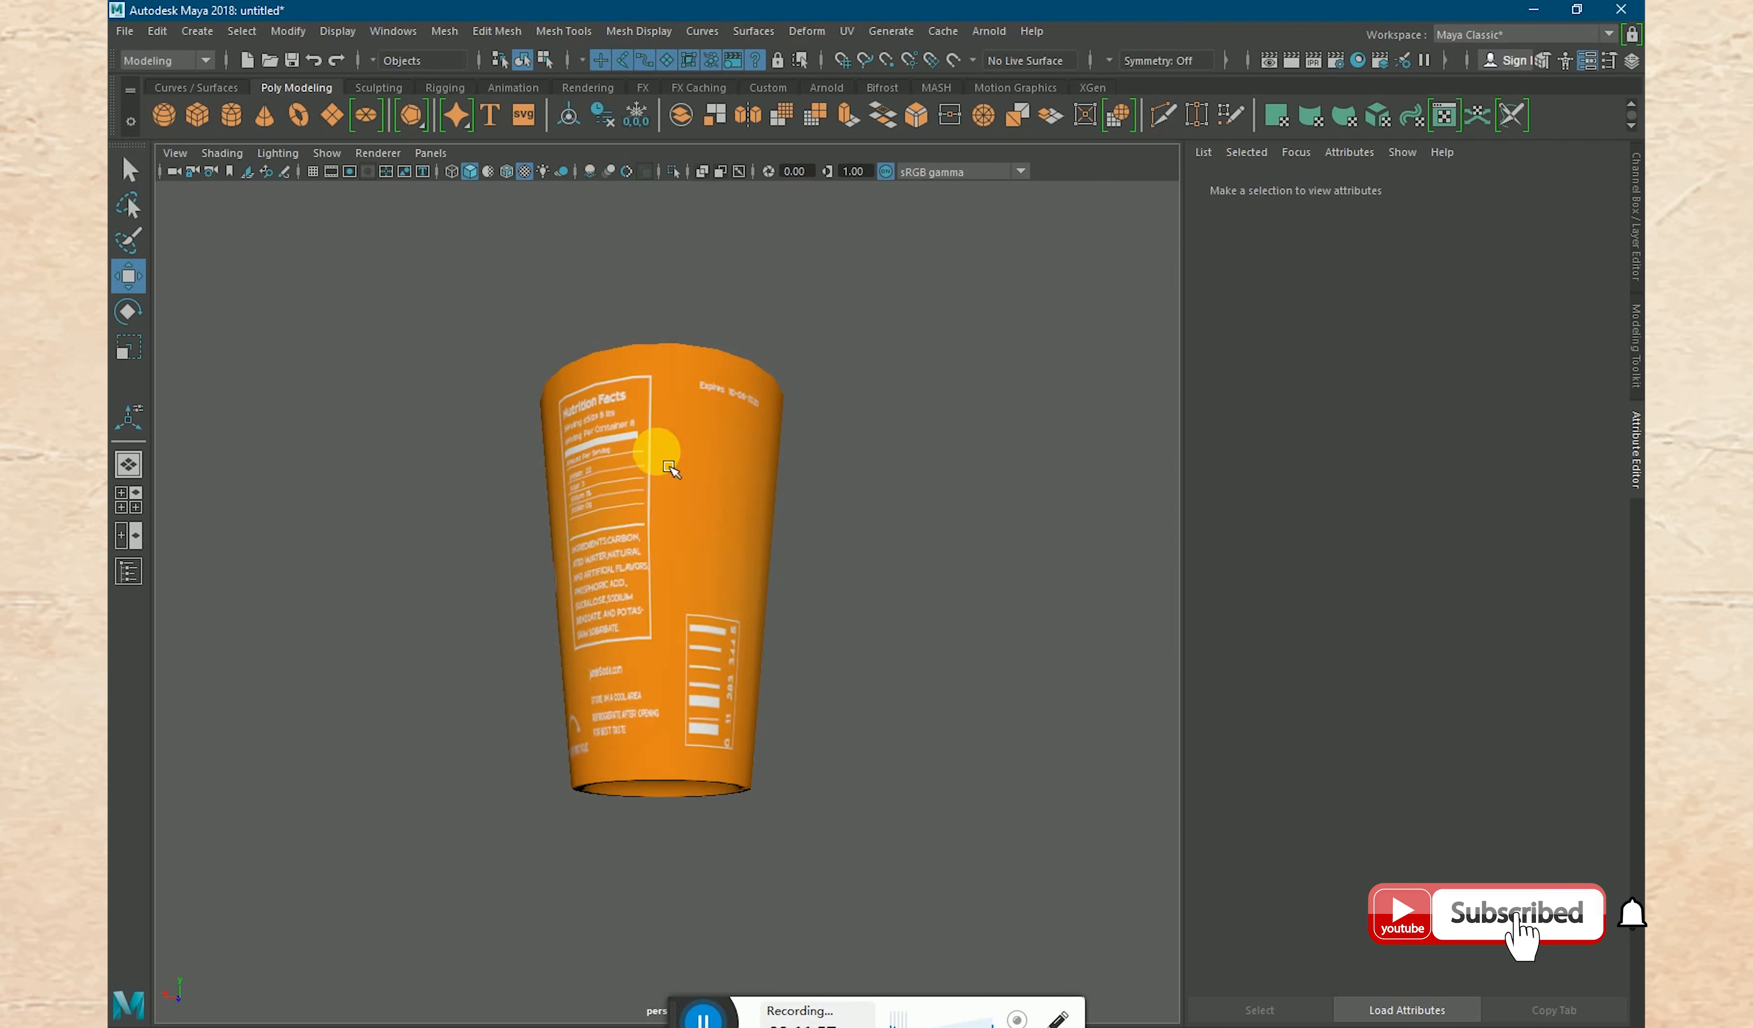